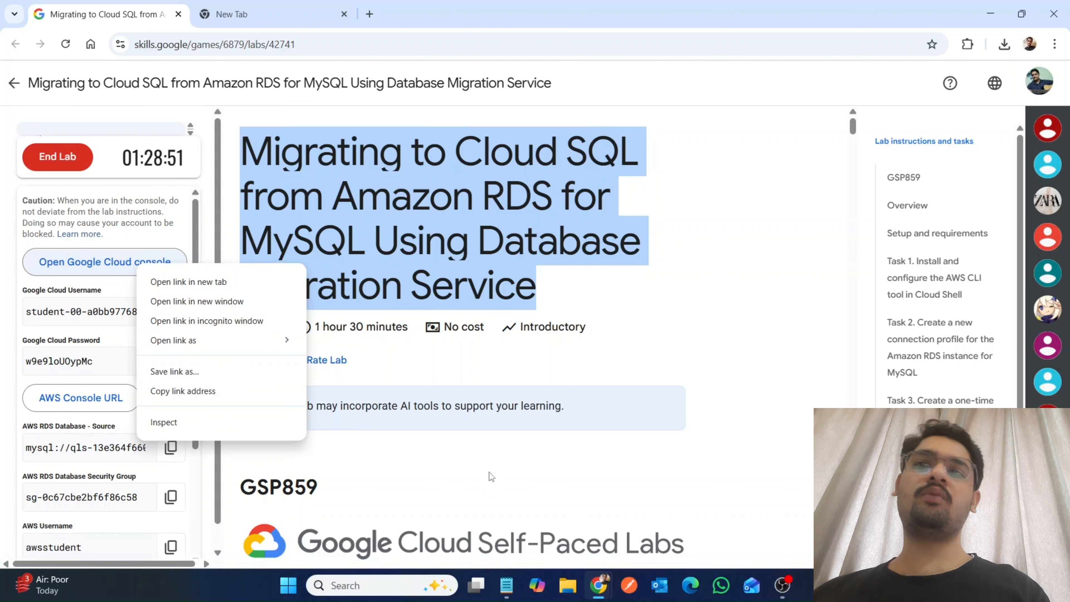
Switch to the Google Cloud console window, activate Cloud Shell, hide the navigation menu and continue past the Cloud Shell introduction.
mouse_move(599, 585)
click(679, 508)
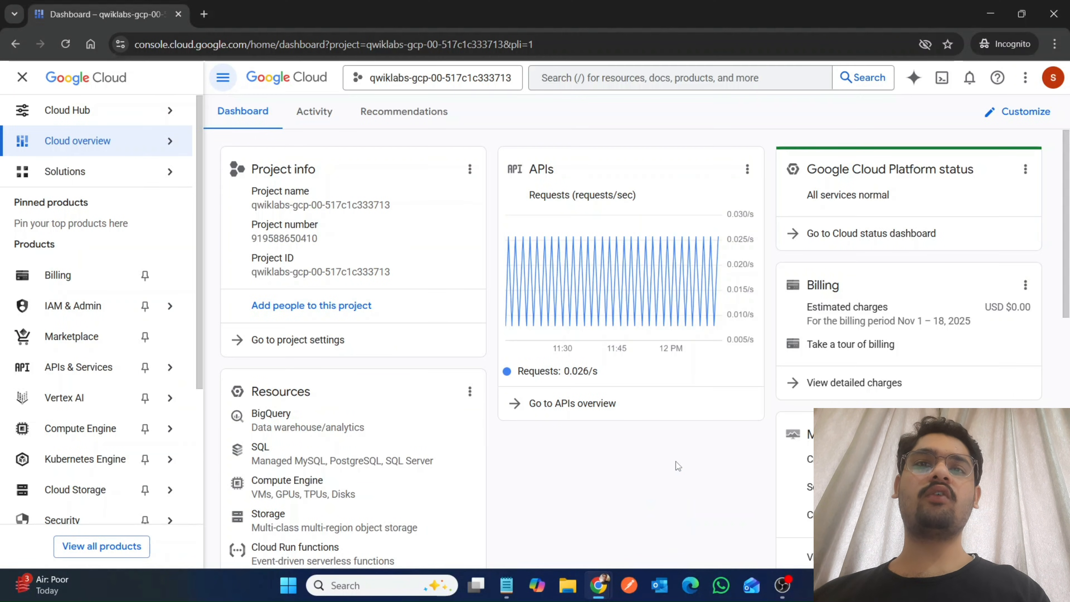
click(944, 80)
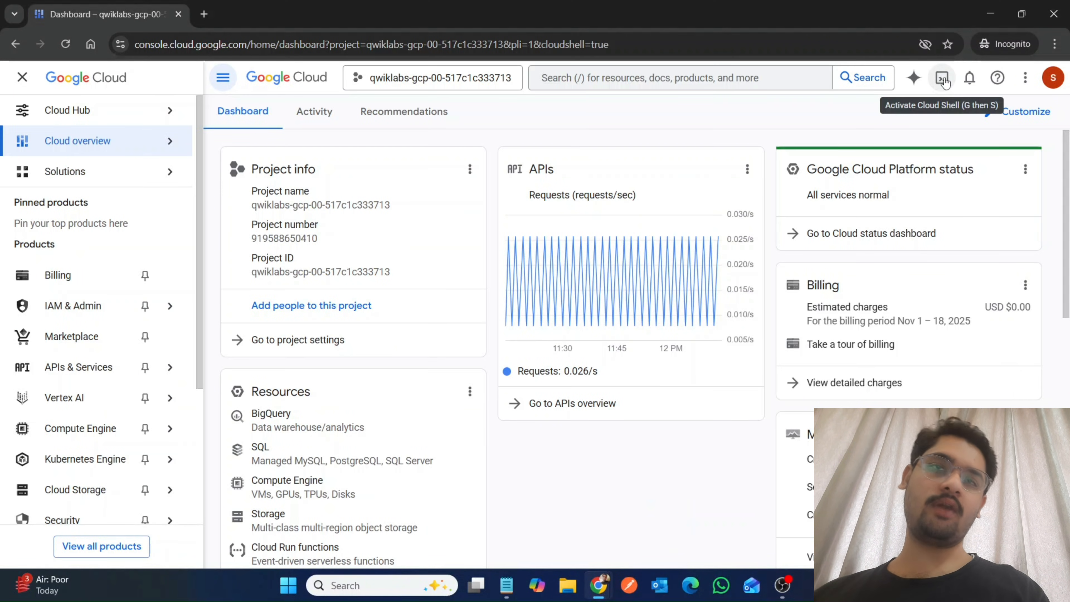
click(17, 80)
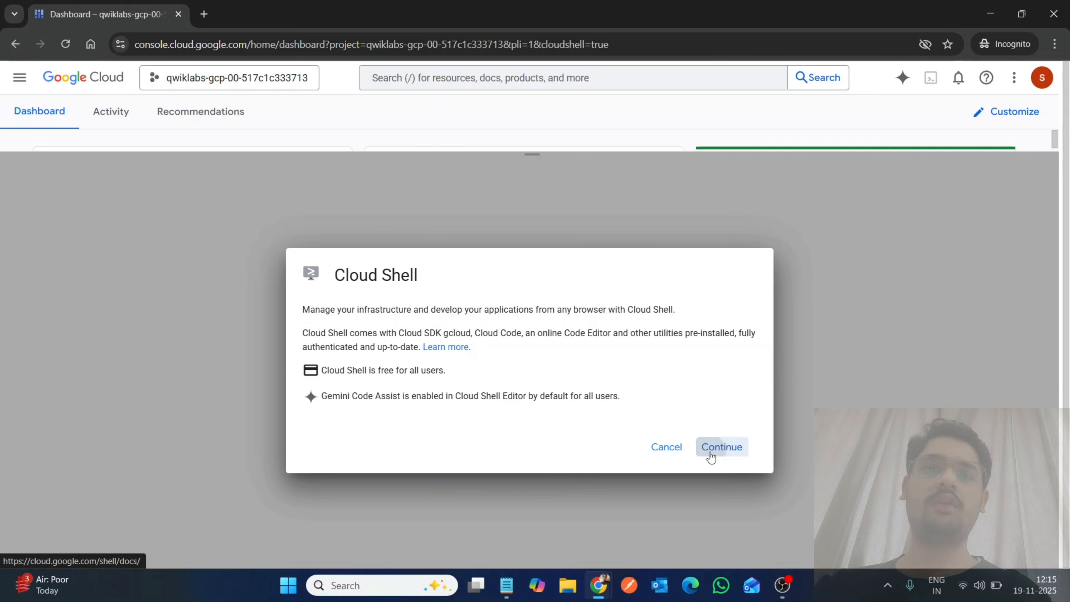
click(710, 452)
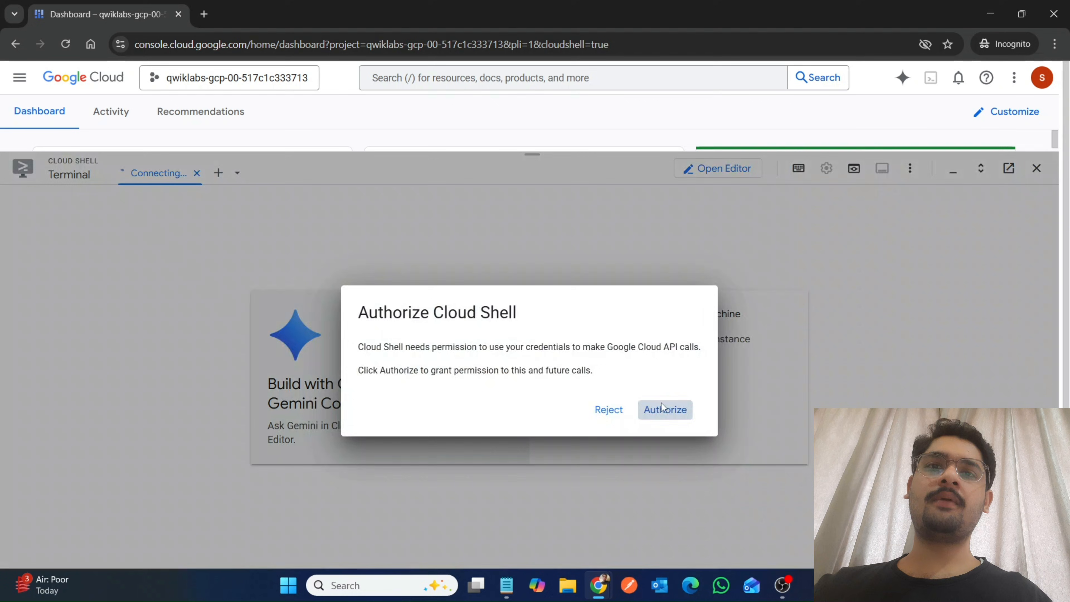
click(661, 404)
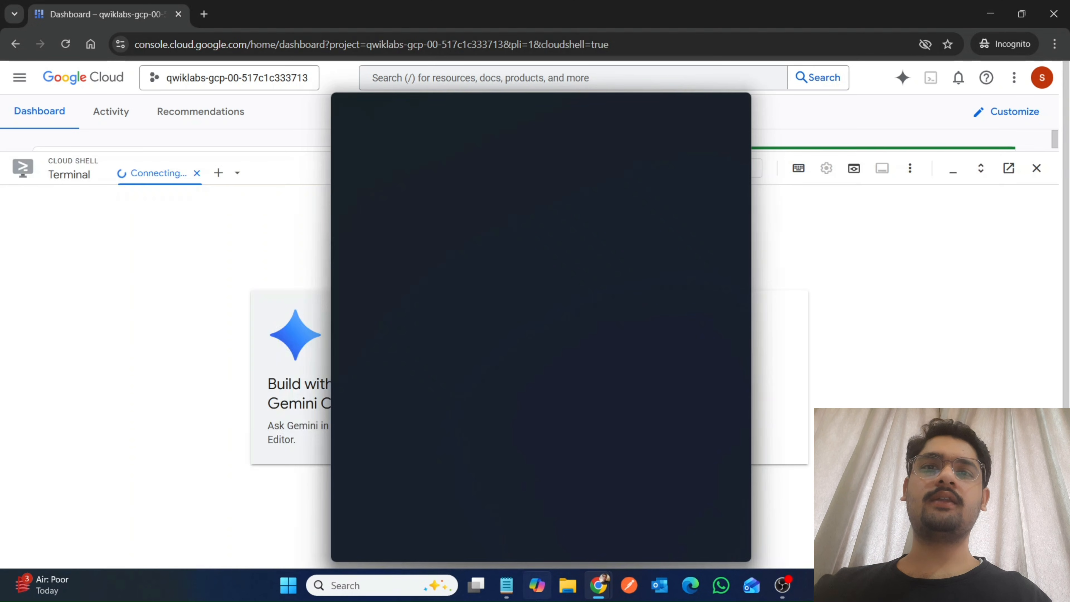
Switch to the lab instructions and copy the name "Database Migration API" from the section on verifying that the API is enabled.
mouse_move(598, 585)
click(537, 540)
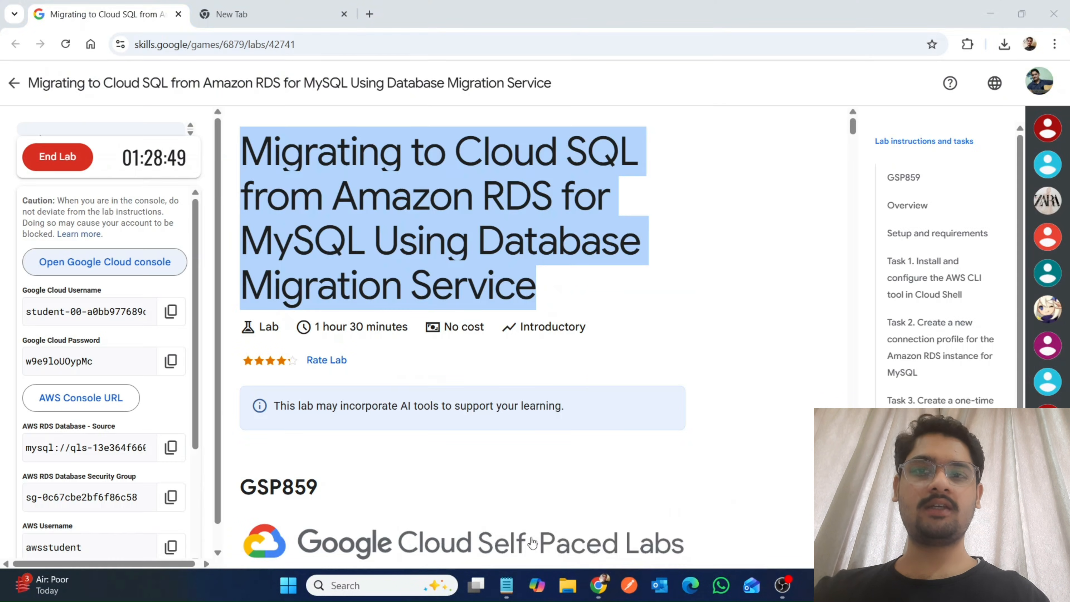
scroll(531, 531, down, 10)
scroll(531, 537, down, 20)
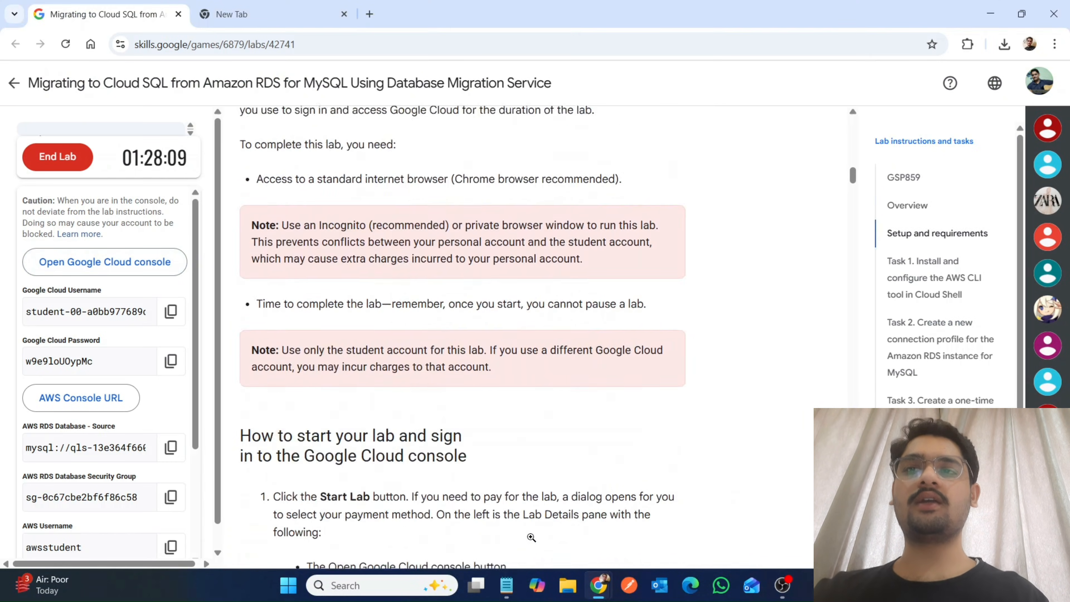
scroll(530, 537, down, 20)
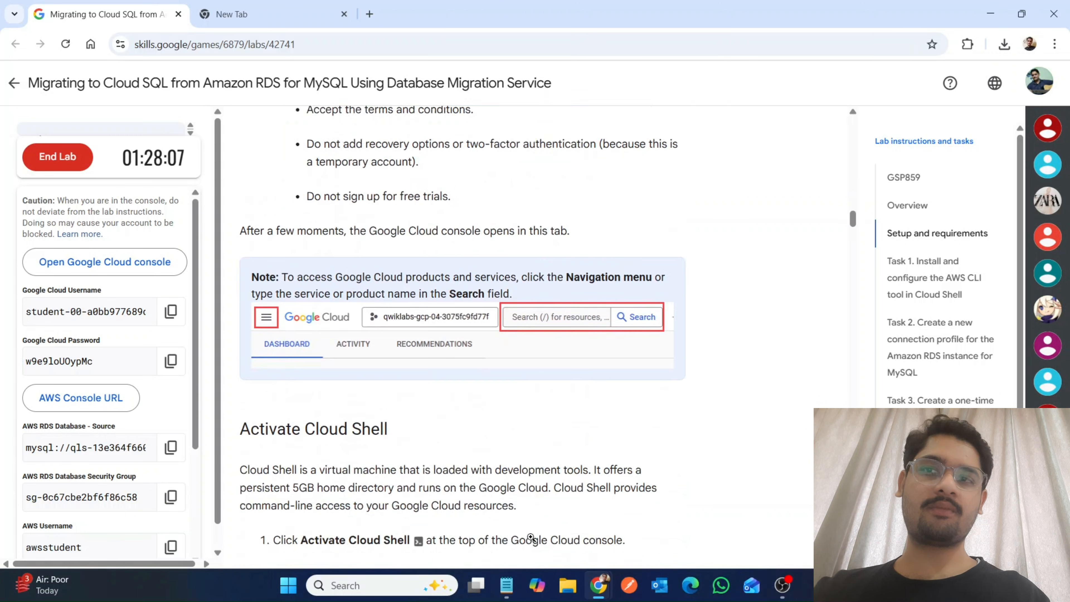
scroll(531, 538, down, 10)
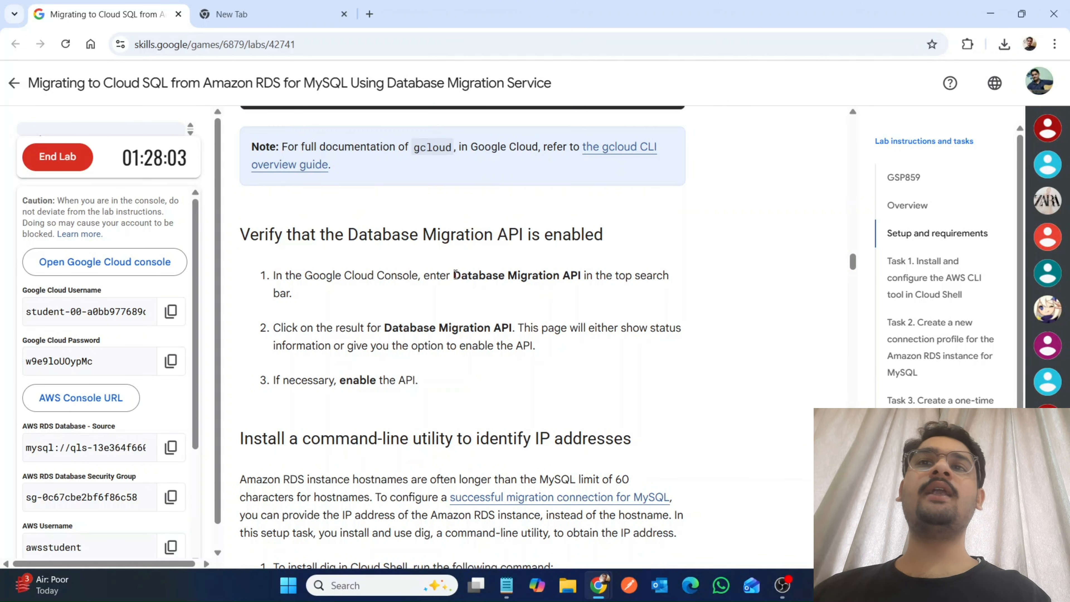
drag(455, 276, 580, 279)
key(ctrl+c)
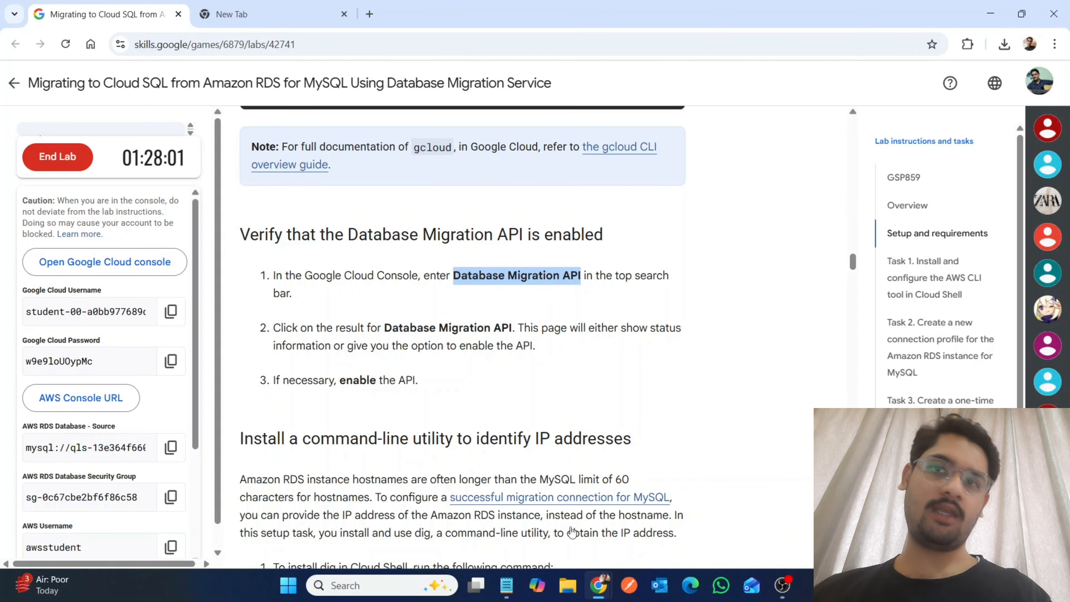
Search the Google Cloud console for "Database Migration API", open its Marketplace product page and enable the API.
mouse_move(598, 583)
click(660, 533)
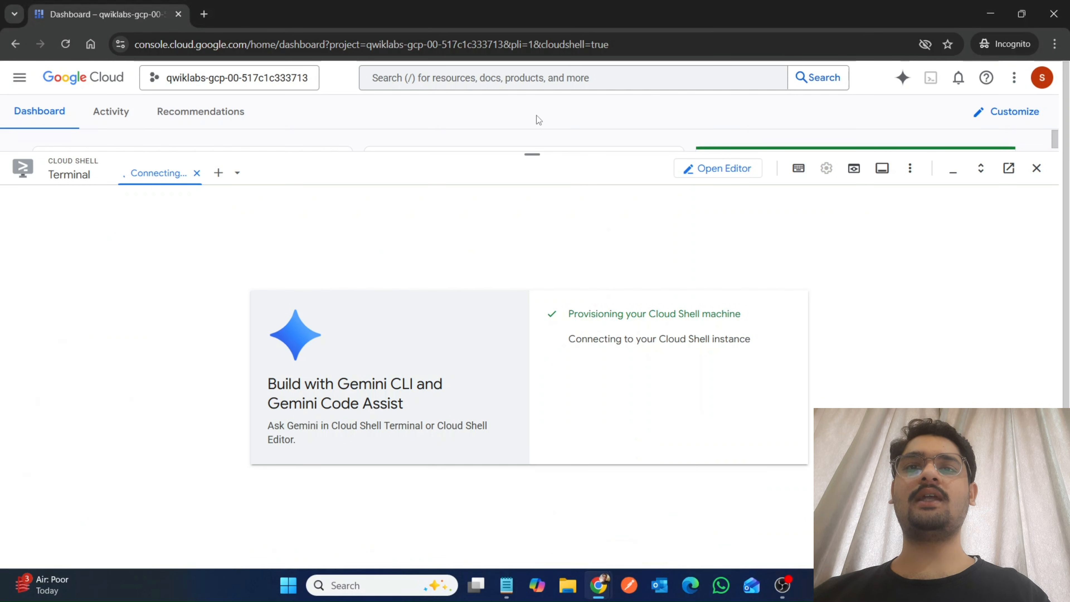
drag(535, 151, 535, 369)
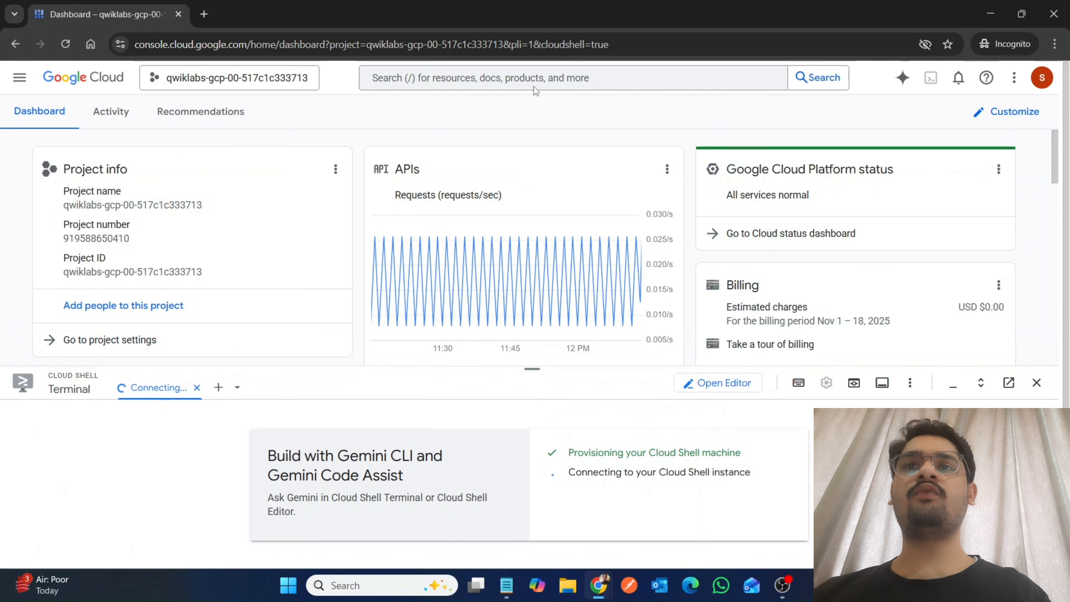
click(528, 76)
key(ctrl+v)
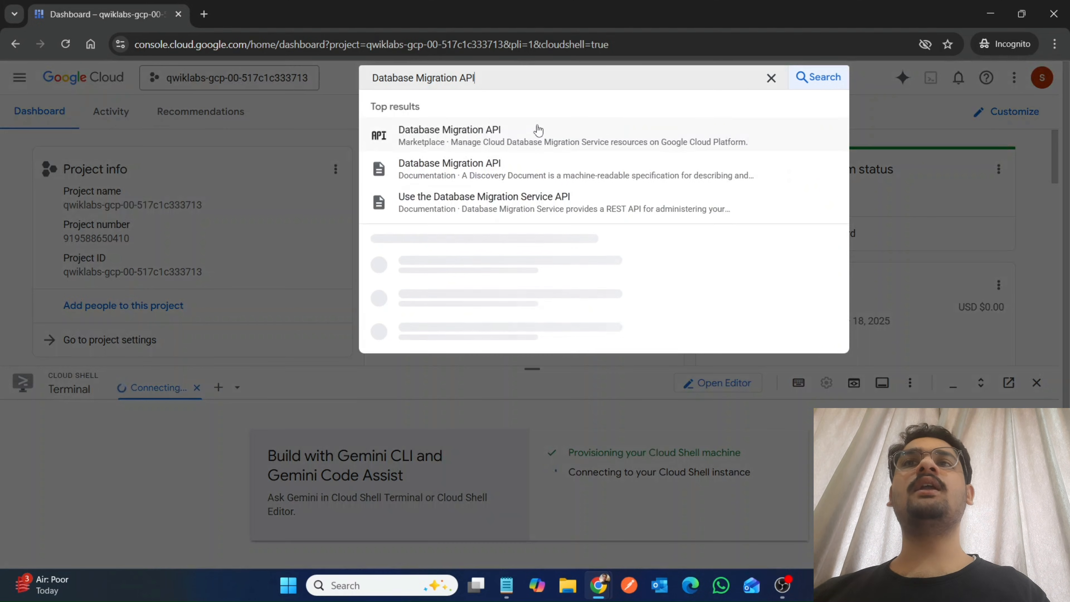
click(497, 135)
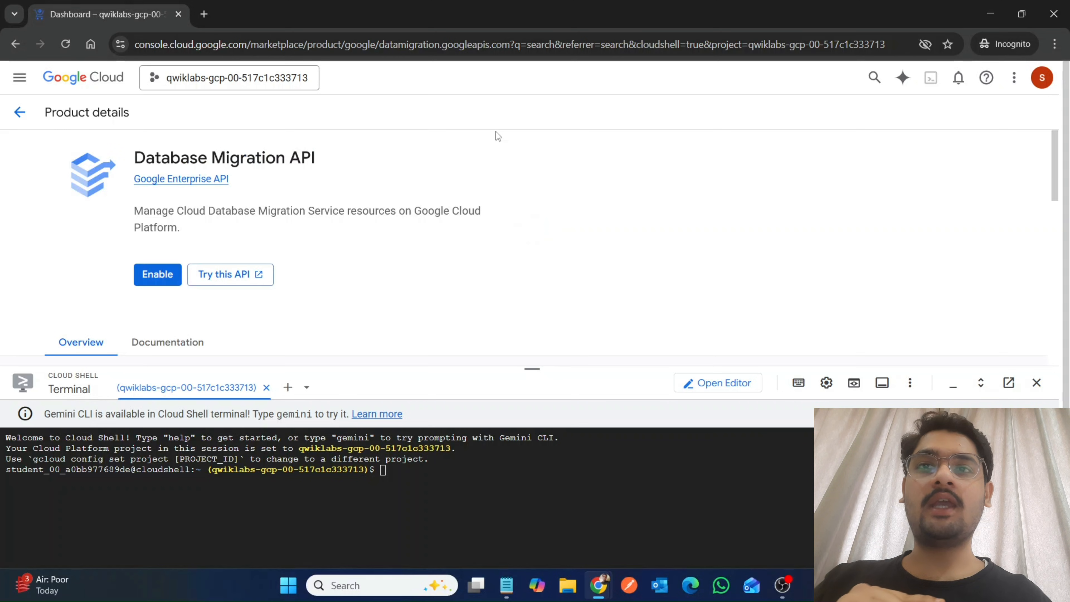
click(163, 277)
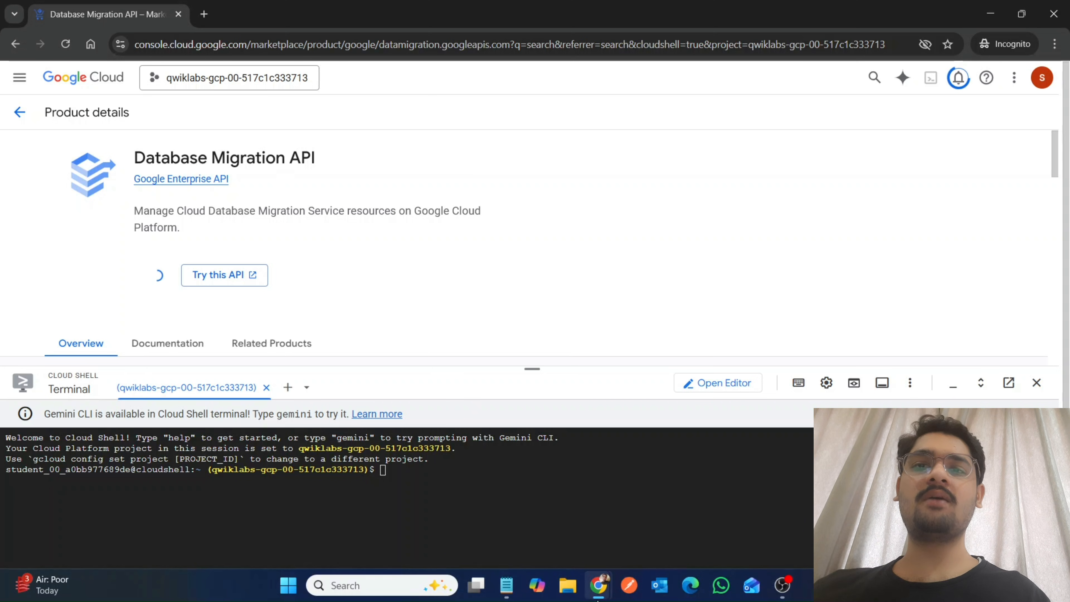
Copy the dig installation command from the lab instructions, run "sudo apt-get update && sudo apt-get install dnsutils -y" in Cloud Shell, and enlarge the terminal.
mouse_move(598, 585)
click(503, 518)
scroll(503, 519, down, 5)
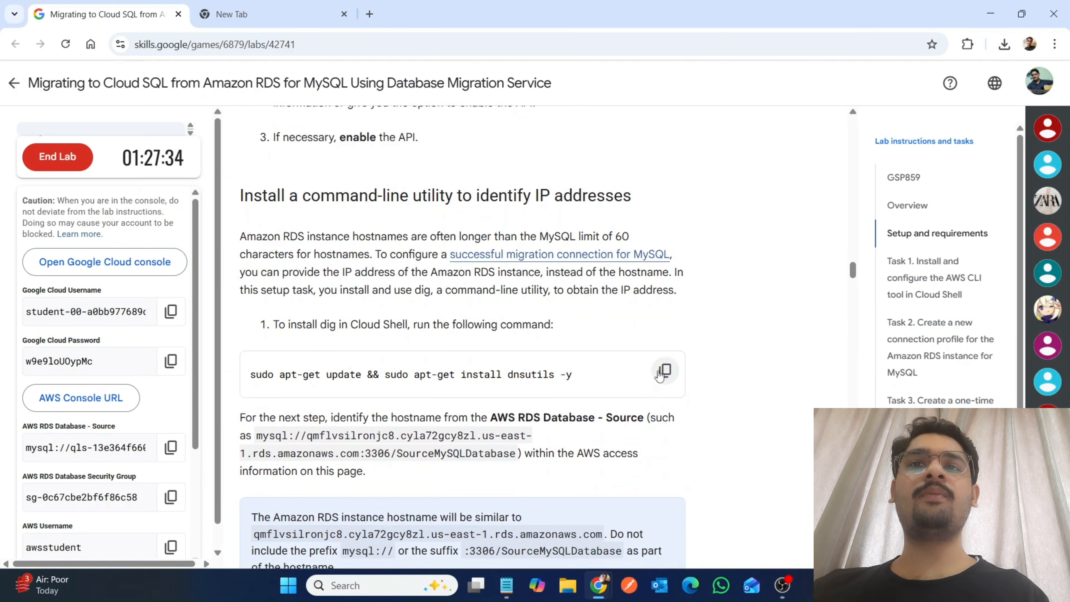
click(665, 370)
mouse_move(598, 585)
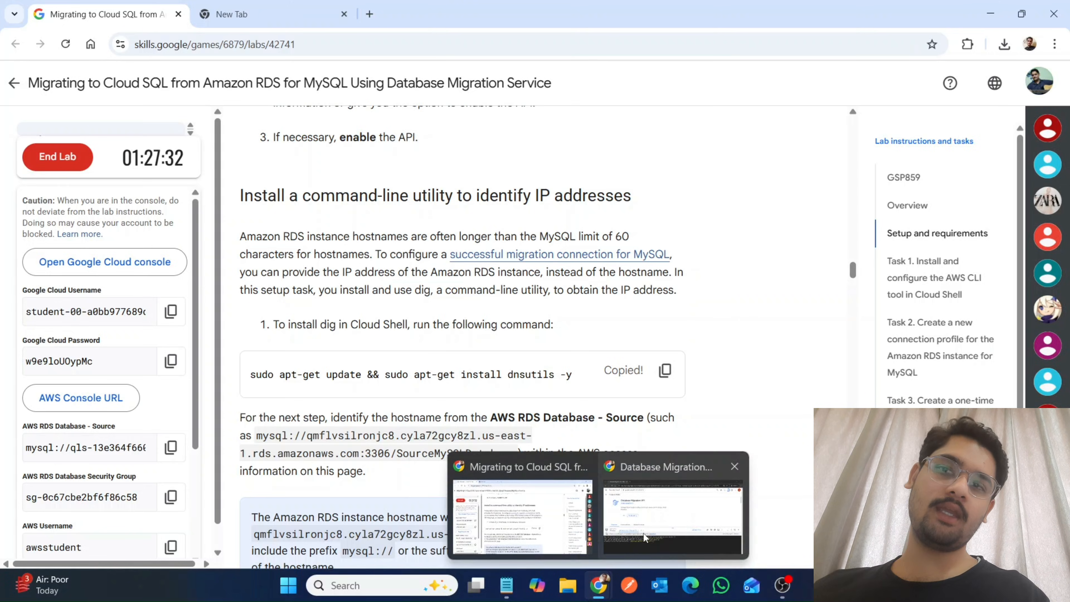
click(643, 532)
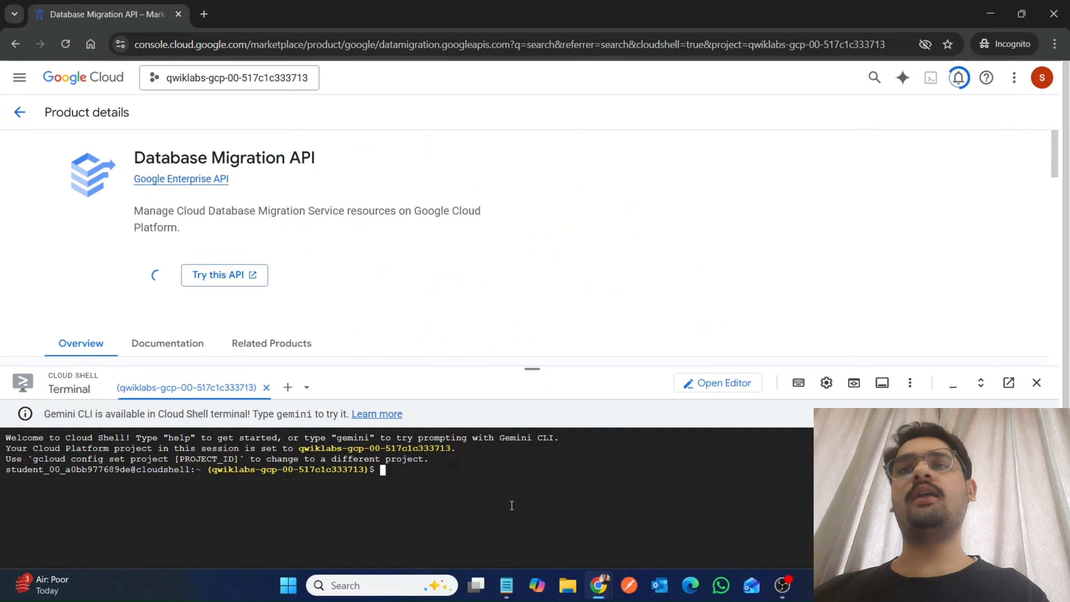
key(ctrl+v)
key(Return)
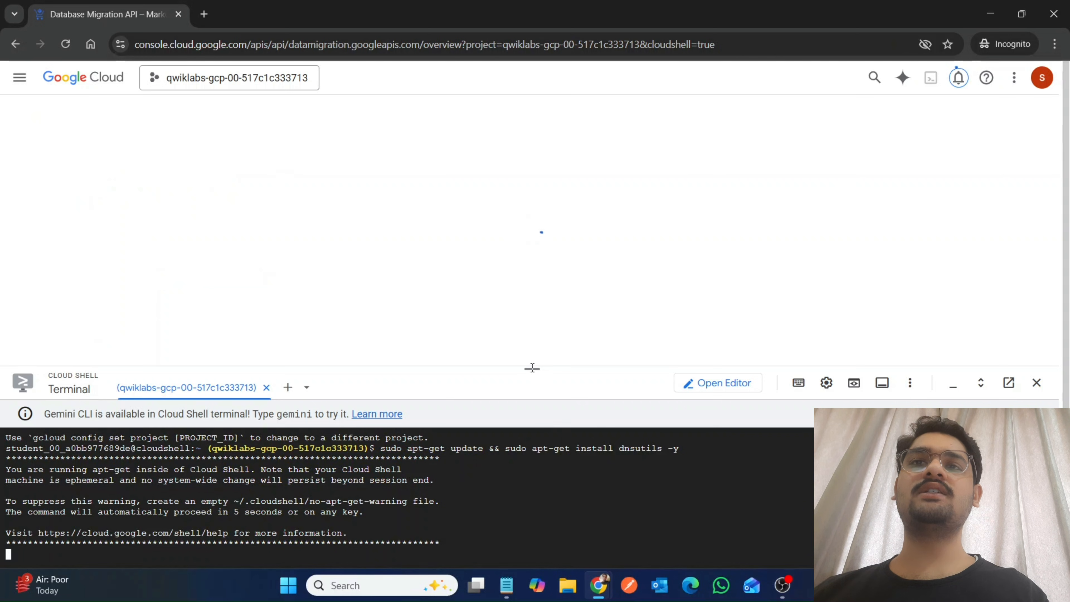
drag(532, 368, 550, 131)
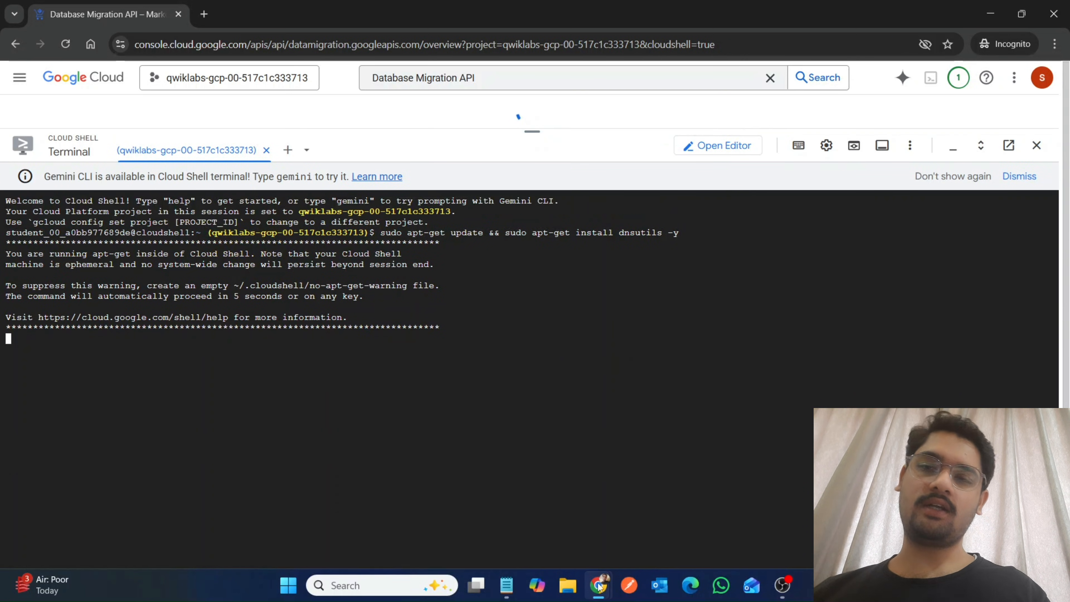
Copy the AWS RDS Database - Source address from the lab details and paste it into Notepad.
mouse_move(598, 585)
click(522, 506)
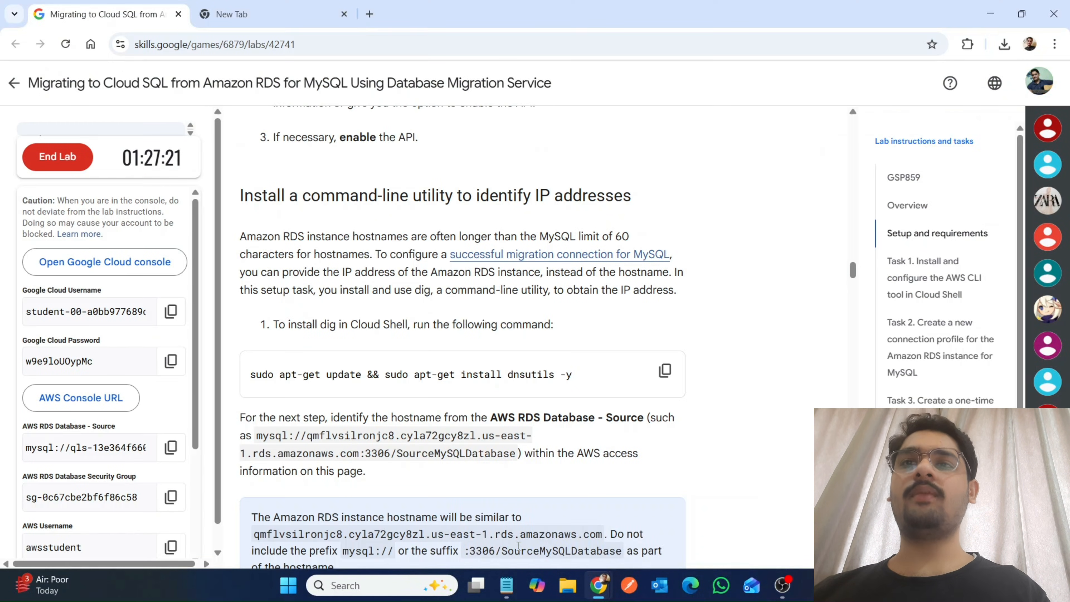
scroll(518, 546, down, 3)
scroll(506, 526, down, 2)
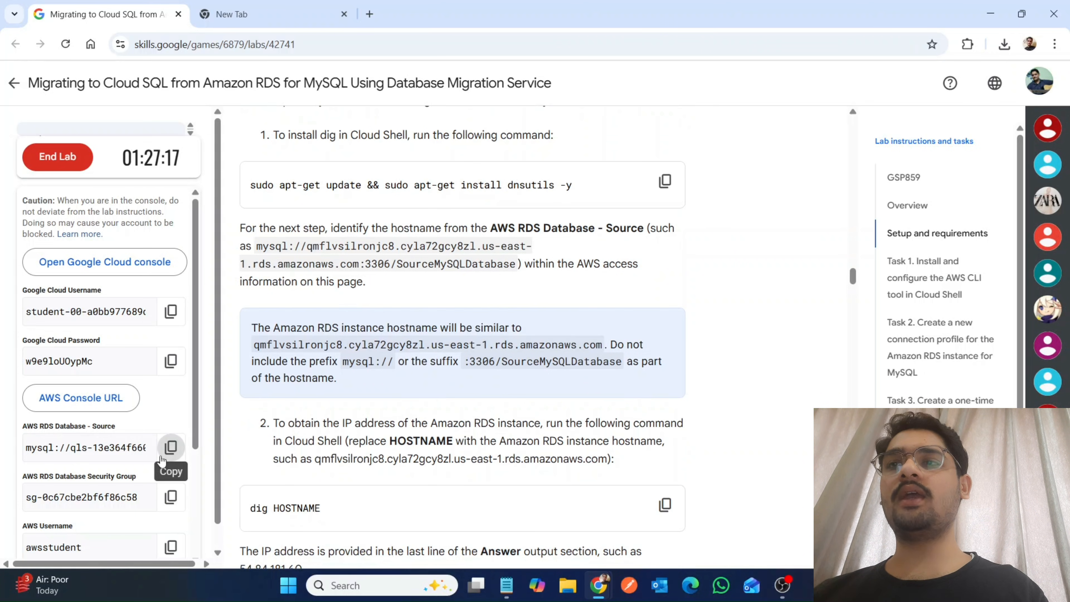
click(170, 447)
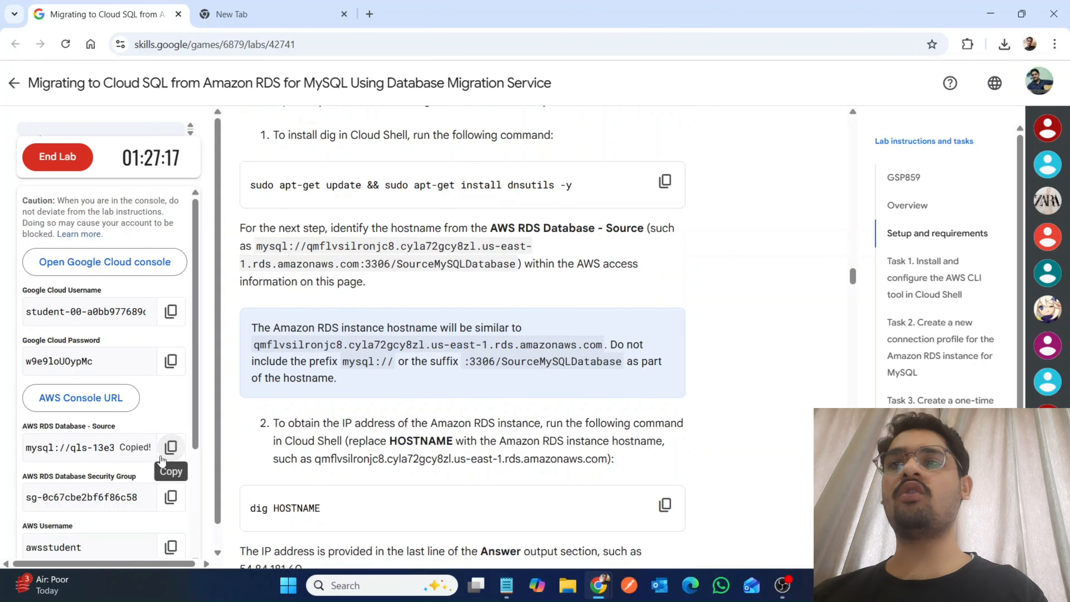
click(506, 585)
key(ctrl+v)
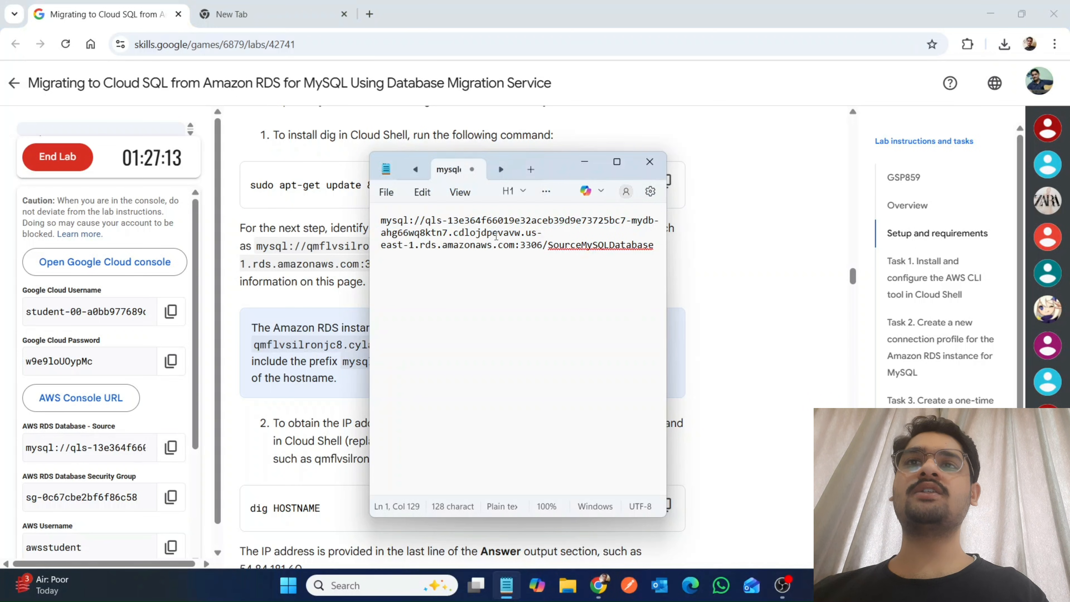
Copy the RDS hostname without the "mysql://" prefix and ":3306/SourceMySQLDatabase" suffix, and paste it below the full address in Notepad.
drag(426, 220, 516, 245)
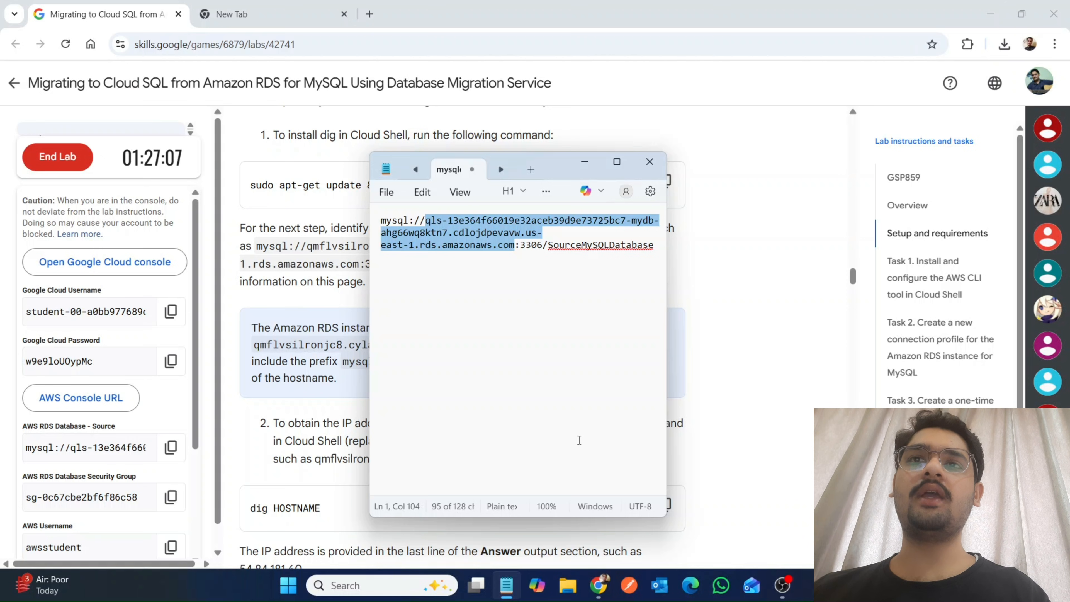
click(710, 482)
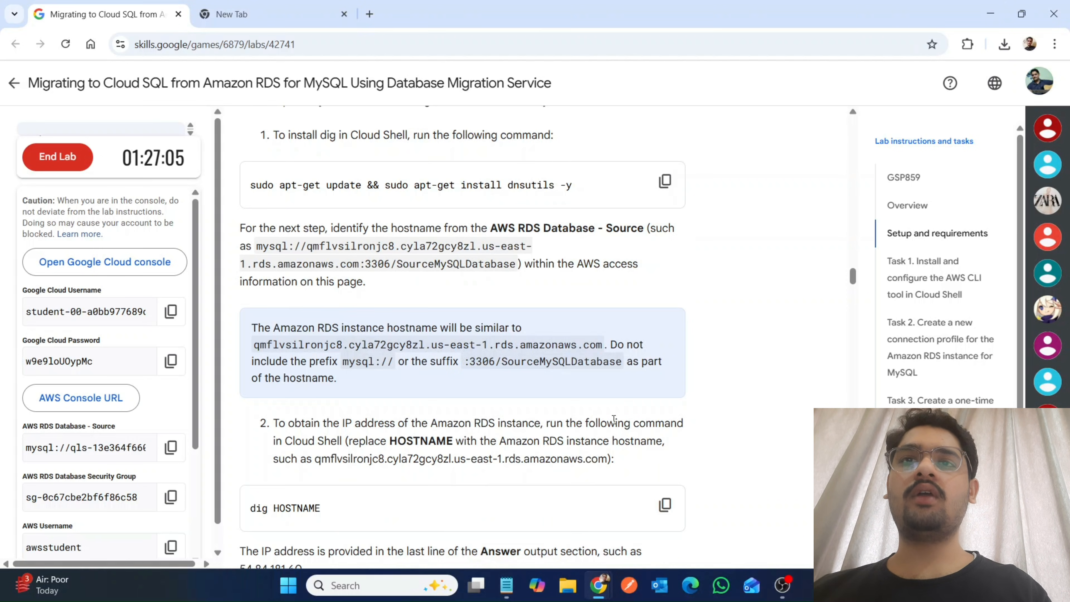
mouse_move(598, 585)
click(632, 542)
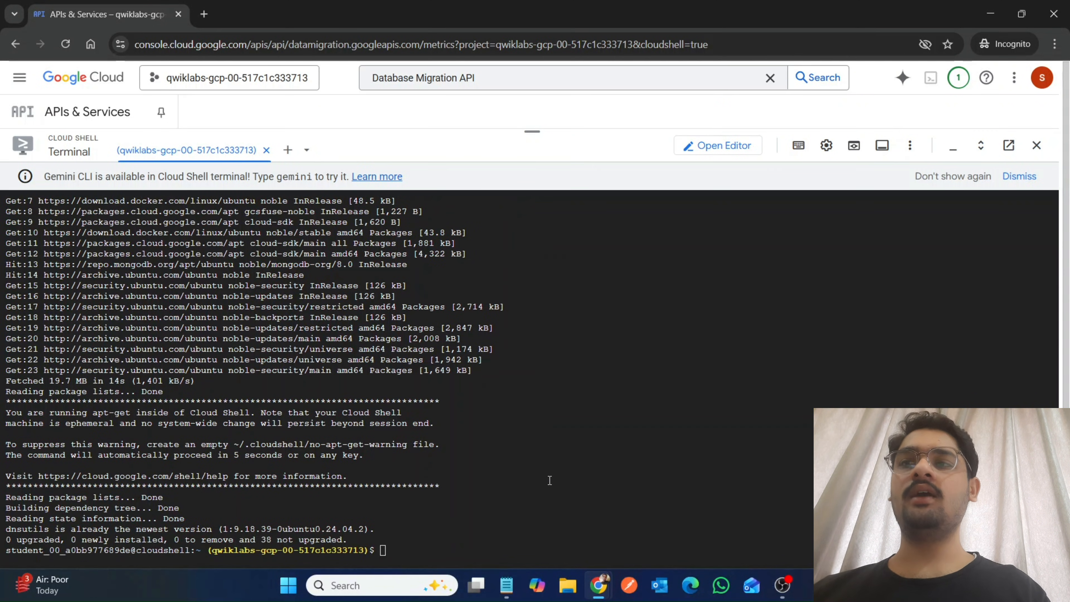
click(512, 586)
click(495, 449)
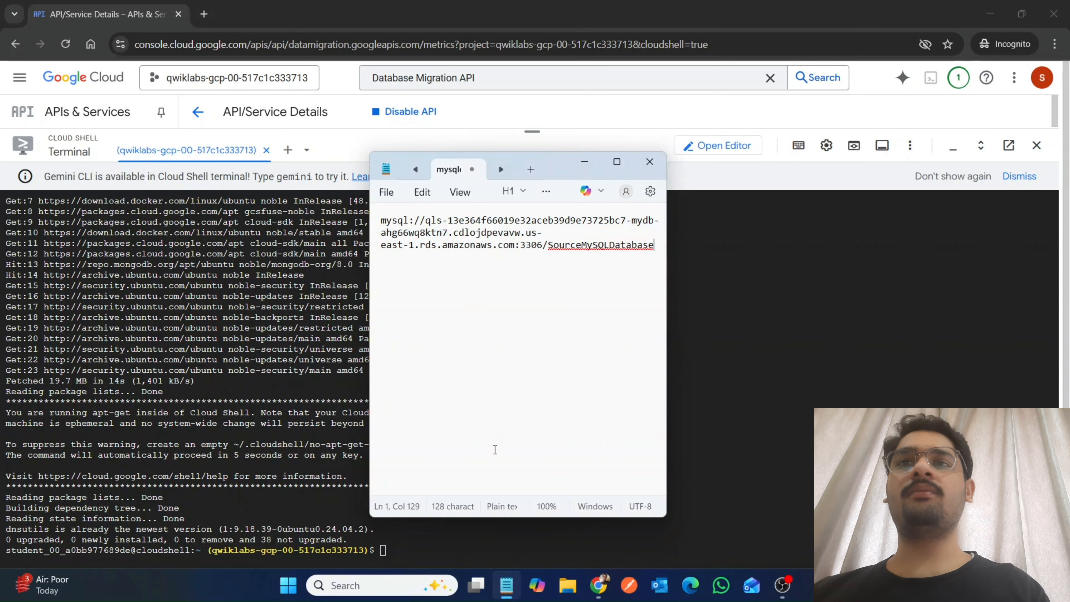
key(Return)
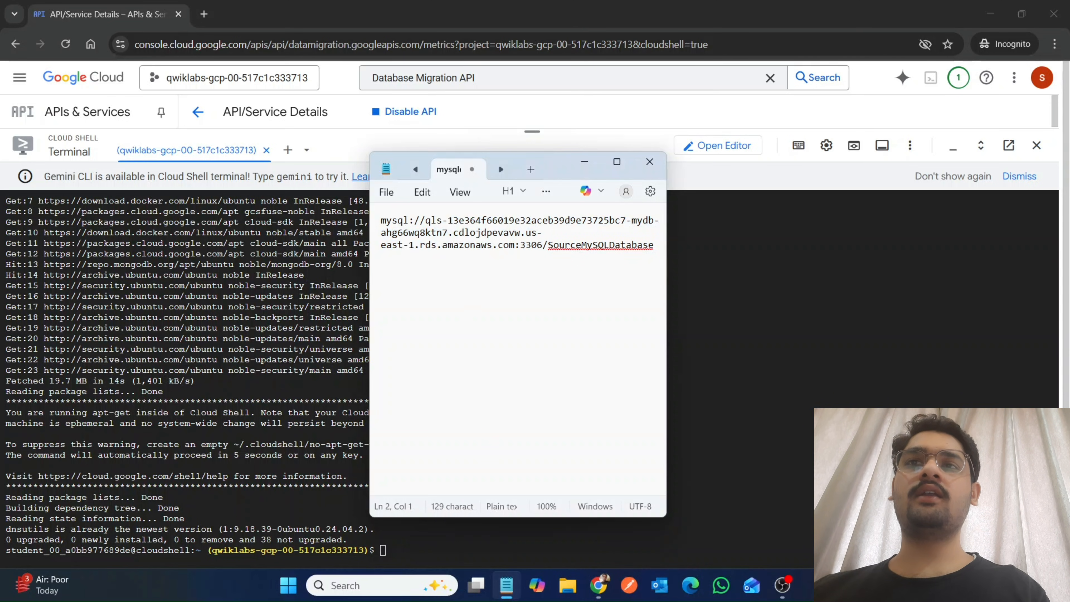
key(Return)
key(Return)
key(ctrl+v)
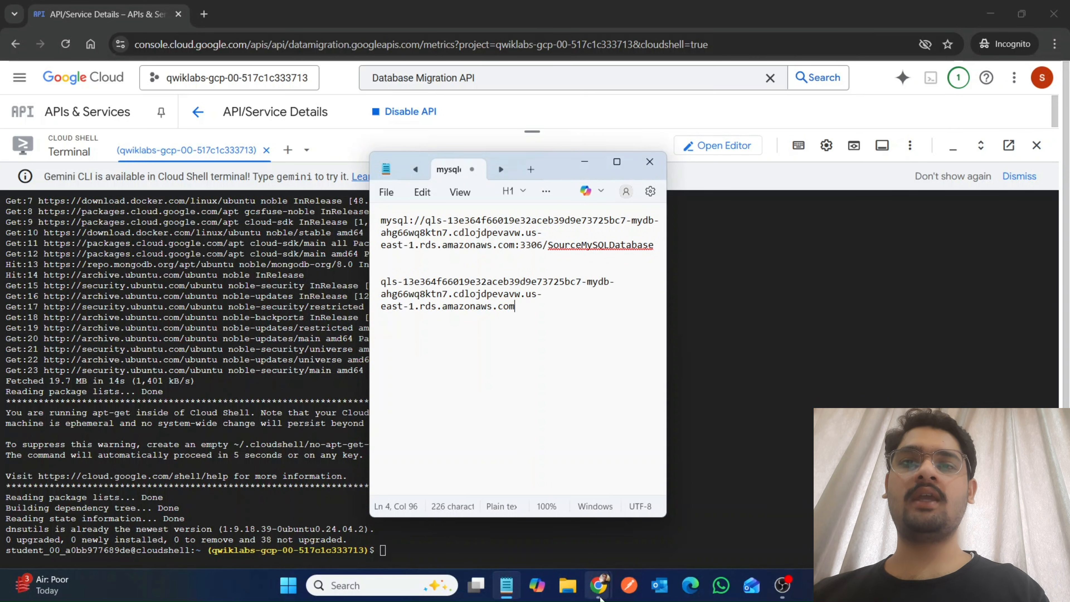
Copy "dig " from the lab instructions, insert it before the hostname in Notepad, and cut the complete dig command.
mouse_move(598, 585)
click(512, 523)
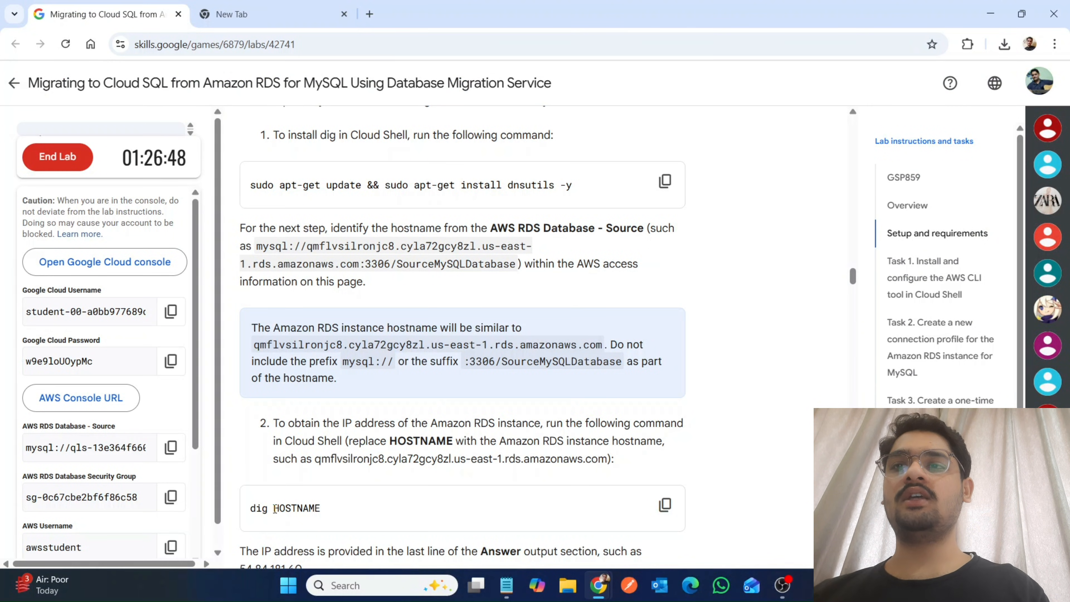
drag(274, 509, 242, 510)
mouse_move(506, 585)
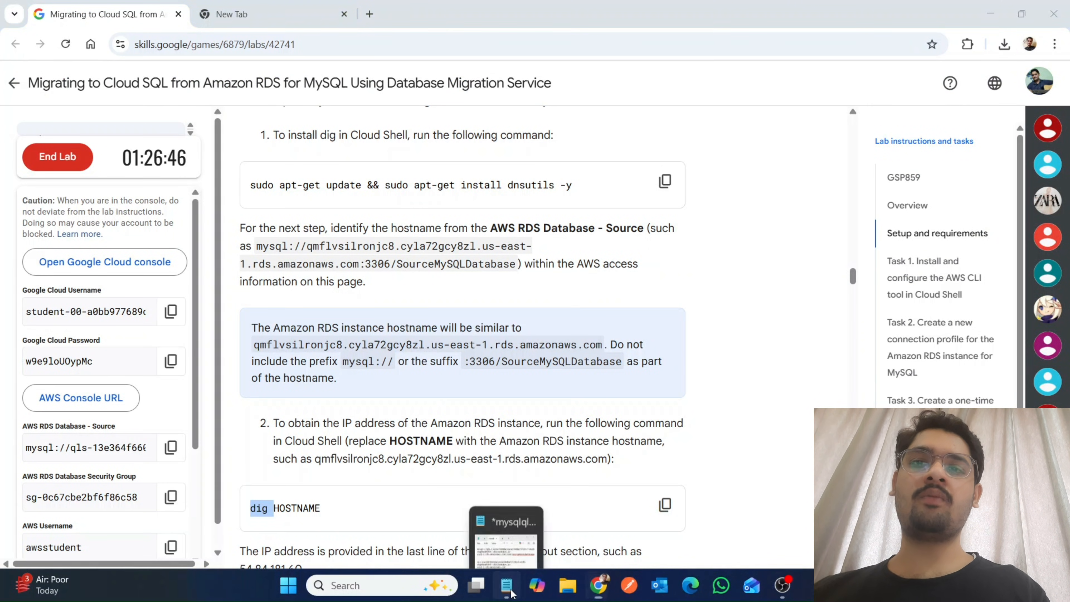
click(506, 538)
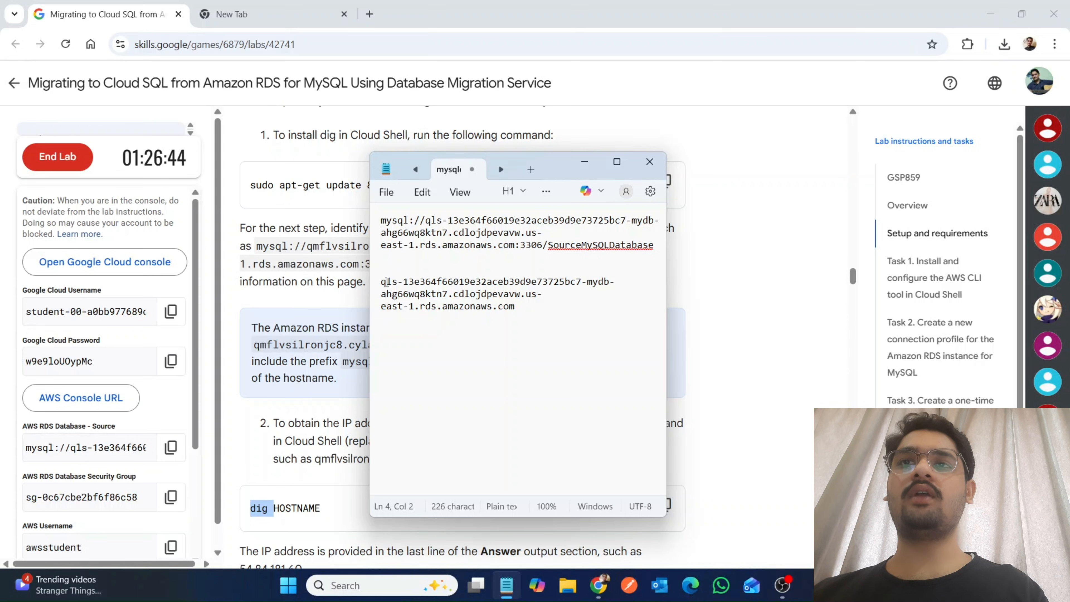
key(ctrl+v)
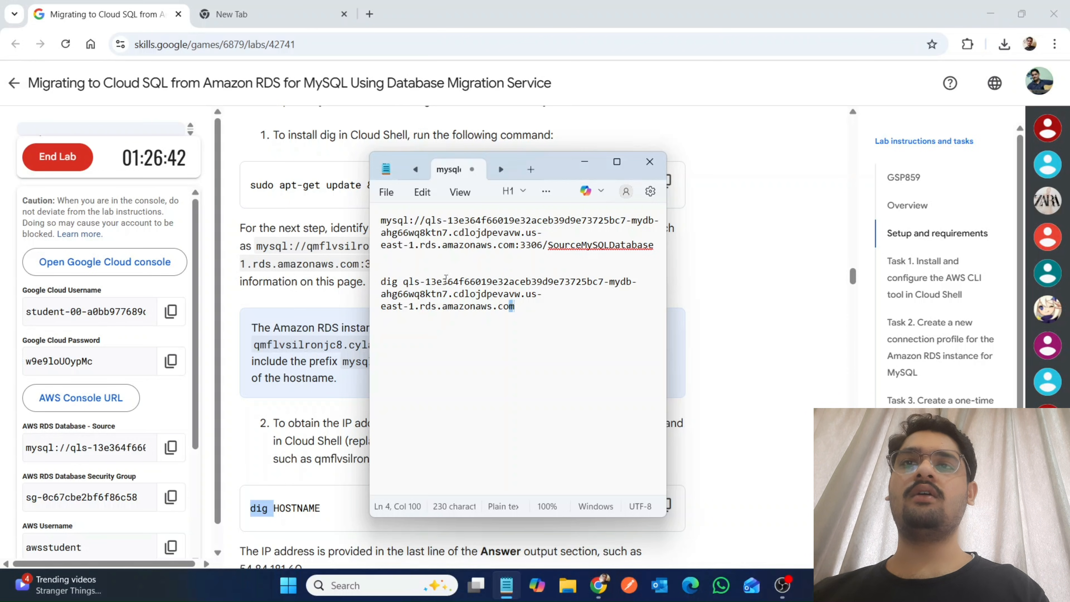
triple_click(400, 285)
key(ctrl+x)
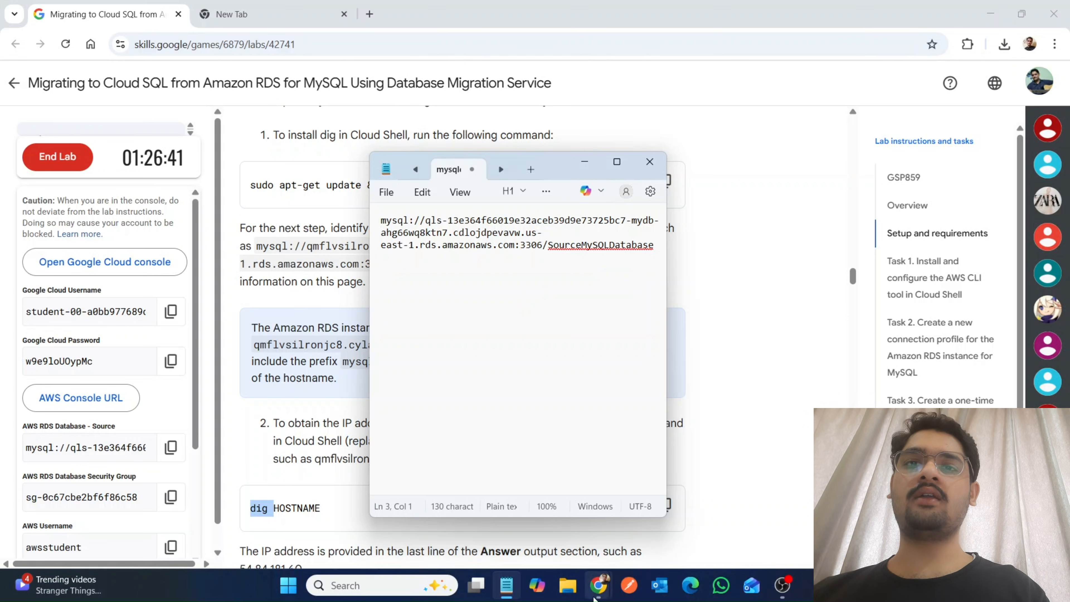
Switch to Cloud Shell and run the dig command cut from Notepad against the Amazon RDS hostname.
mouse_move(594, 597)
click(648, 540)
key(ctrl+v)
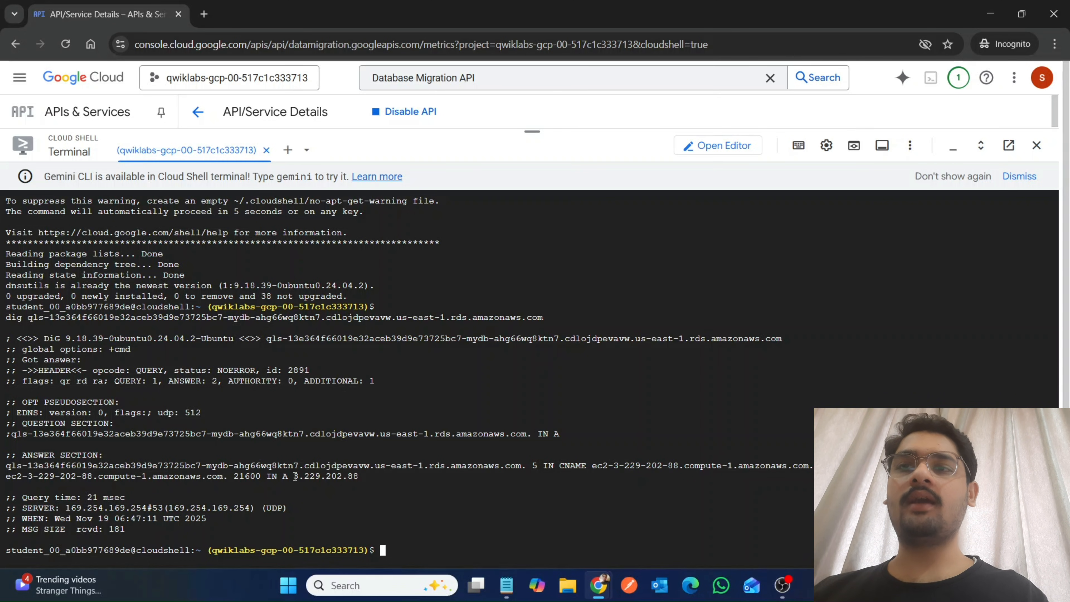
Copy the IP address 3.229.202.88 from the dig answer section and paste it into Notepad below the RDS address.
drag(333, 478, 359, 477)
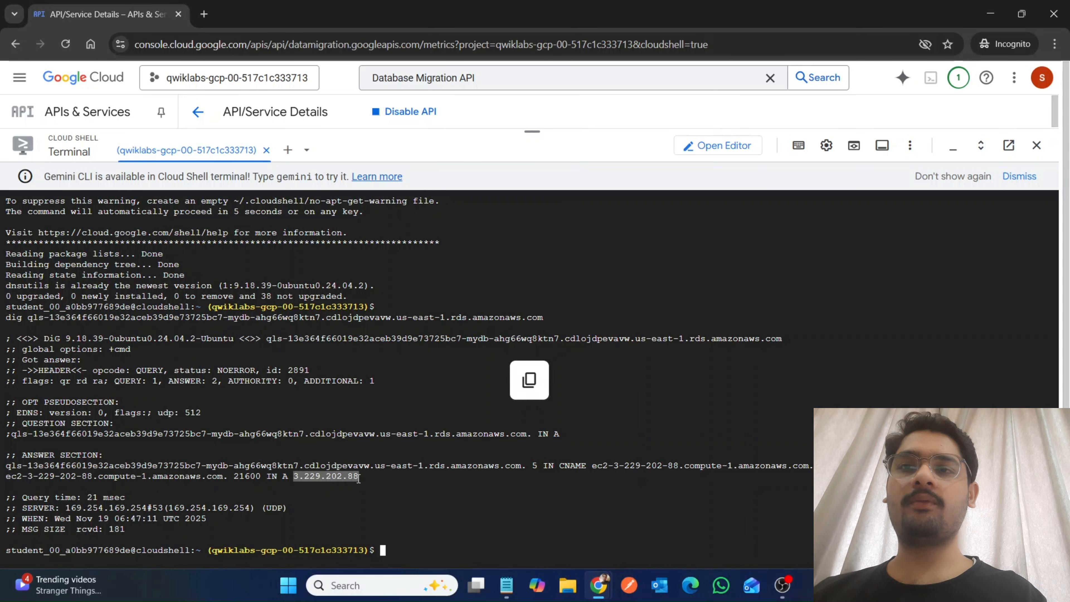
mouse_move(506, 585)
click(505, 510)
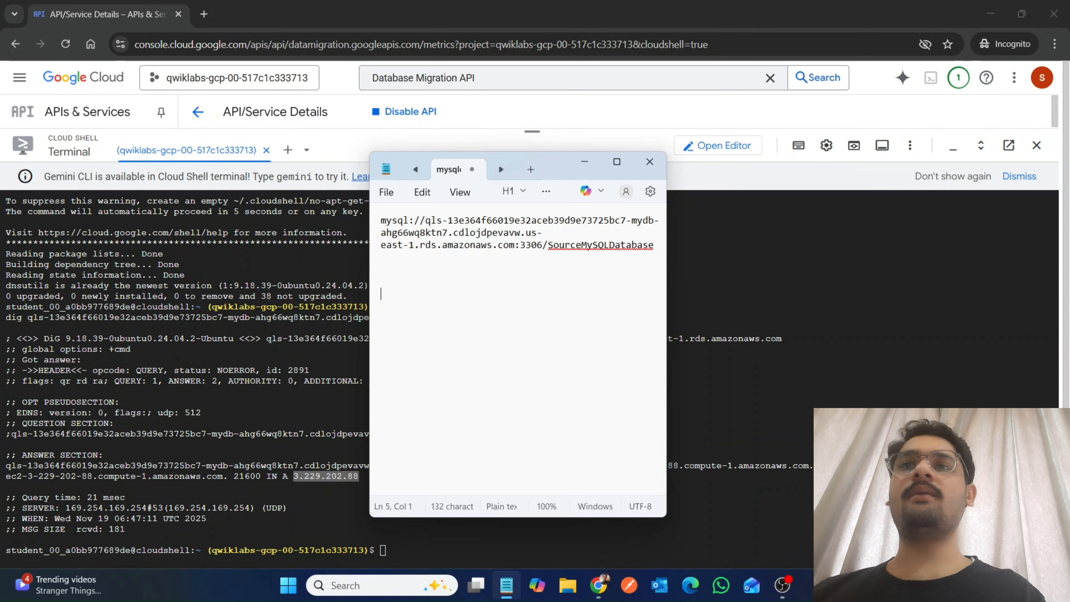
key(ctrl+v)
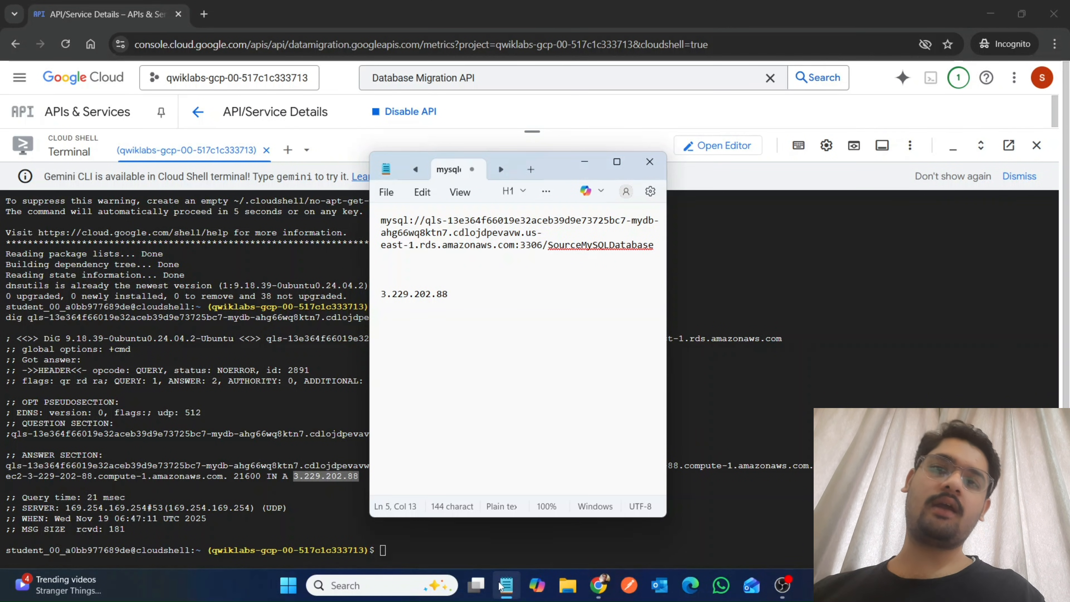
Copy the AWS CLI download, unzip and install commands from Task 1 of the lab and run them in Cloud Shell.
mouse_move(597, 593)
click(523, 512)
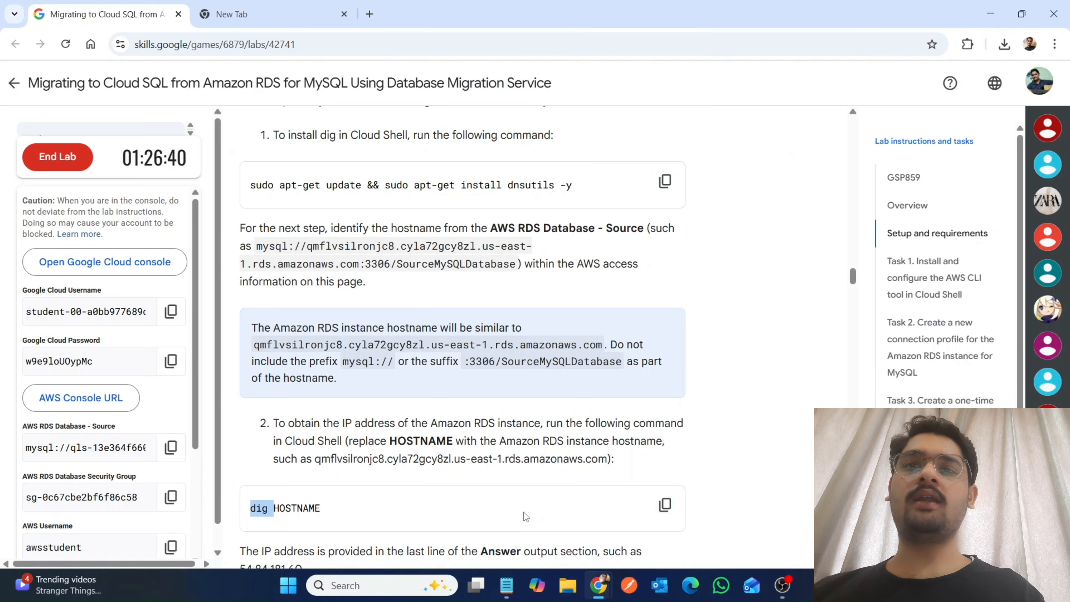
scroll(525, 514, down, 7)
scroll(524, 515, down, 7)
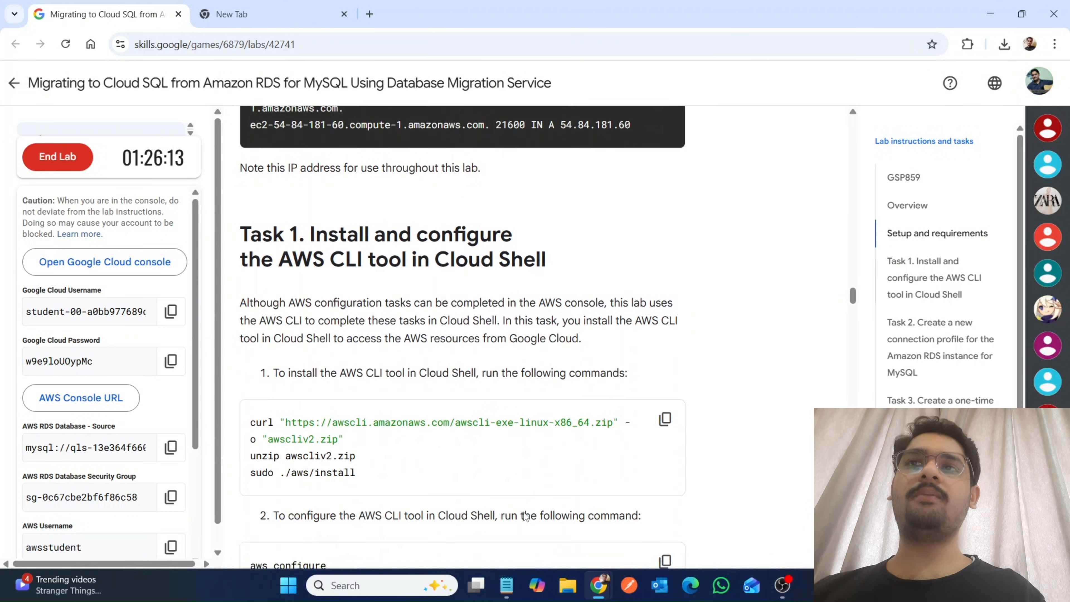
click(664, 320)
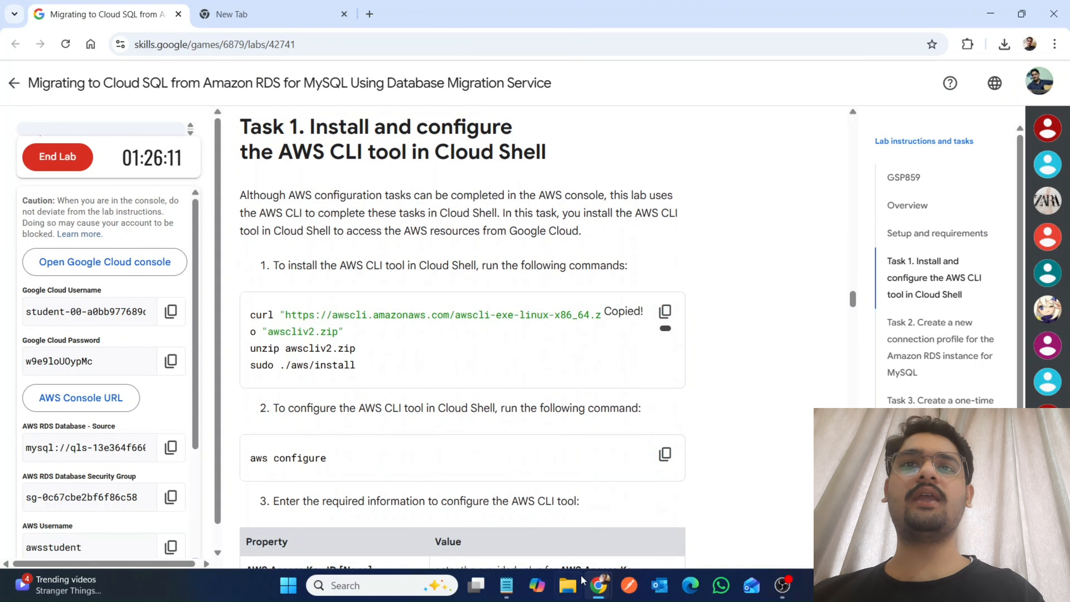
mouse_move(591, 595)
click(628, 535)
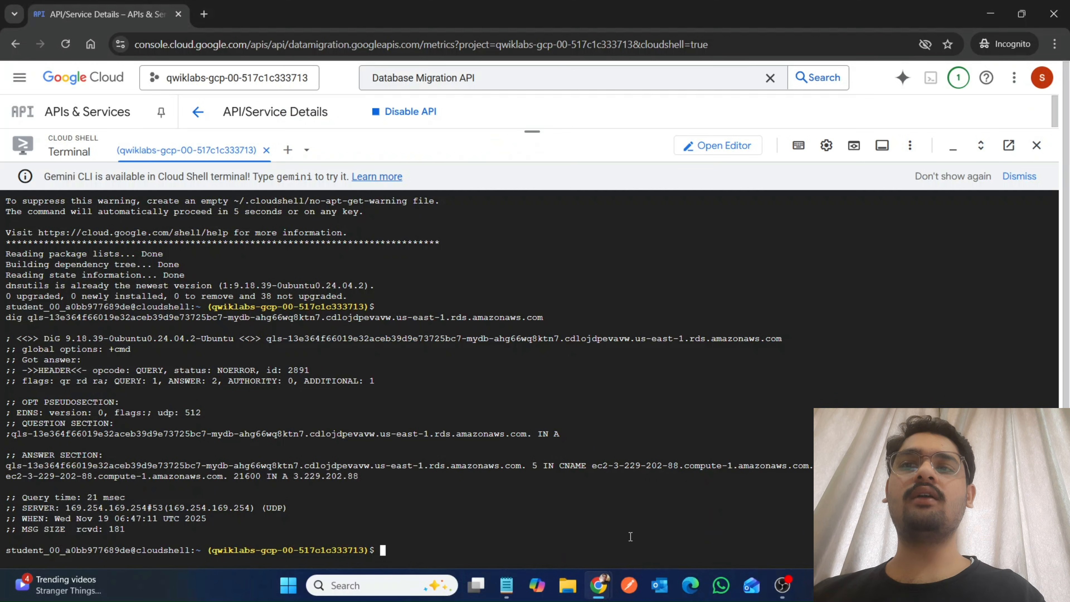
Copy "aws configure" from the lab instructions and run it in Cloud Shell.
mouse_move(607, 589)
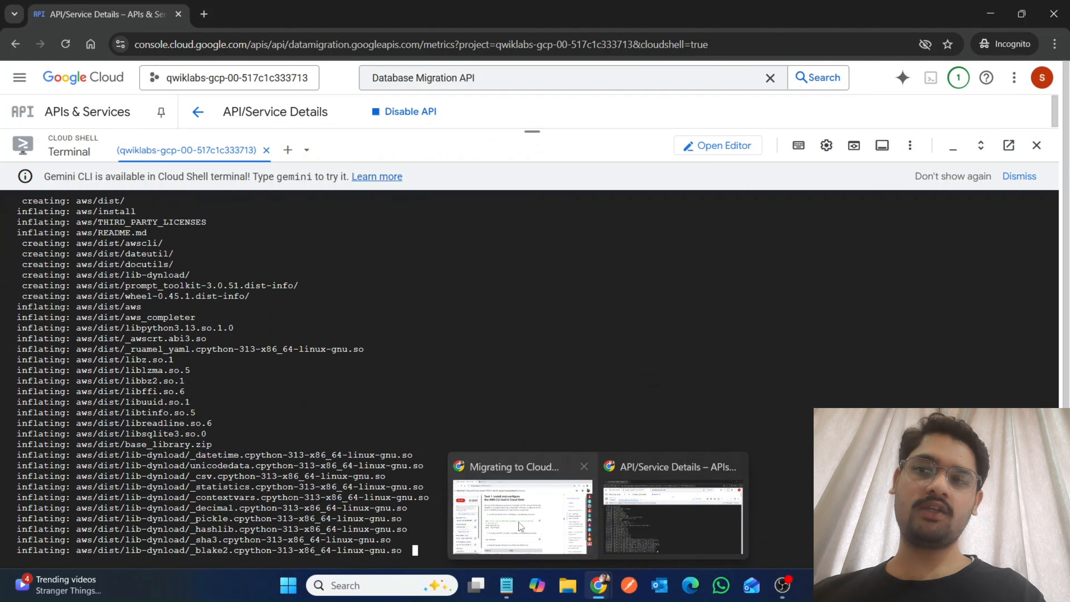
click(517, 525)
scroll(517, 524, down, 4)
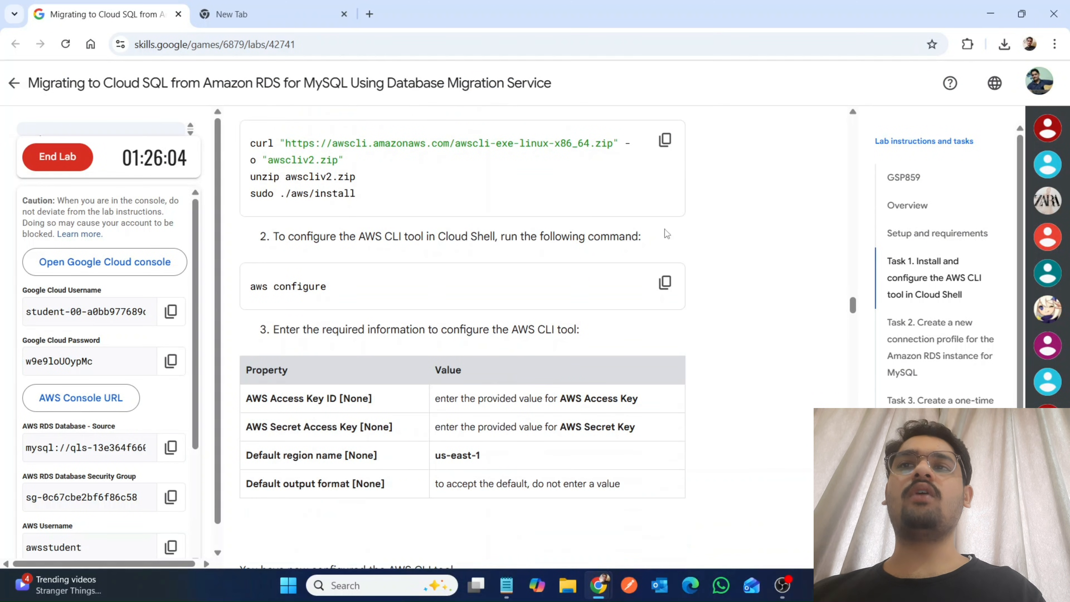
click(664, 282)
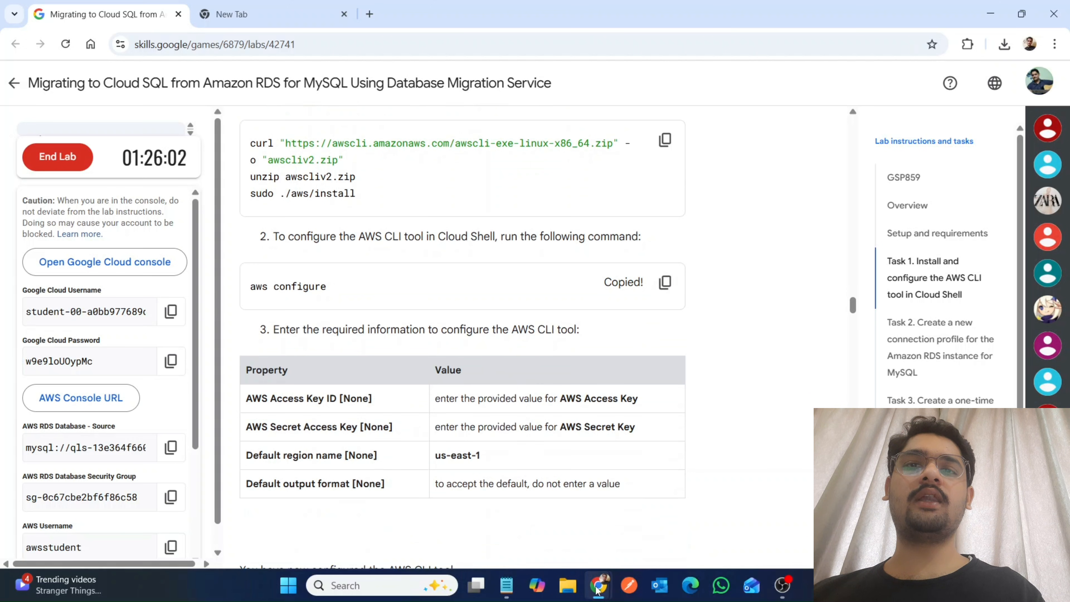
mouse_move(597, 589)
click(647, 514)
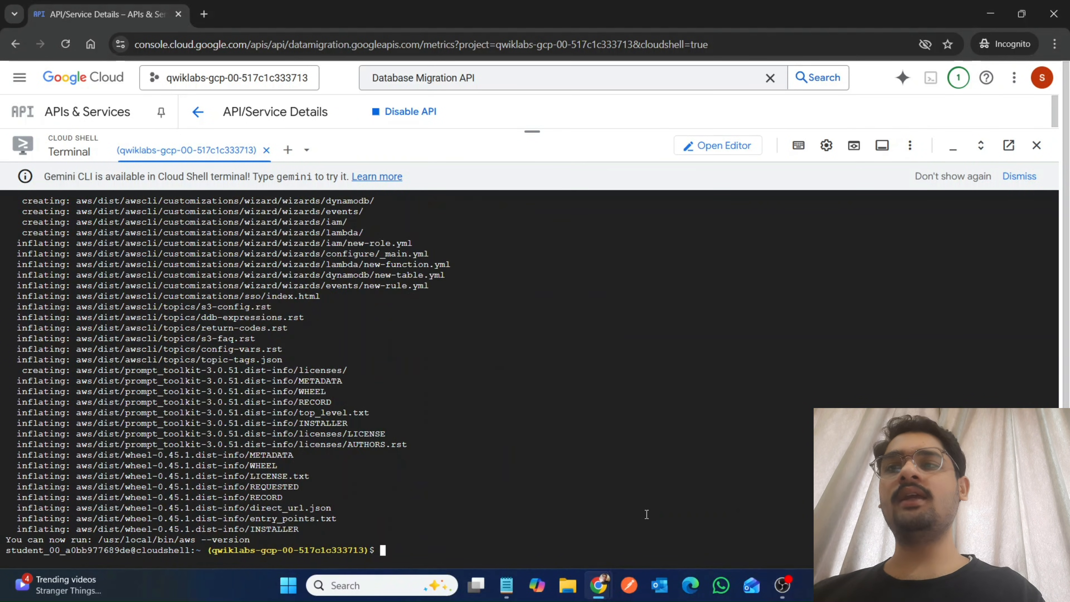
key(ctrl+v)
key(Return)
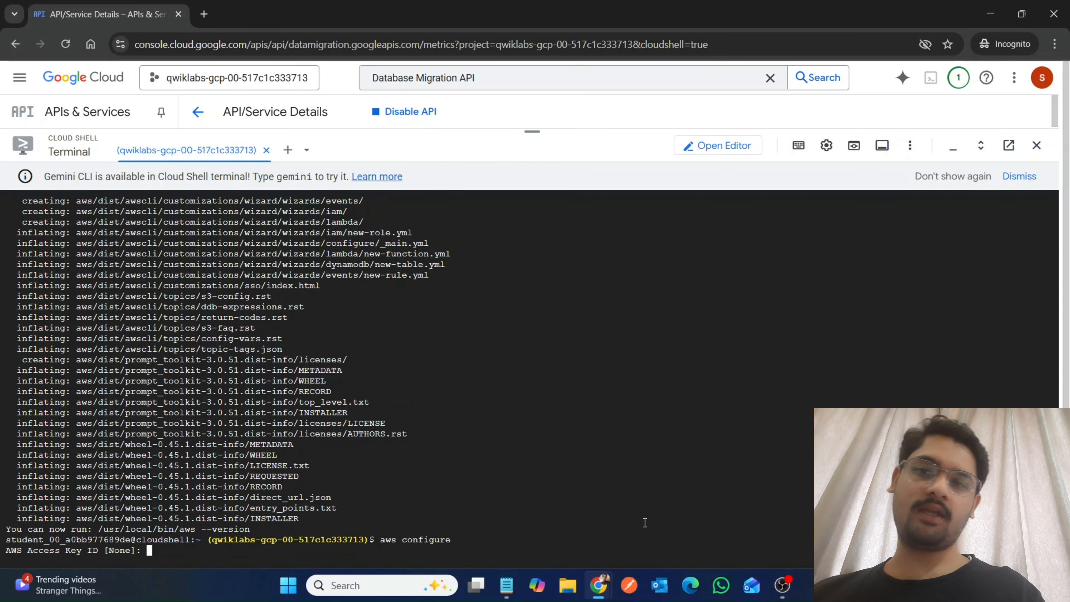
Copy the AWS Access Key from the lab details and enter it as the AWS Access Key ID in Cloud Shell.
mouse_move(591, 588)
click(524, 508)
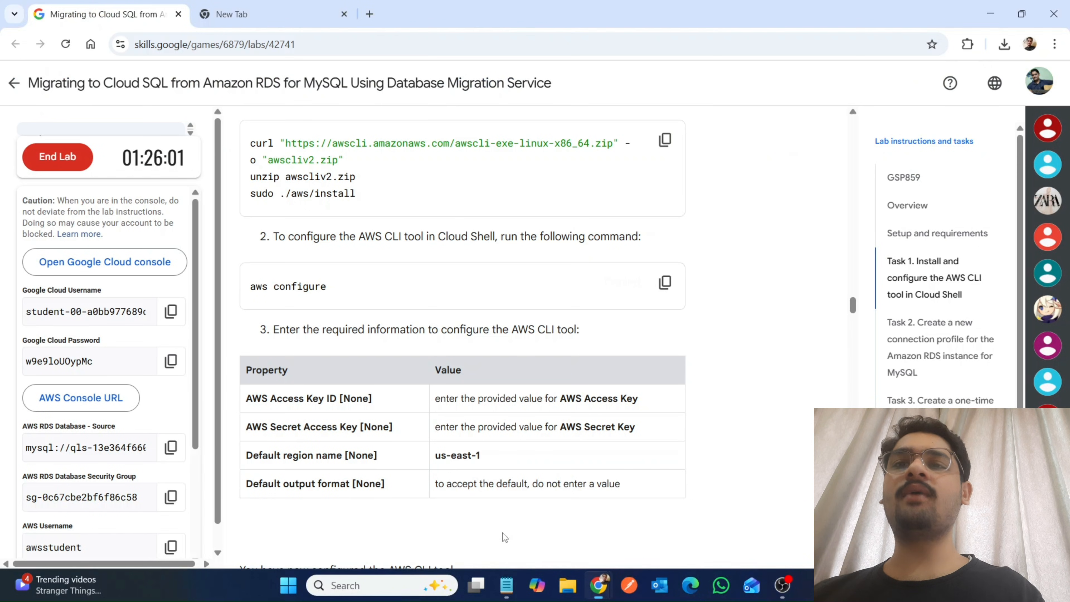
scroll(69, 443, down, 2)
scroll(70, 443, down, 1)
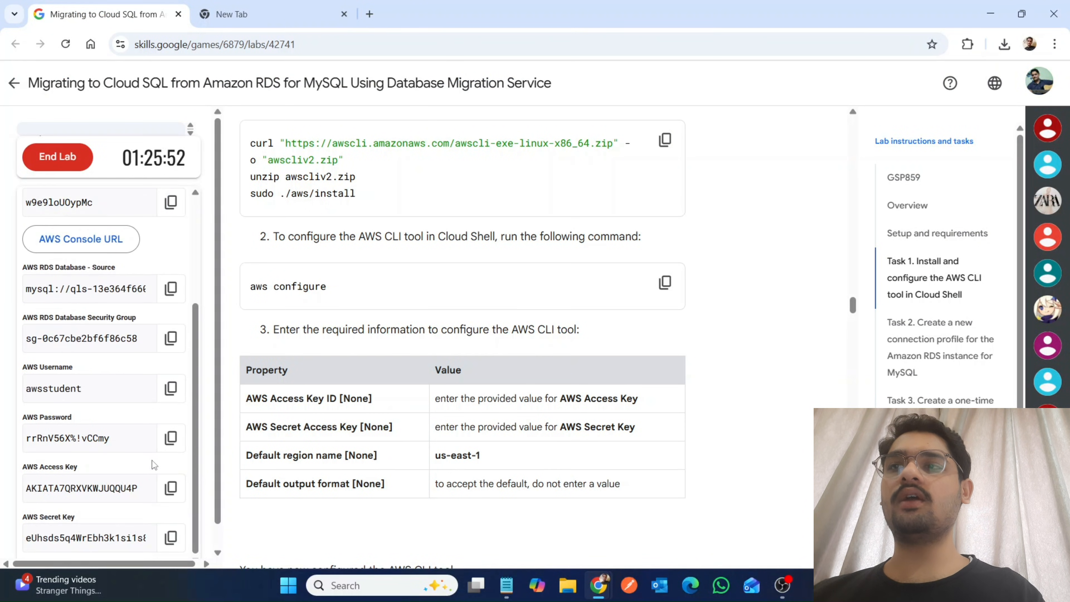
click(171, 487)
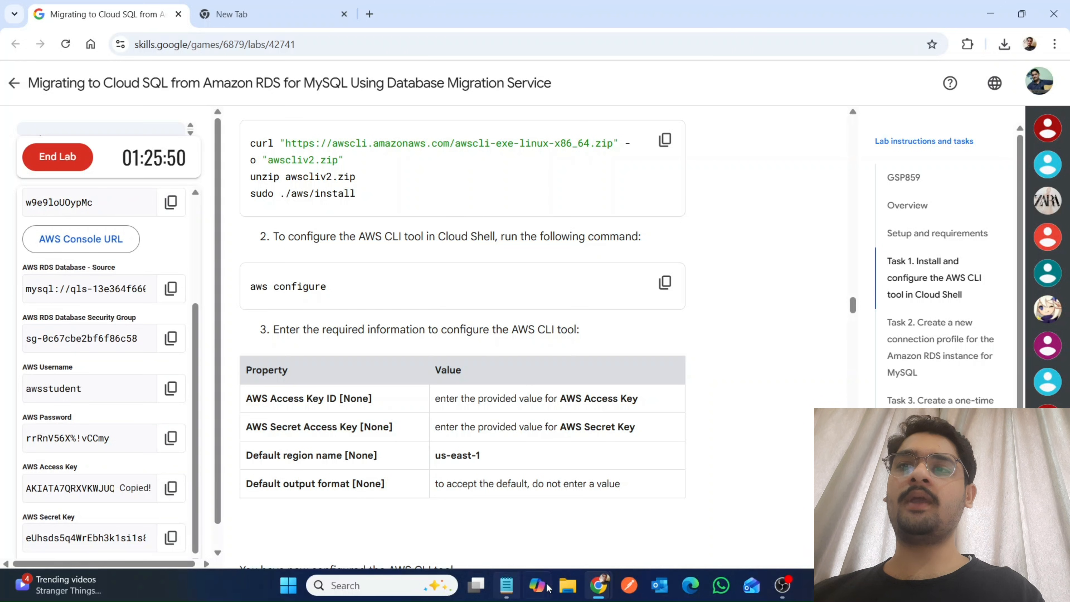
mouse_move(598, 585)
click(634, 524)
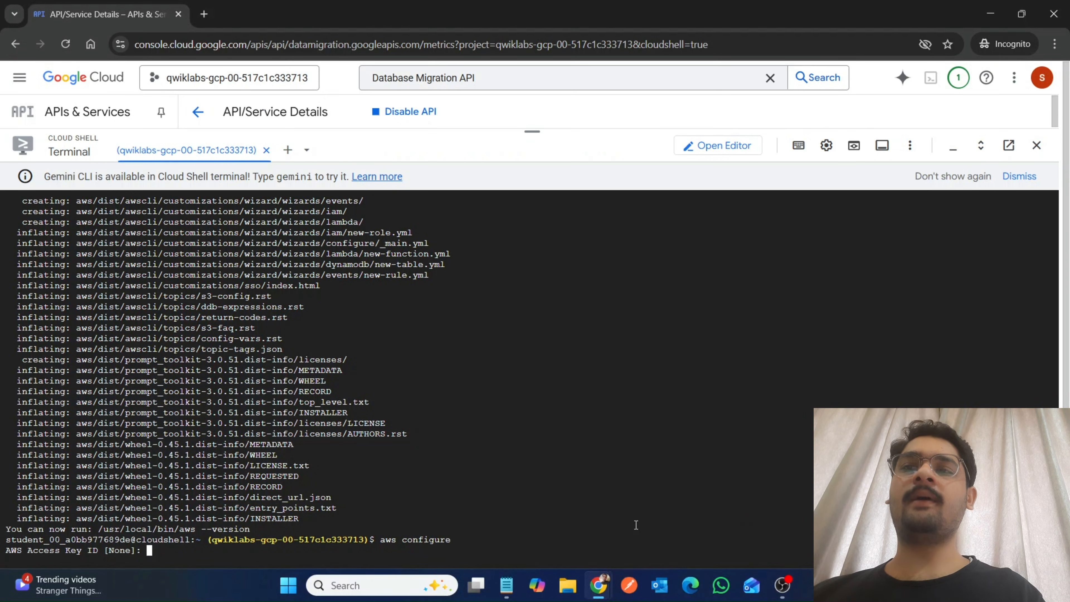
key(ctrl+v)
key(Return)
Copy the AWS Secret Key from the lab details and enter it as the AWS Secret Access Key in Cloud Shell.
mouse_move(599, 586)
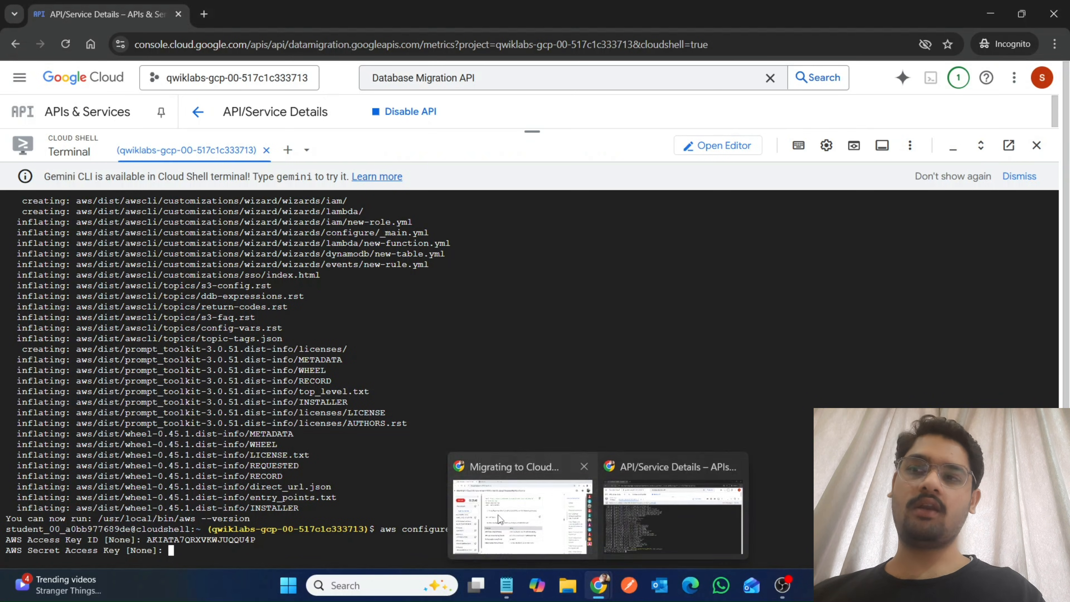
click(525, 518)
click(170, 538)
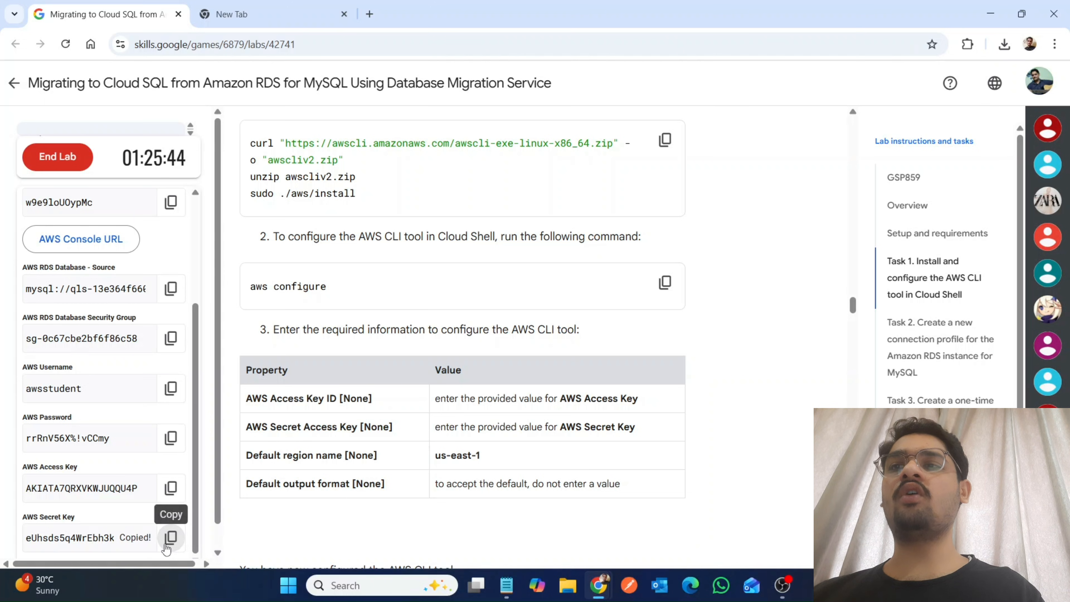
mouse_move(598, 586)
click(635, 532)
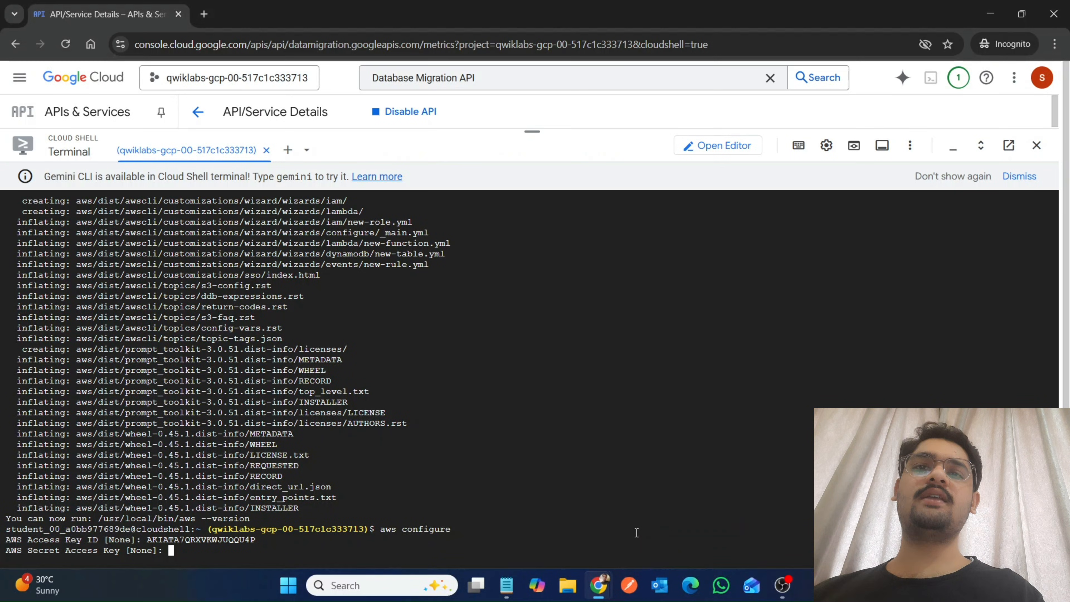
key(ctrl+v)
key(Return)
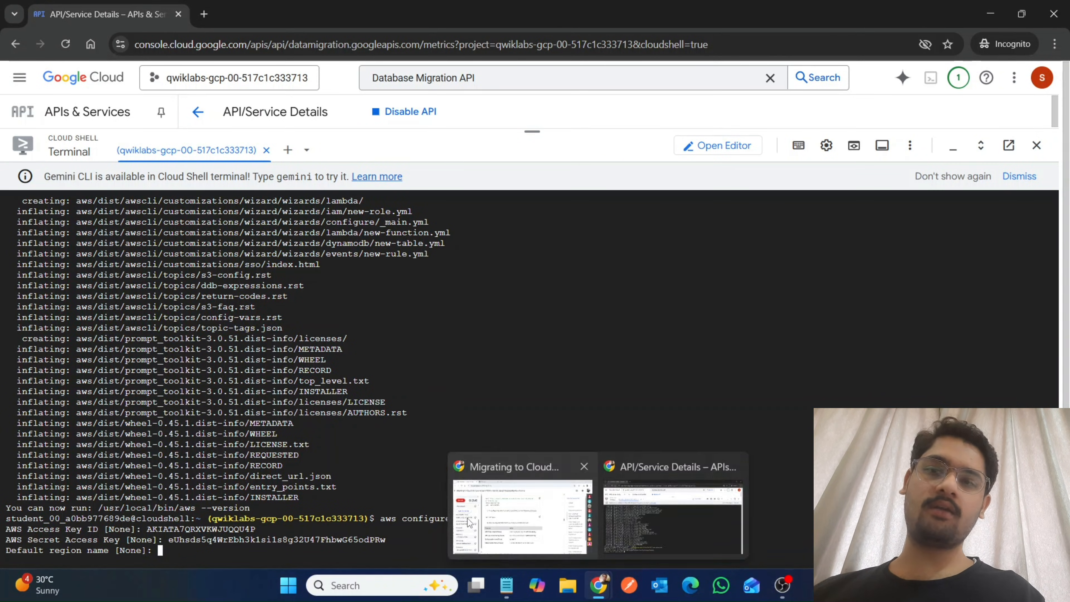
Set the AWS CLI default region name to us-east-1, copied from the lab table, and accept the default output format.
click(523, 516)
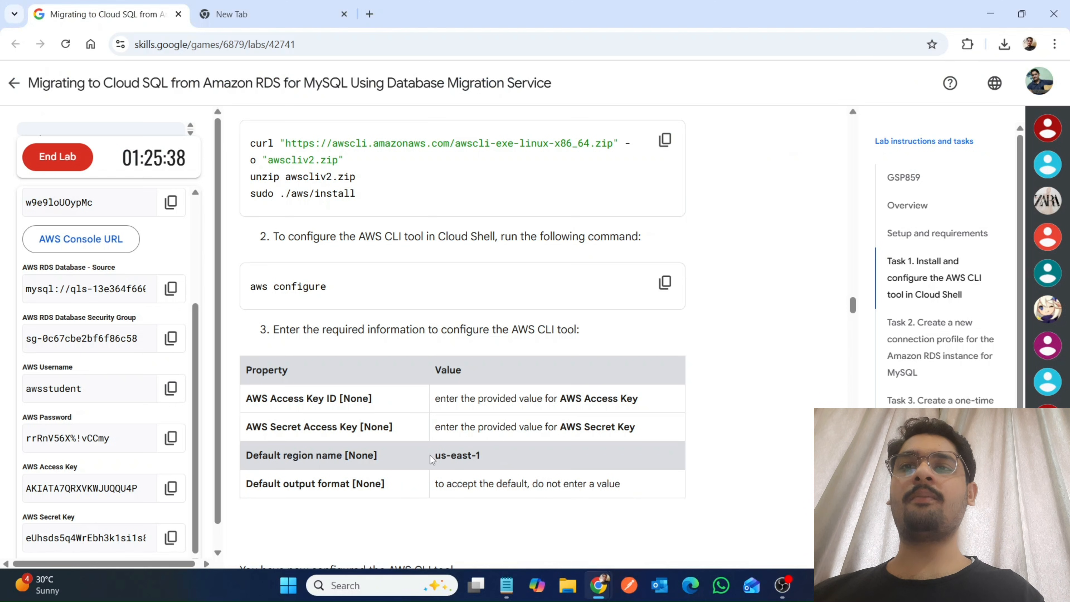
drag(434, 456, 480, 456)
mouse_move(598, 588)
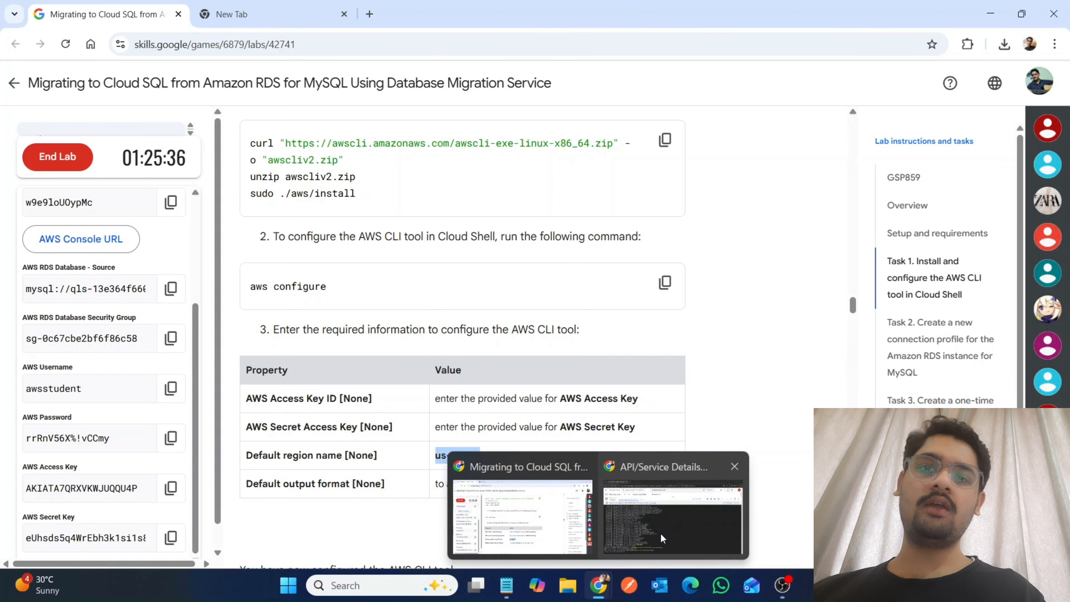
click(661, 532)
key(ctrl+v)
key(Return)
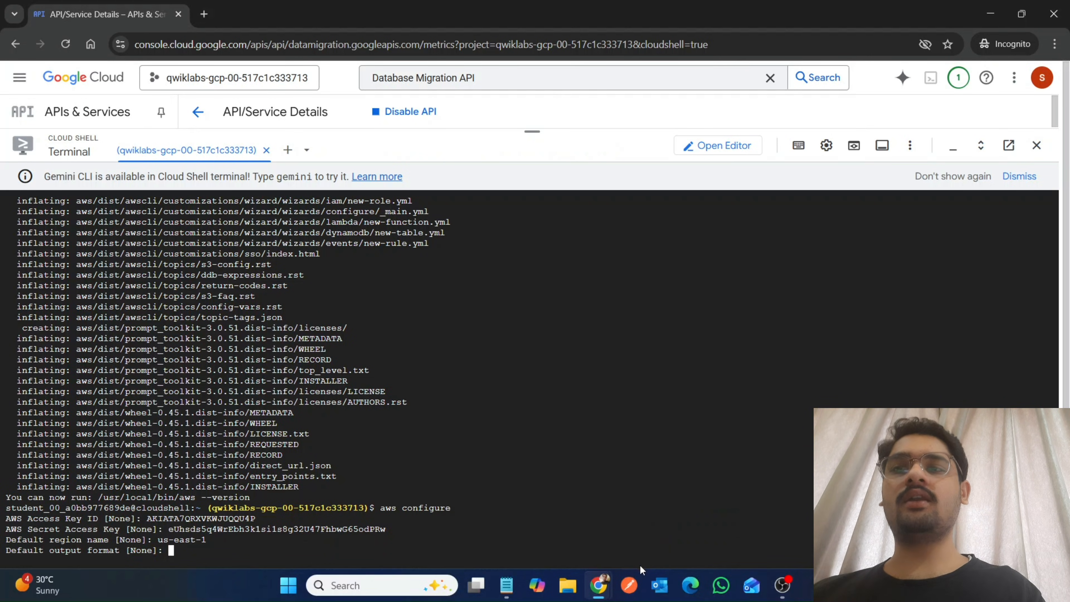
key(Return)
Look up the first instruction of Task 2 in the lab and highlight the product name "Database Migration".
mouse_move(598, 588)
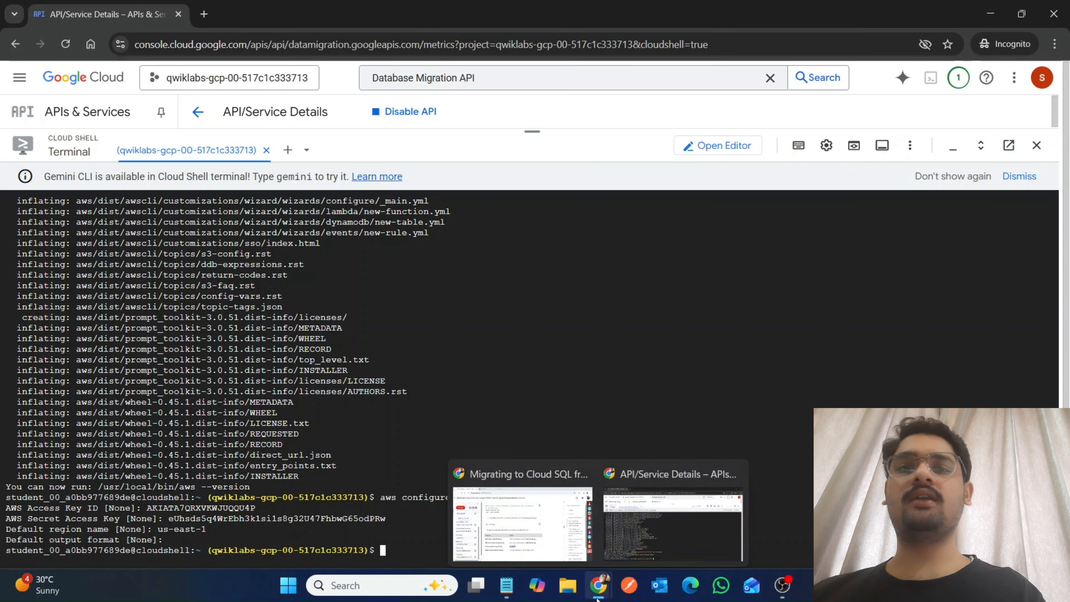
click(527, 520)
scroll(526, 521, down, 9)
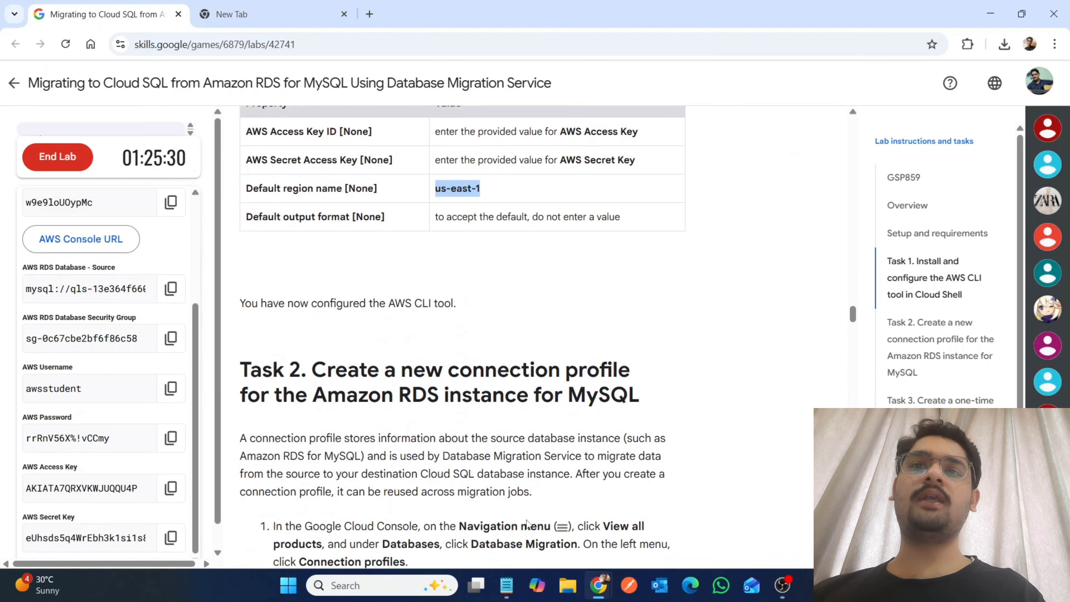
scroll(527, 520, down, 1)
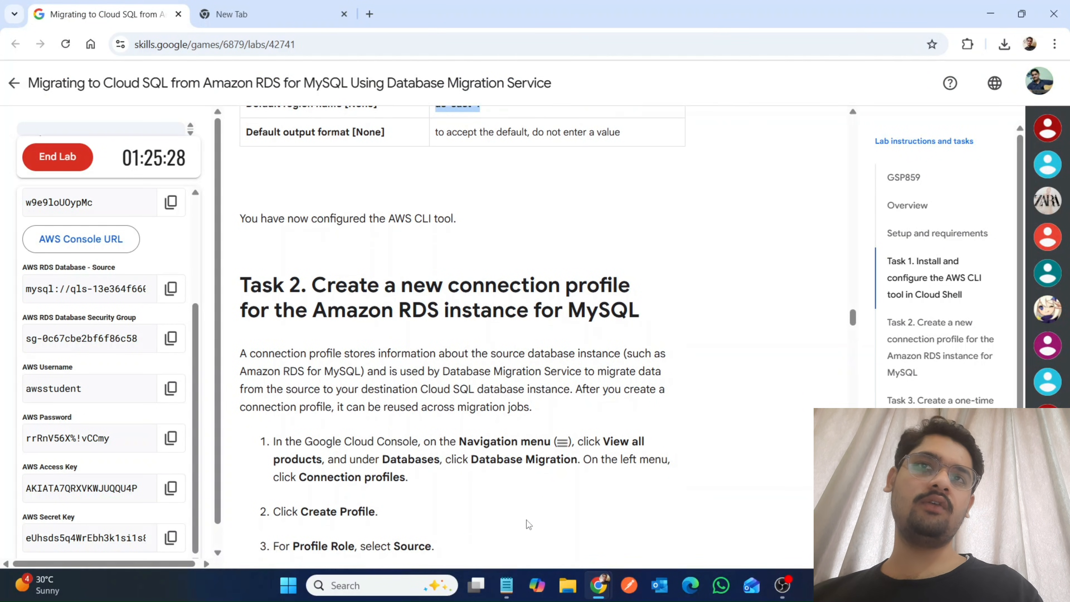
scroll(526, 520, down, 5)
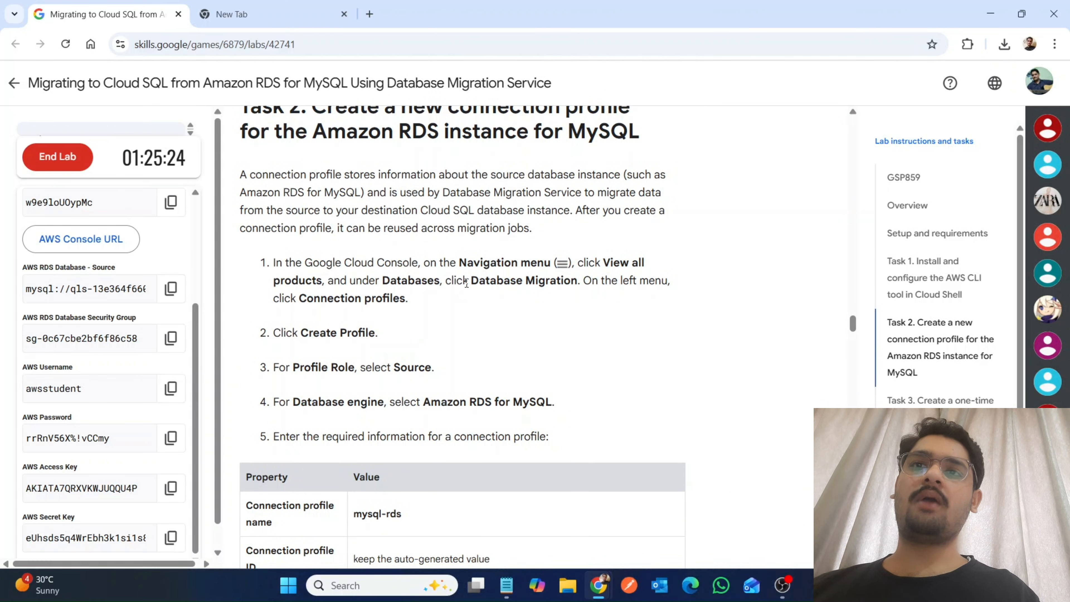
drag(470, 280, 579, 274)
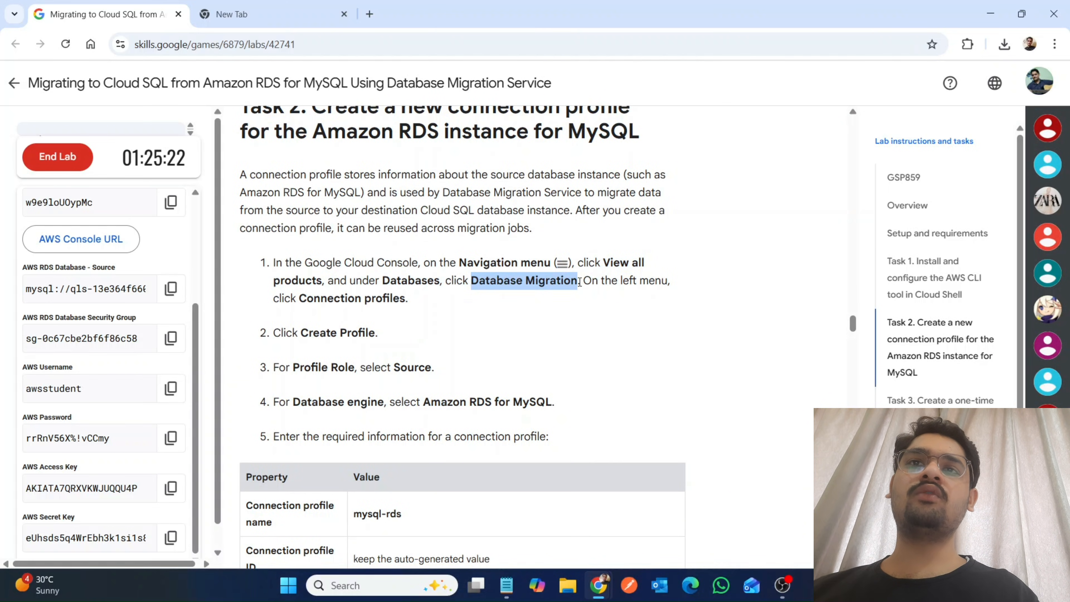
Shrink the Cloud Shell terminal, search the Google Cloud console for "Database Migration", and open that product.
mouse_move(599, 585)
click(648, 531)
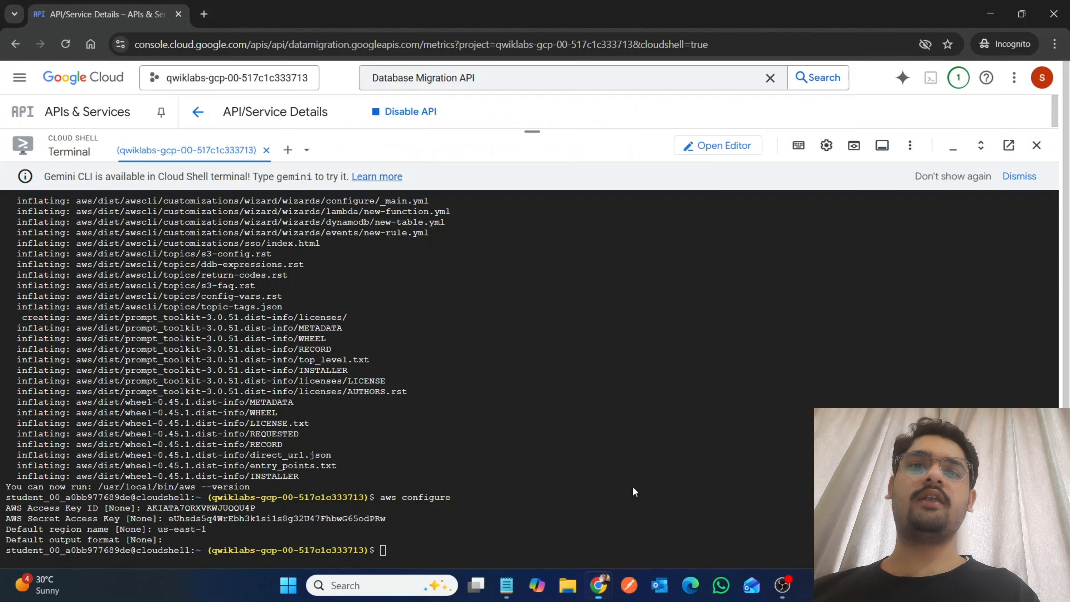
drag(535, 144, 577, 511)
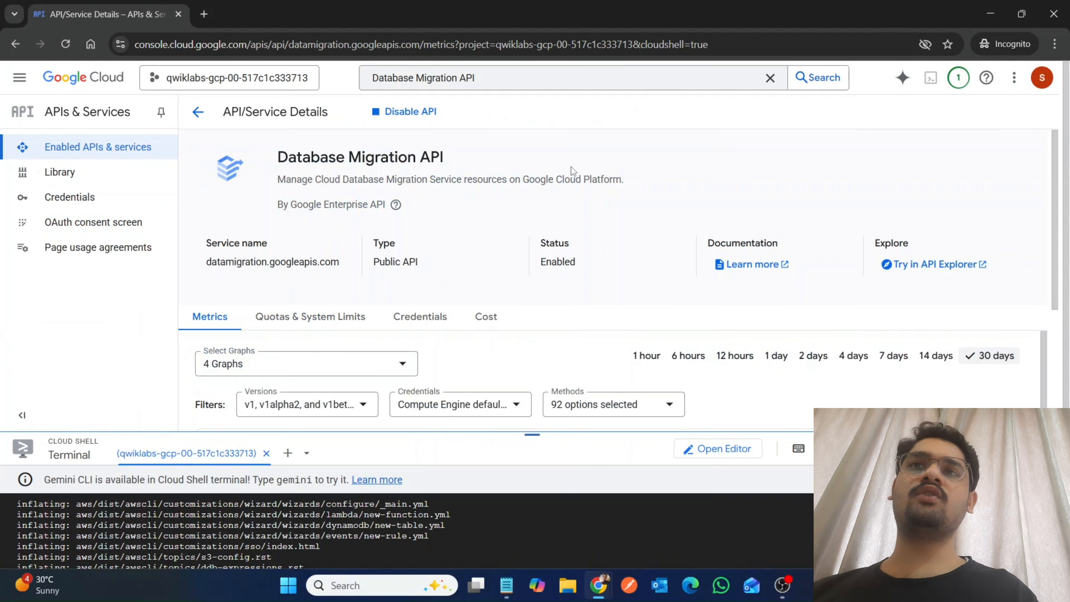
click(521, 83)
key(BackSpace)
key(BackSpace)
key(BackSpace)
key(BackSpace)
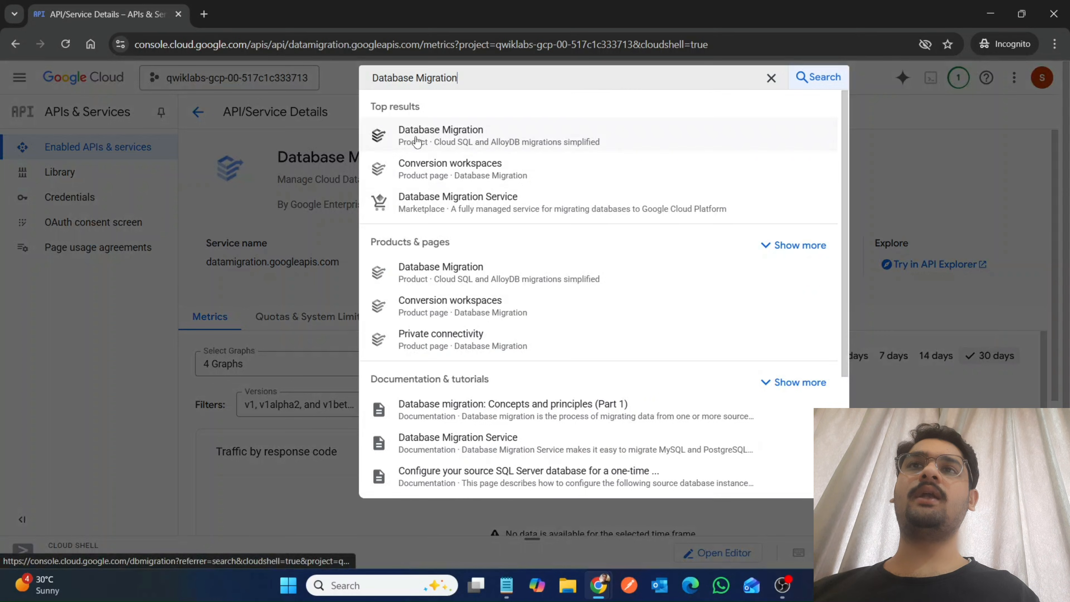
click(417, 142)
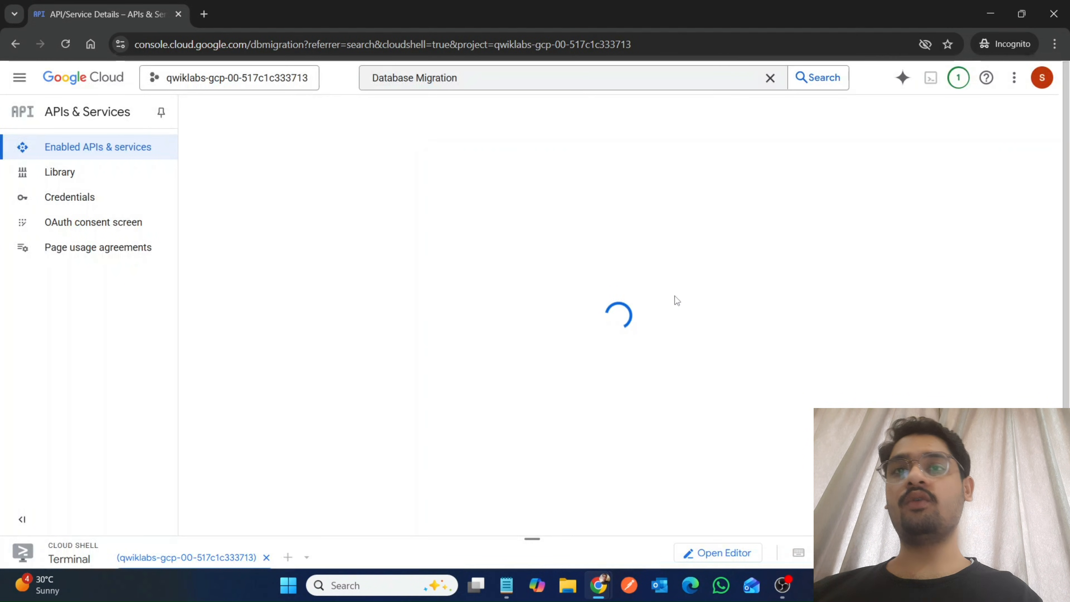
Read Task 2's profile instructions in the lab, highlight the Amazon RDS for MySQL engine, and copy the connection profile name mysql-rds.
mouse_move(599, 583)
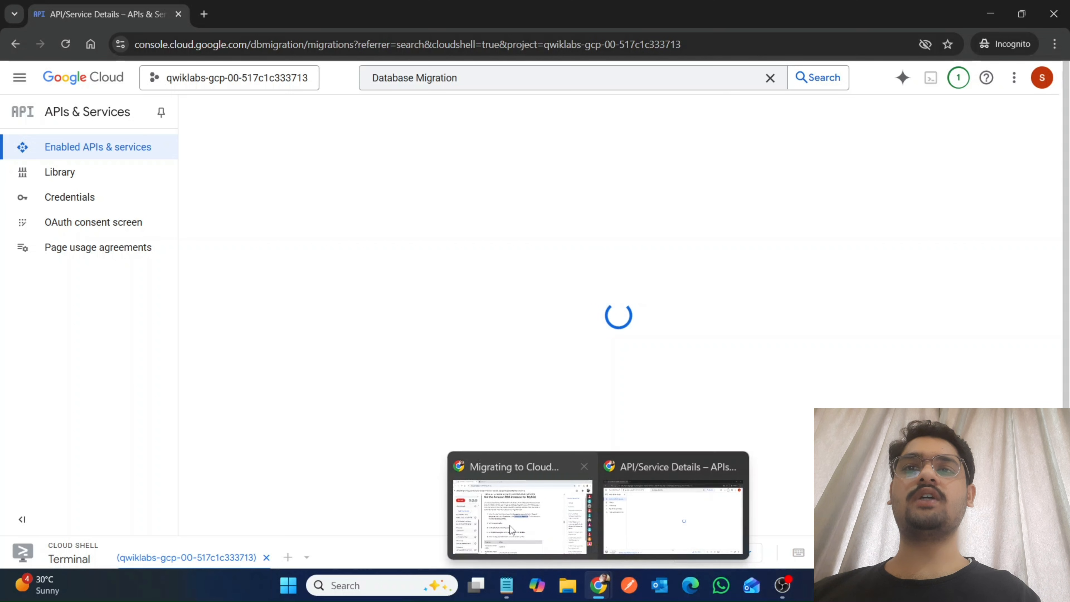
click(510, 525)
scroll(394, 428, down, 3)
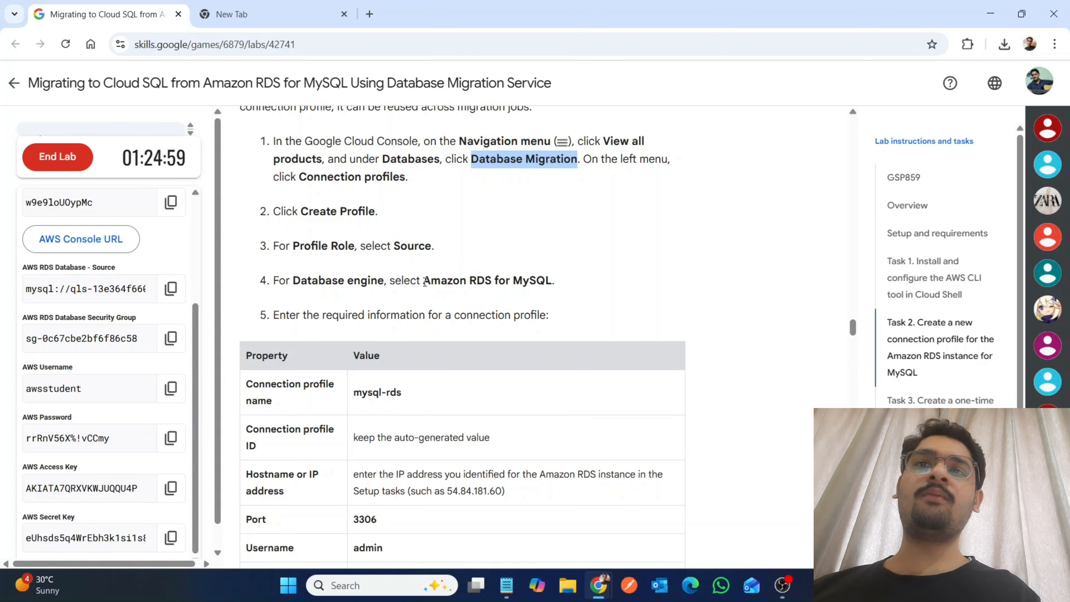
drag(431, 281, 556, 282)
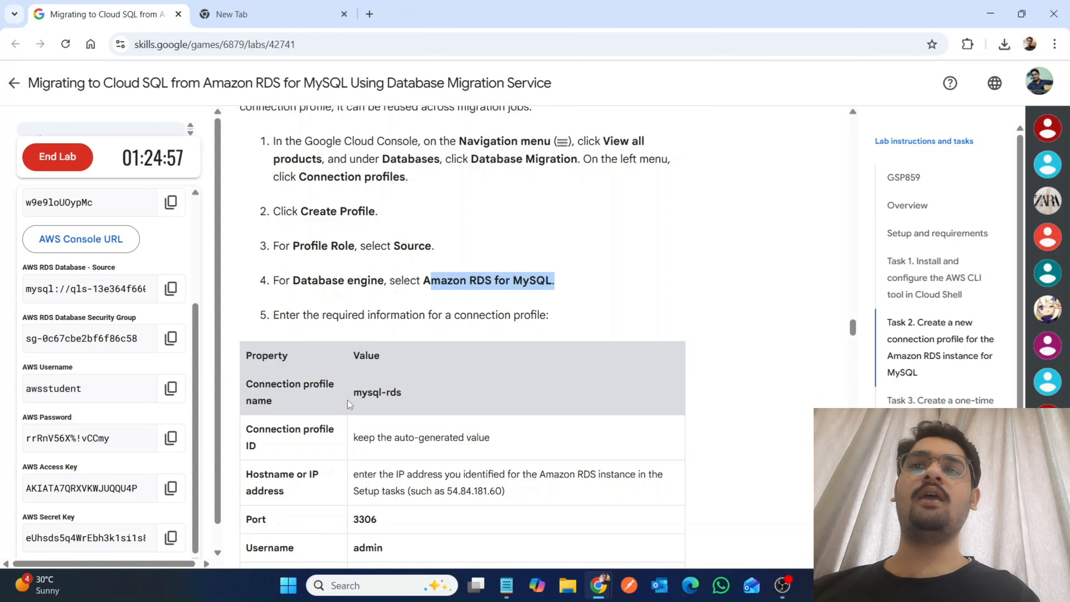
drag(348, 400, 423, 395)
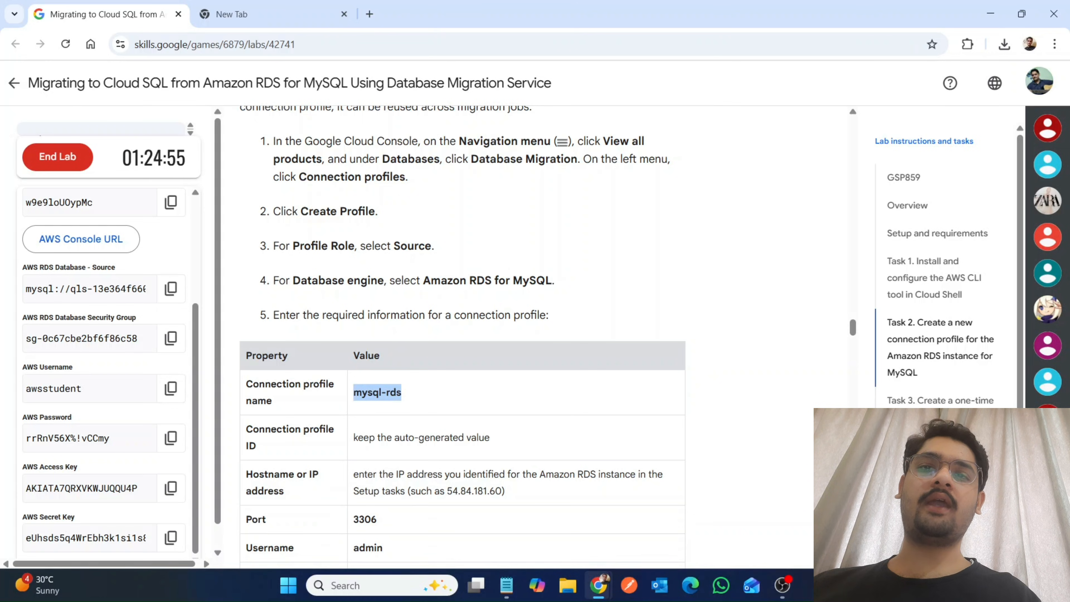
Return to the Google Cloud console, start creating a connection profile in Database Migration, and dismiss the introductory tip.
mouse_move(599, 584)
click(638, 528)
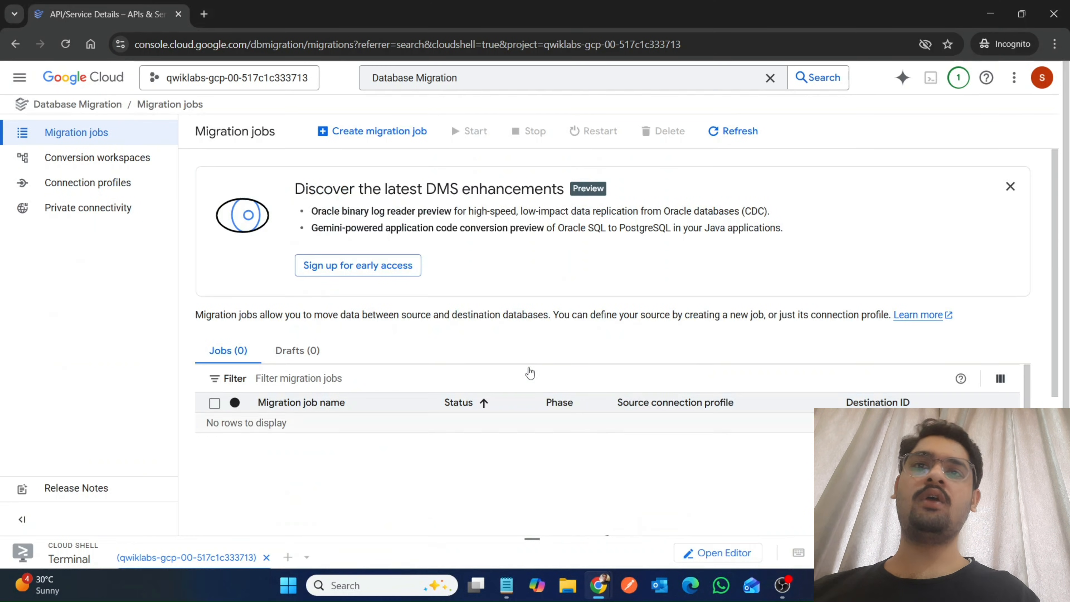
click(128, 187)
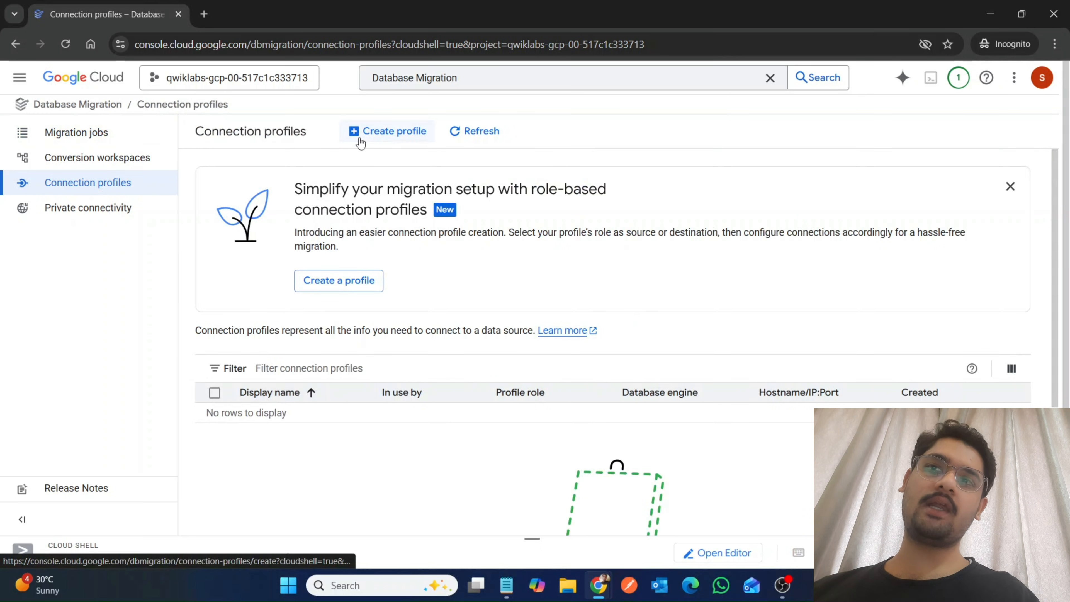
click(360, 142)
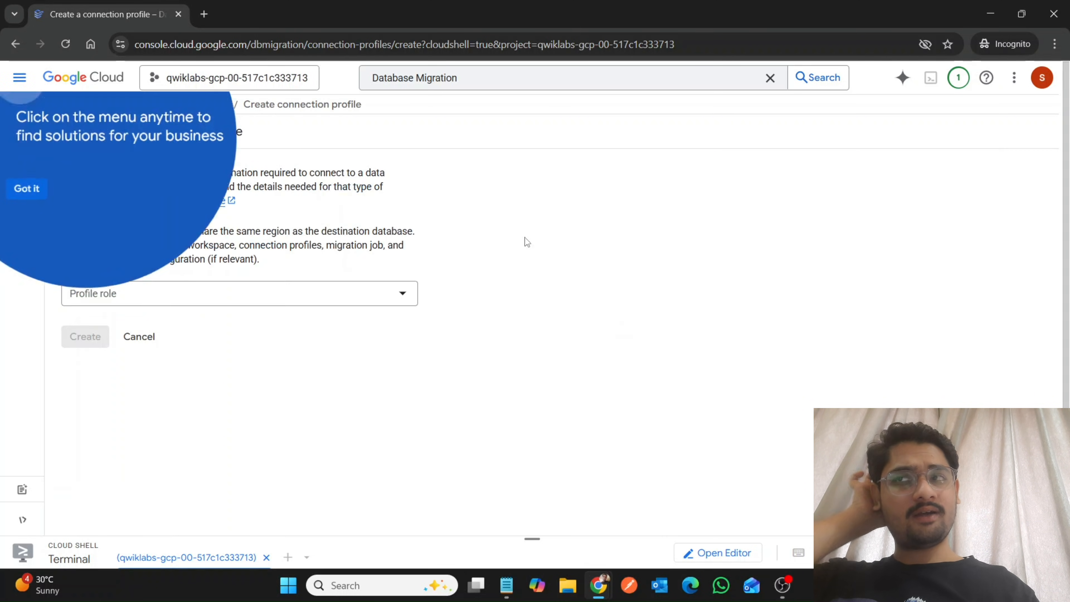
click(20, 213)
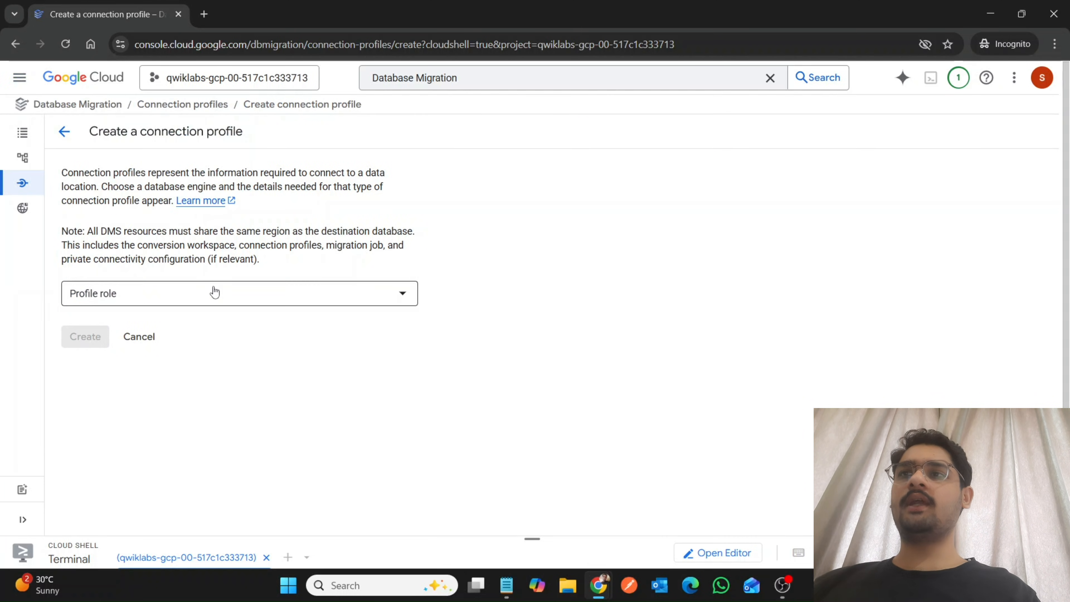
Set the profile role to Source, the database engine to Amazon RDS for MySQL, and the connection profile name to mysql-rds.
click(213, 292)
click(196, 308)
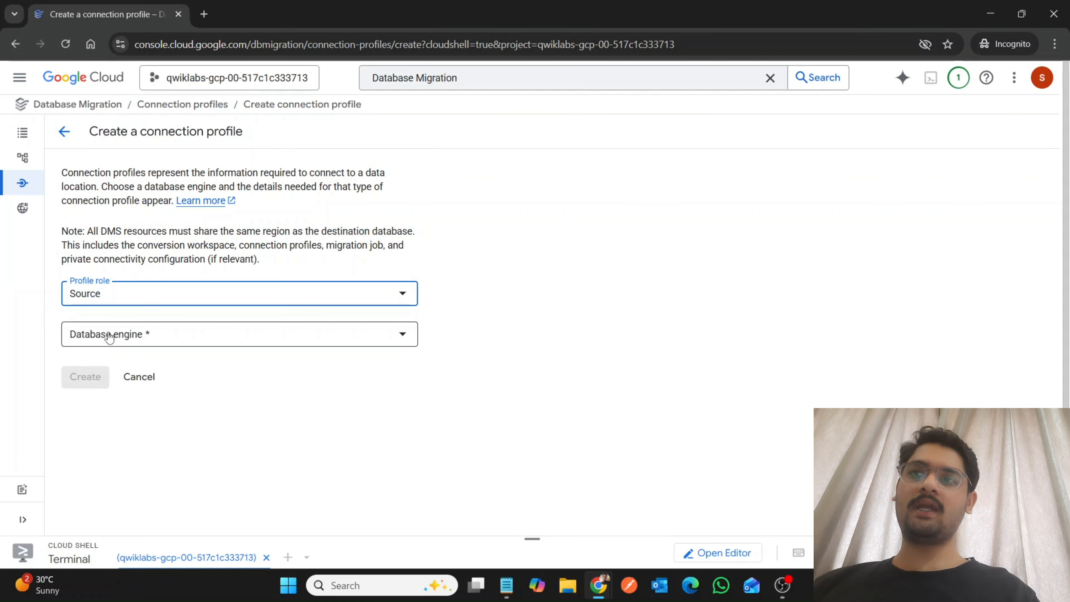
click(84, 341)
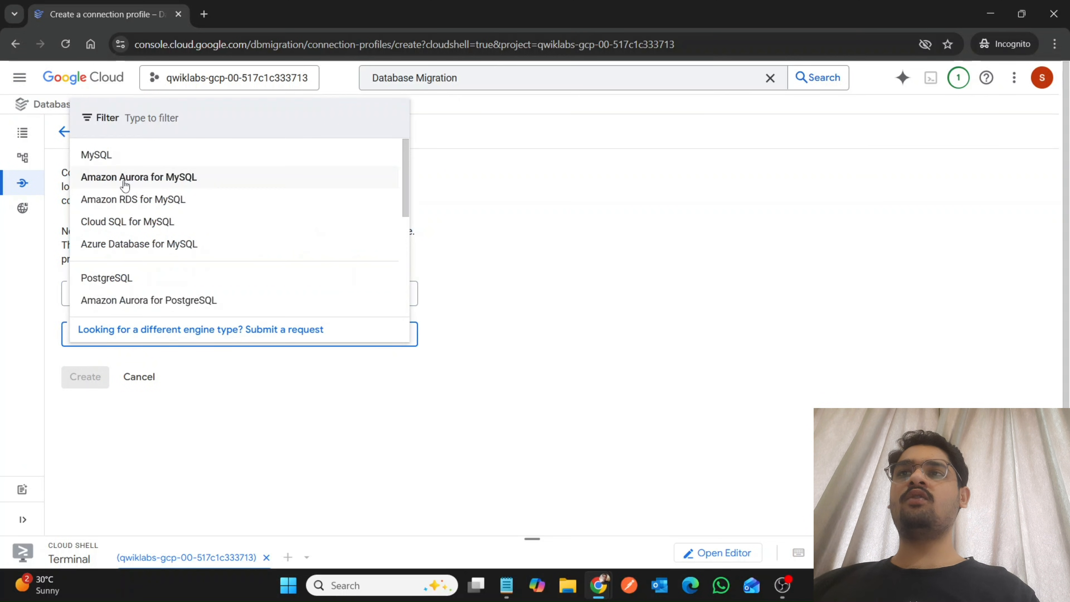
click(124, 199)
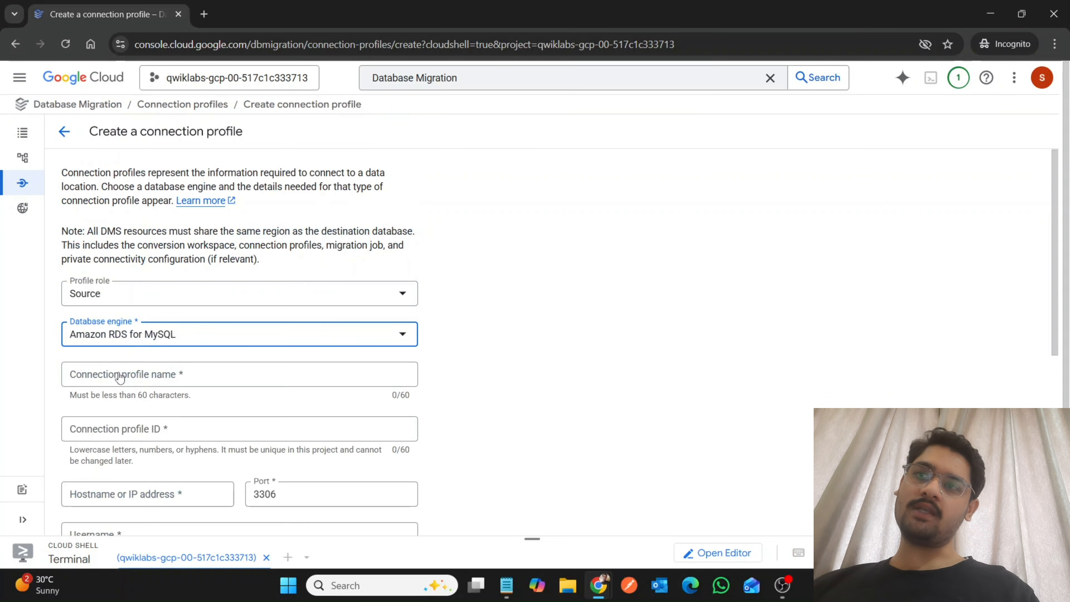
click(109, 375)
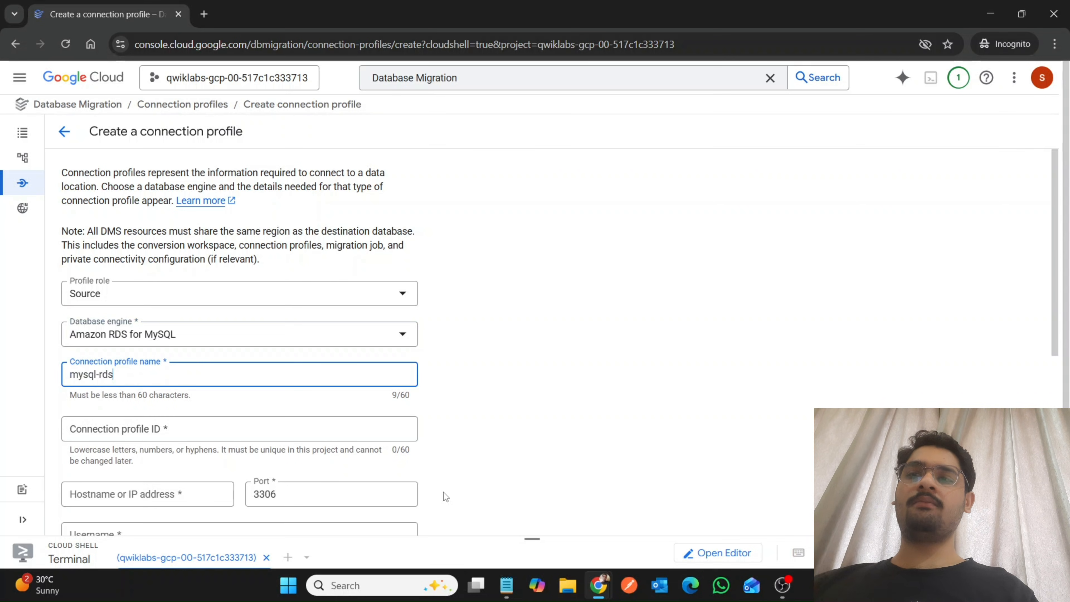
Copy the RDS IP address from the Notepad note and enter 3.229.202.88 as the hostname, without the stray leading space.
mouse_move(610, 599)
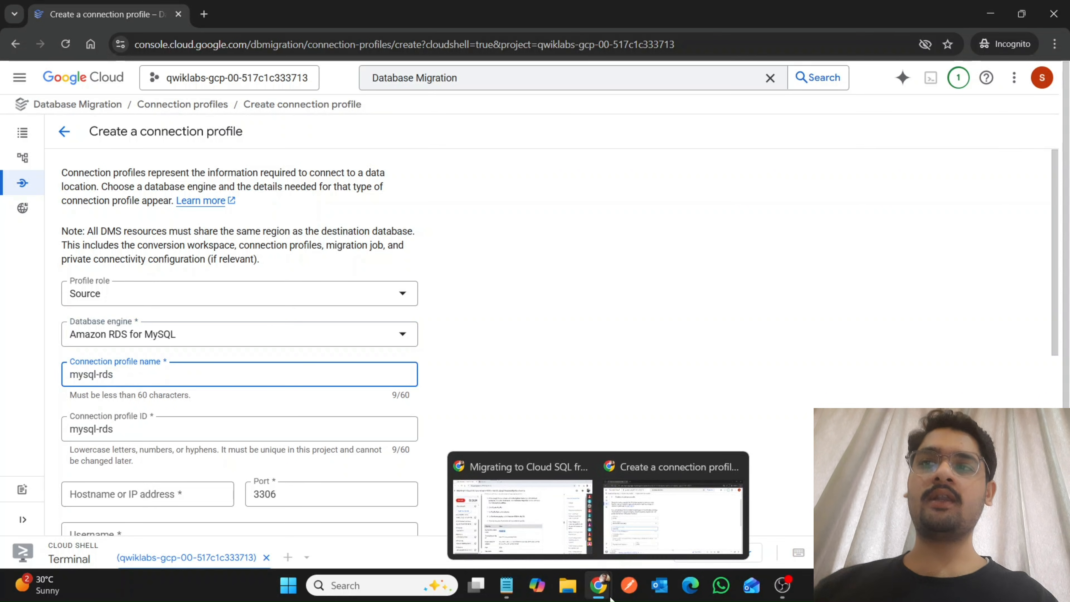
click(524, 505)
scroll(523, 505, down, 1)
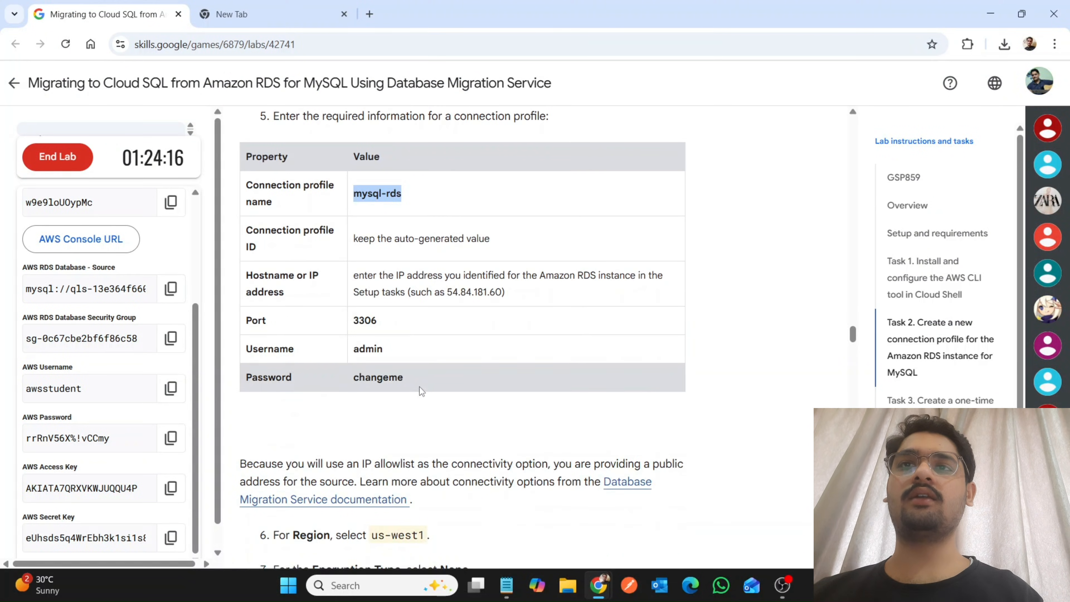
click(506, 591)
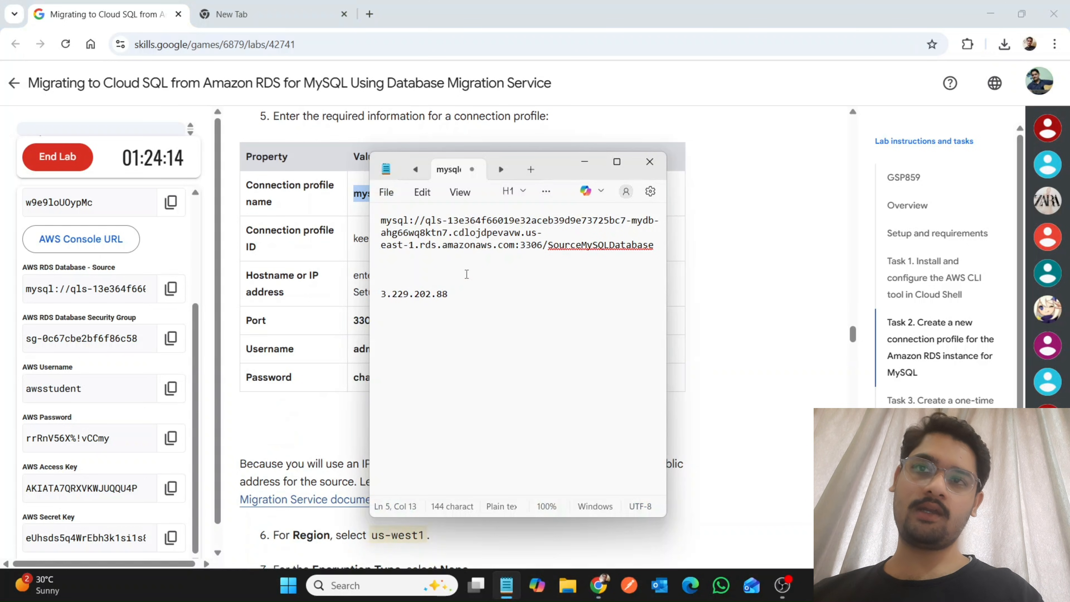
drag(418, 285, 448, 293)
key(ctrl+c)
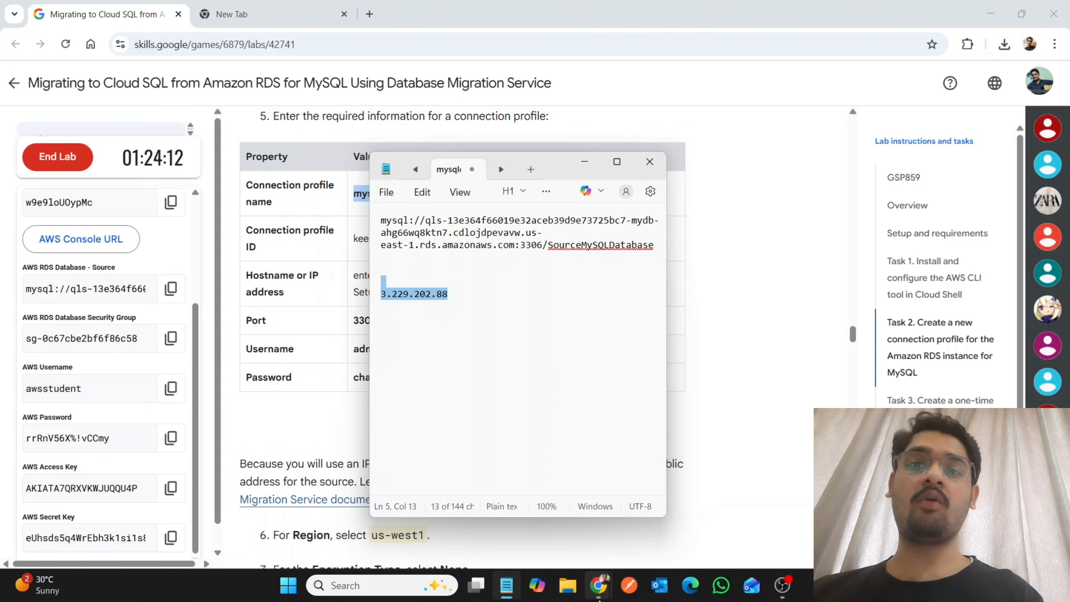
mouse_move(598, 586)
click(652, 524)
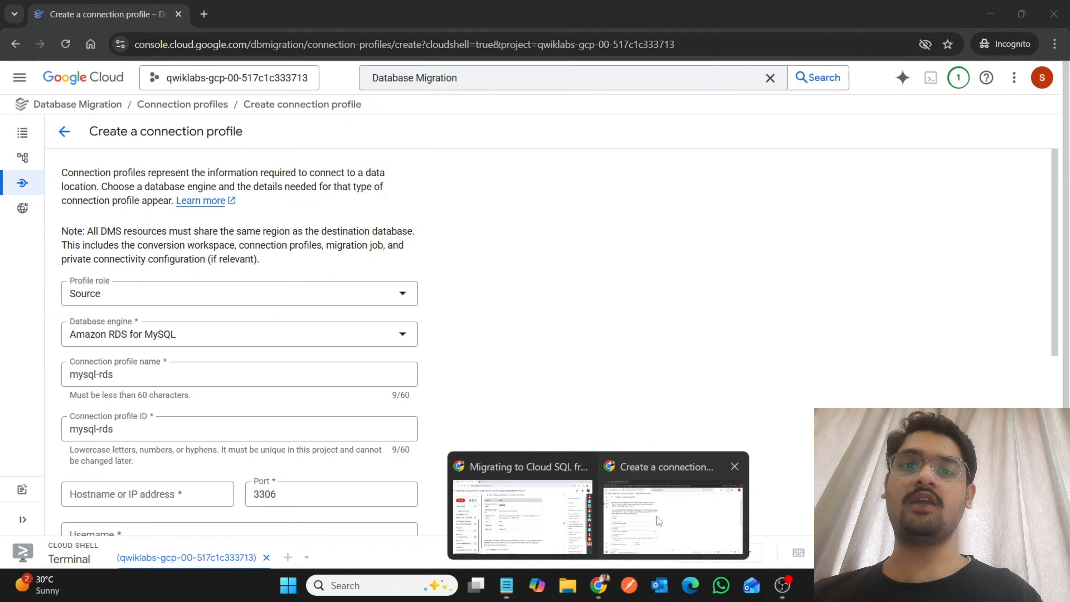
click(167, 501)
key(ctrl+v)
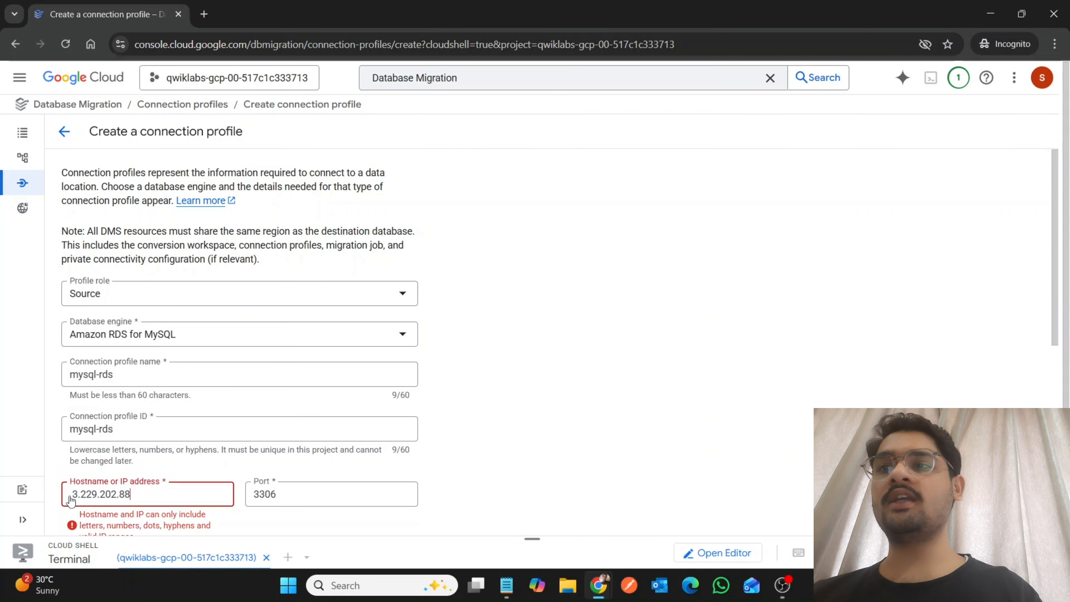
key(BackSpace)
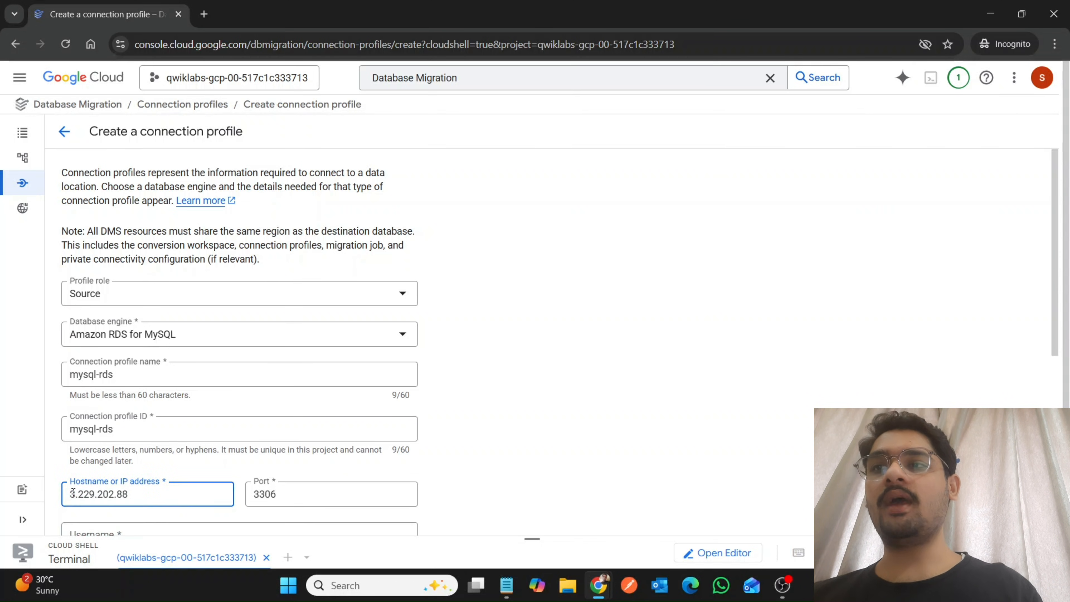
Copy the username admin from the lab's property table and enter it as the connection profile's username.
scroll(377, 499, down, 5)
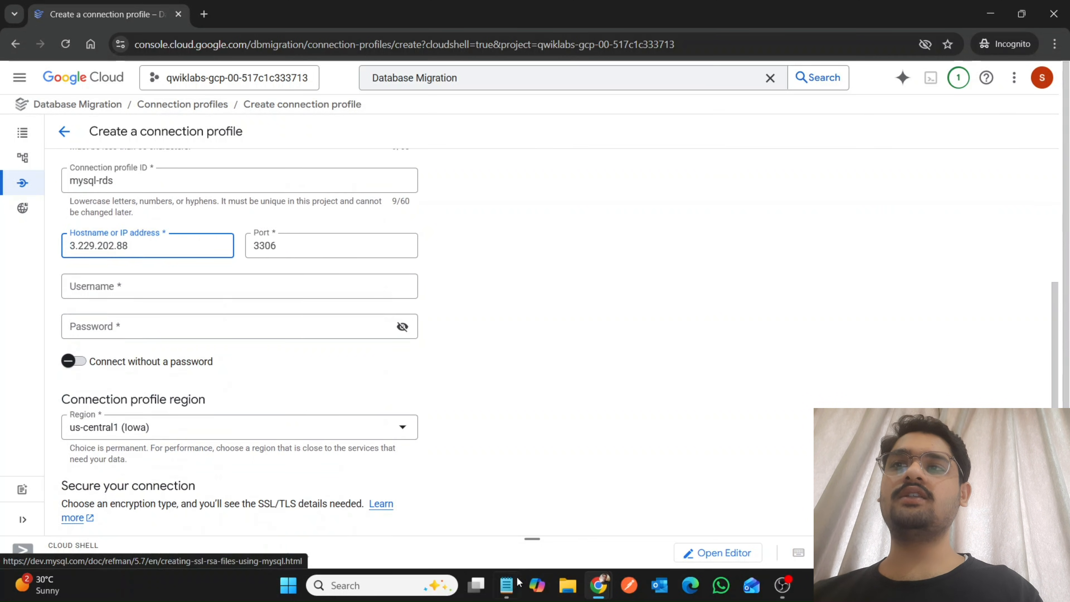
mouse_move(598, 587)
click(515, 507)
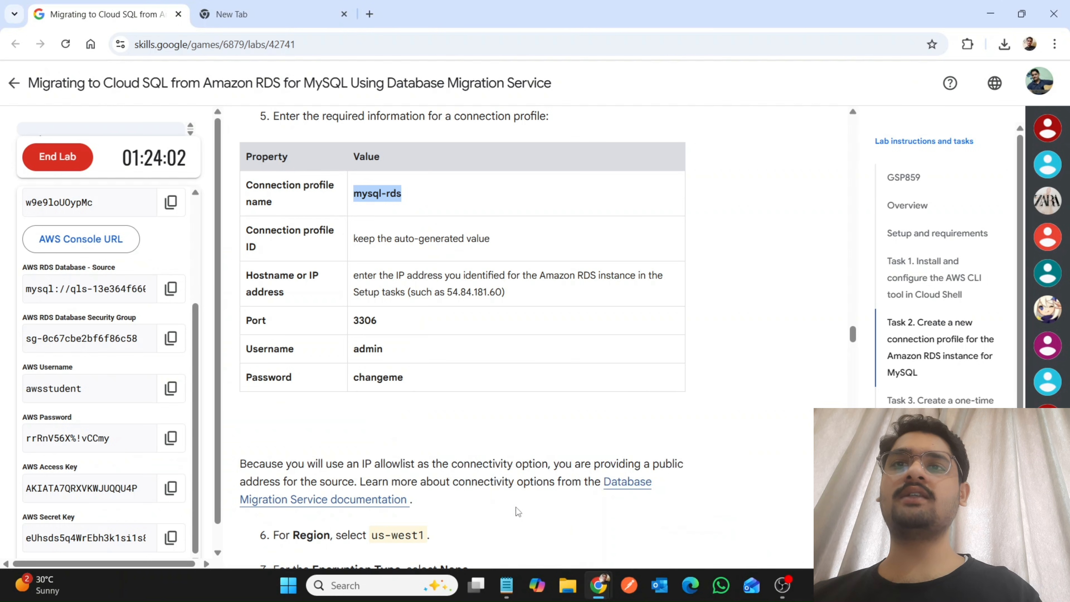
double_click(366, 354)
key(ctrl+c)
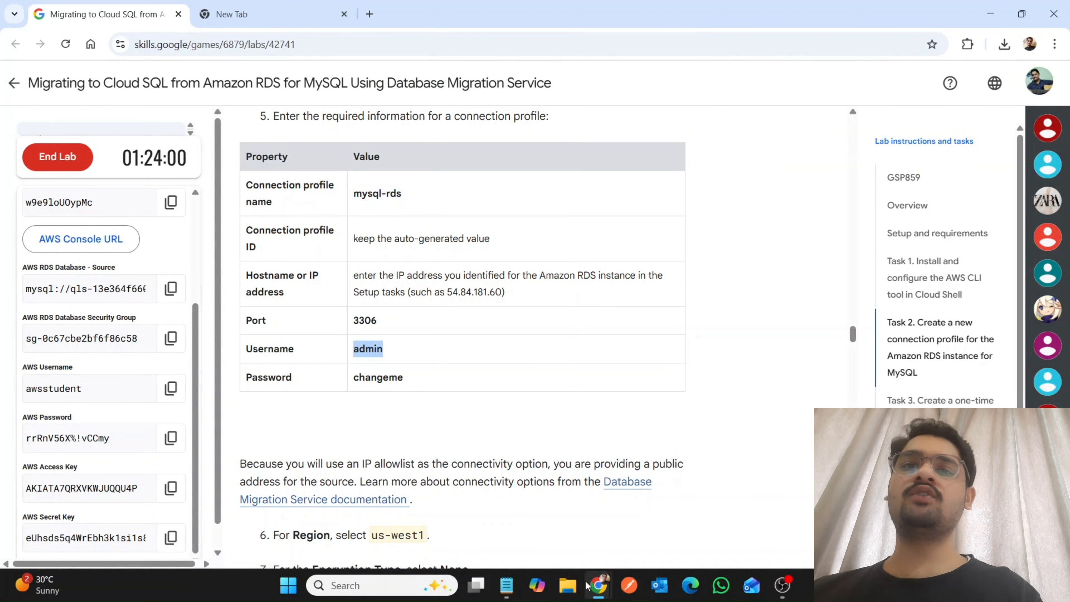
mouse_move(594, 586)
click(621, 537)
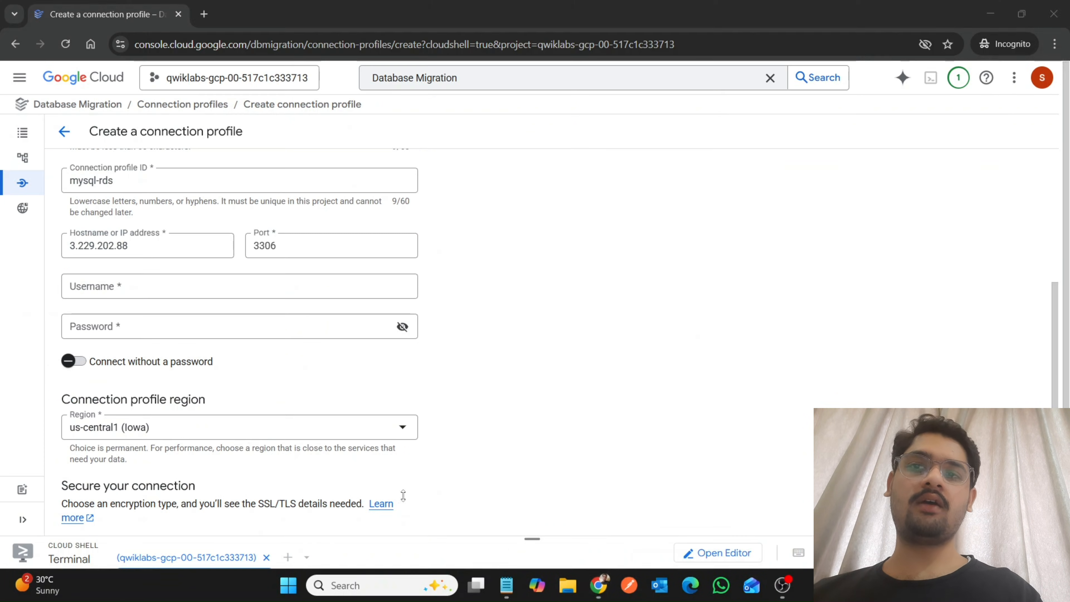
click(145, 289)
key(ctrl+v)
Copy the database password from the lab's property table and enter it as the connection profile's password.
mouse_move(604, 589)
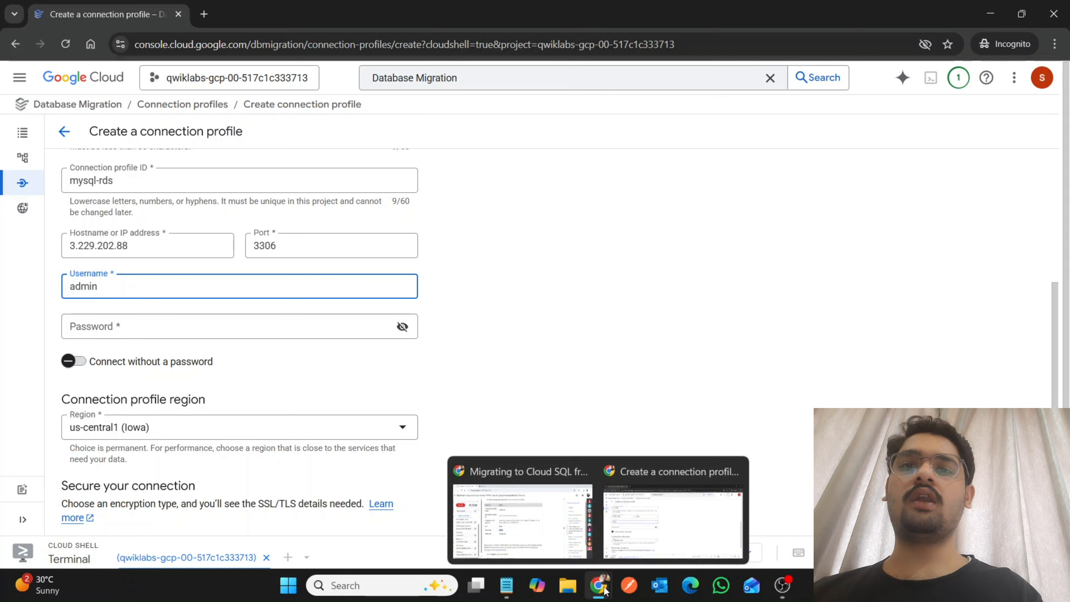
click(522, 520)
drag(352, 377, 444, 381)
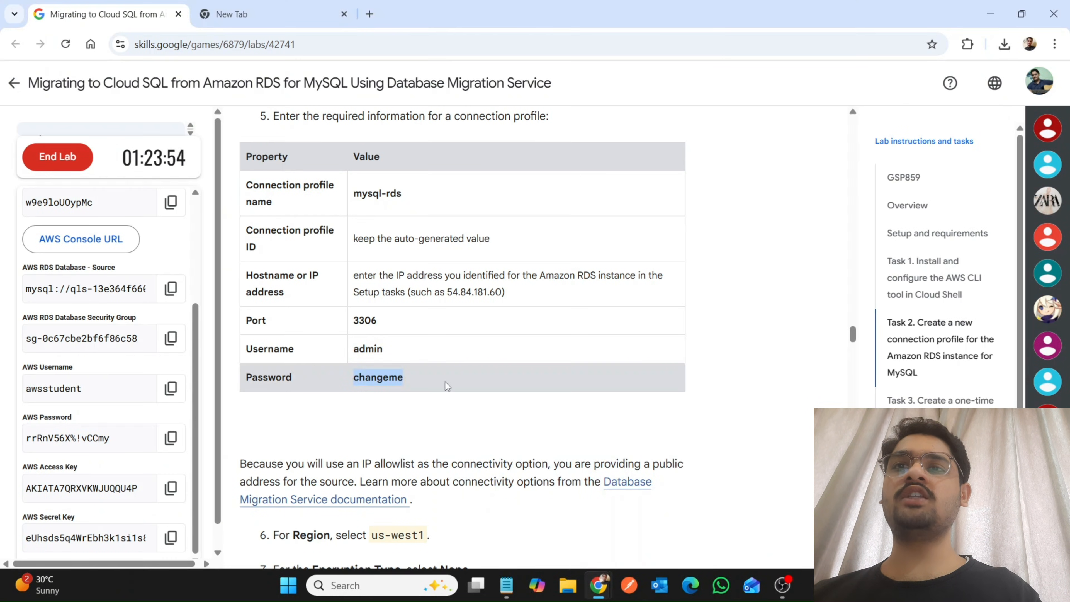
mouse_move(598, 587)
click(646, 510)
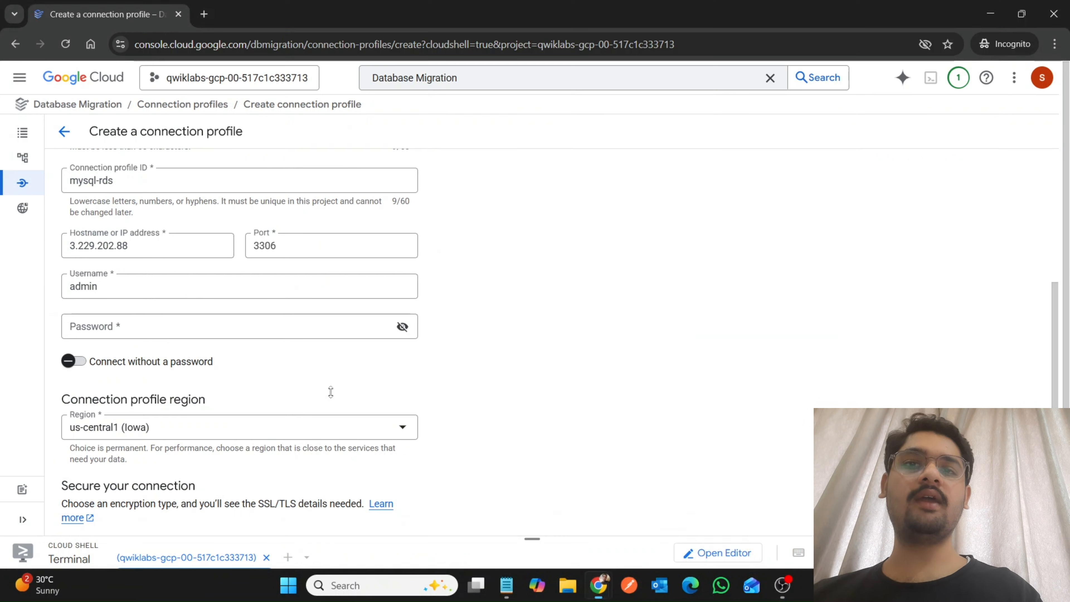
click(227, 325)
key(ctrl+v)
Look up the required region and encryption type in the lab, and check the encryption type options in the profile form.
scroll(499, 425, down, 2)
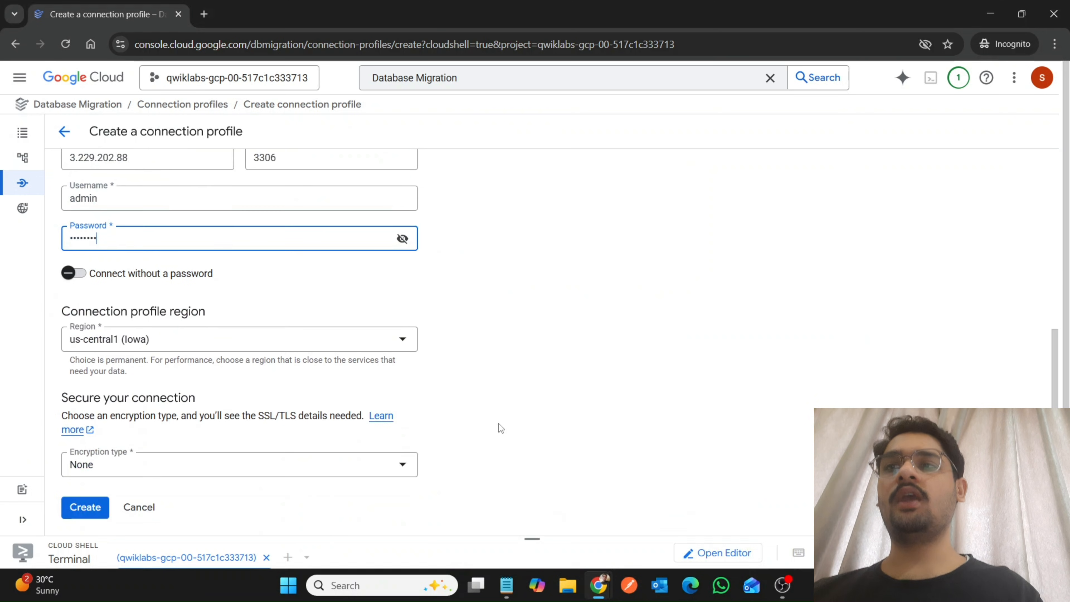
mouse_move(599, 588)
click(512, 515)
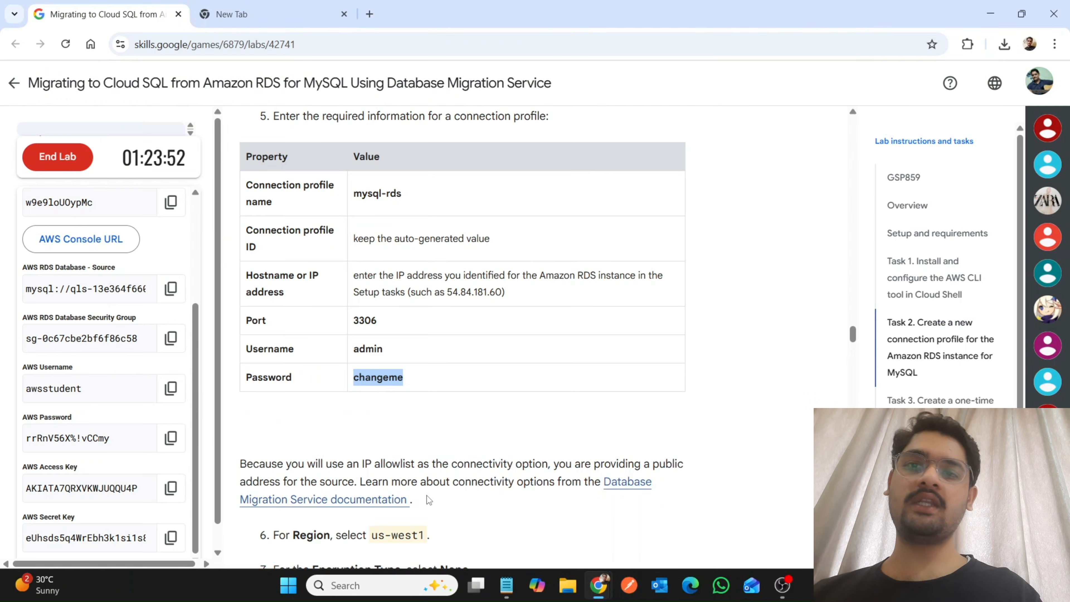
scroll(435, 518, down, 3)
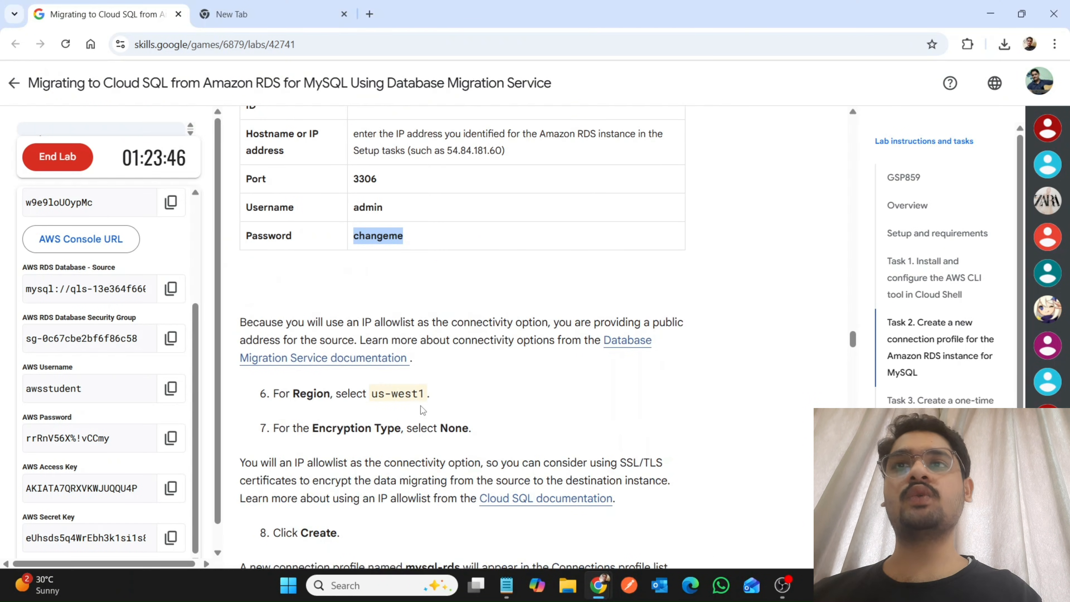
mouse_move(596, 597)
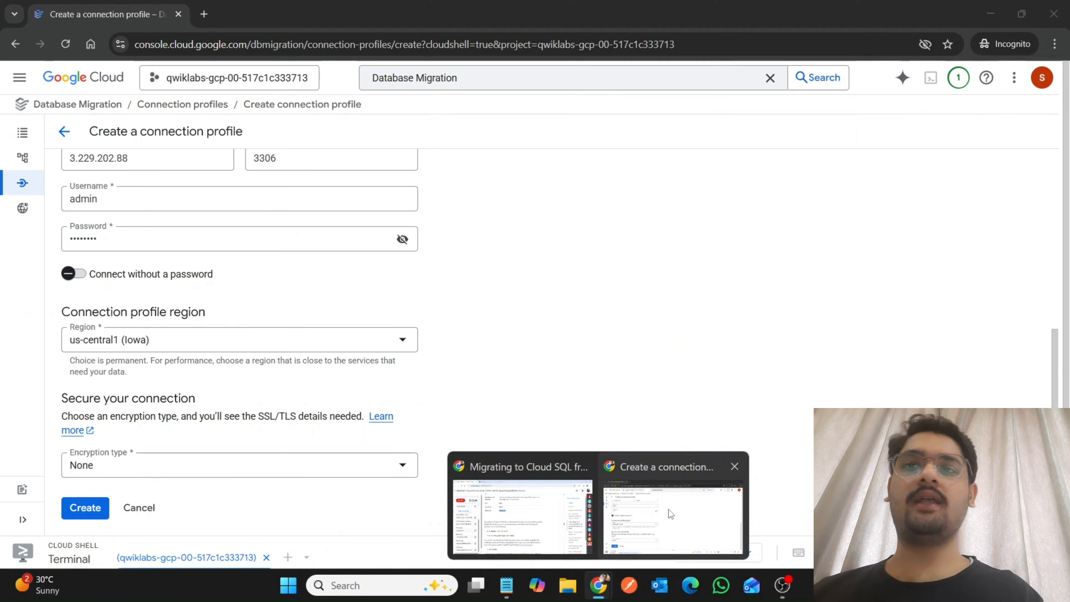
click(669, 509)
click(262, 471)
click(262, 472)
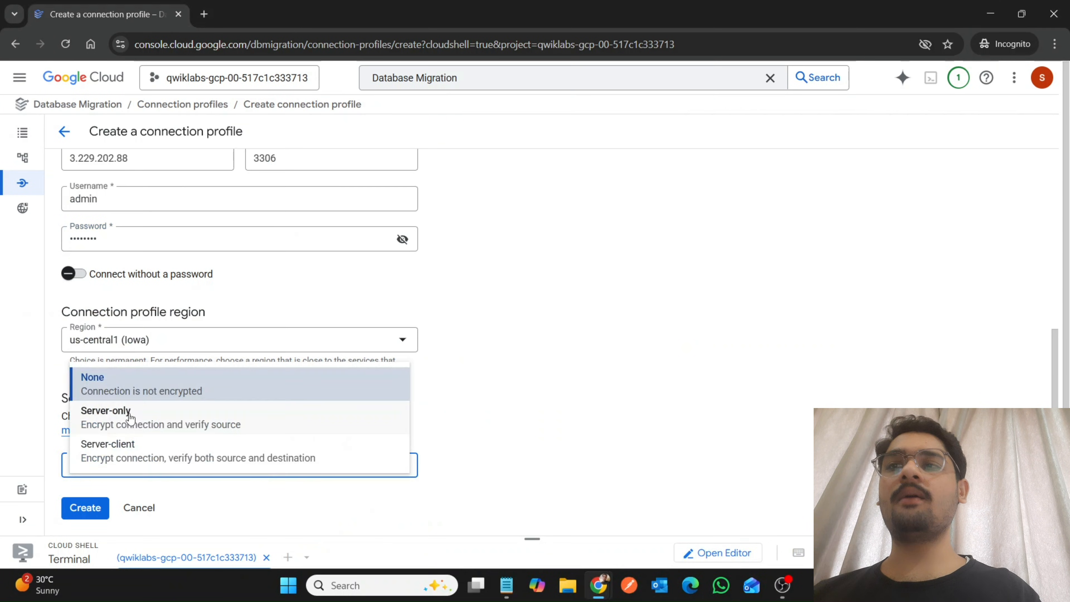
click(365, 348)
Set the connection profile region to us-west1 (Oregon) and create the profile.
click(329, 340)
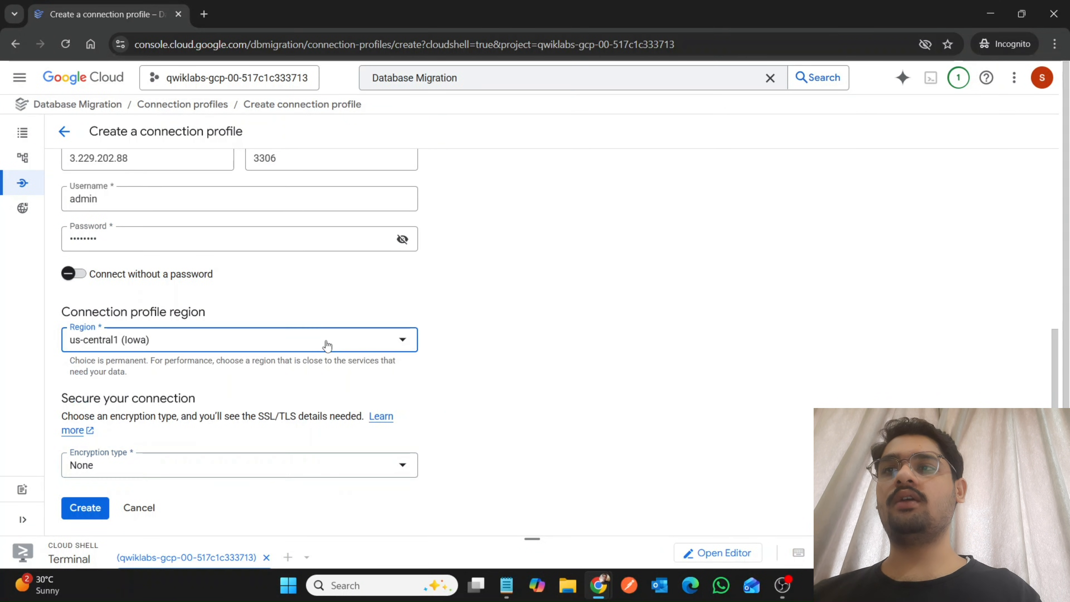
scroll(185, 256, down, 3)
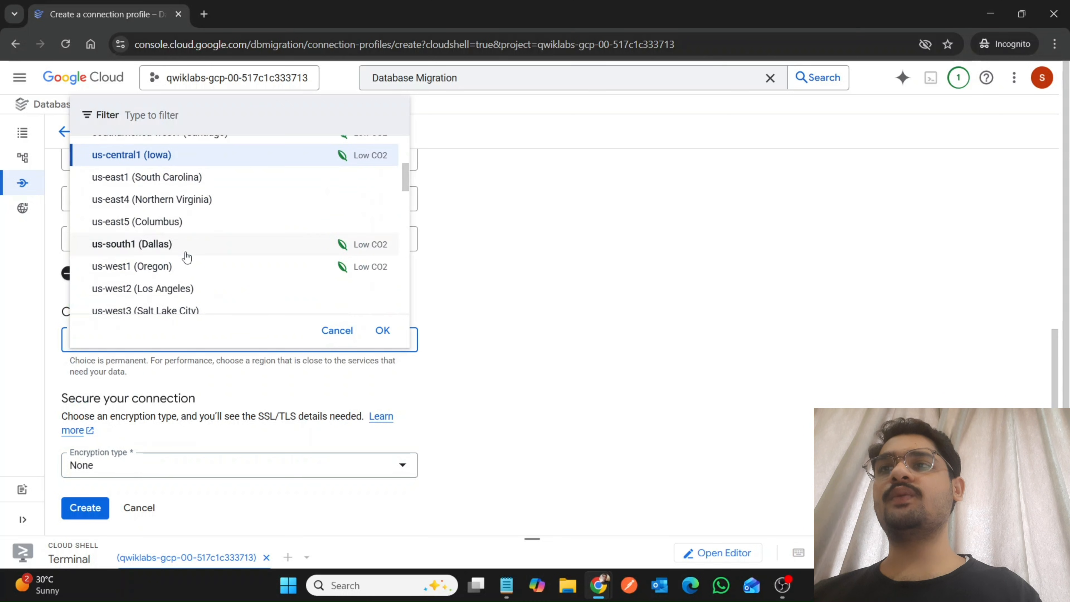
click(172, 276)
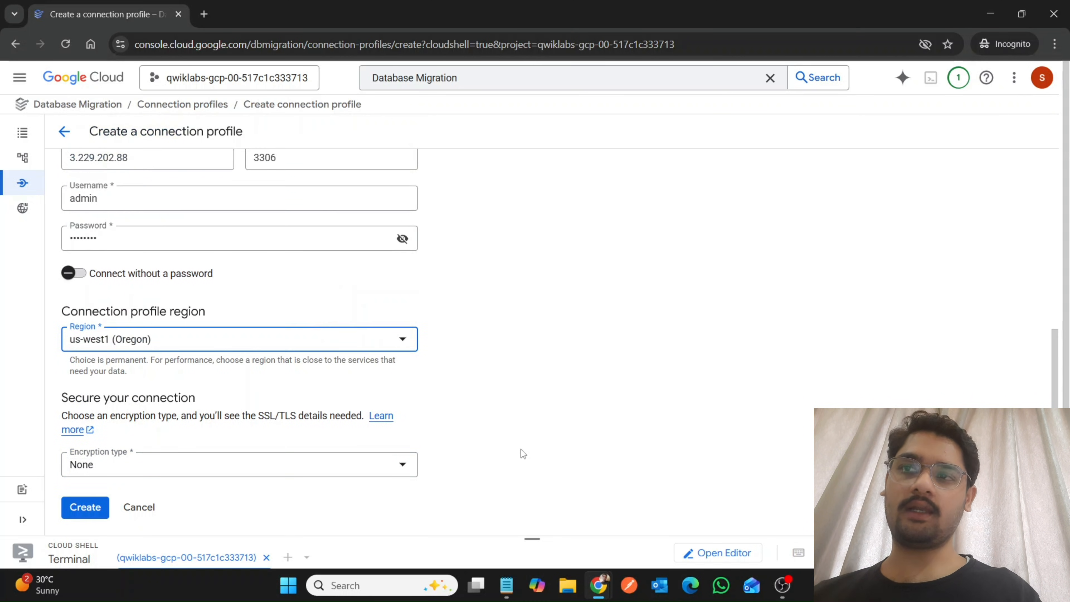
click(85, 509)
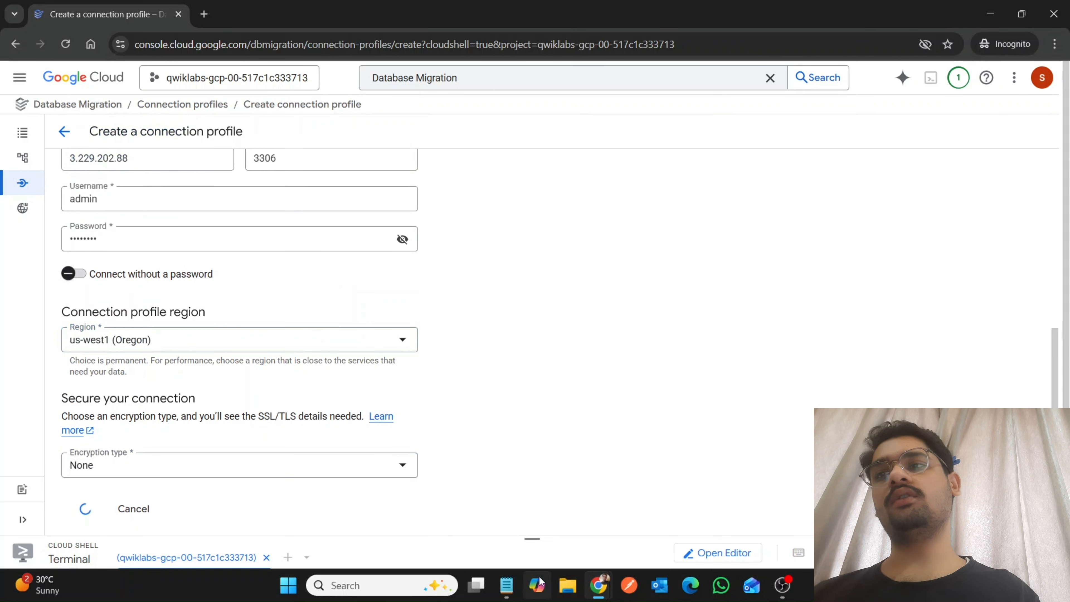
Switch to the lab page and try to verify progress for the MySQL source connection profile.
mouse_move(598, 588)
click(518, 508)
scroll(517, 508, down, 5)
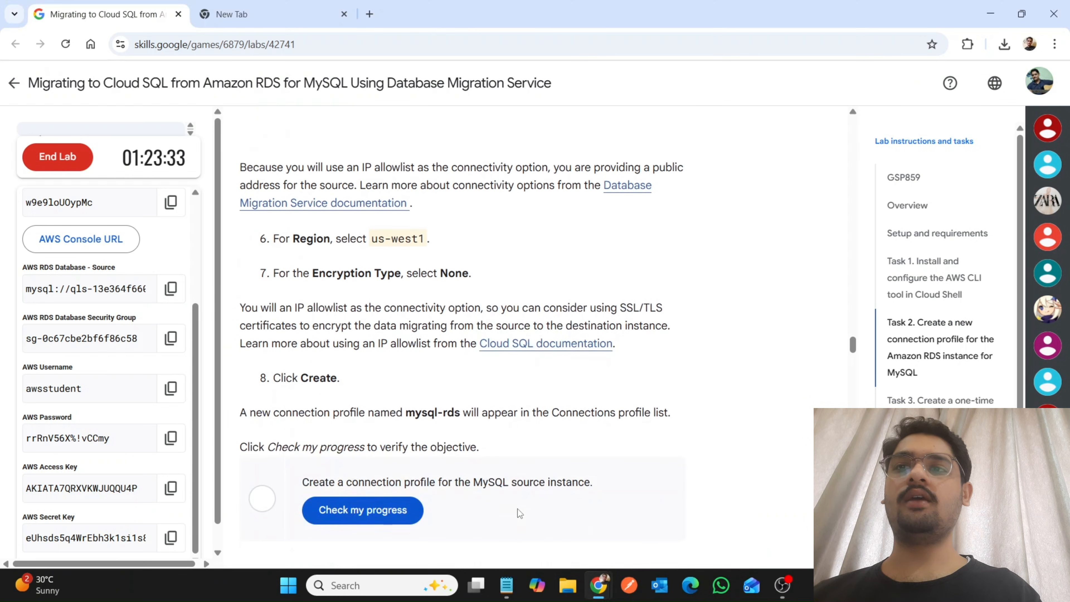
scroll(517, 509, down, 3)
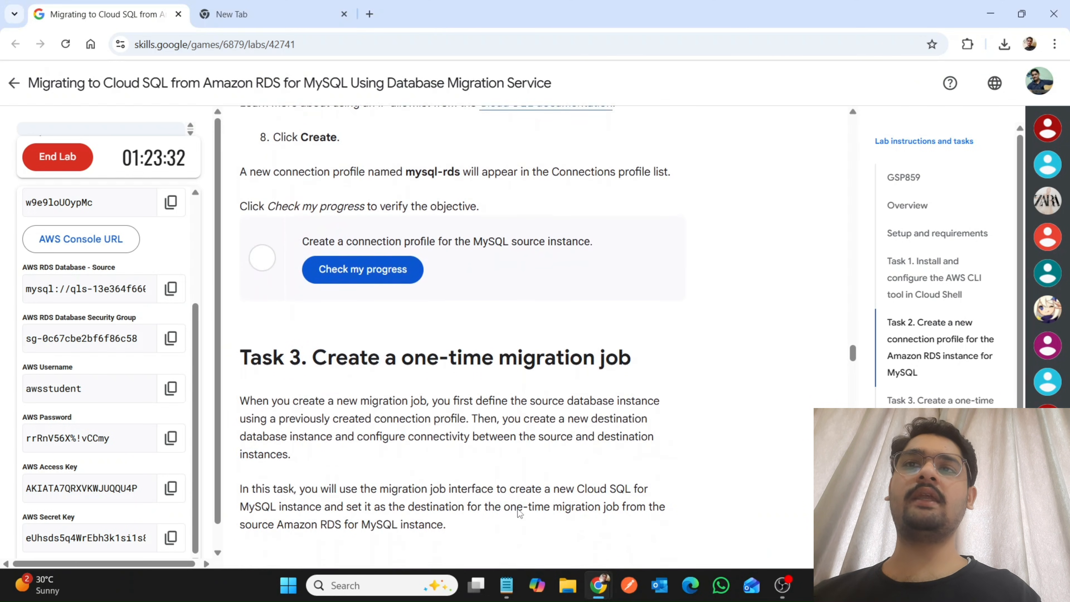
click(324, 266)
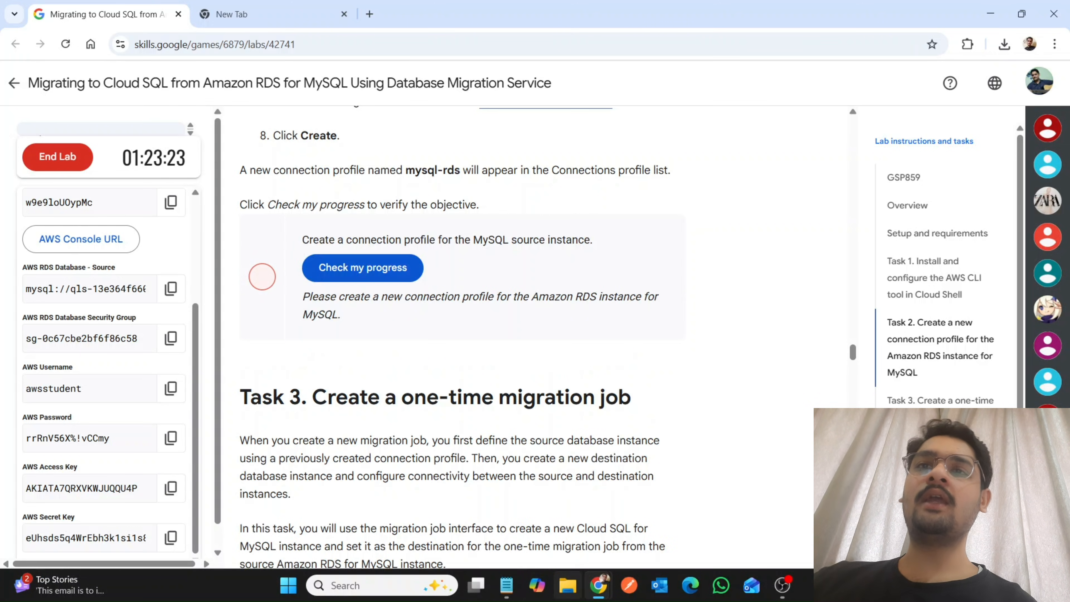
Check the profile creation in the Cloud console, and preview the Task 3 instructions in the lab.
mouse_move(598, 585)
click(635, 533)
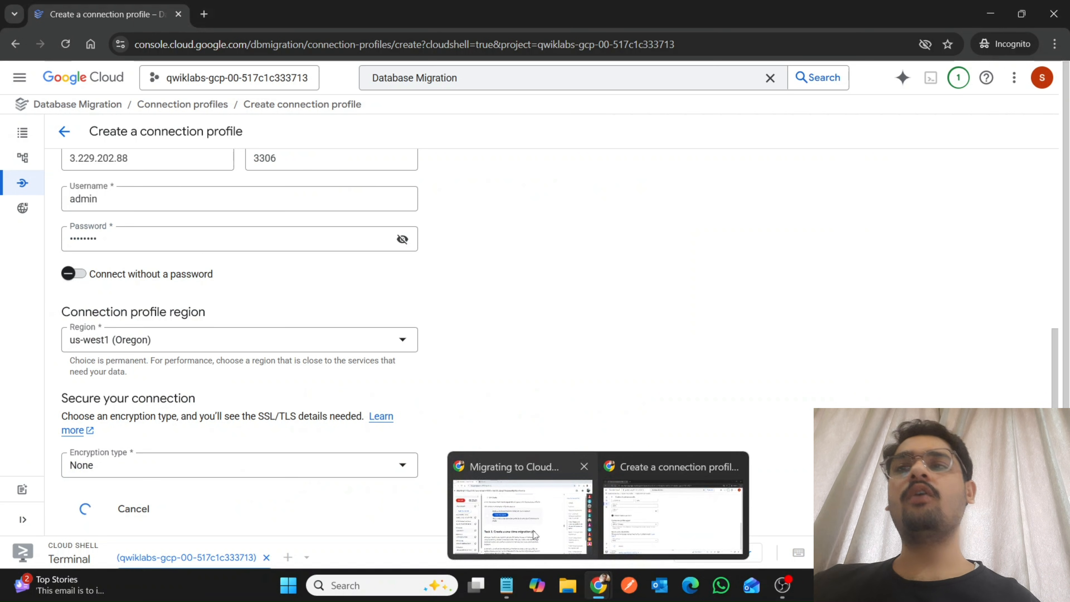
click(533, 531)
scroll(534, 530, down, 1)
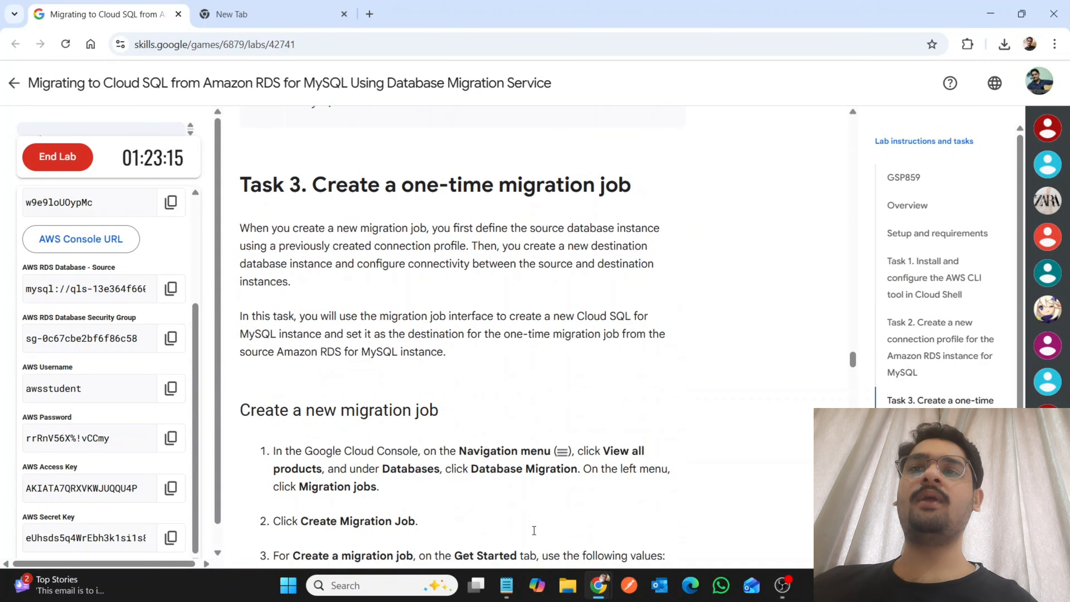
scroll(534, 530, up, 3)
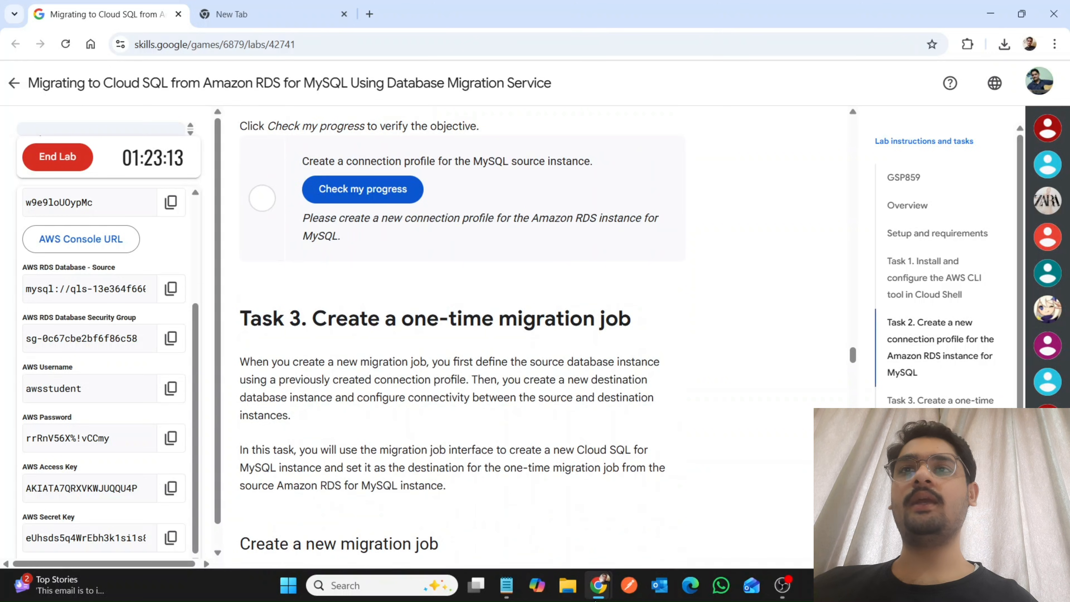
Check that mysql-rds is listed among the connection profiles, and verify progress for the connection profile objective in the lab again.
mouse_move(593, 594)
click(653, 522)
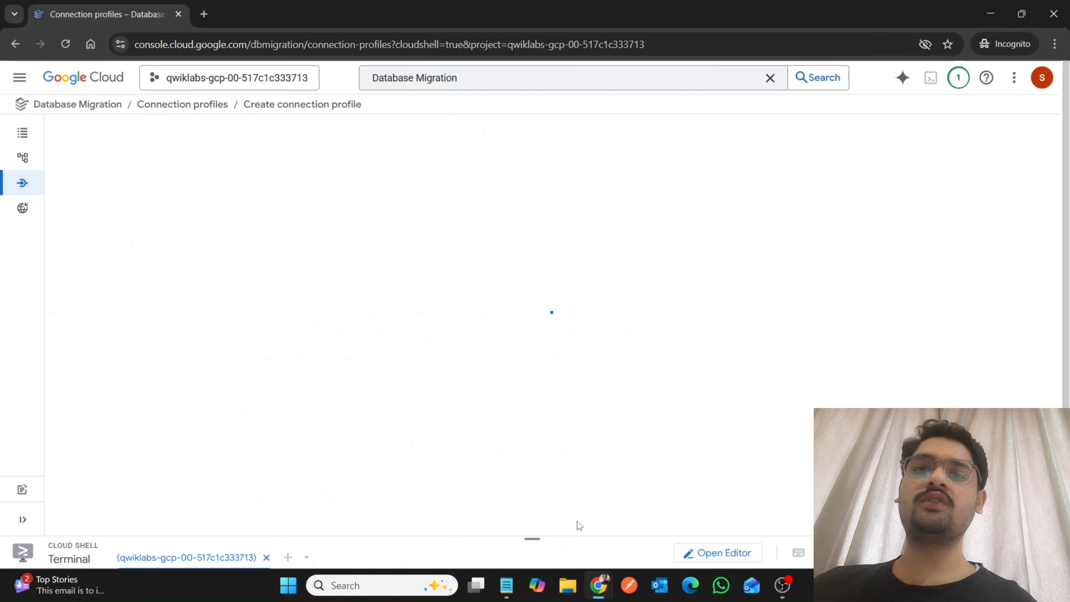
mouse_move(589, 592)
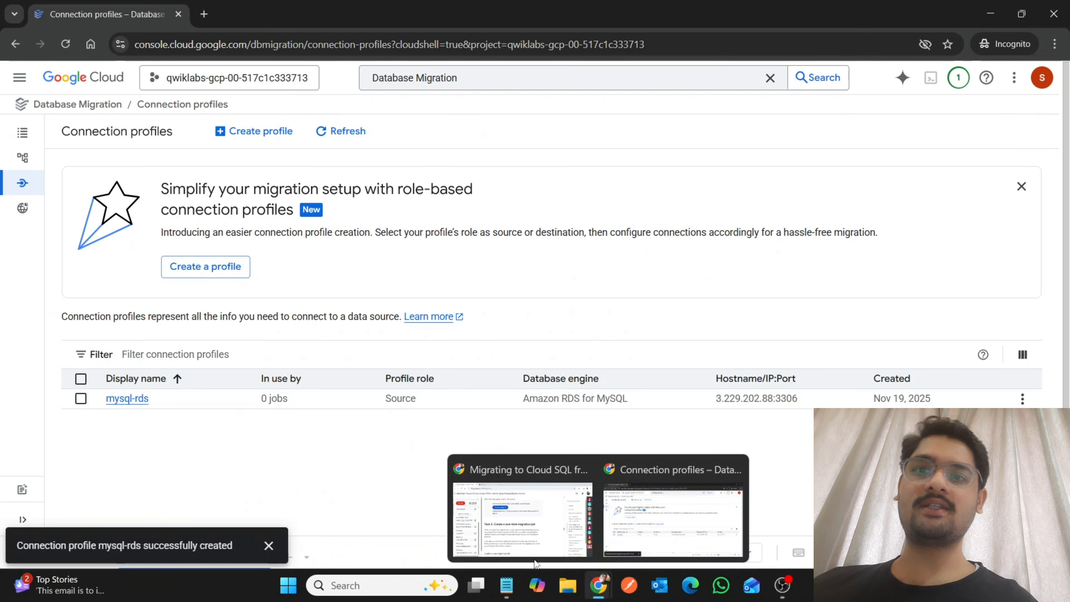
click(522, 519)
click(351, 188)
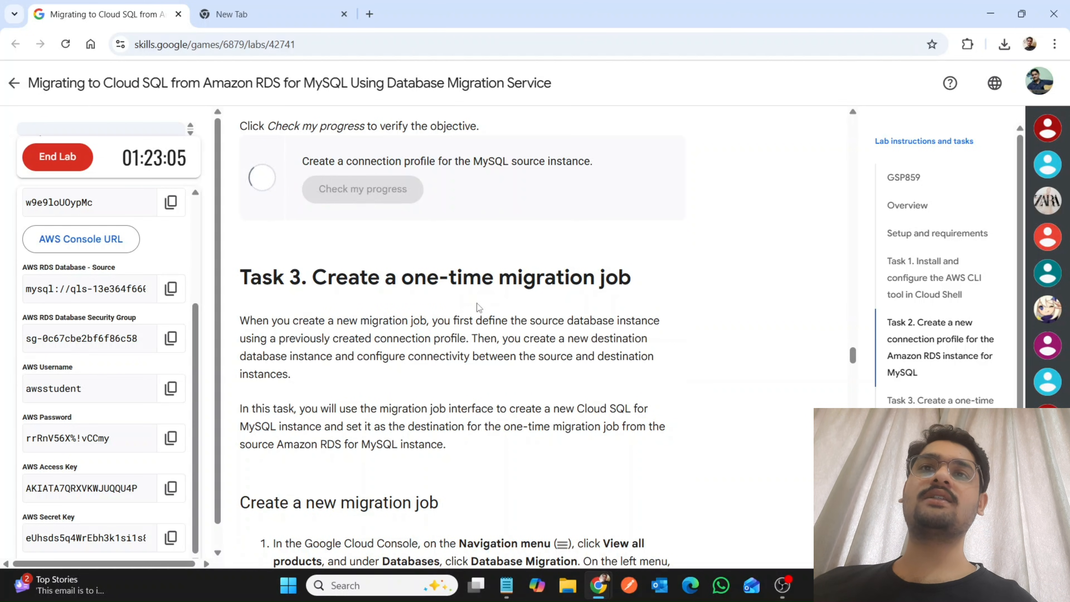
Copy the job name rds-to-cloudsql from the lab and create a new Database Migration job with that name.
scroll(483, 368, down, 7)
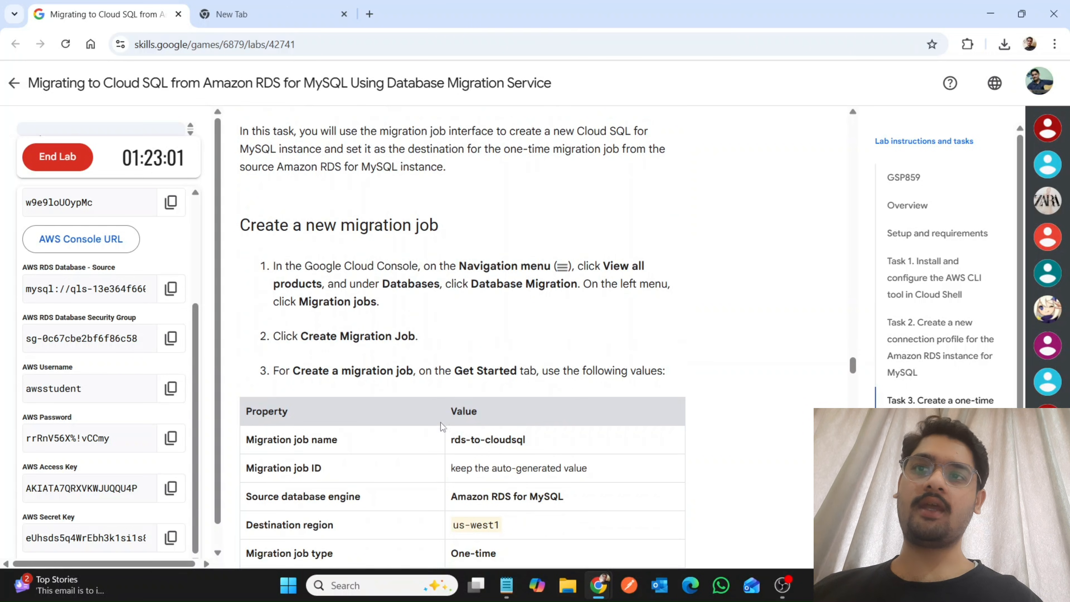
drag(452, 441, 559, 444)
key(ctrl+c)
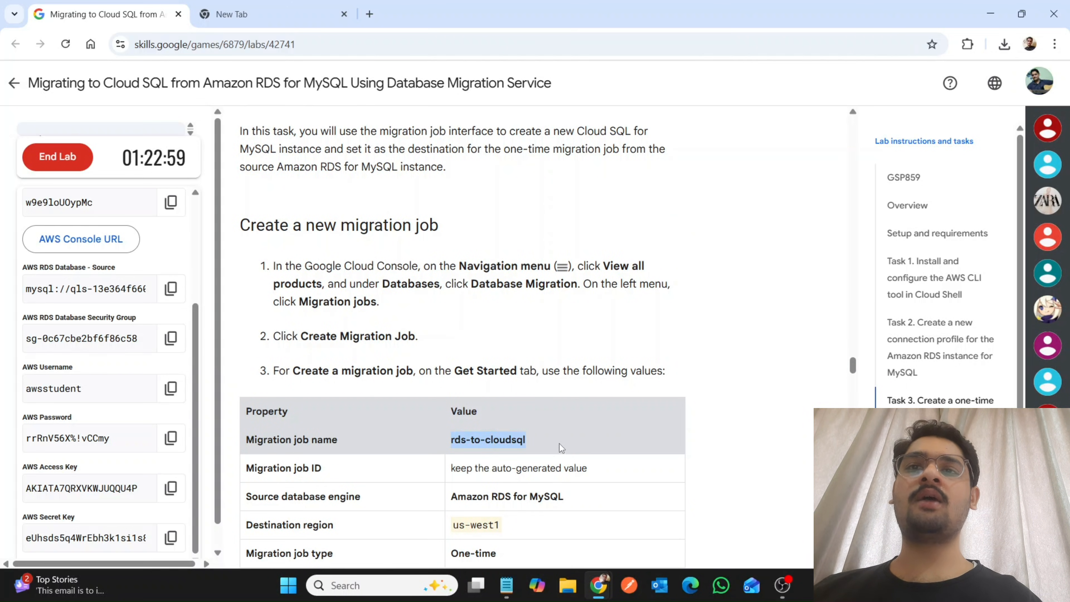
mouse_move(598, 585)
click(641, 529)
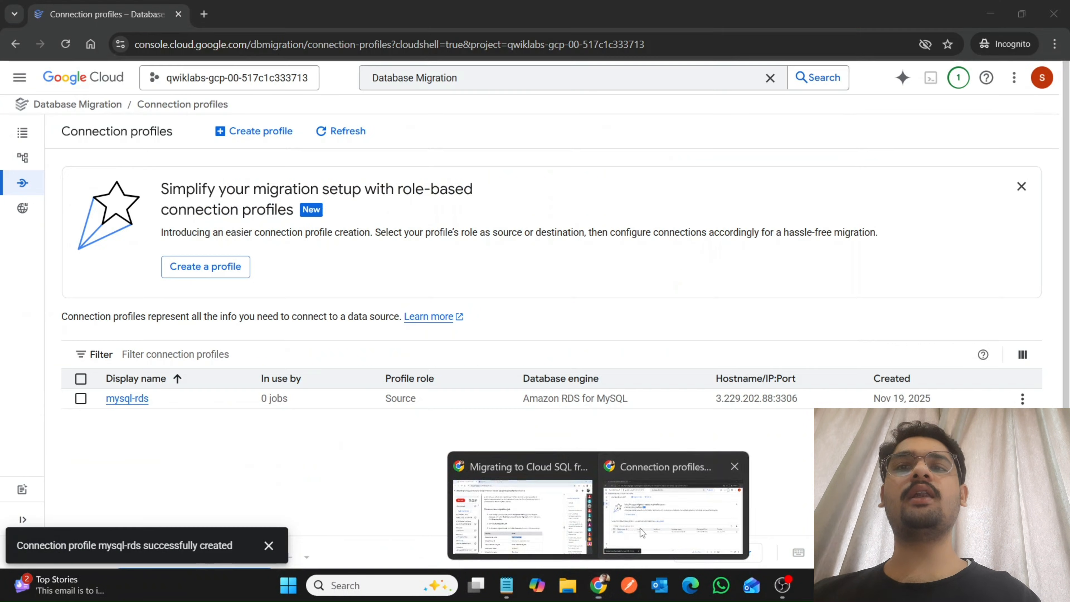
click(10, 137)
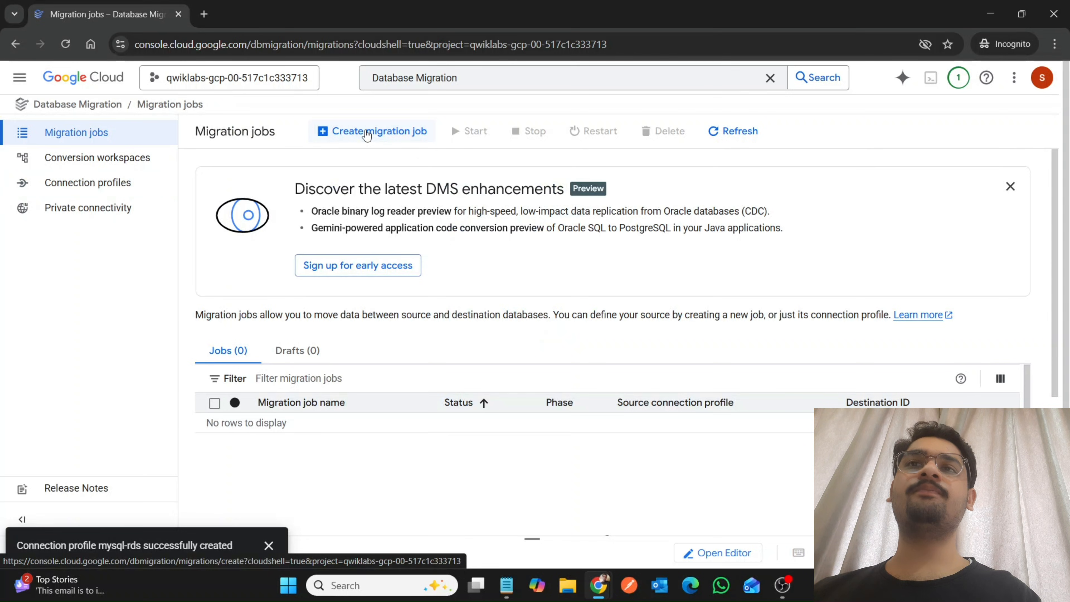
click(367, 134)
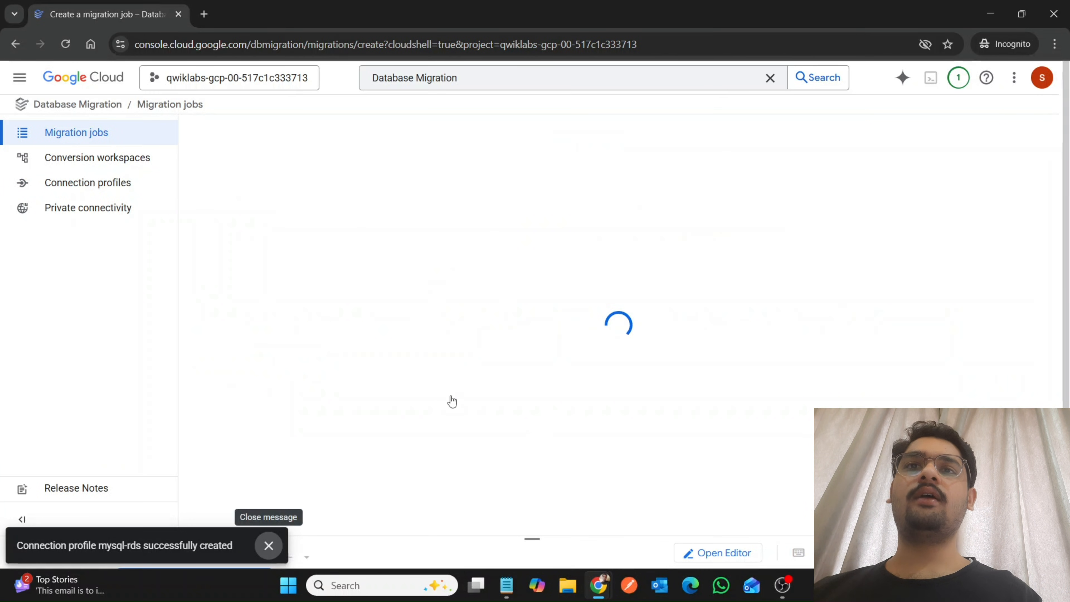
click(464, 310)
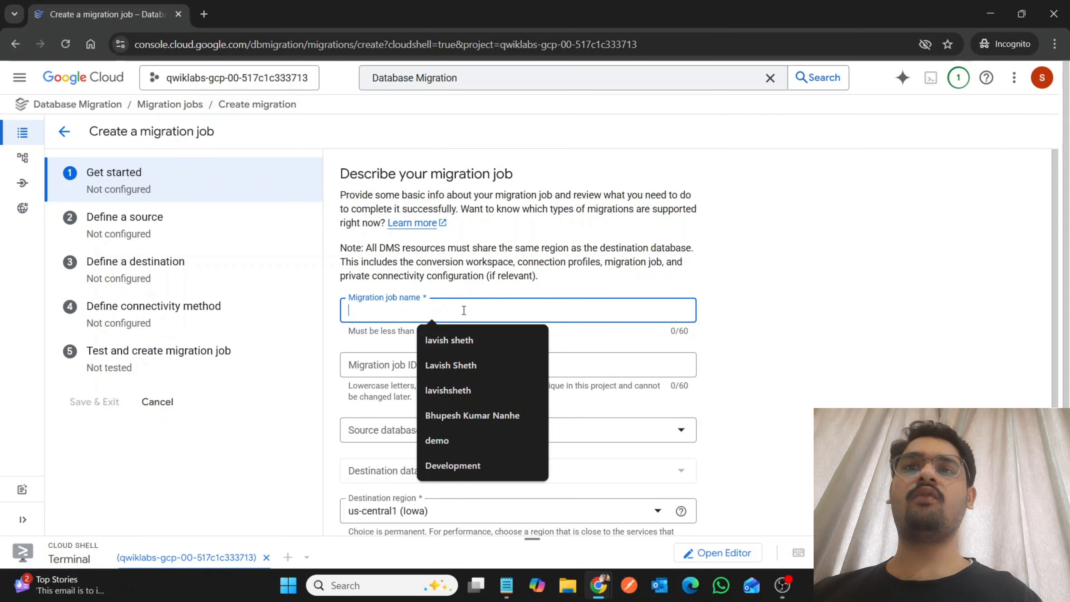
key(ctrl+v)
Look up the source database engine and destination region in the lab's migration job property table.
mouse_move(598, 585)
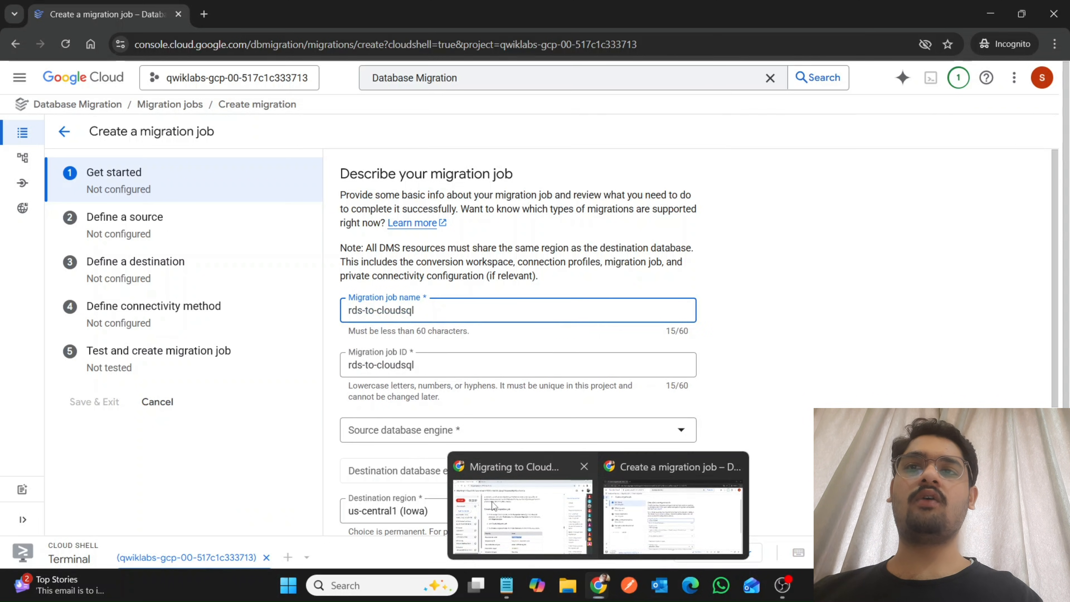
click(455, 477)
scroll(455, 477, down, 3)
drag(452, 372, 545, 374)
mouse_move(603, 598)
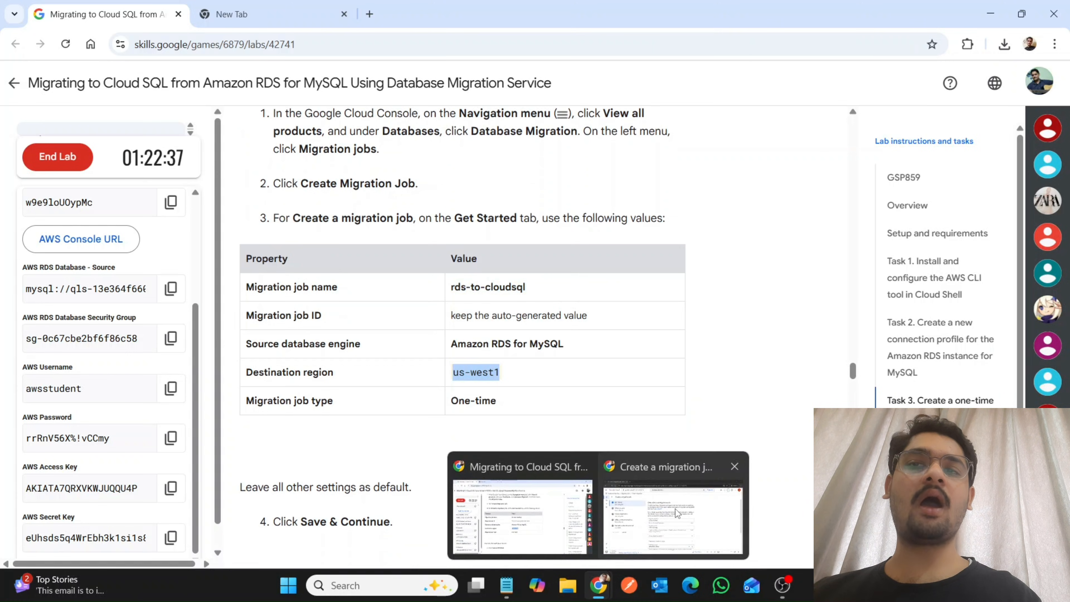
Set the migration job's source database engine to Amazon RDS for MySQL and its destination region to us-west1 (Oregon).
click(674, 506)
click(445, 428)
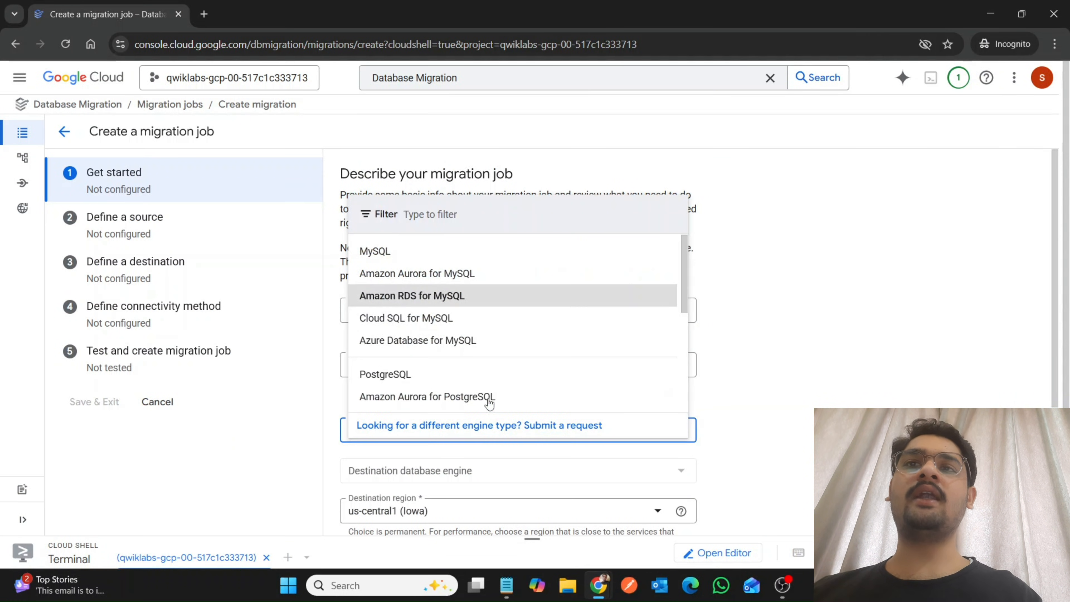
scroll(506, 445, down, 3)
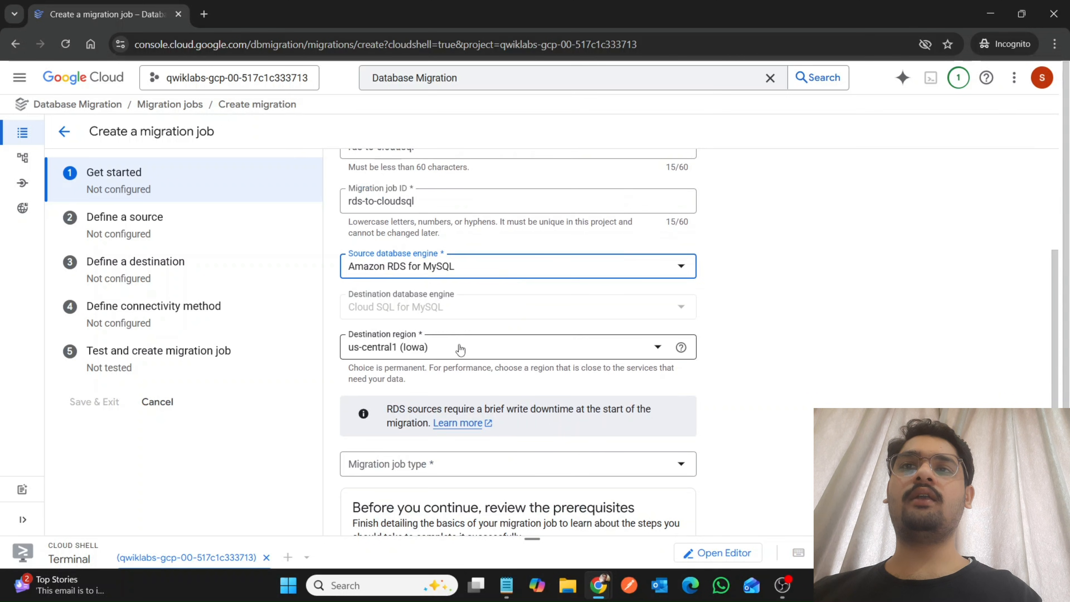
click(459, 346)
scroll(425, 294, down, 2)
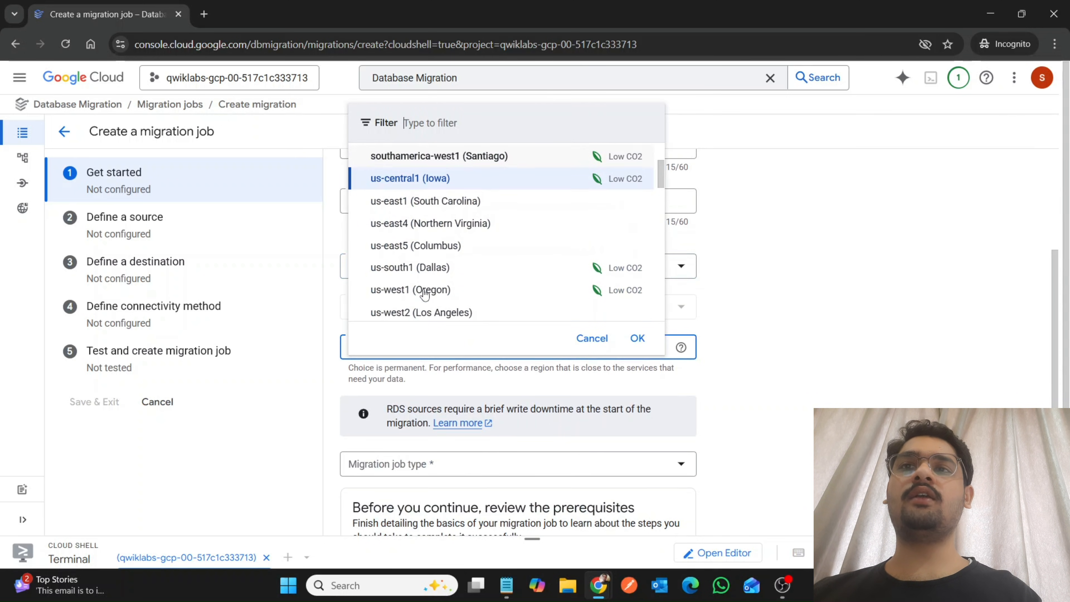
click(425, 291)
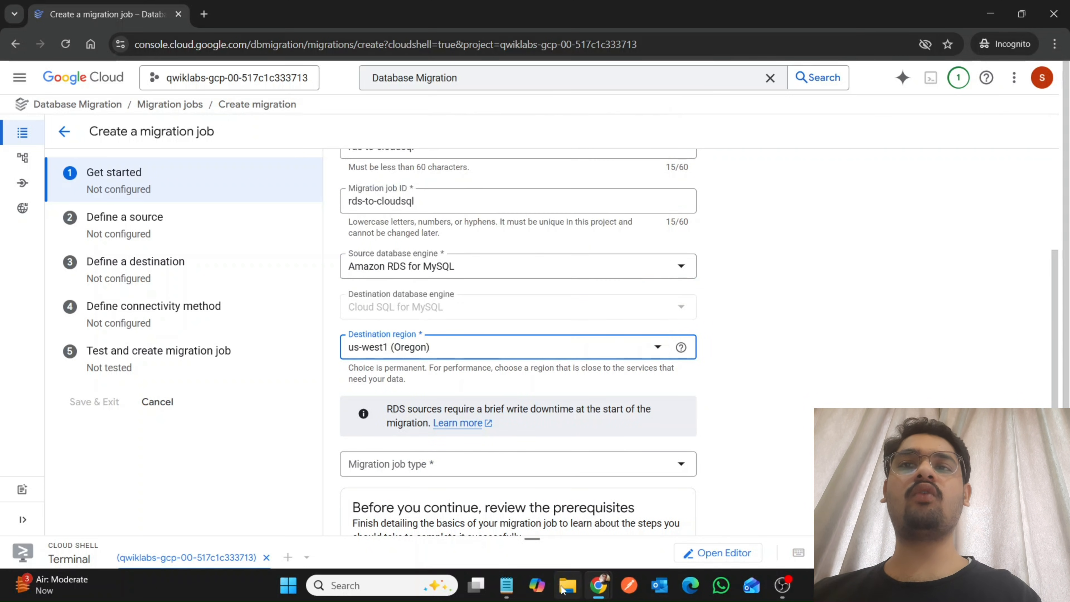
Look up the migration job type in the lab, set it to One-time, and save the Get started section.
mouse_move(598, 586)
click(521, 527)
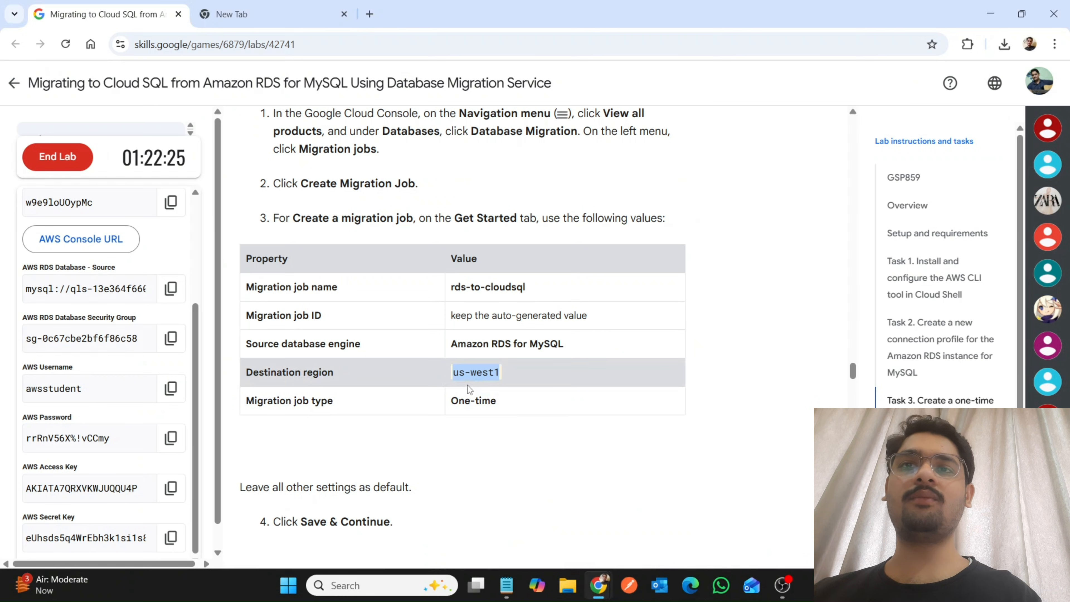
click(638, 544)
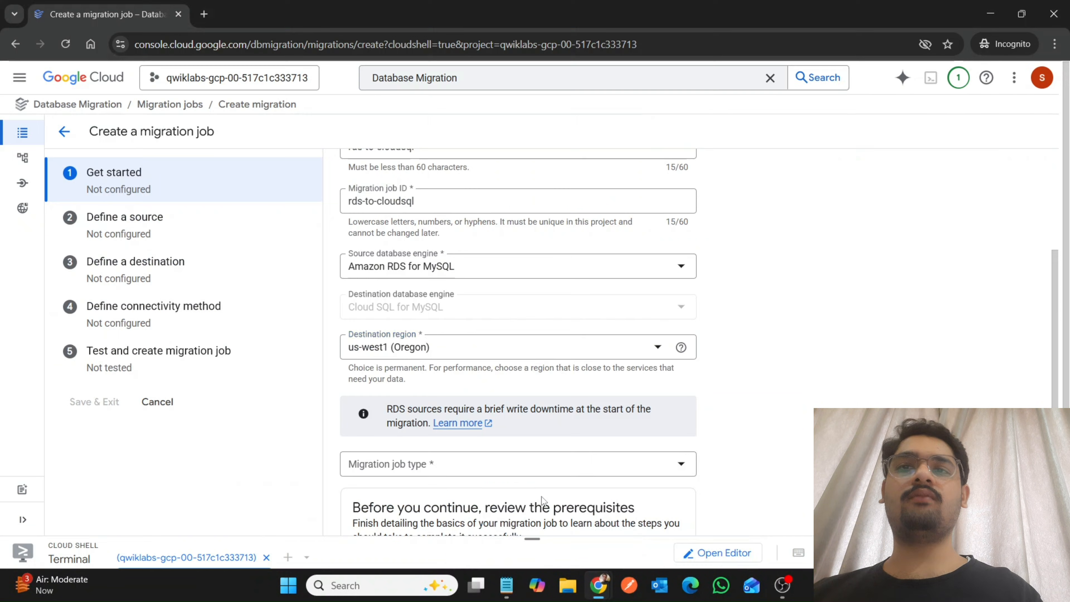
scroll(542, 499, down, 2)
click(453, 383)
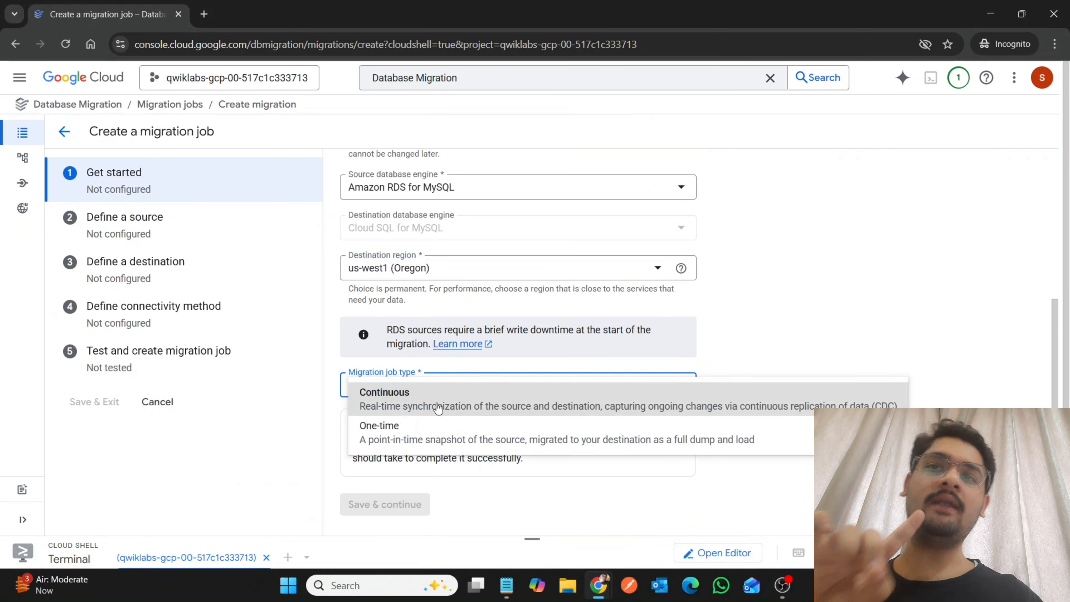
click(406, 425)
scroll(395, 476, down, 4)
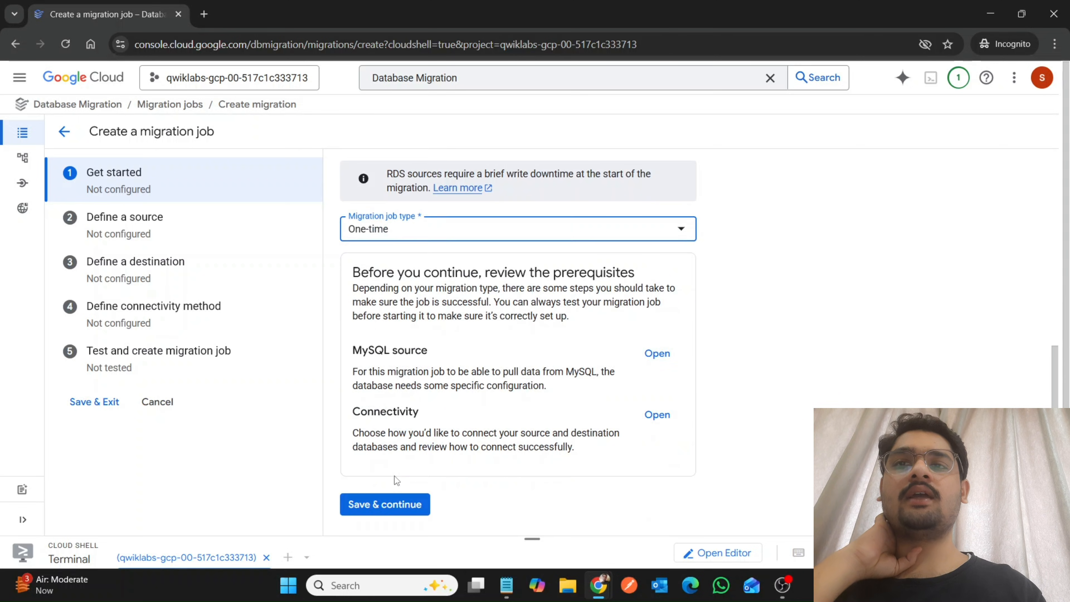
click(389, 503)
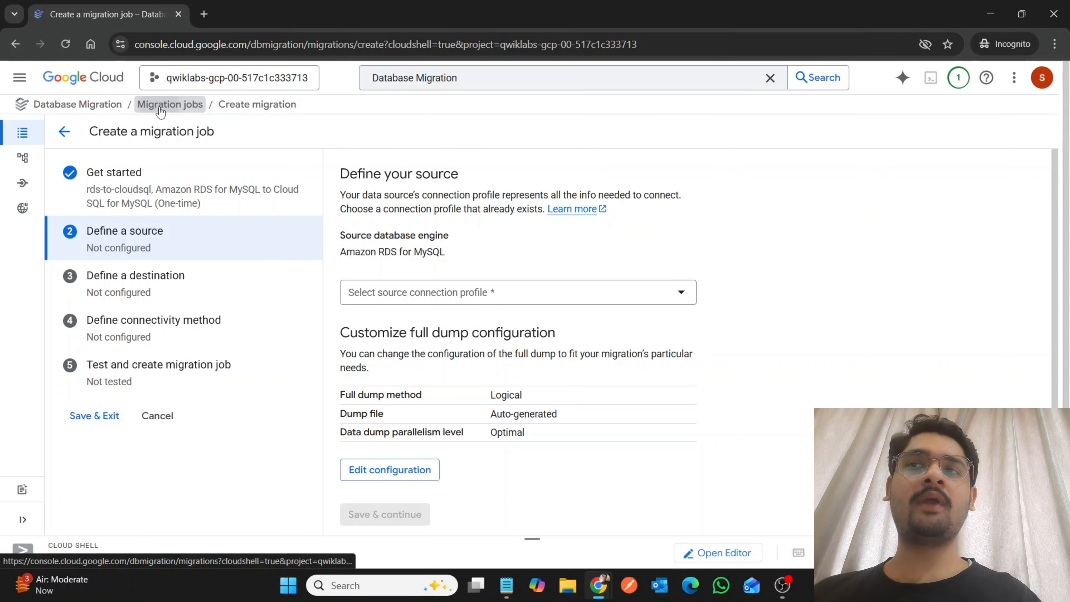
Show the migration job drafts and reopen the rds-to-cloudsql draft at its source definition.
click(161, 110)
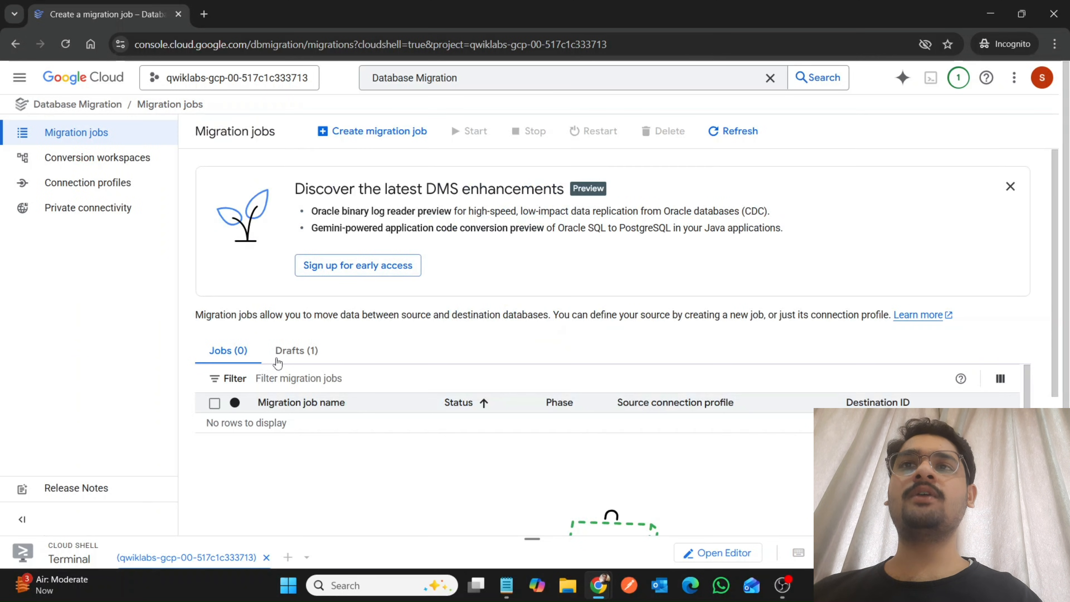
click(281, 351)
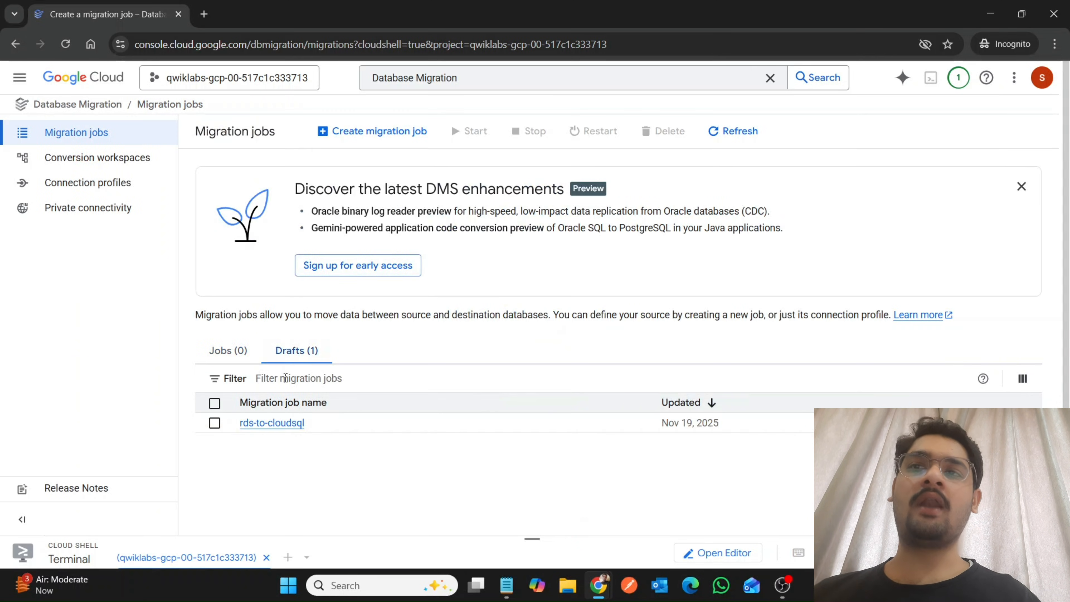
click(282, 423)
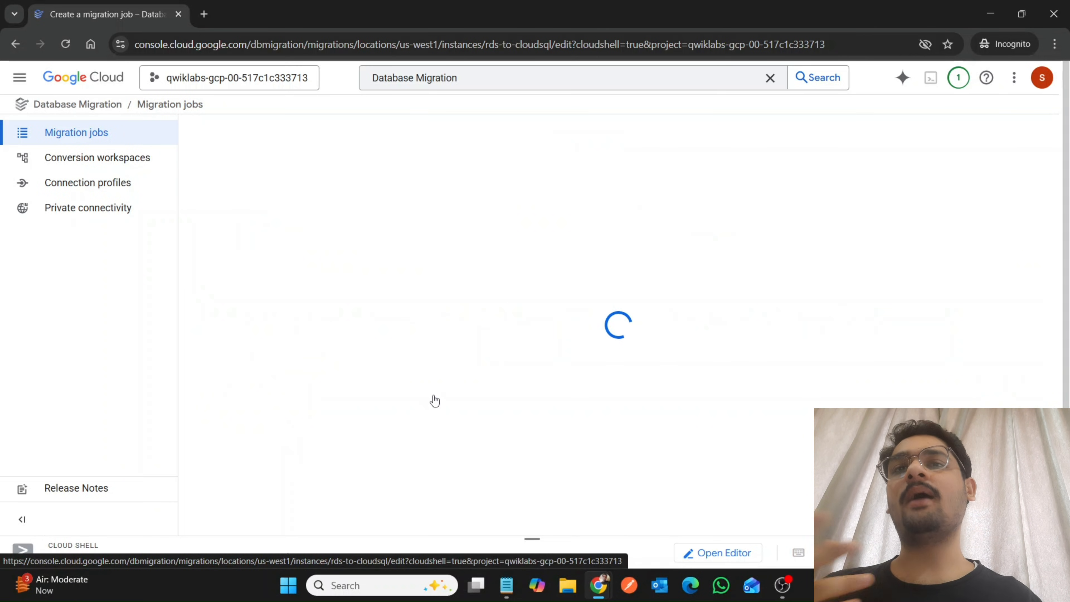
click(229, 246)
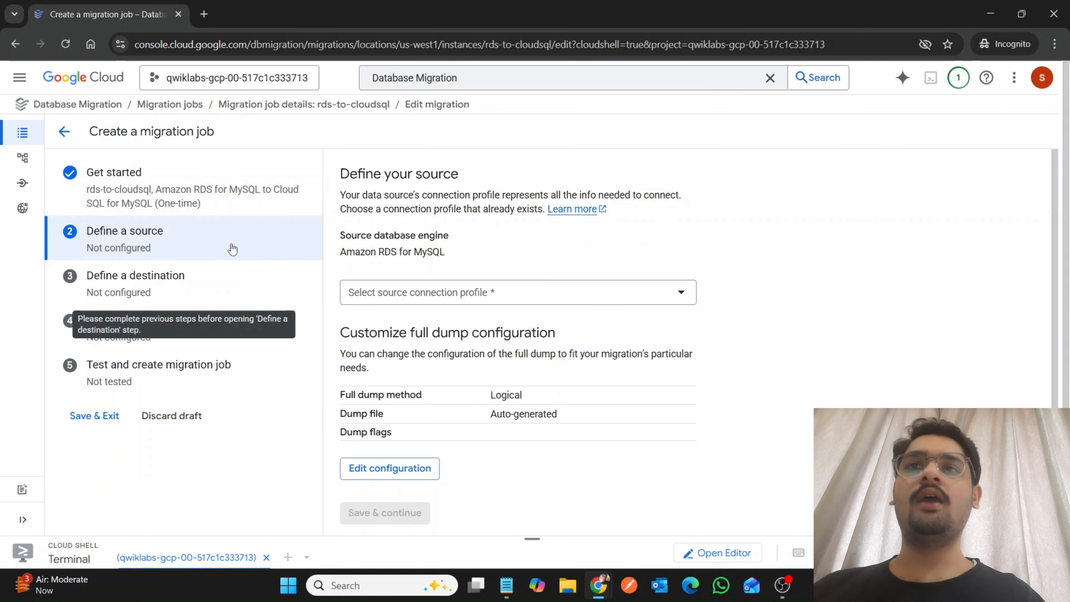
Select mysql-rds as the migration job's source connection profile, and save the source definition.
click(434, 295)
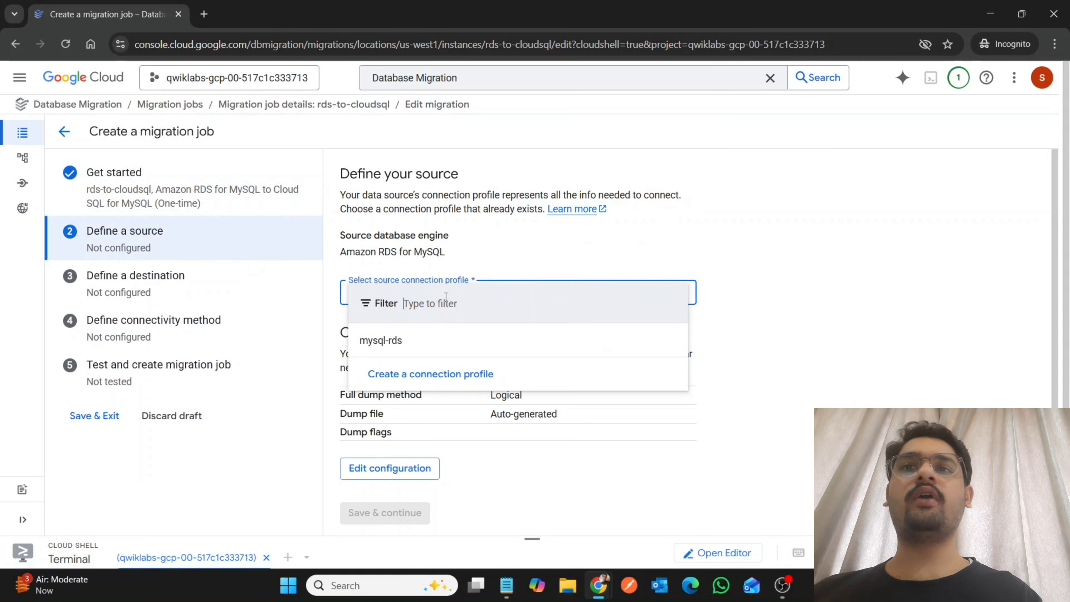
click(435, 341)
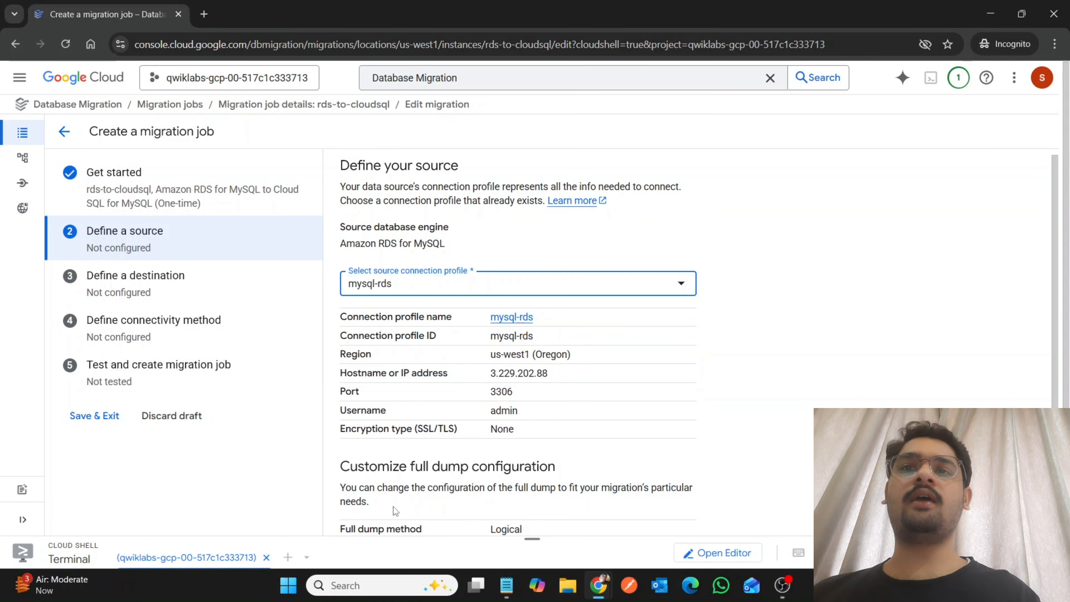
scroll(413, 464, down, 3)
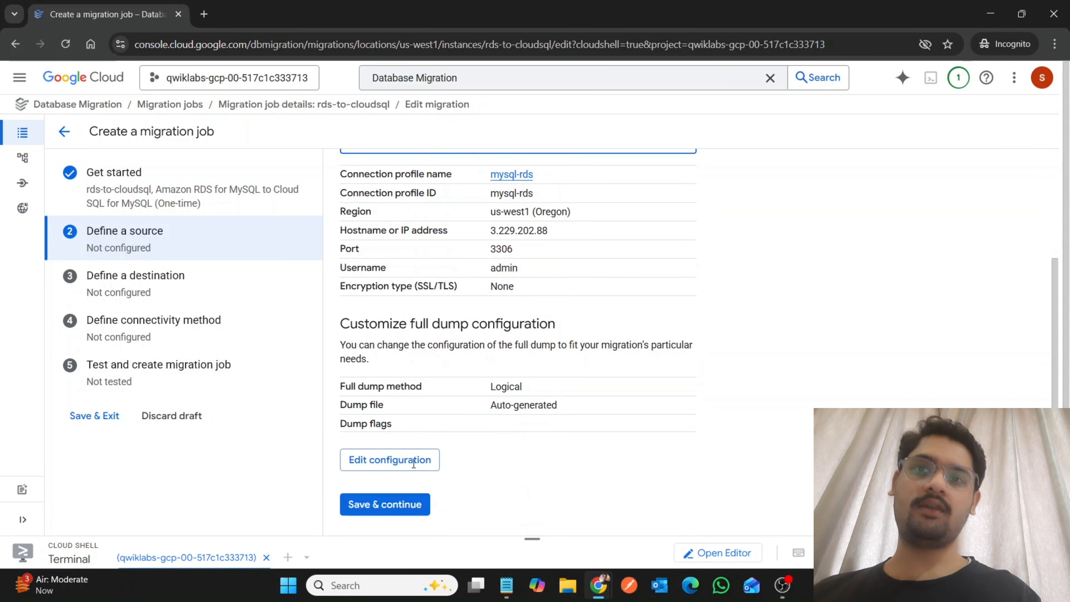
click(394, 513)
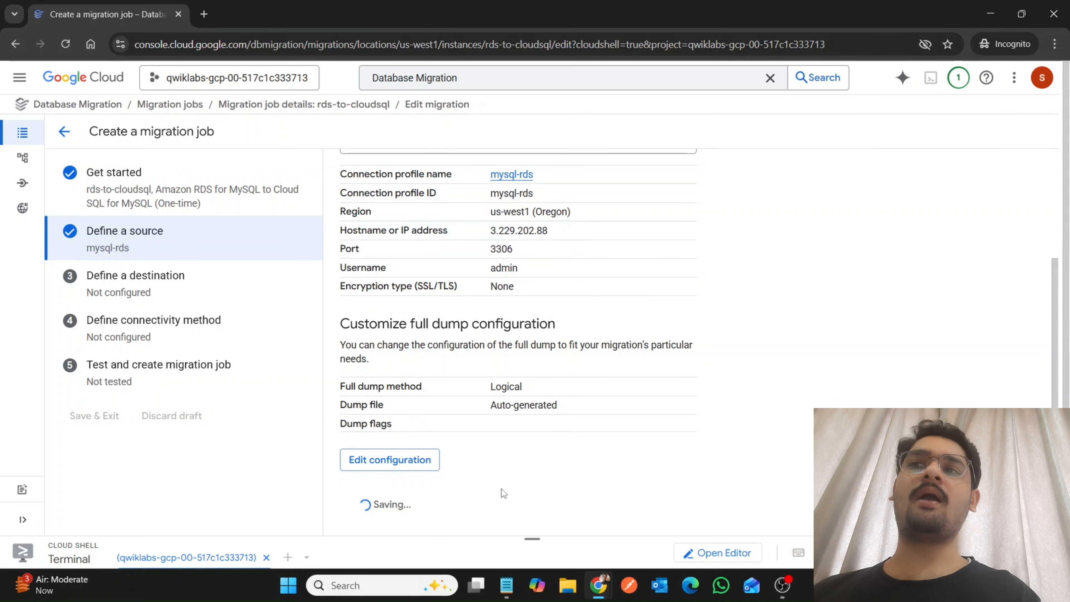
Look up the destination instance settings in the lab, copy the instance ID mysql-cloudsql, and return to the migration job.
mouse_move(598, 584)
click(530, 528)
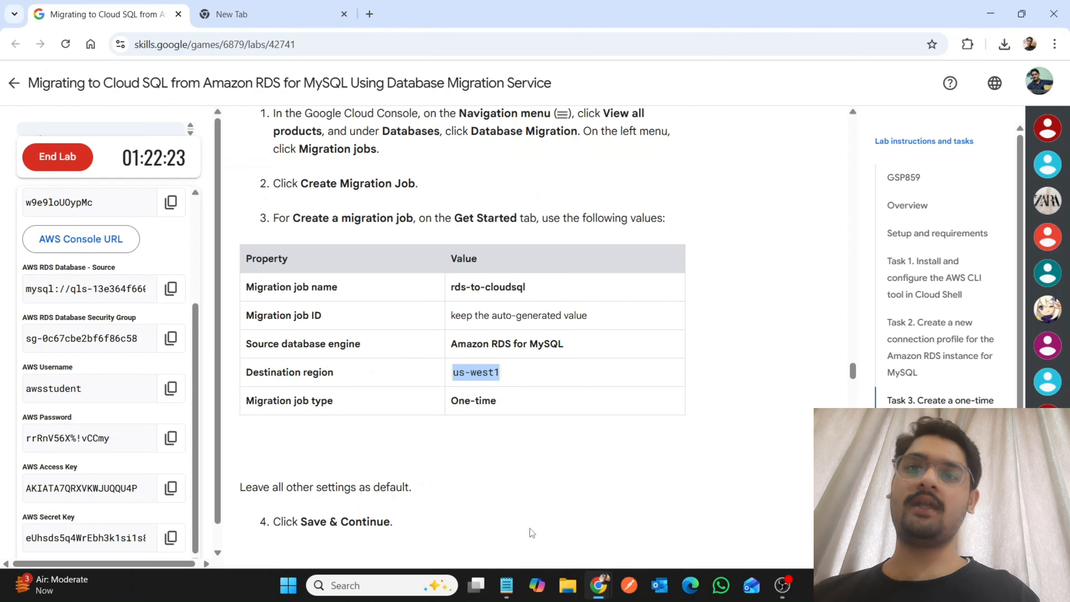
scroll(532, 533, down, 8)
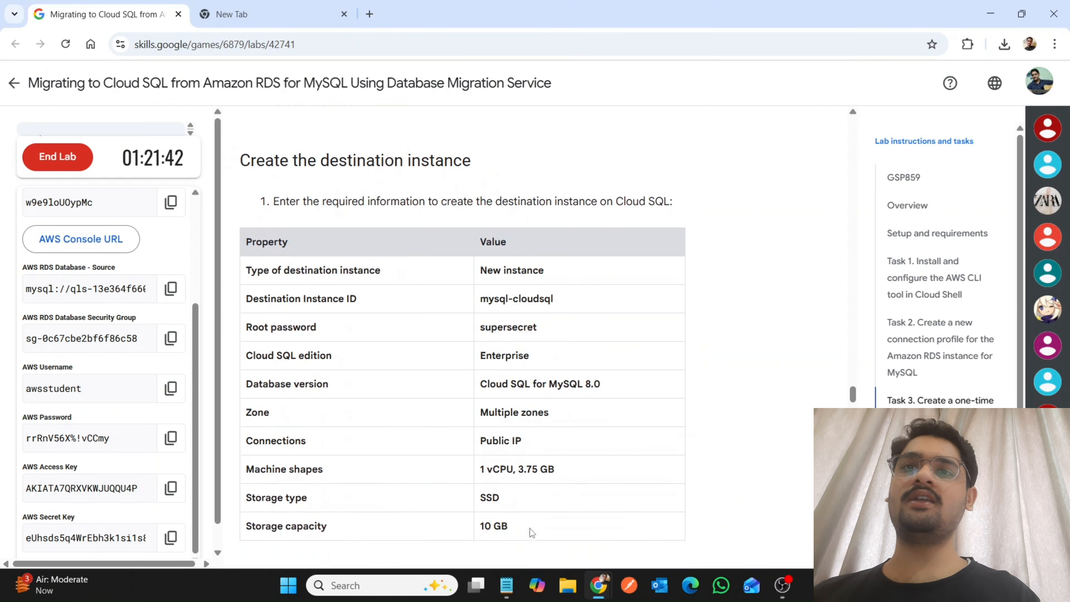
drag(536, 250, 553, 247)
key(ctrl+c)
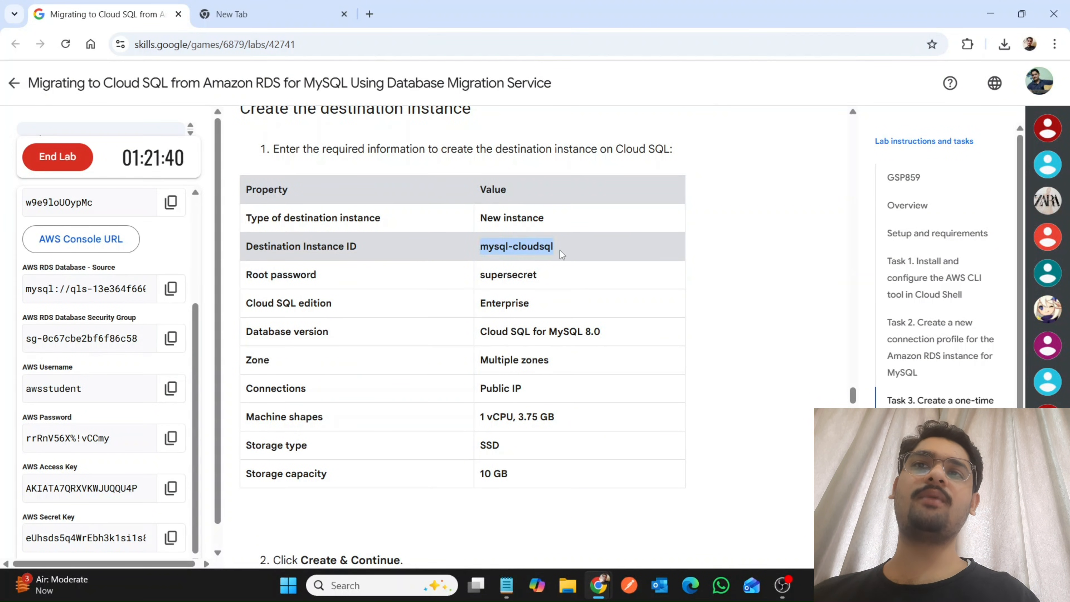
mouse_move(599, 595)
click(648, 529)
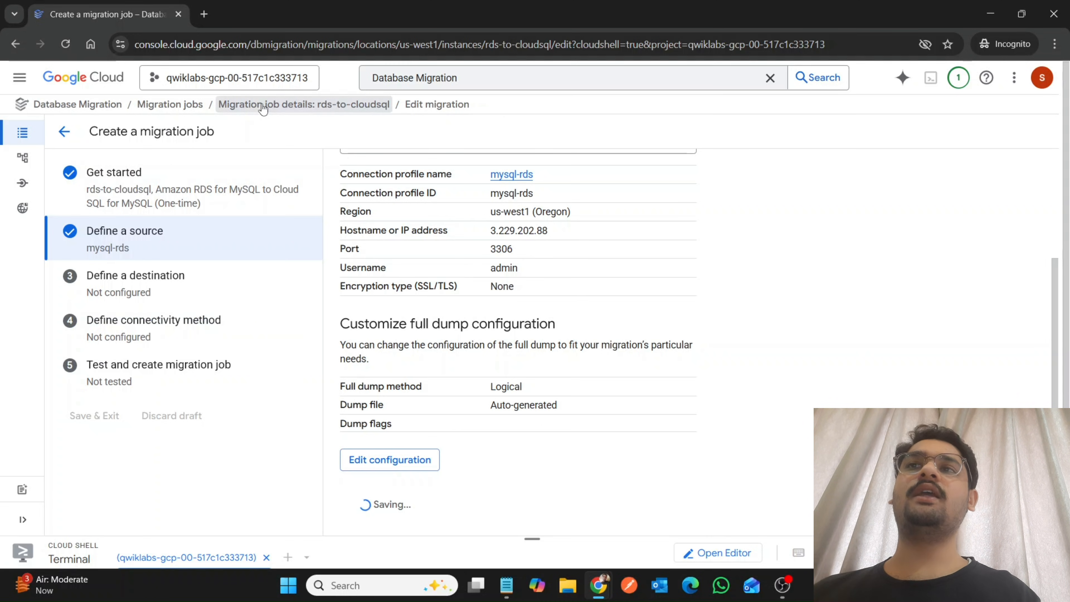
Reopen the rds-to-cloudsql draft from the migration job drafts and save its source definition again.
click(200, 104)
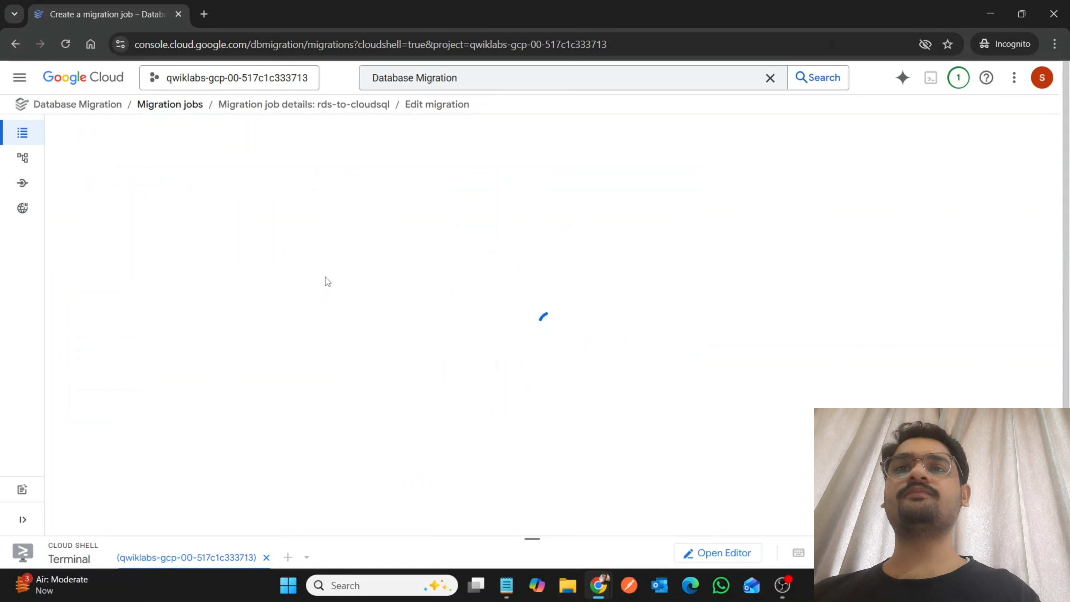
click(305, 353)
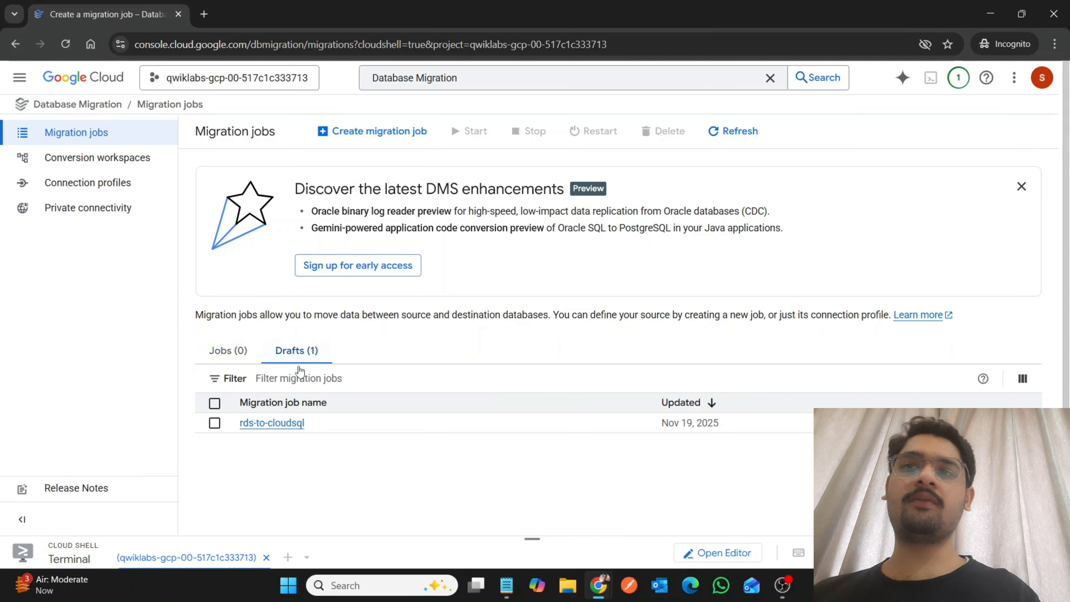
click(270, 431)
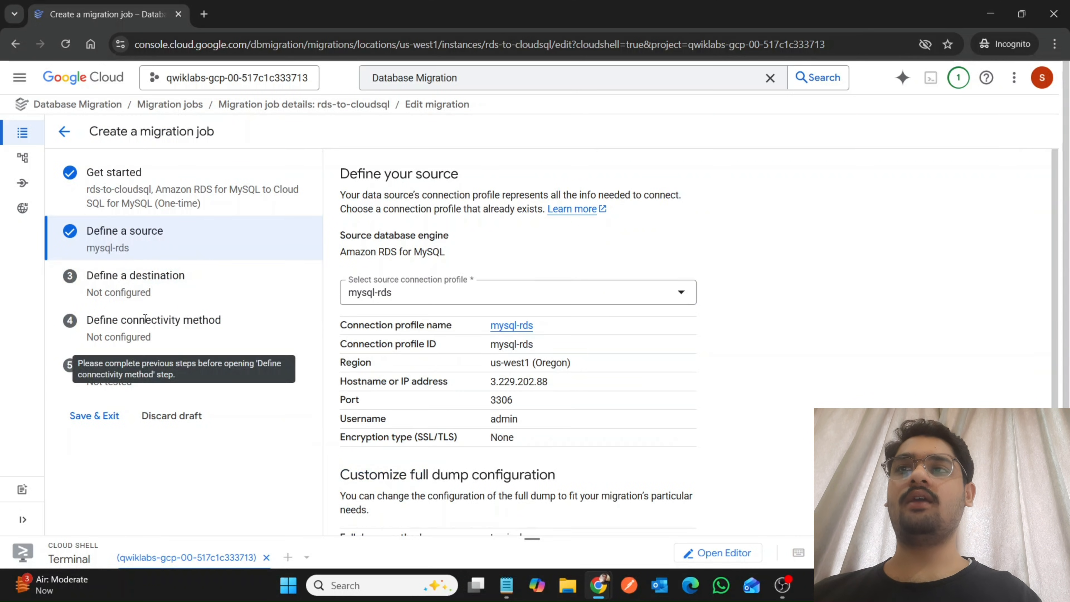
scroll(474, 456, down, 3)
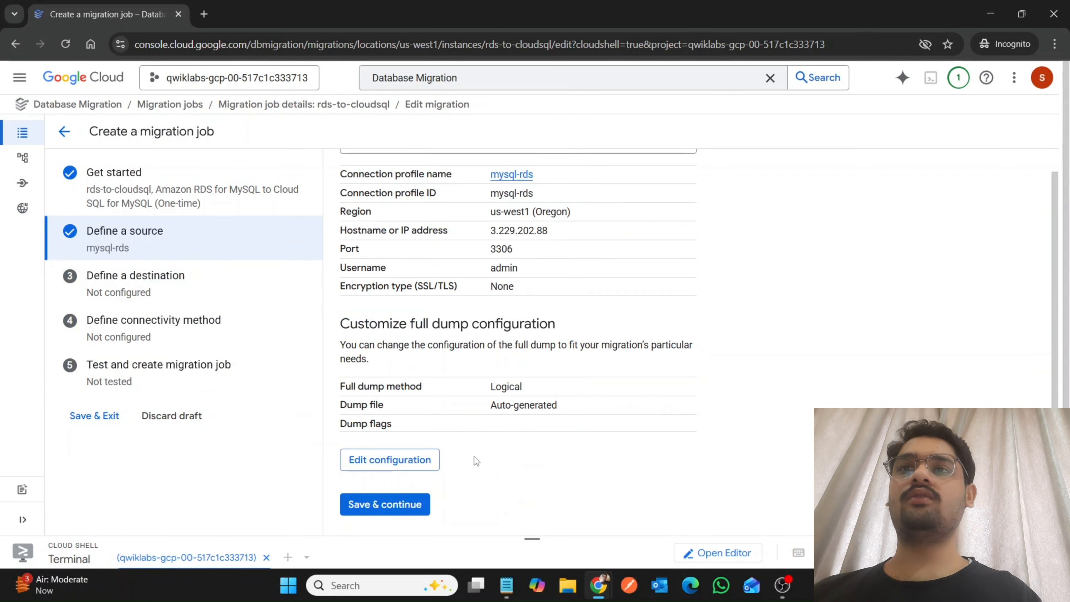
click(379, 507)
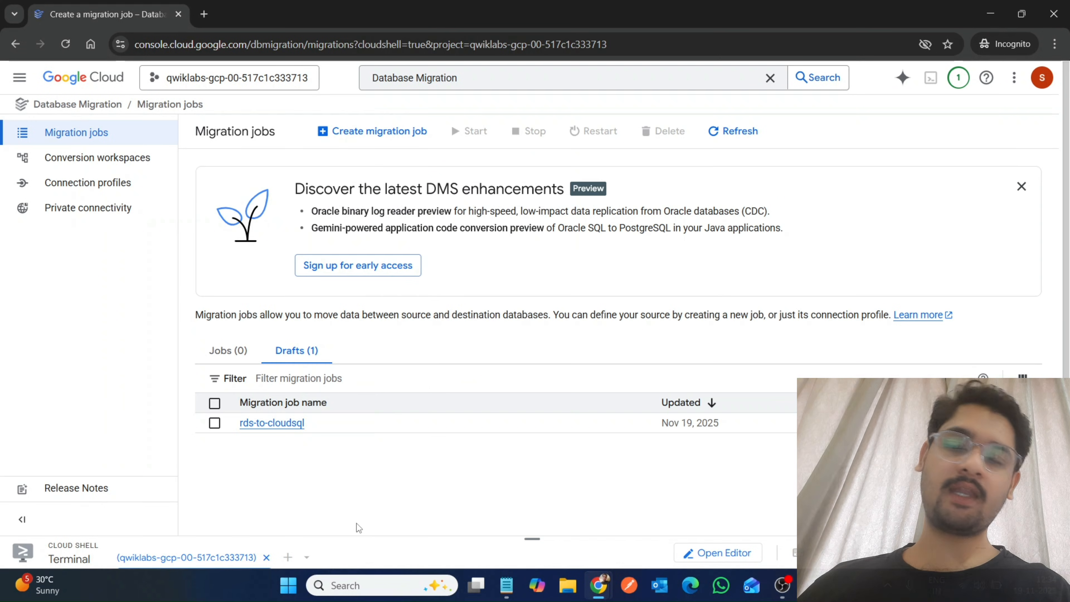
Reopen the rds-to-cloudsql draft at its destination definition and set the destination instance ID to mysql-cloudsql.
click(263, 425)
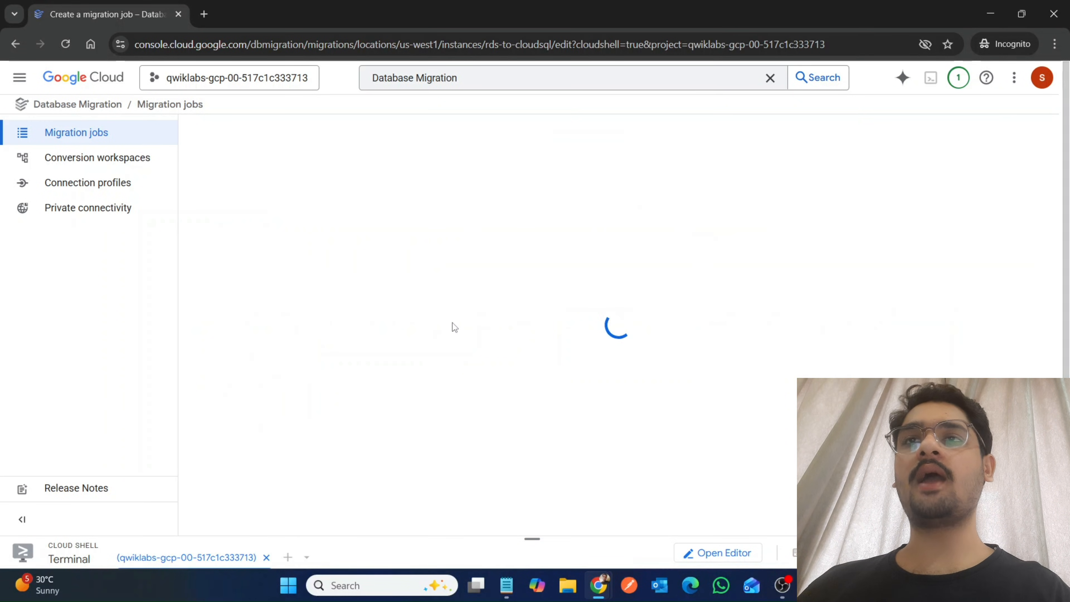
click(211, 283)
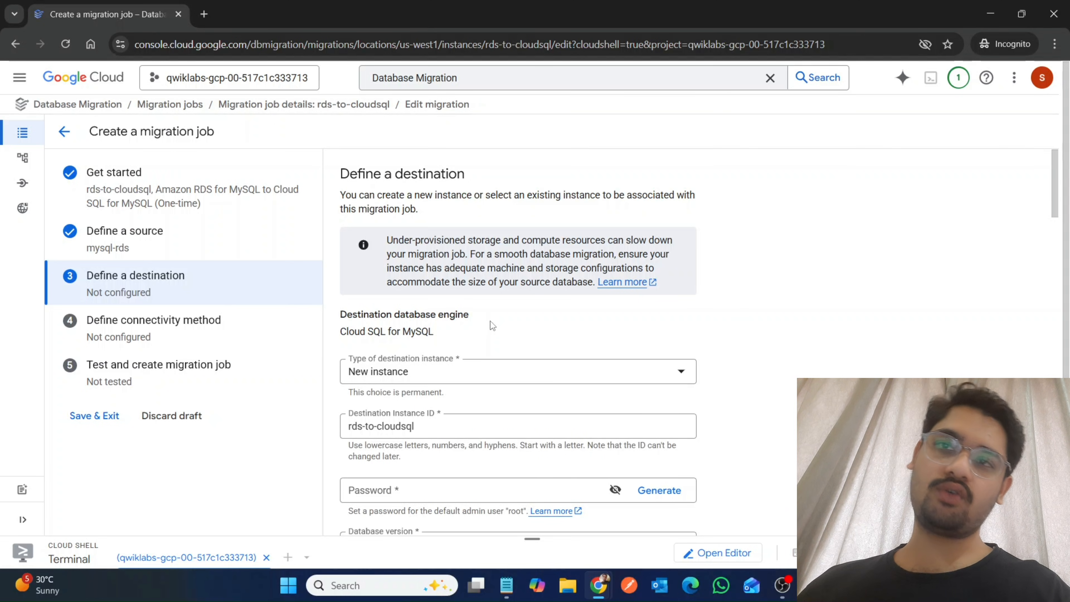
scroll(468, 421, down, 3)
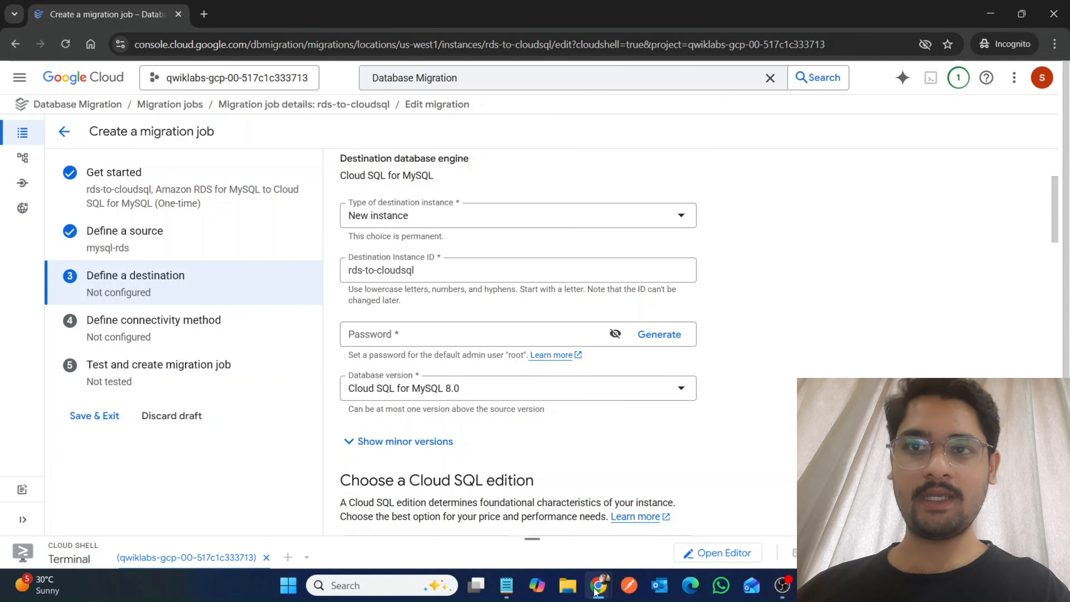
mouse_move(596, 592)
click(514, 520)
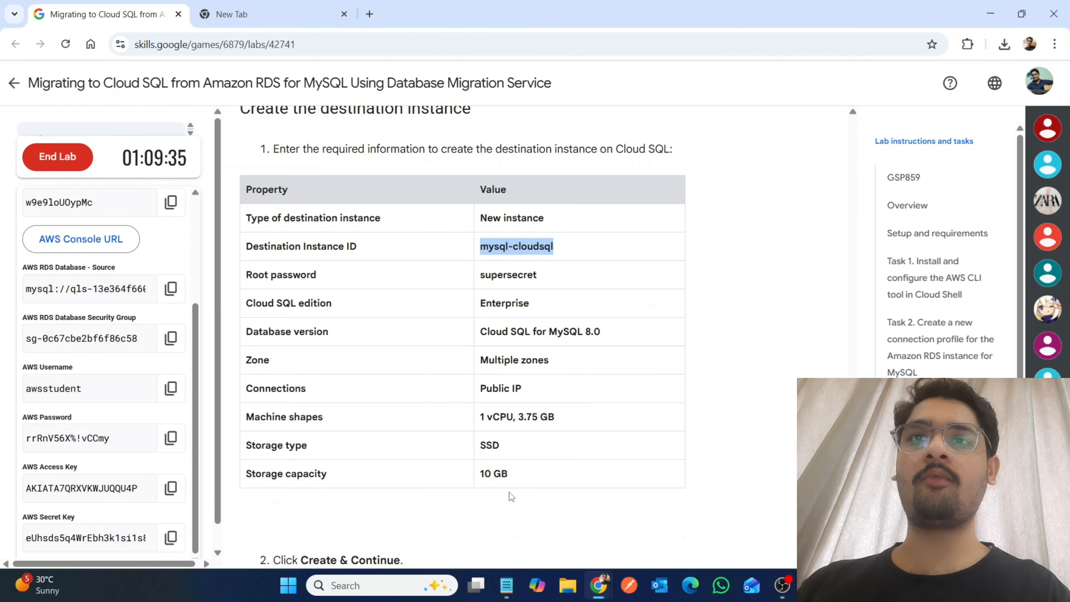
mouse_move(598, 585)
click(676, 516)
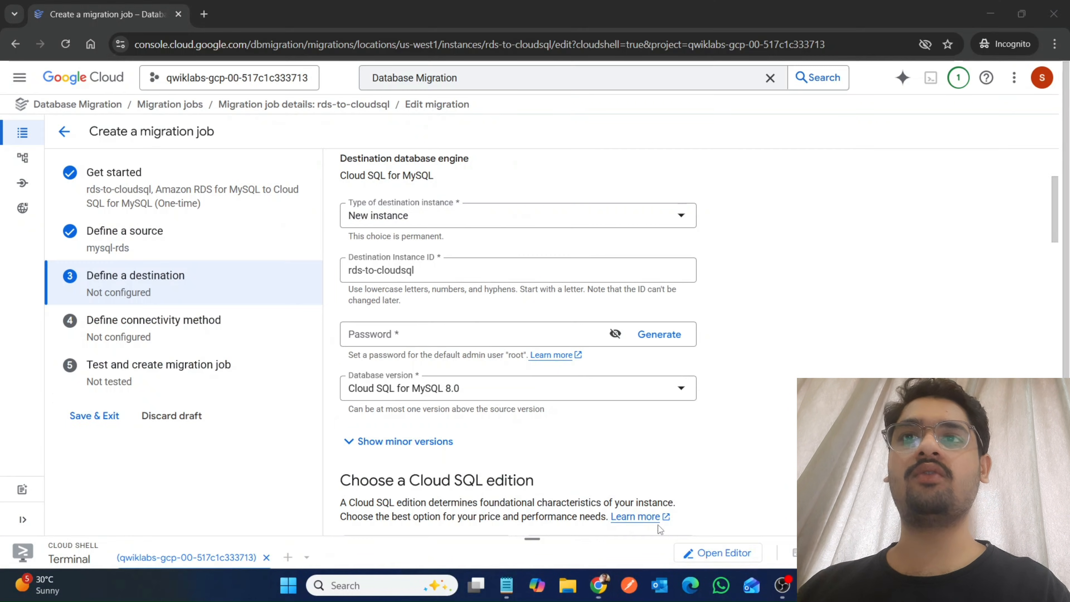
click(419, 269)
key(ctrl+a)
key(ctrl+v)
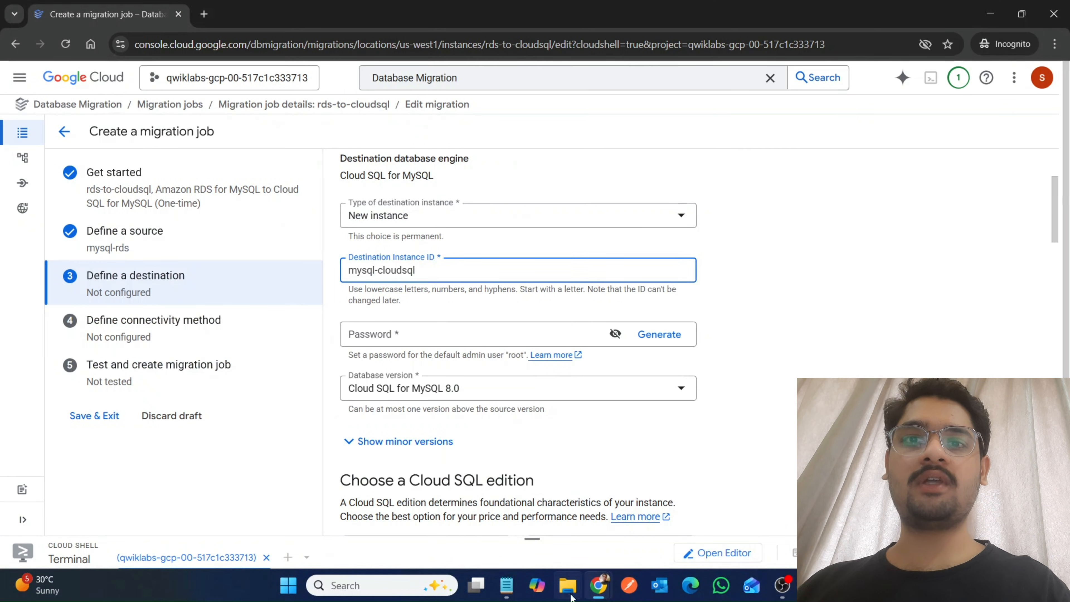
Copy the root password from the lab's destination instance table and enter it as the destination instance's password.
mouse_move(598, 590)
click(683, 519)
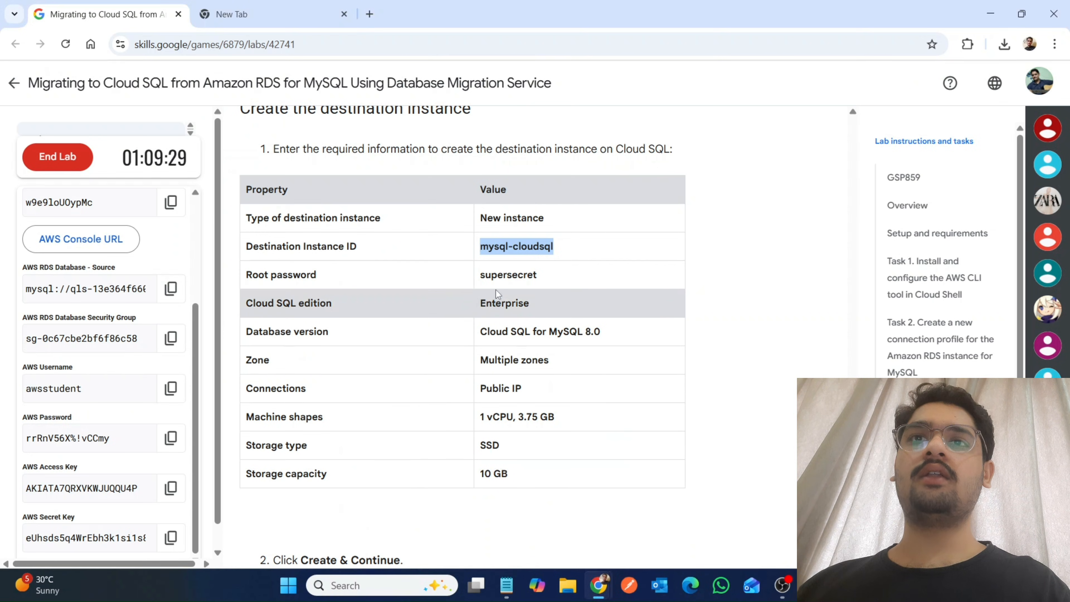
double_click(507, 274)
mouse_move(598, 586)
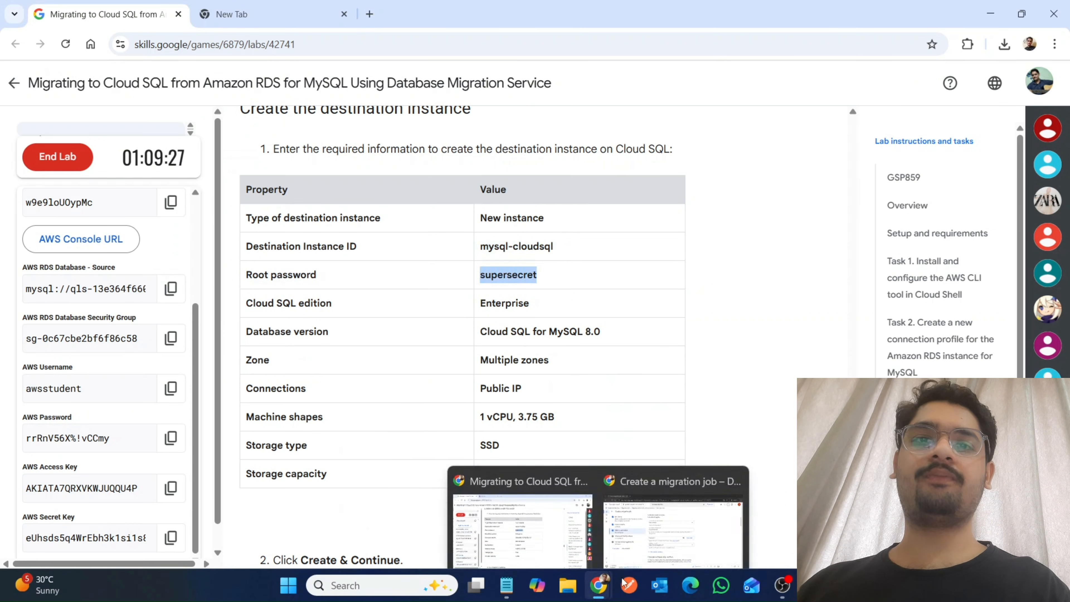
click(674, 534)
double_click(436, 354)
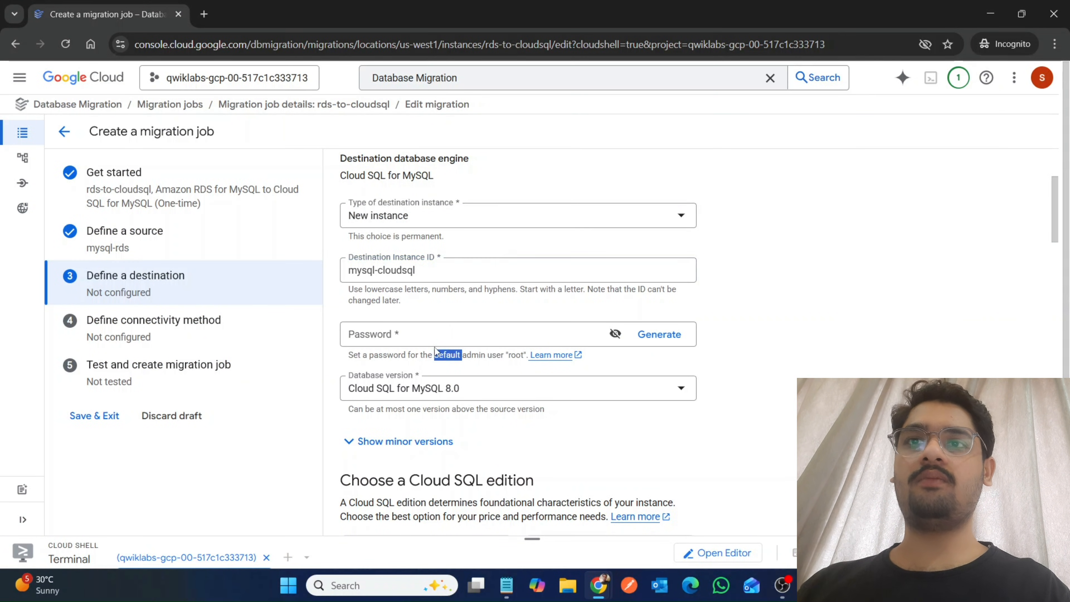
click(412, 331)
key(ctrl+v)
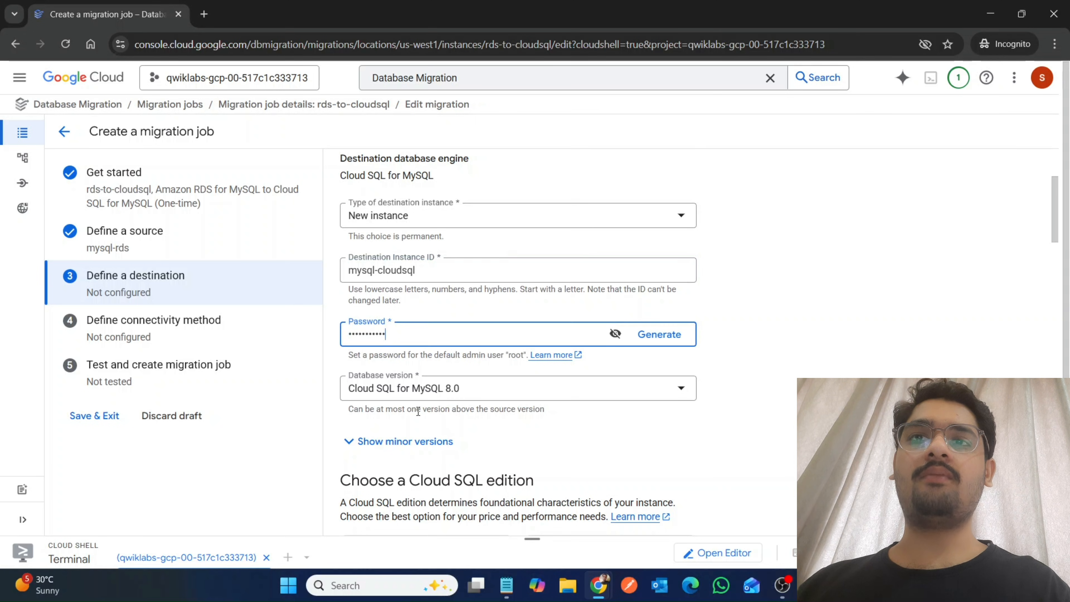
Check the database version and zone required by the lab, and choose the Enterprise edition for the Cloud SQL destination instance.
mouse_move(589, 581)
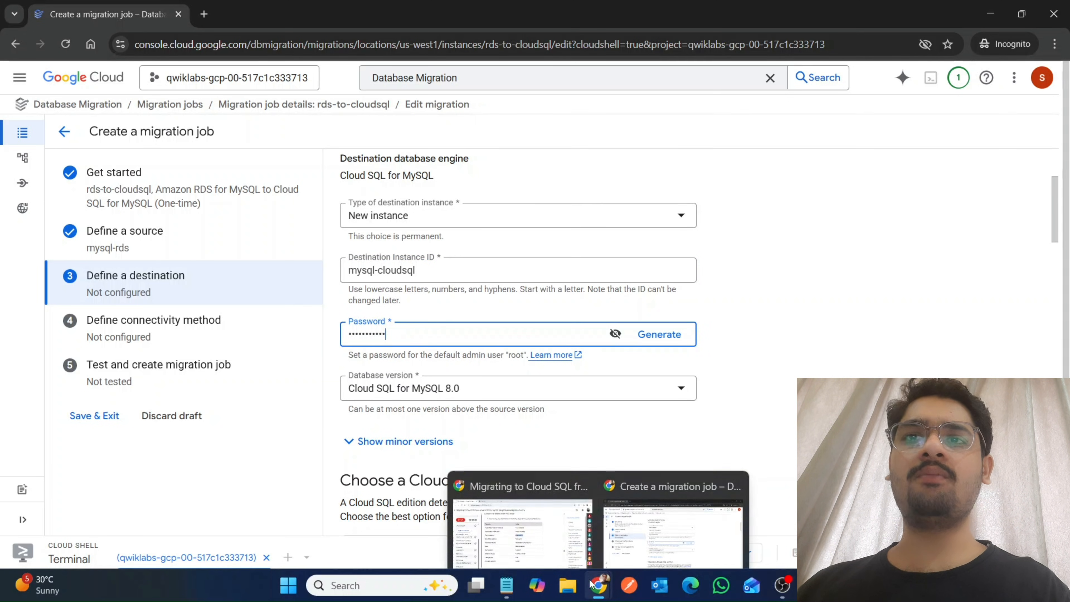
click(523, 527)
drag(468, 337, 608, 340)
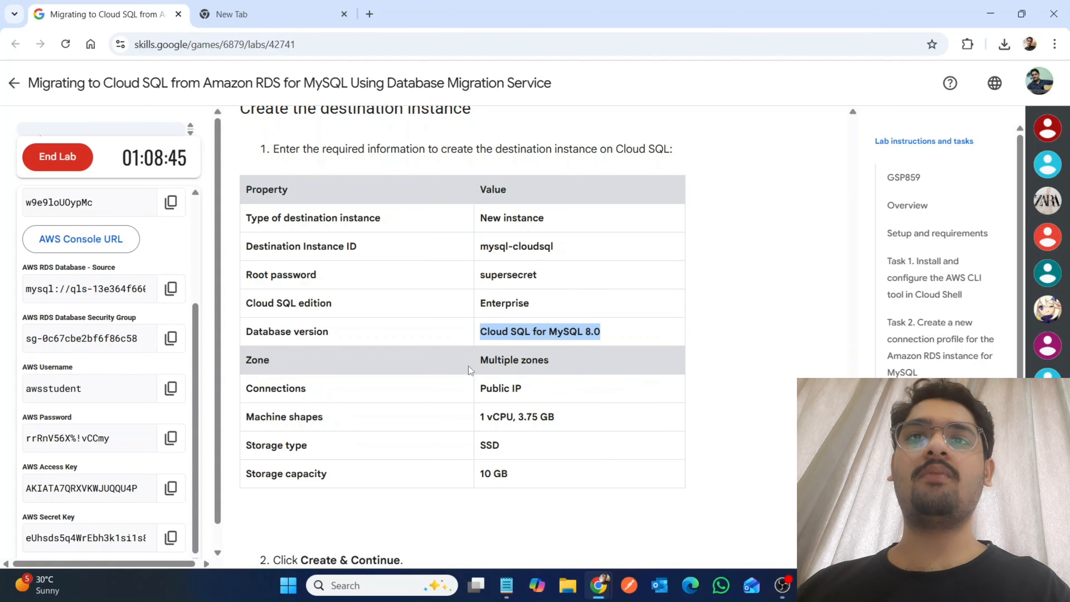
drag(471, 365, 549, 363)
mouse_move(596, 592)
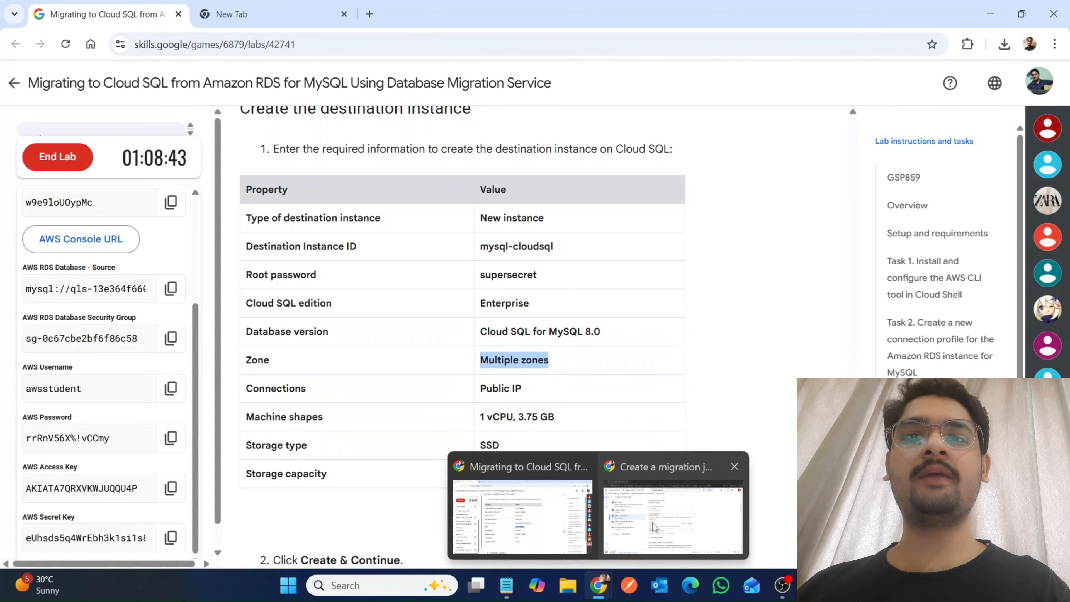
click(678, 505)
scroll(520, 469, down, 5)
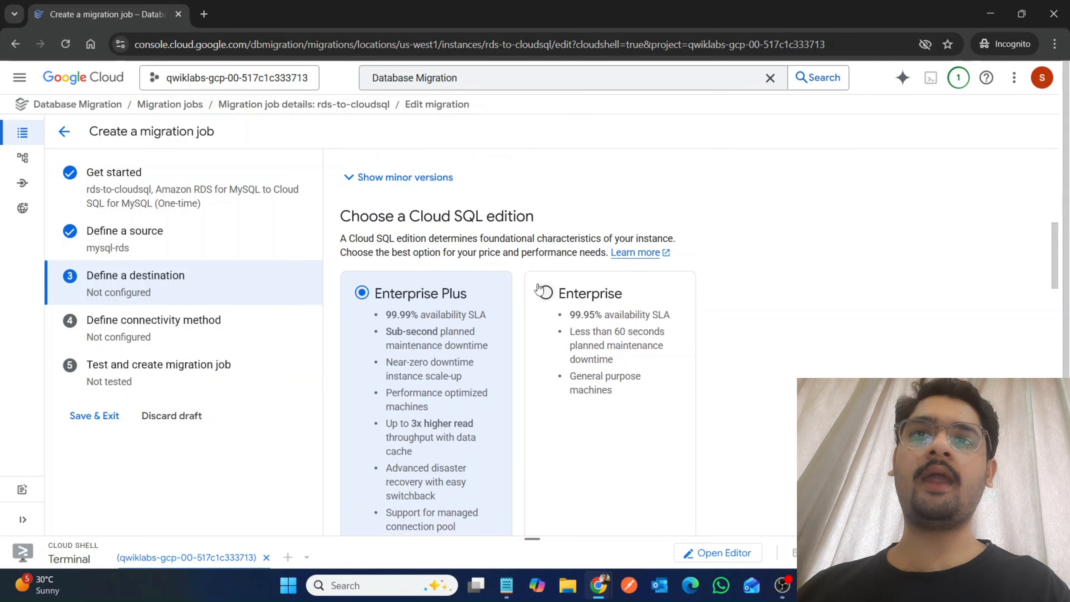
click(546, 292)
Review the destination's version and zonal availability, and enable Public IP for its connections.
scroll(597, 302, up, 3)
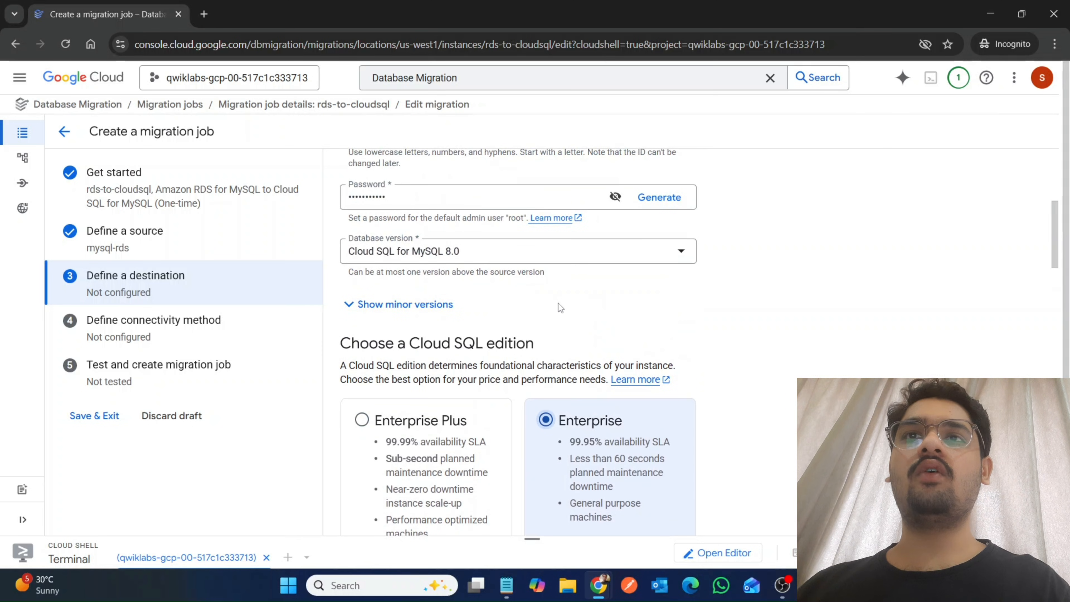
scroll(559, 303, down, 10)
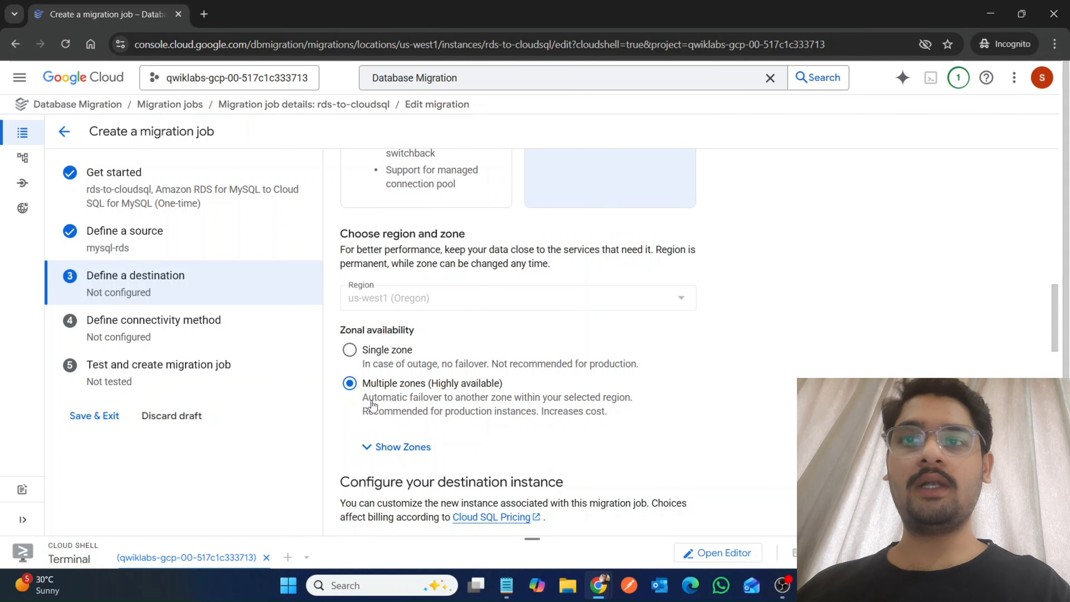
scroll(381, 400, down, 8)
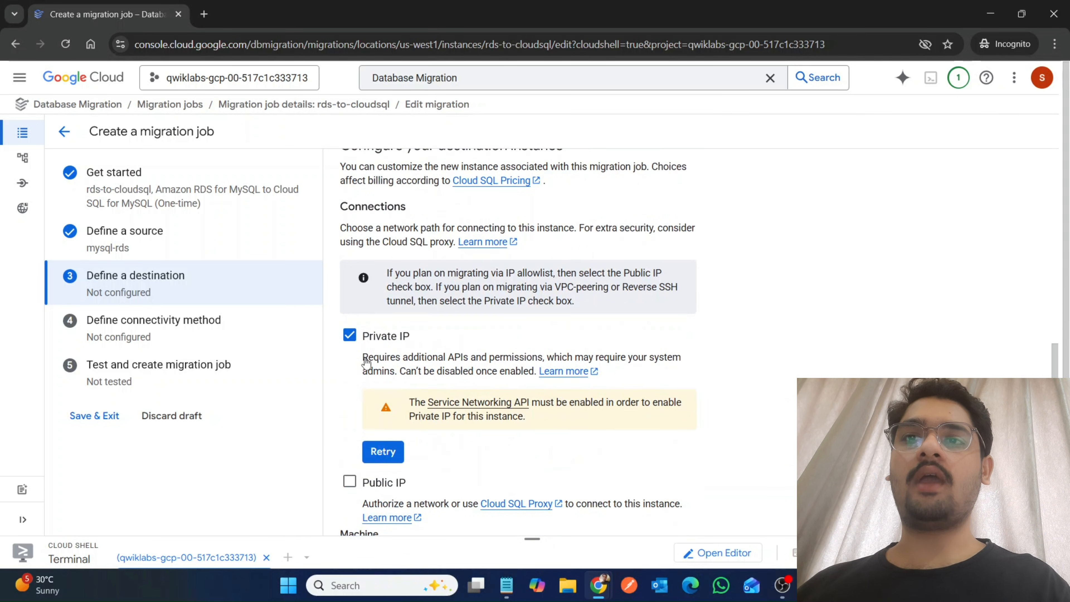
click(349, 481)
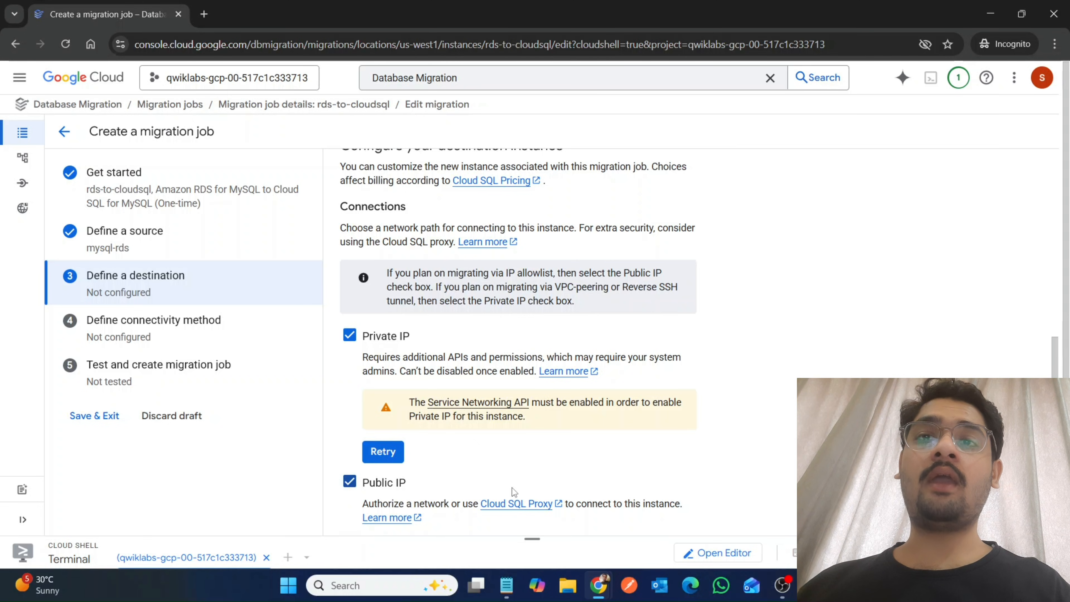
Enable the Service Networking API for the project and retry the destination instance's Private IP check.
scroll(511, 487, down, 5)
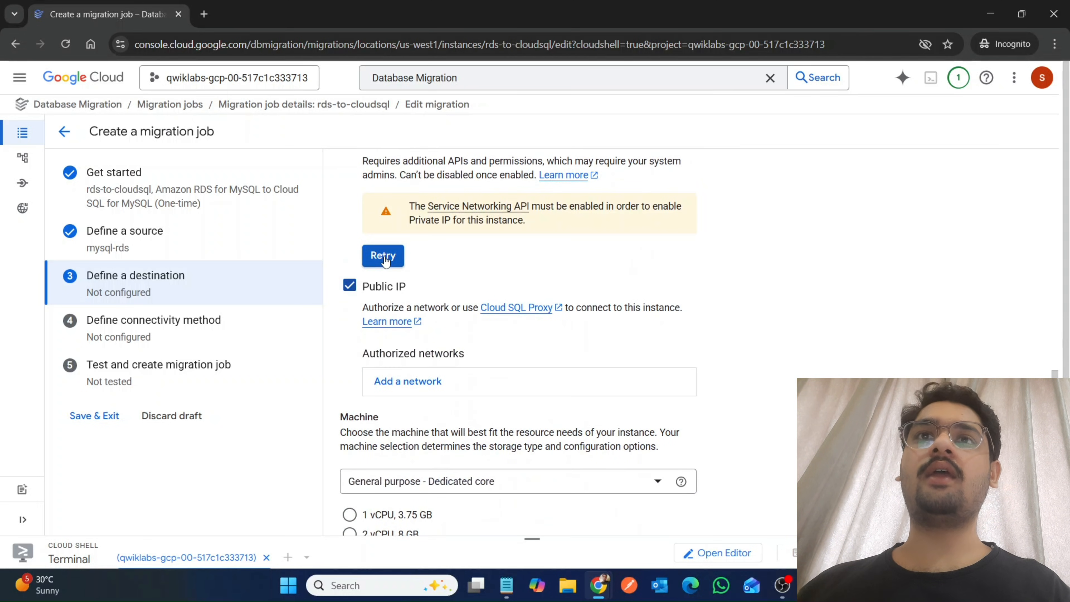
click(486, 212)
click(300, 5)
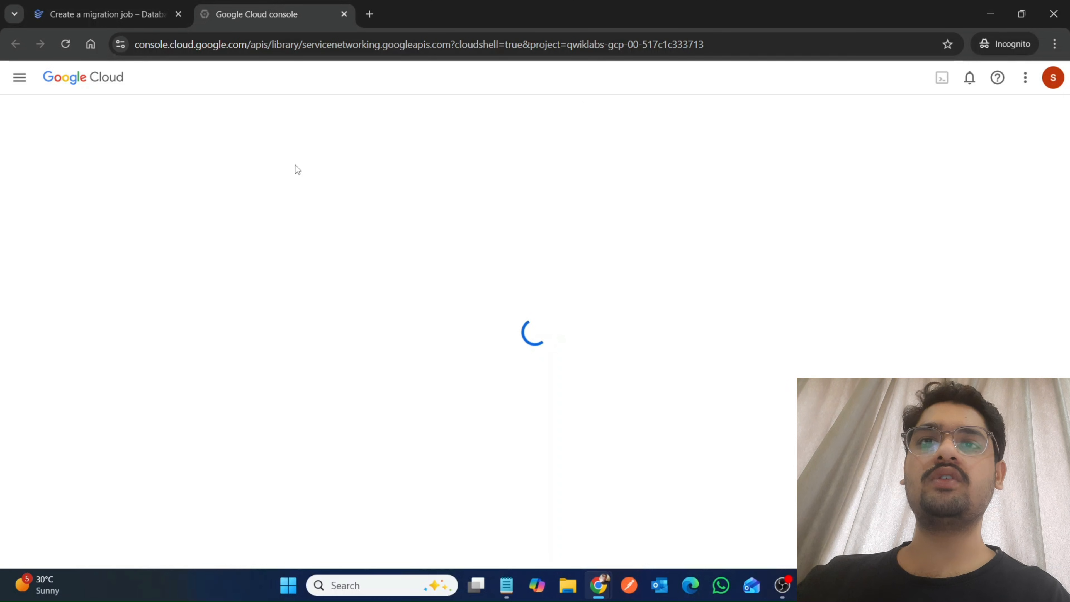
click(139, 8)
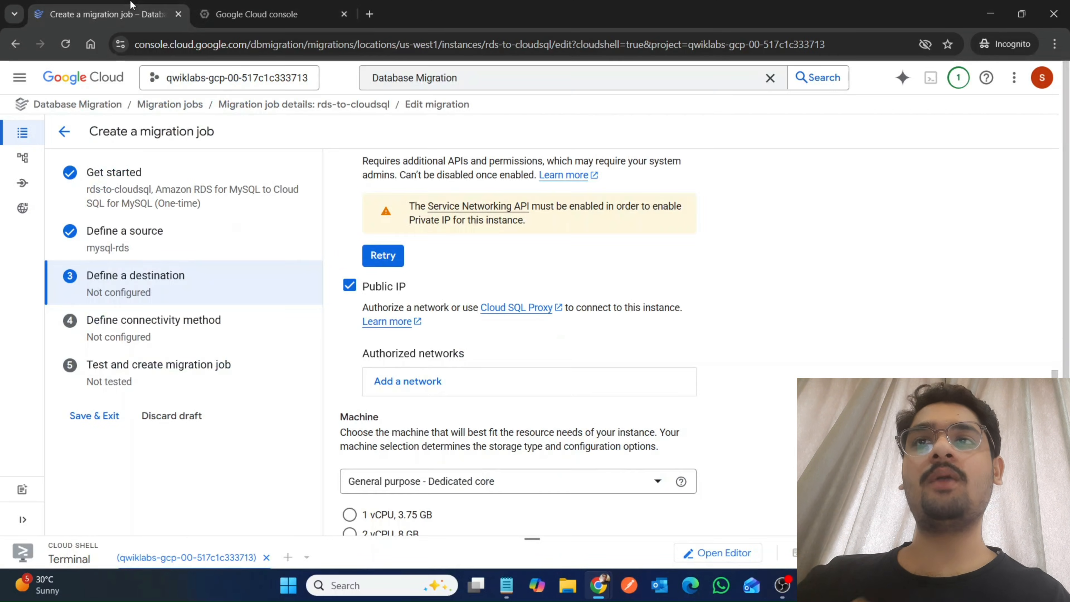
click(197, 5)
click(147, 257)
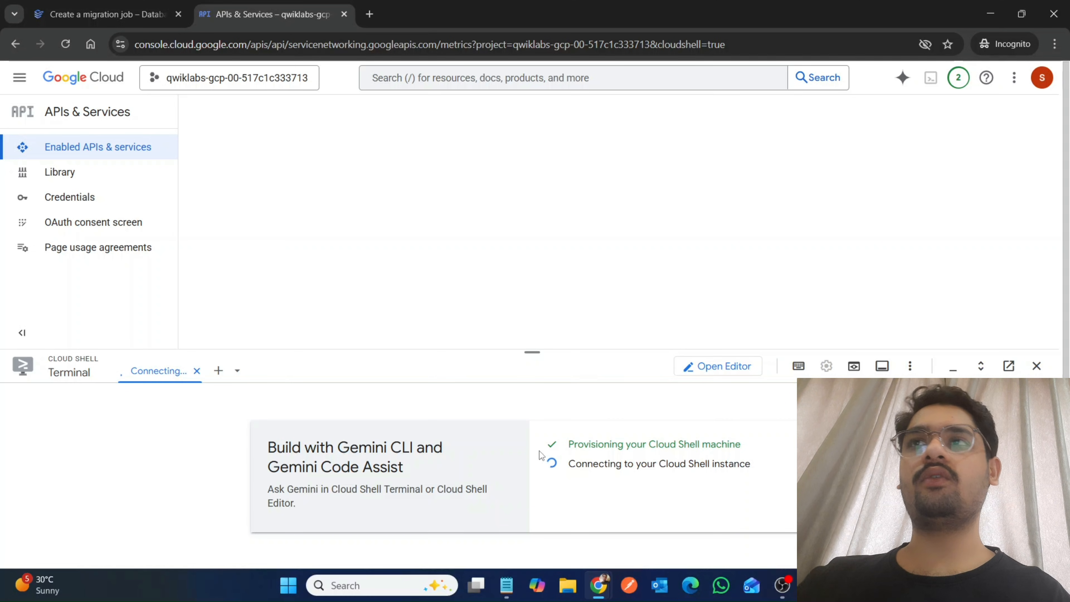
click(153, 14)
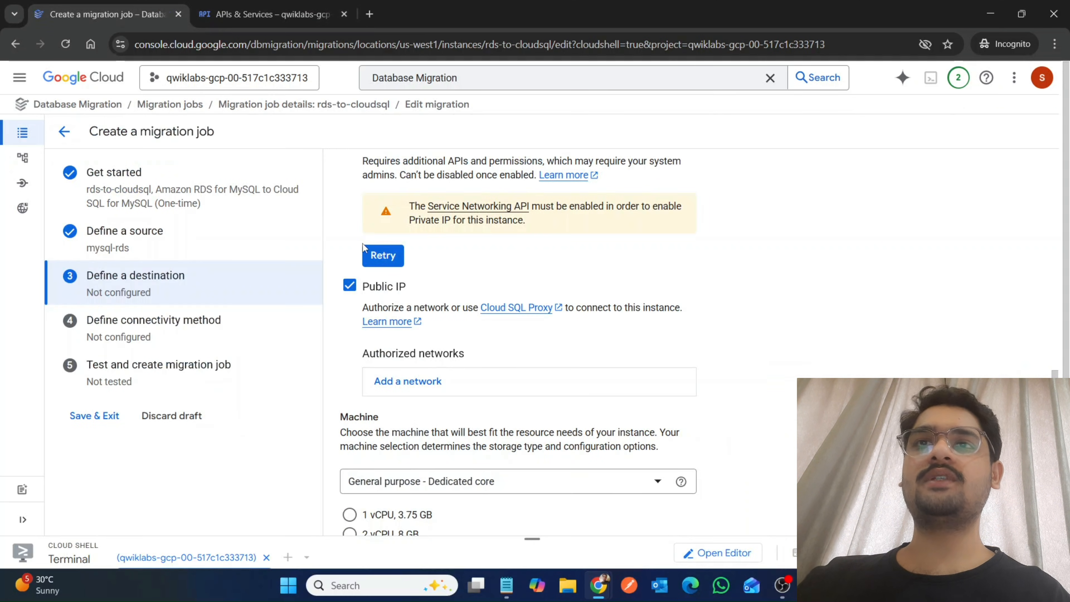
click(381, 253)
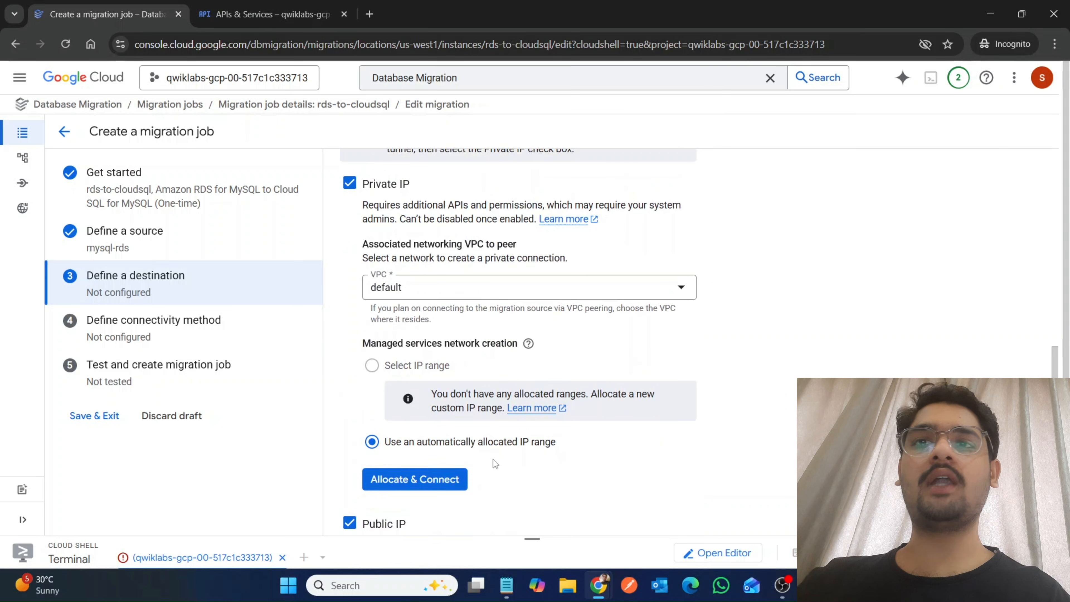
Choose the 1 vCPU, 3.75 GB machine and 10 GB storage capacity for the destination instance.
scroll(487, 494, down, 7)
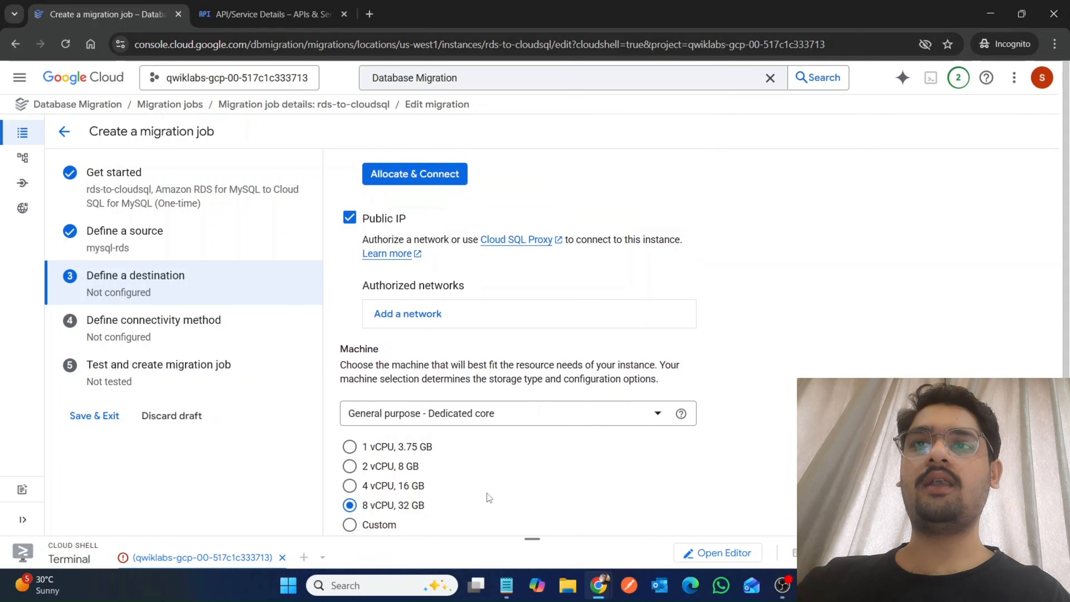
scroll(487, 494, down, 4)
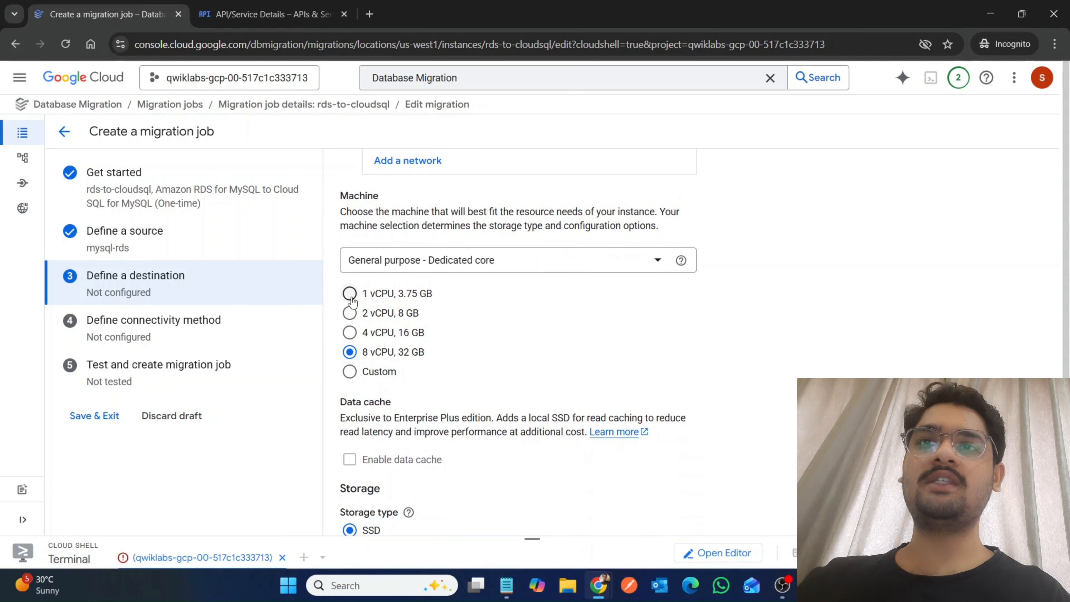
click(350, 293)
scroll(376, 281, down, 6)
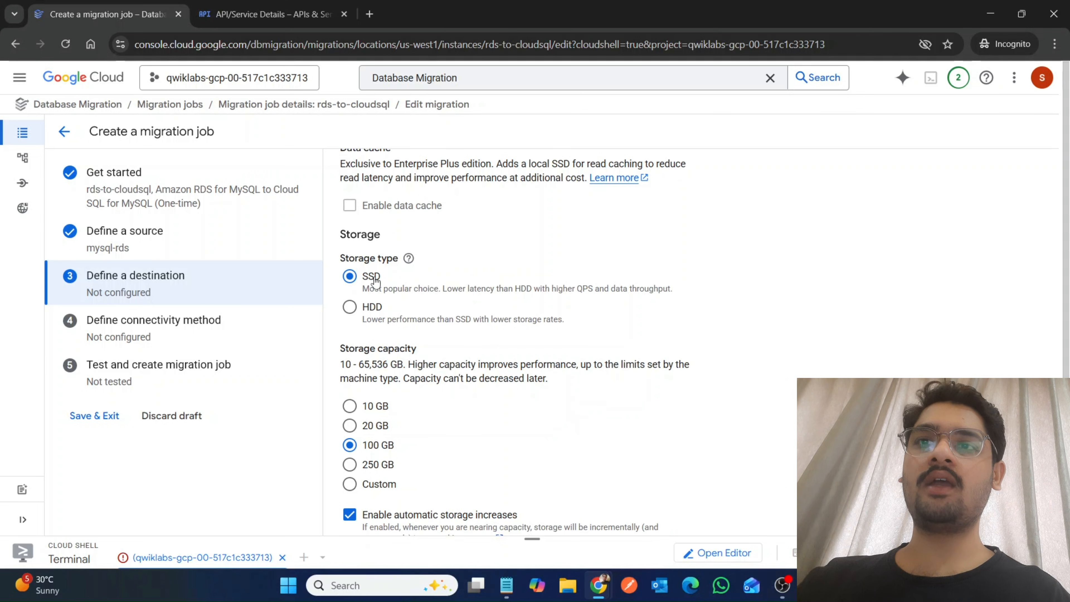
click(361, 407)
scroll(585, 408, down, 4)
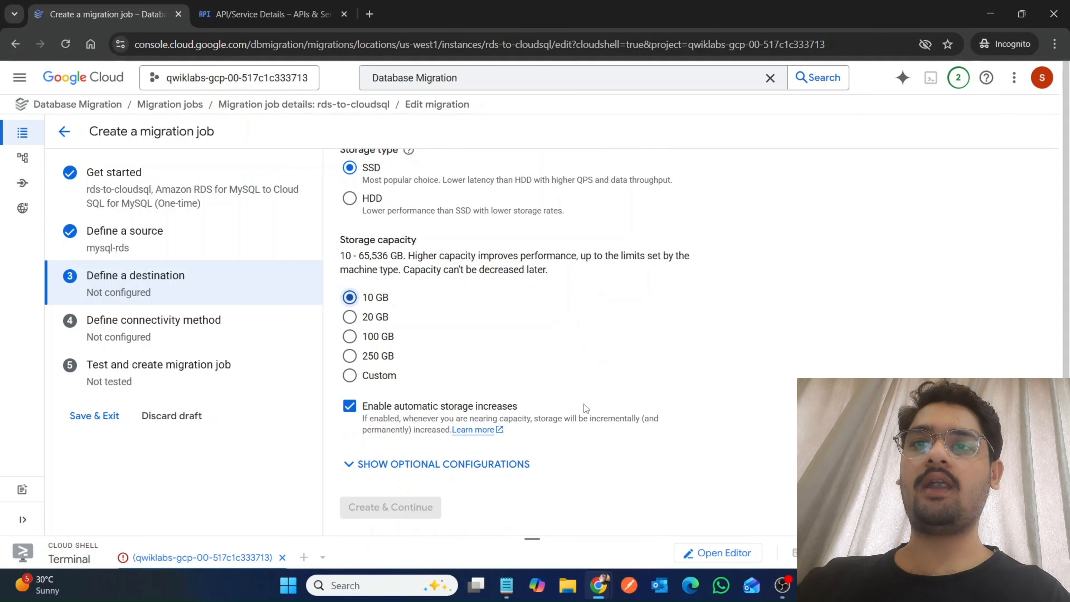
Allocate and connect an automatically allocated IP range for the destination's Private IP, checking the Service Networking API status meanwhile.
scroll(585, 408, up, 10)
scroll(583, 403, up, 5)
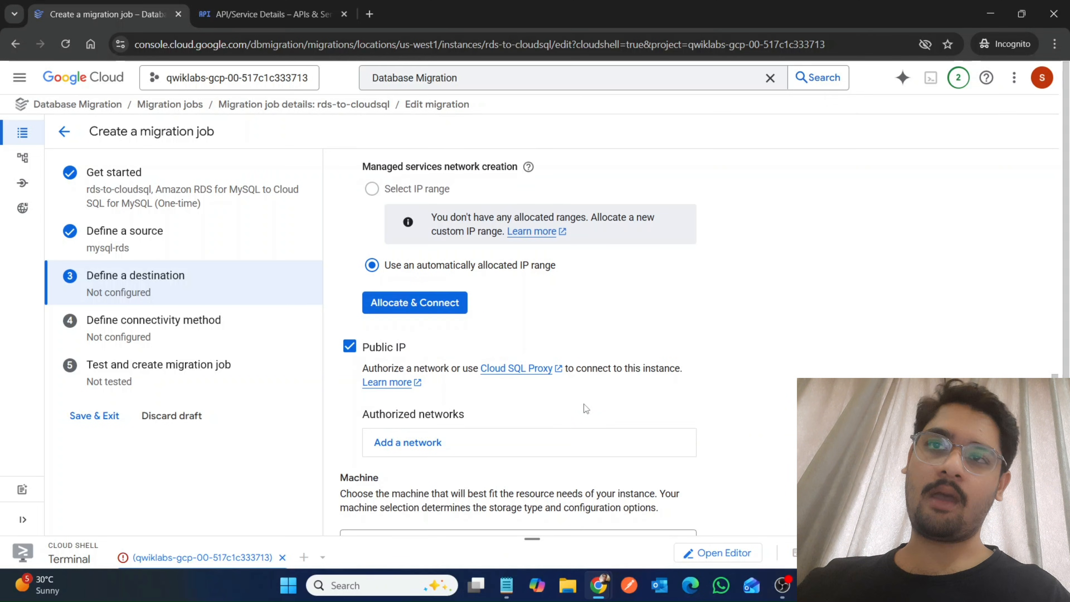
click(409, 301)
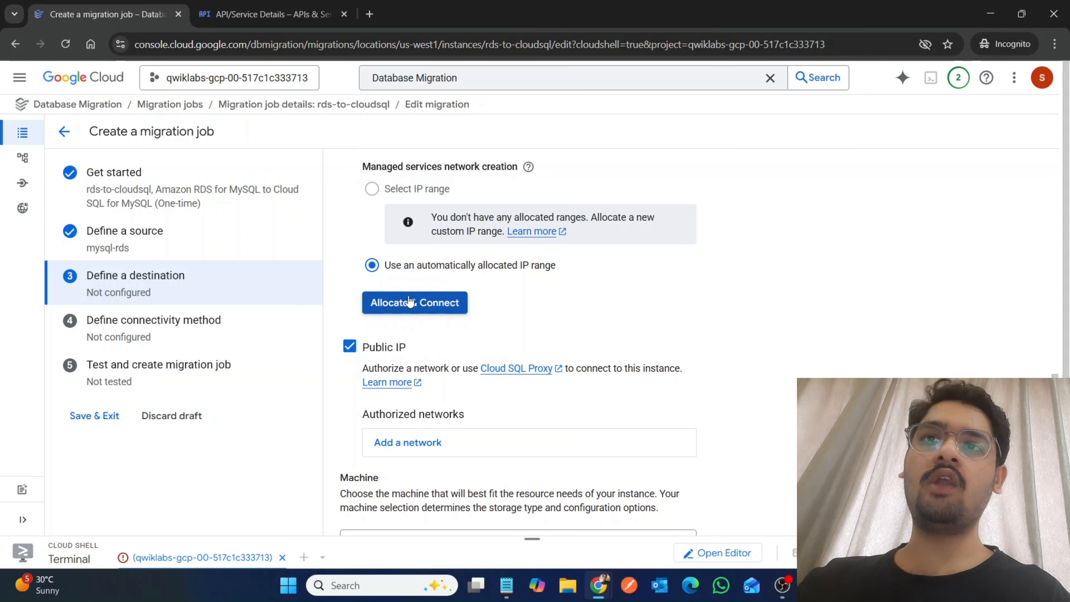
click(285, 6)
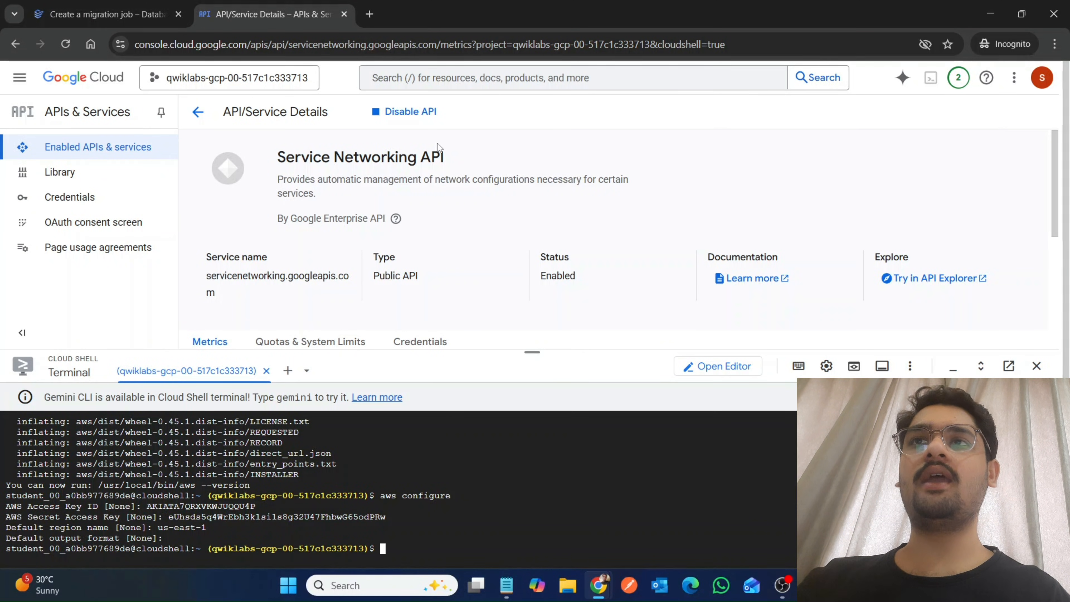
click(154, 6)
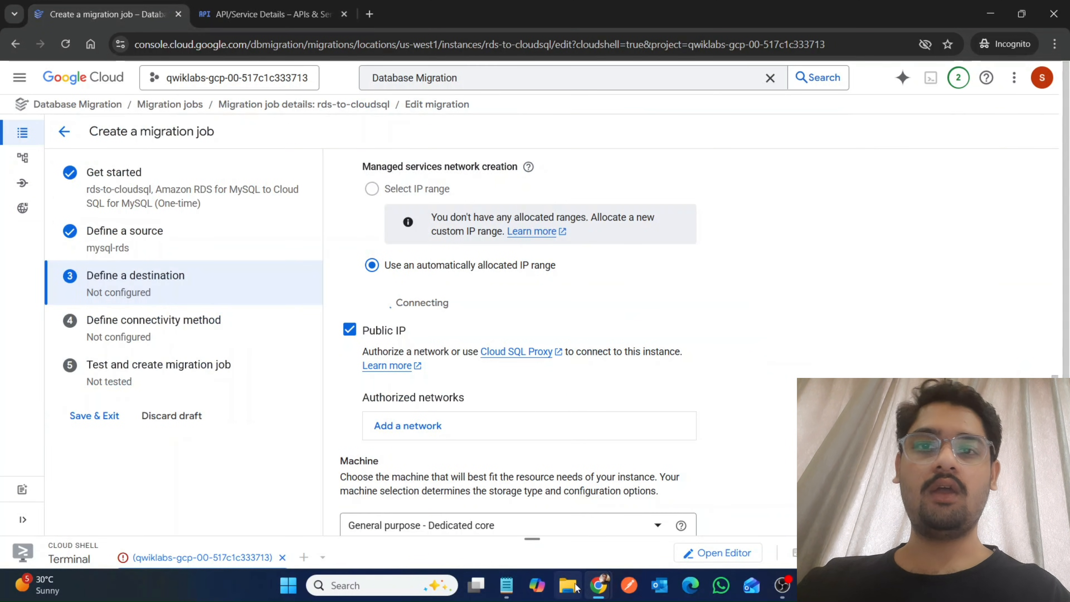
Read the lab's destination settings and connectivity instructions, and check the Service Networking API details again.
mouse_move(609, 583)
click(490, 467)
scroll(490, 468, down, 6)
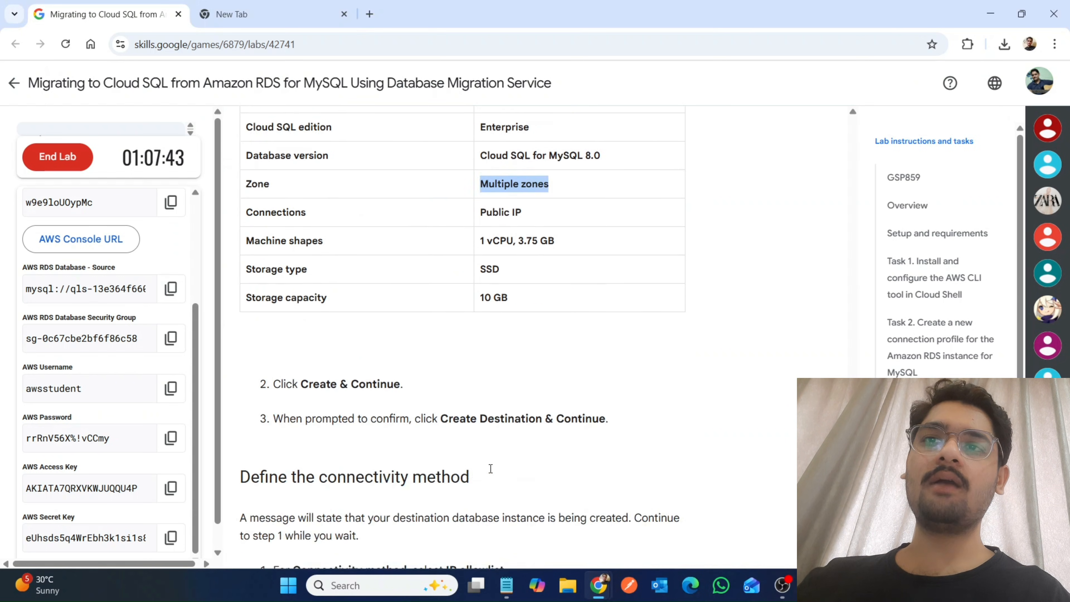
scroll(438, 265, up, 10)
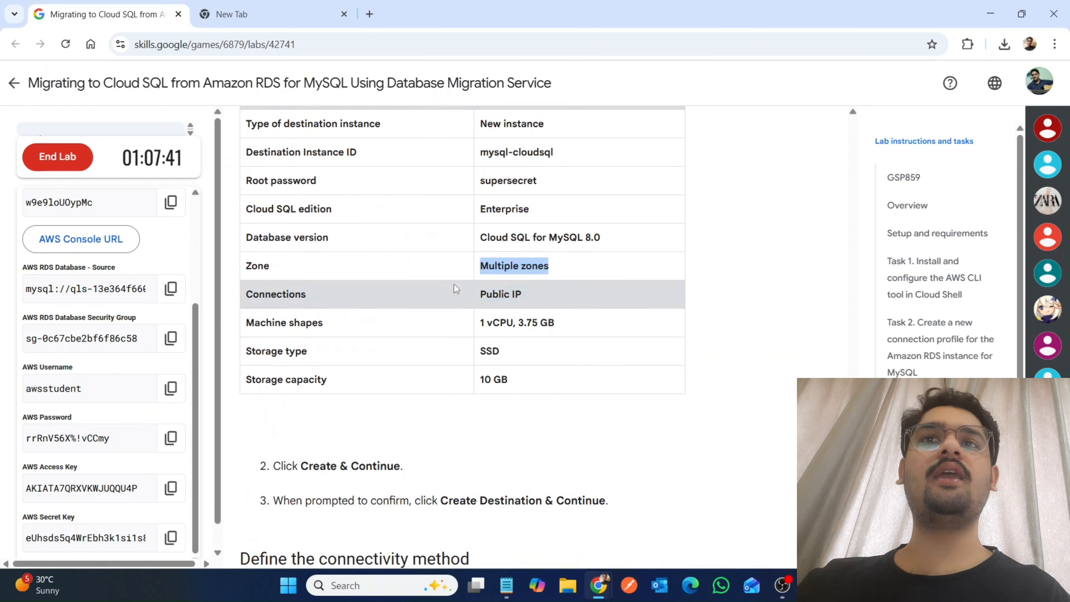
scroll(455, 285, down, 18)
scroll(455, 285, up, 10)
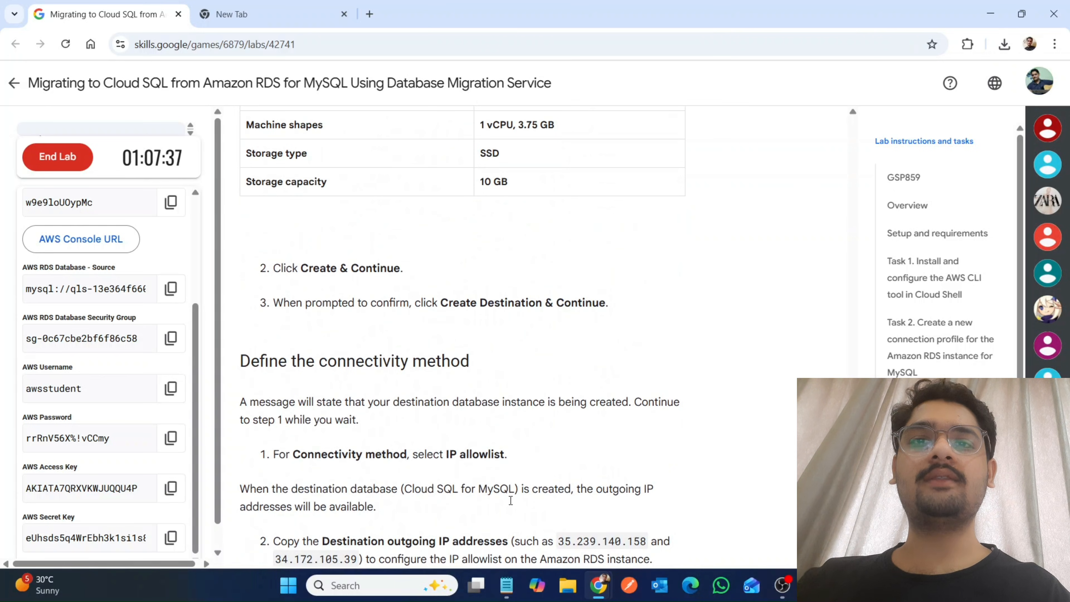
mouse_move(593, 590)
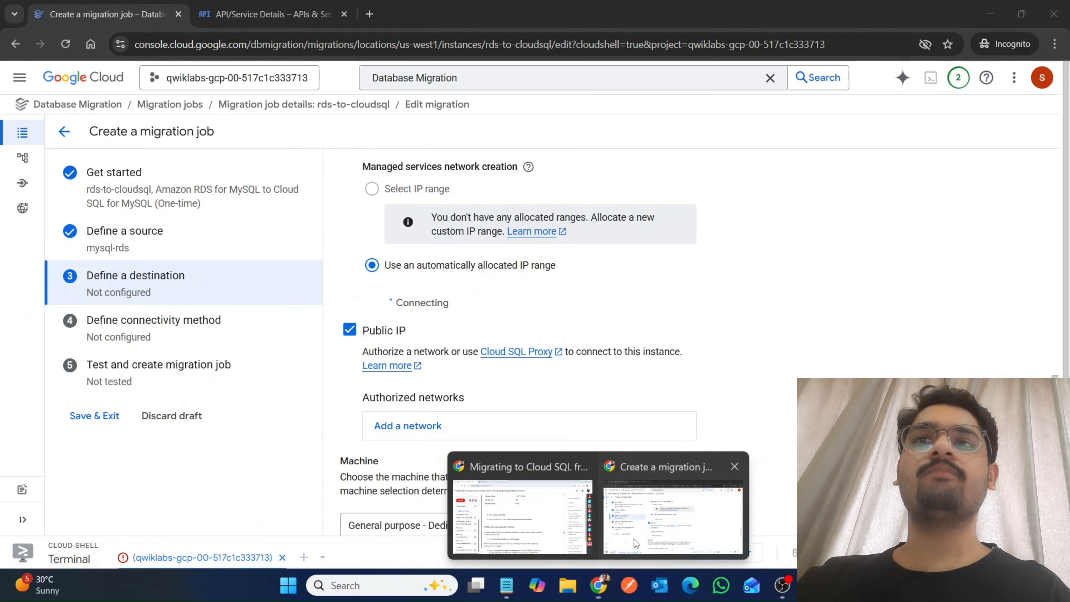
click(634, 539)
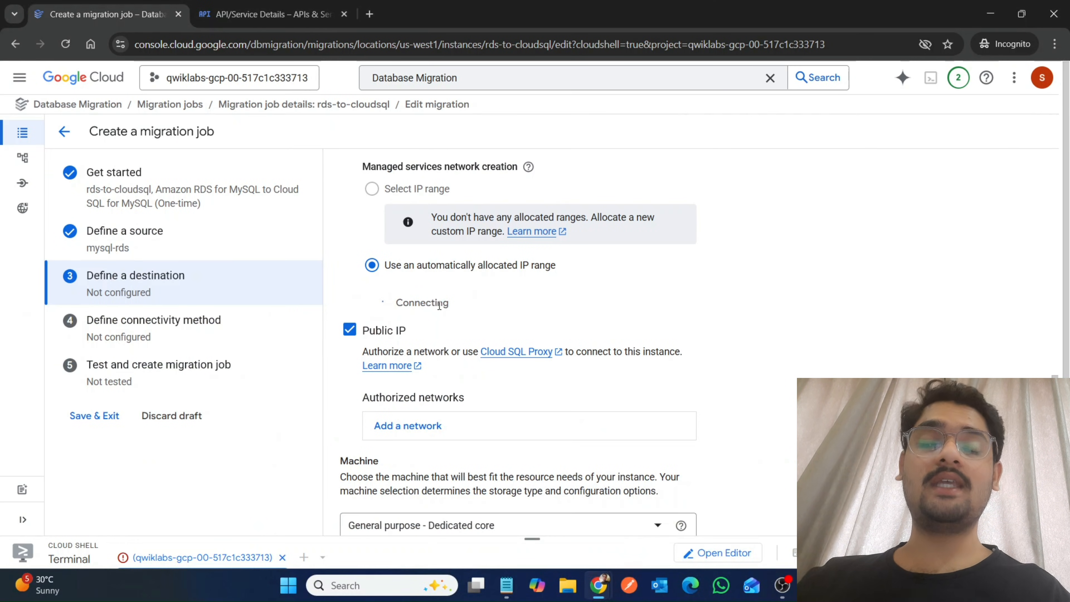
click(257, 5)
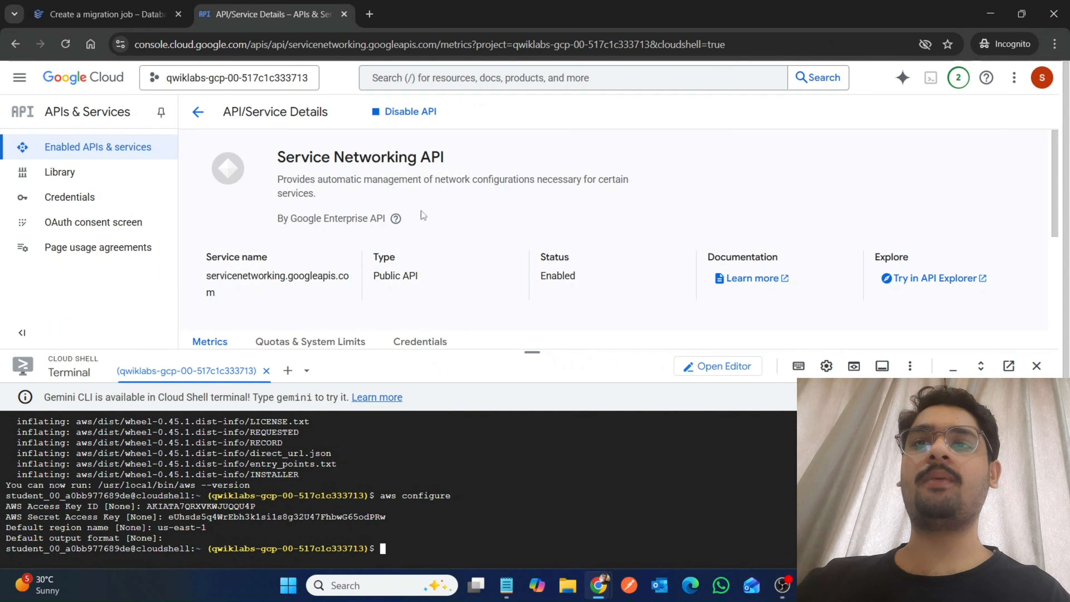
click(156, 5)
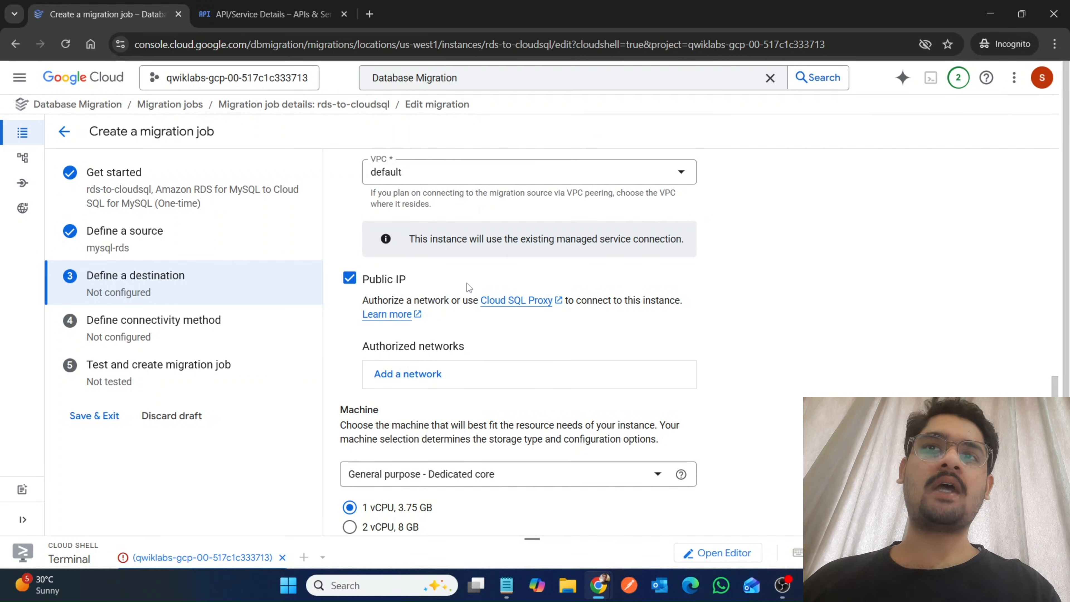
Review the destination's machine and storage settings, and confirm creating the destination database instance.
scroll(777, 307, down, 10)
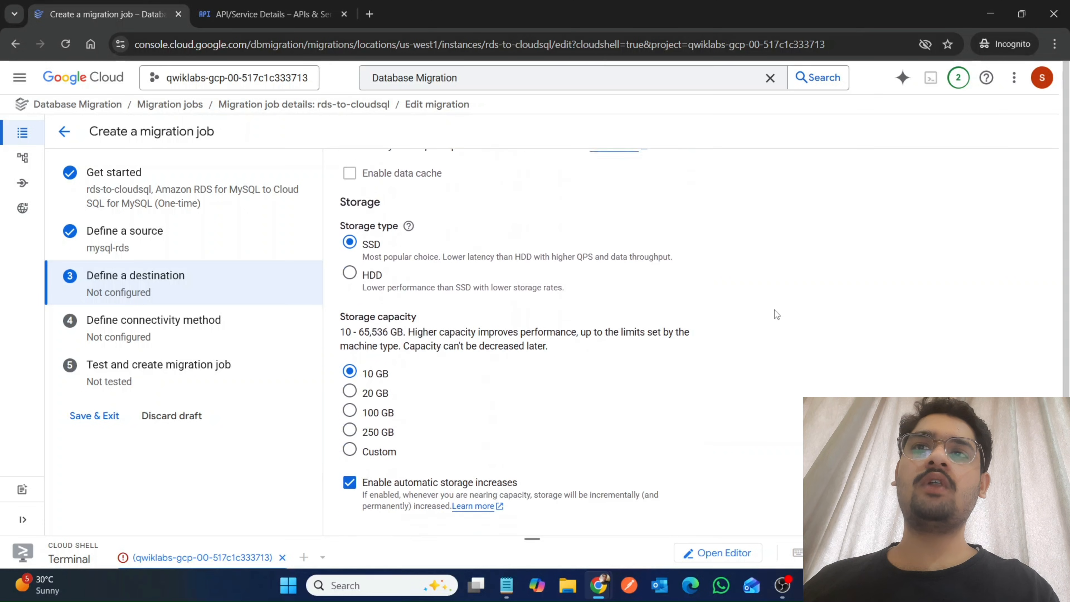
scroll(775, 309, down, 1)
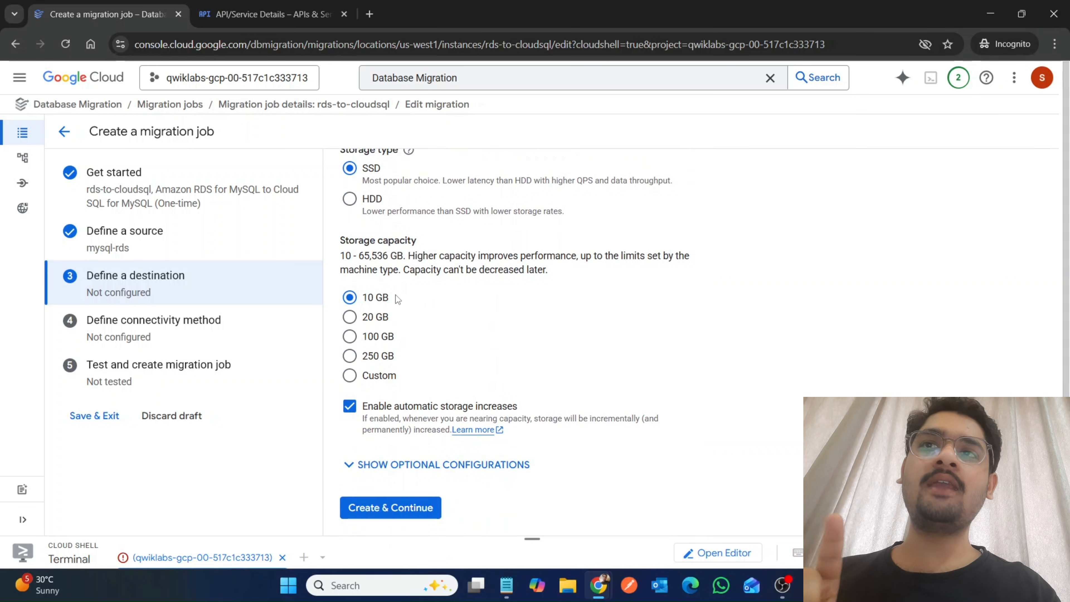
scroll(398, 299, up, 8)
scroll(397, 299, down, 8)
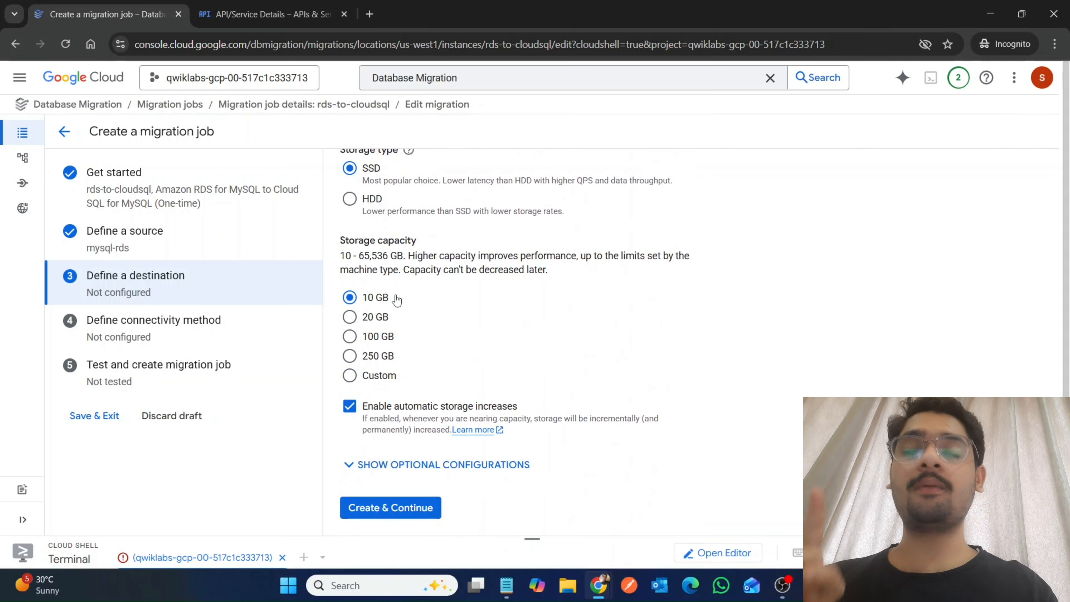
click(359, 512)
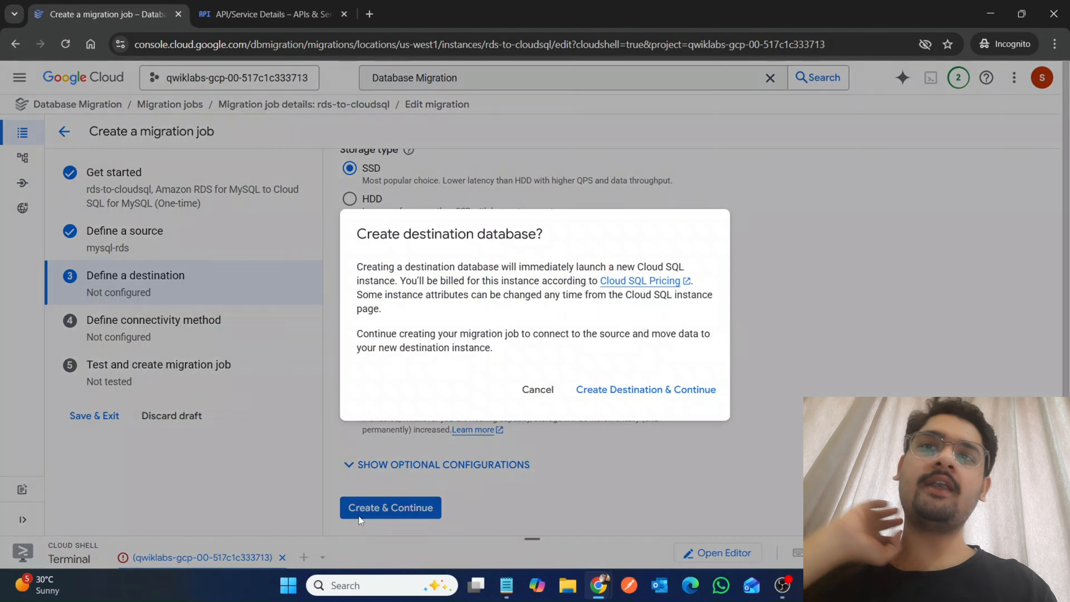
click(599, 392)
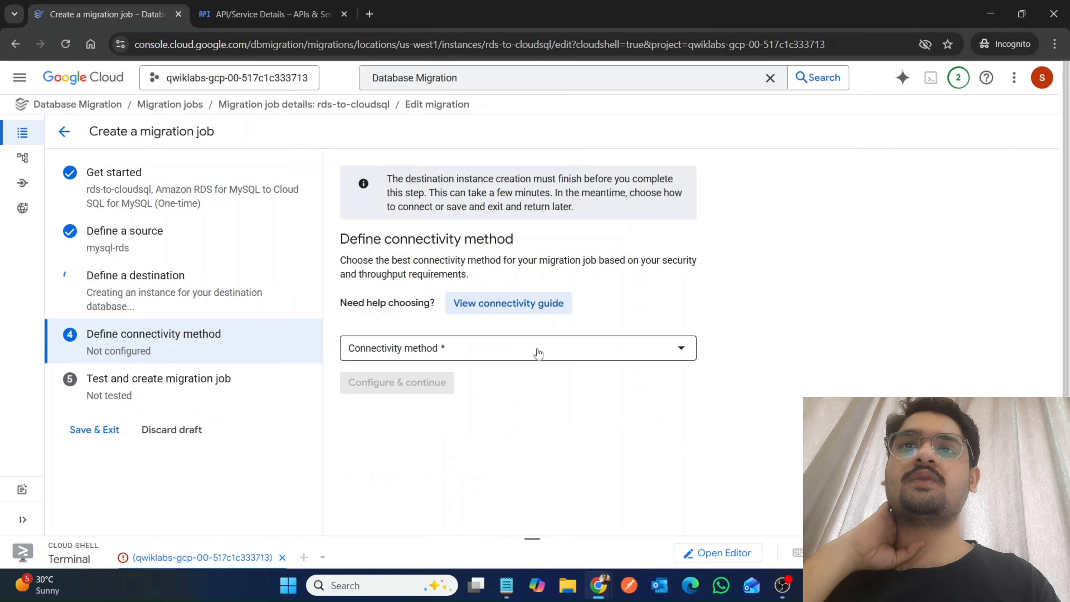
Choose IP allowlist as the migration job's connectivity method and review its source configuration notes.
click(537, 350)
click(420, 370)
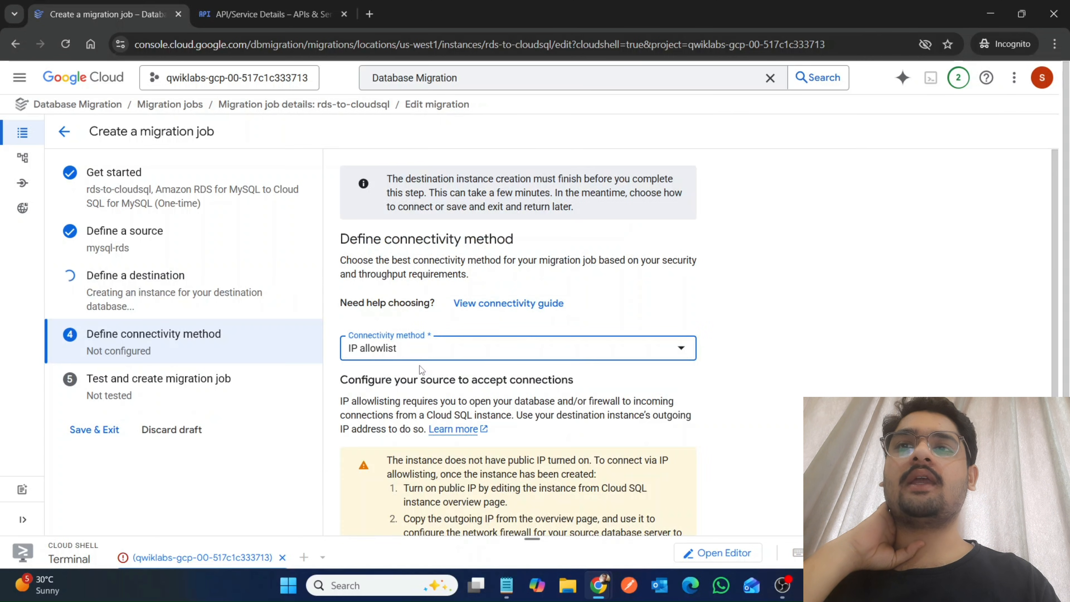
scroll(579, 403, down, 2)
scroll(578, 403, up, 2)
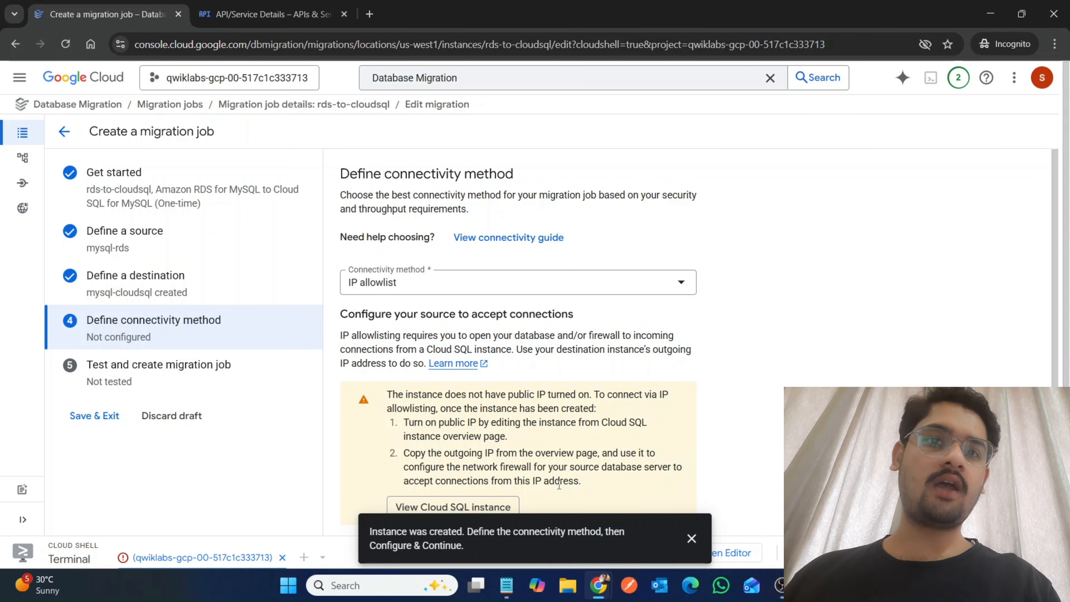
Try VPC peering as the connectivity method and switch back to IP allowlist.
scroll(558, 484, down, 1)
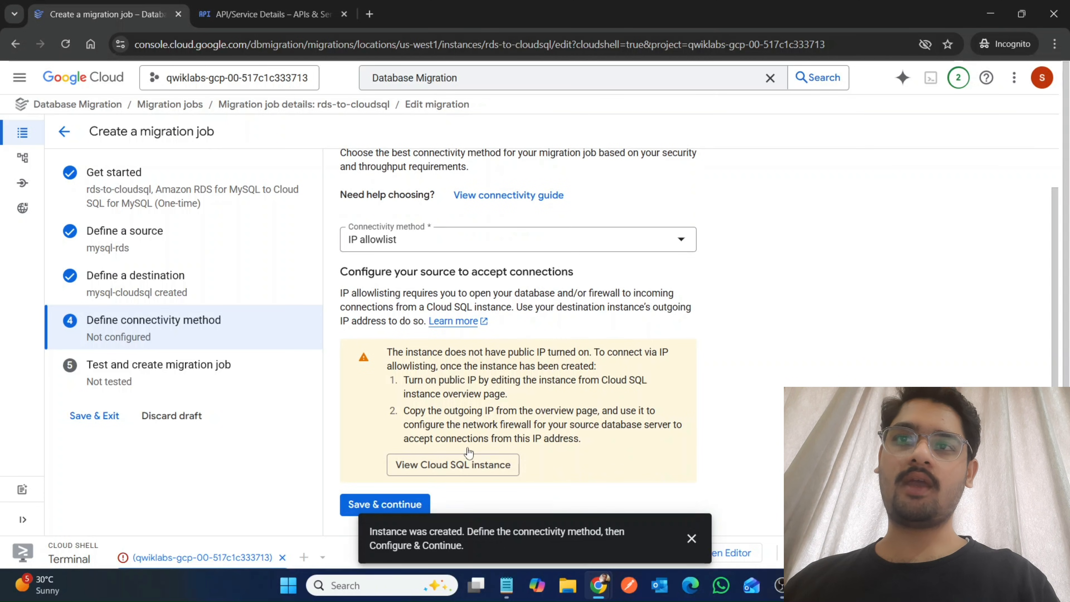
click(478, 236)
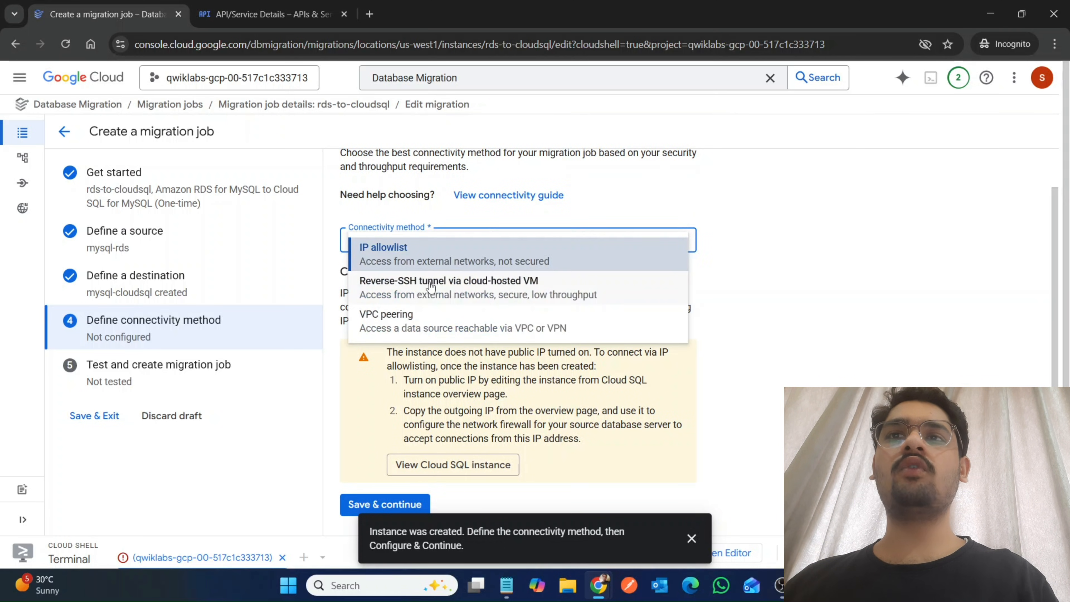
click(414, 323)
click(440, 281)
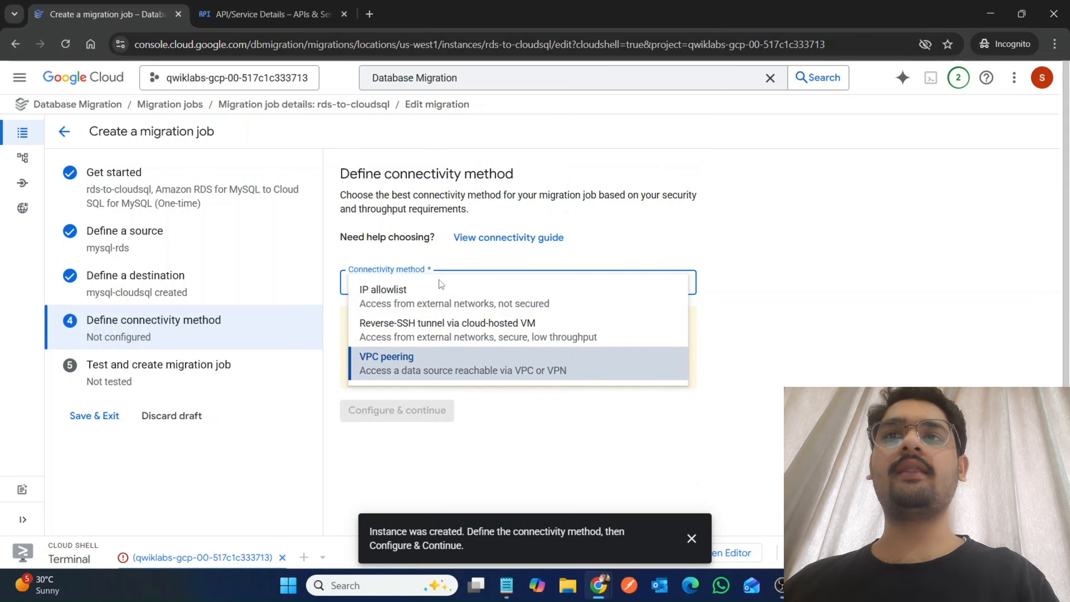
click(440, 293)
scroll(607, 402, down, 1)
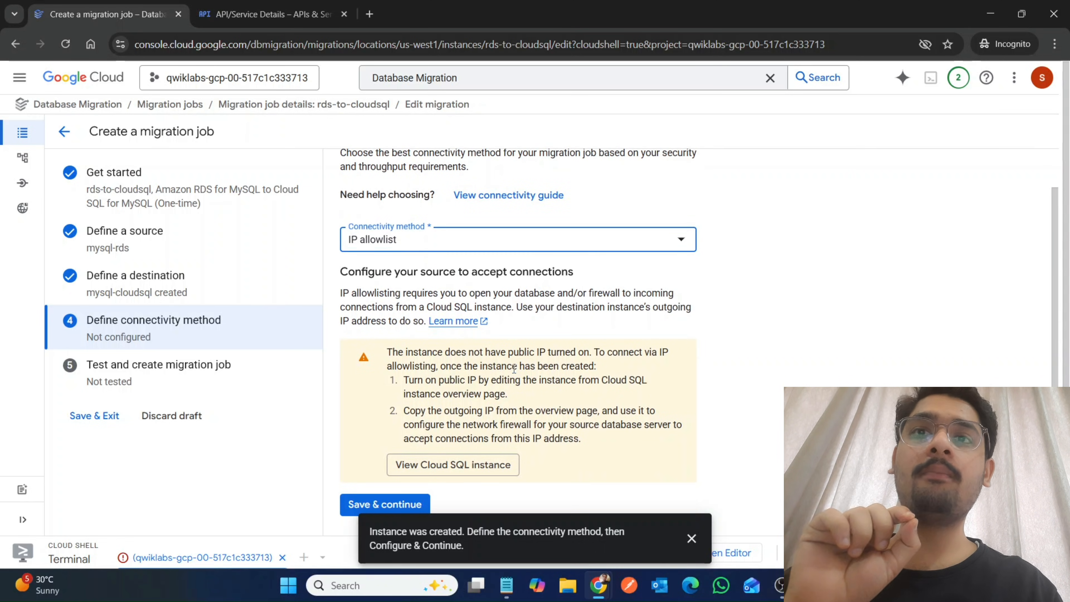
Review the created destination's zone and IP connection settings, and return to the connectivity method, keeping IP allowlist.
click(186, 290)
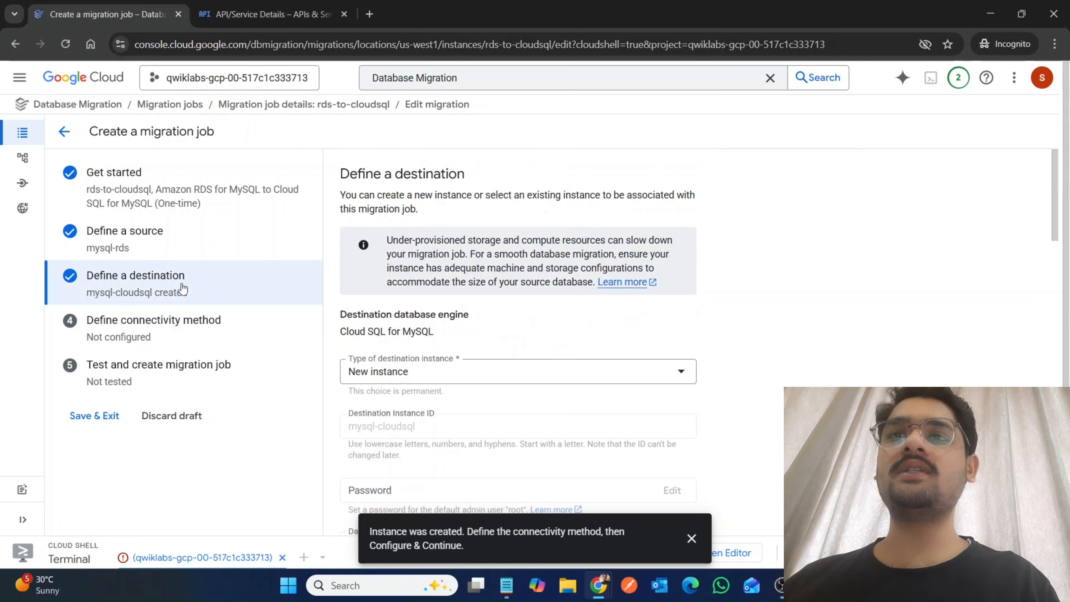
scroll(579, 347, down, 5)
scroll(578, 347, down, 10)
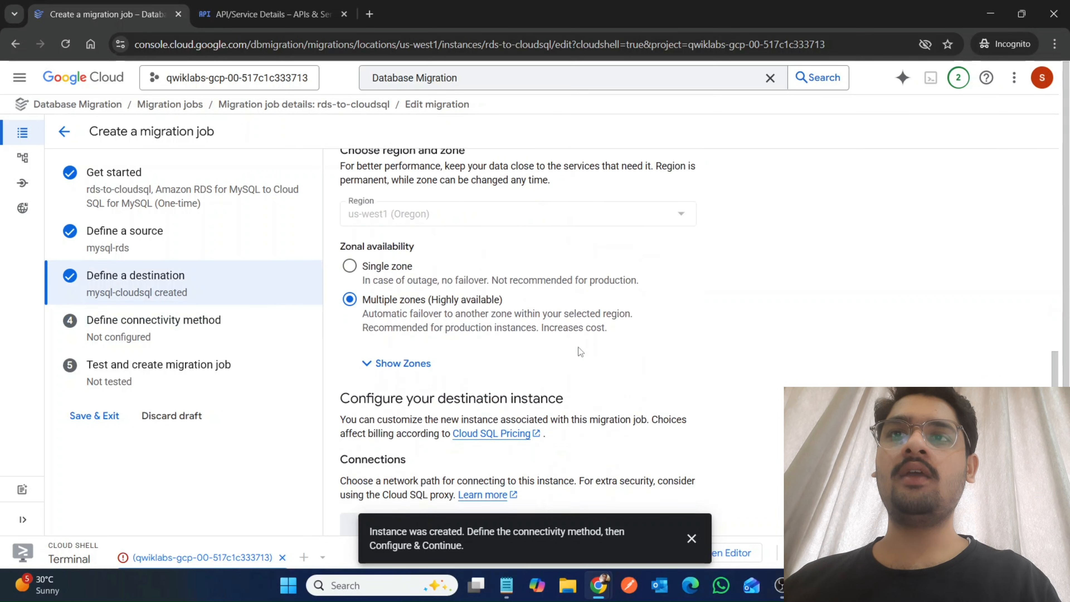
scroll(579, 347, down, 1)
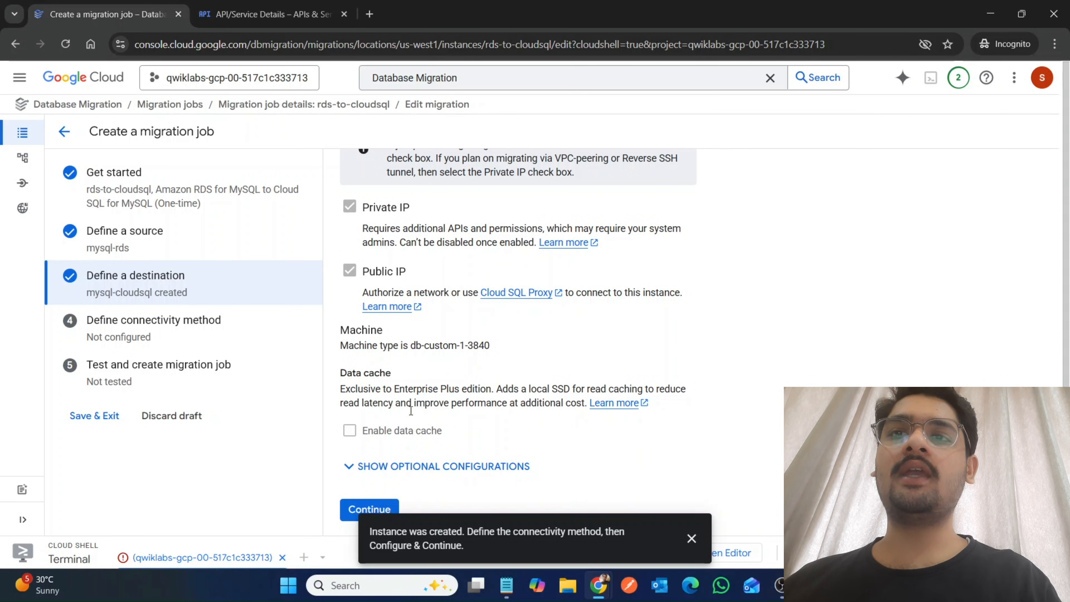
click(395, 510)
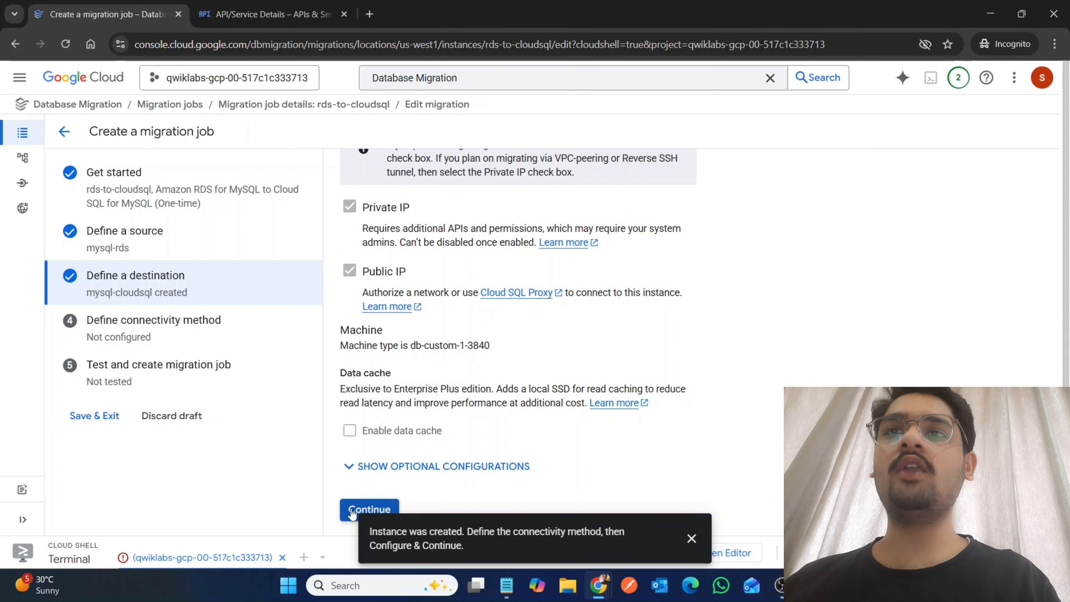
click(421, 289)
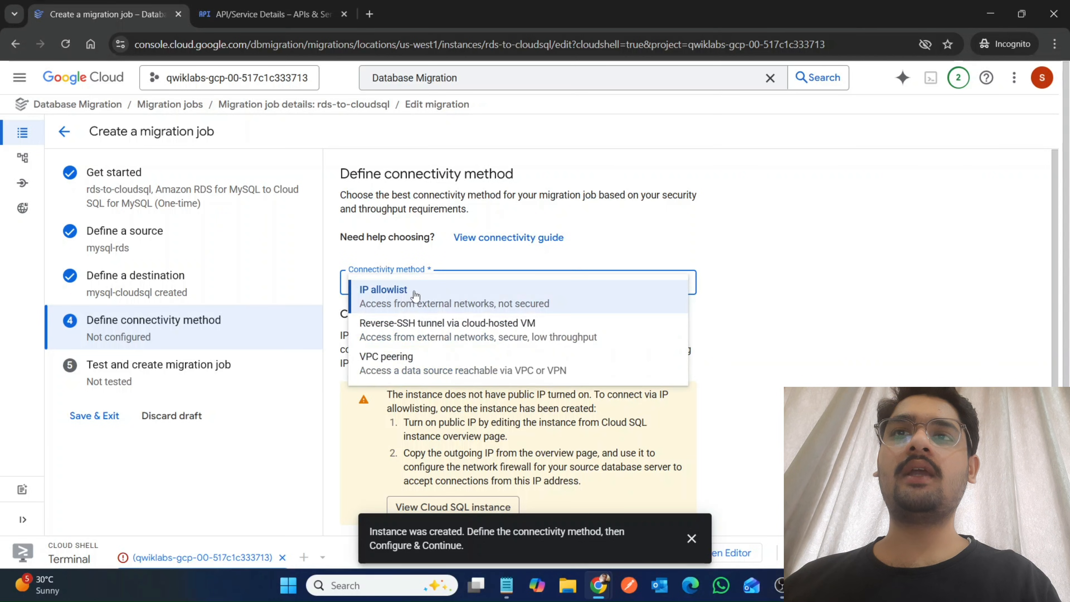
click(400, 300)
scroll(438, 371, down, 1)
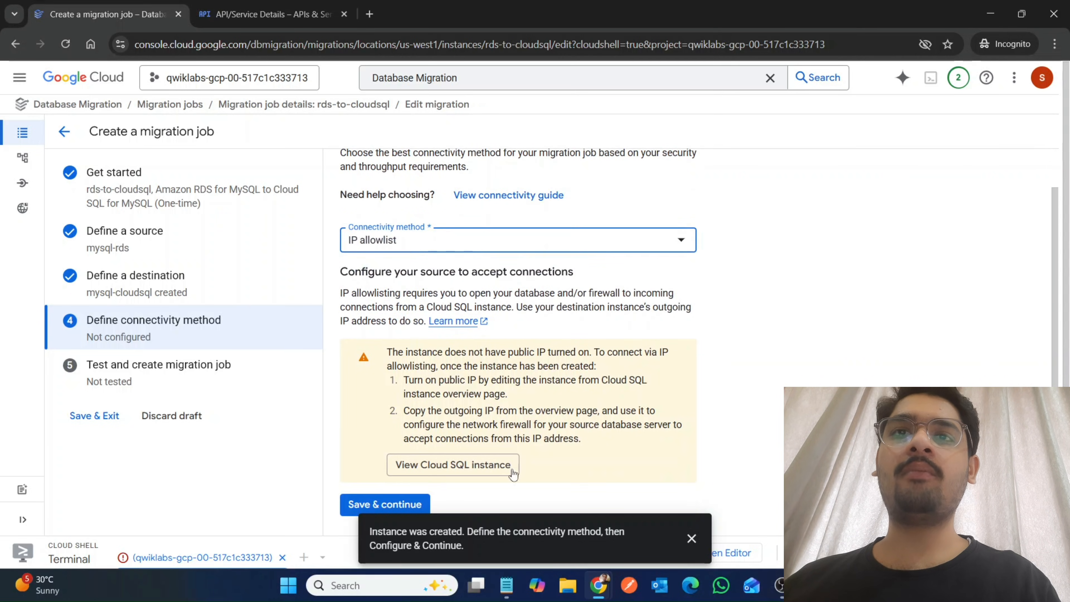
Open the overview of the mysql-cloudsql instance and examine its public and outgoing IP addresses.
click(480, 464)
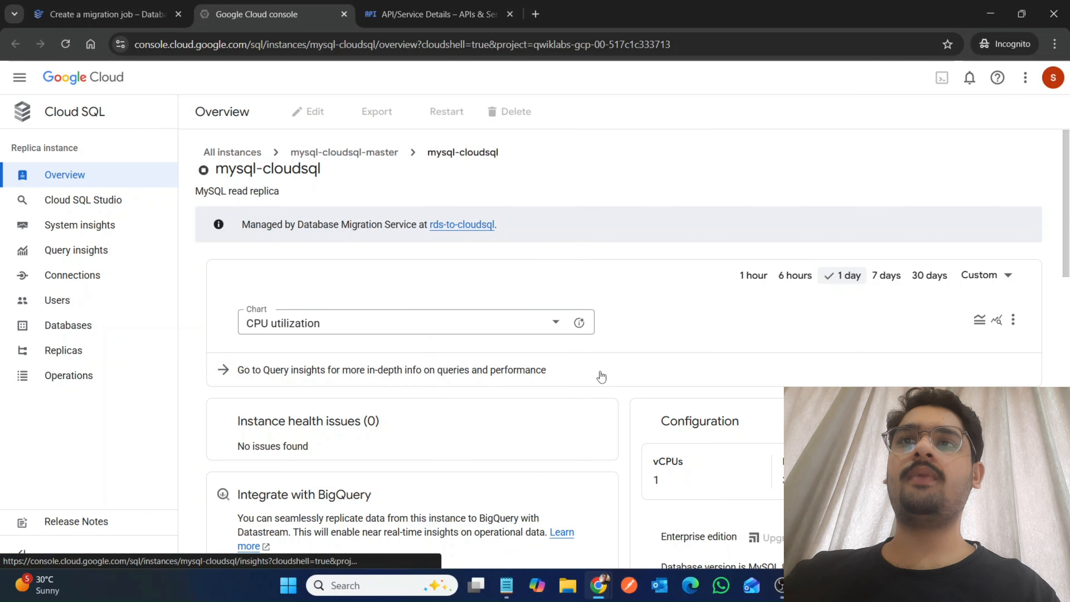
scroll(601, 375, down, 6)
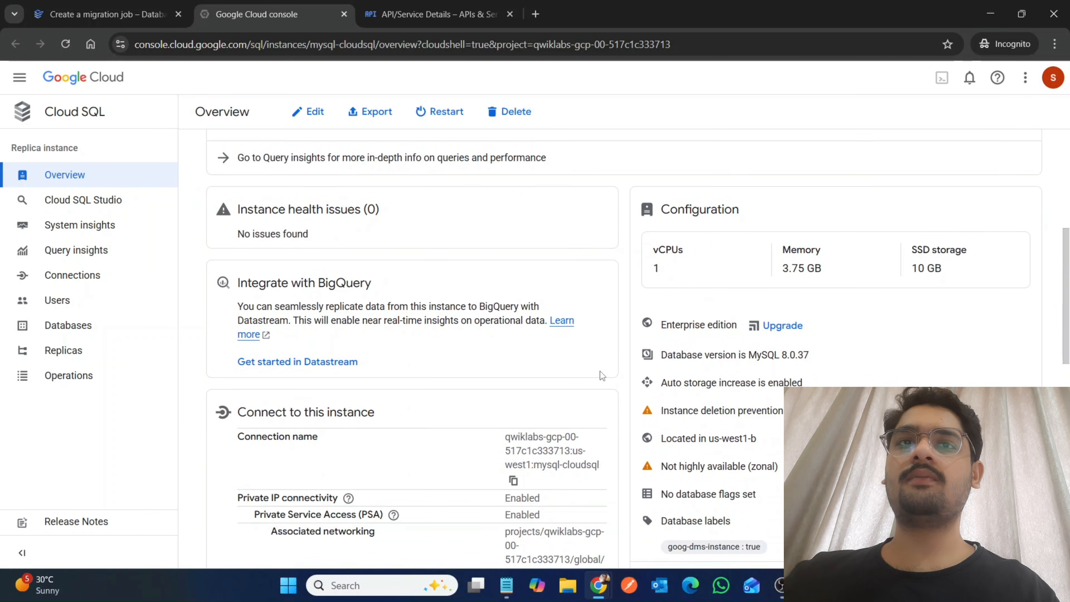
scroll(413, 473, down, 5)
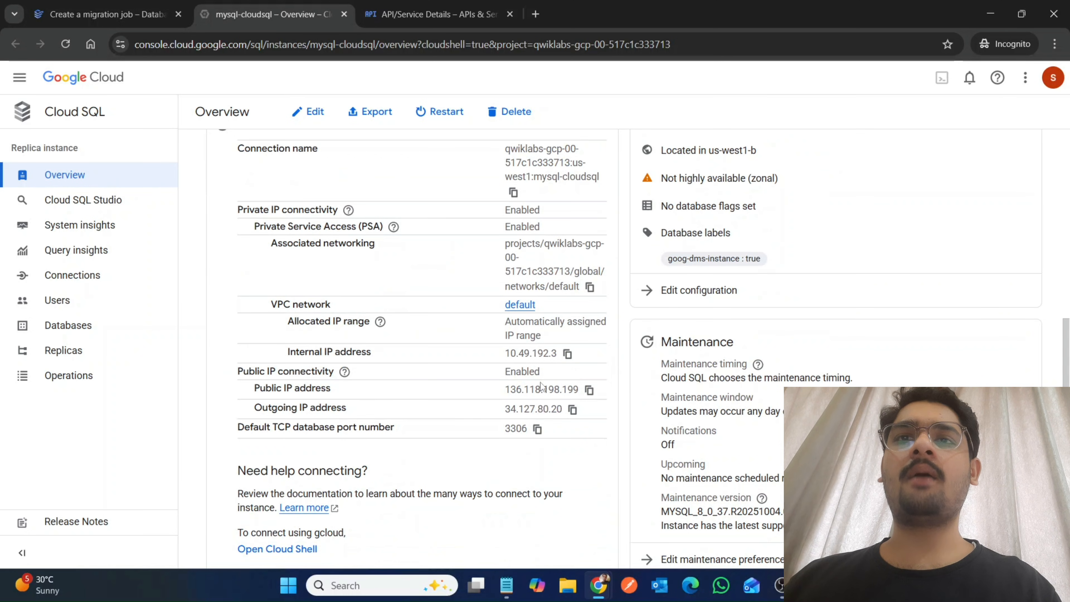
Copy the mysql-cloudsql instance's public IP address 136.118.198.199 into the Notepad notes below 3.229.202.88.
drag(502, 390, 580, 392)
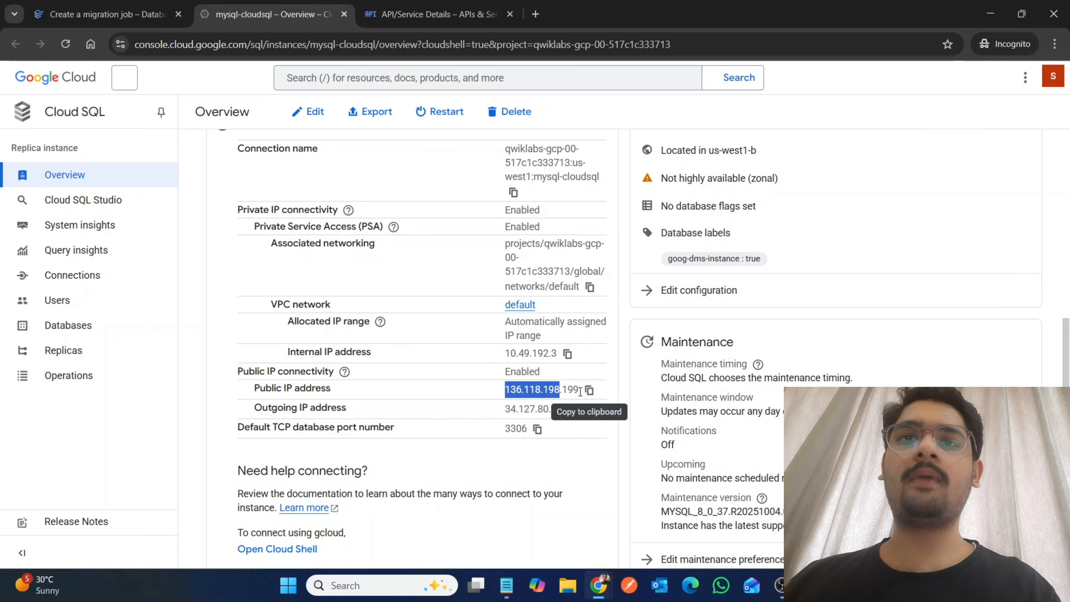
double_click(567, 389)
key(ctrl+c)
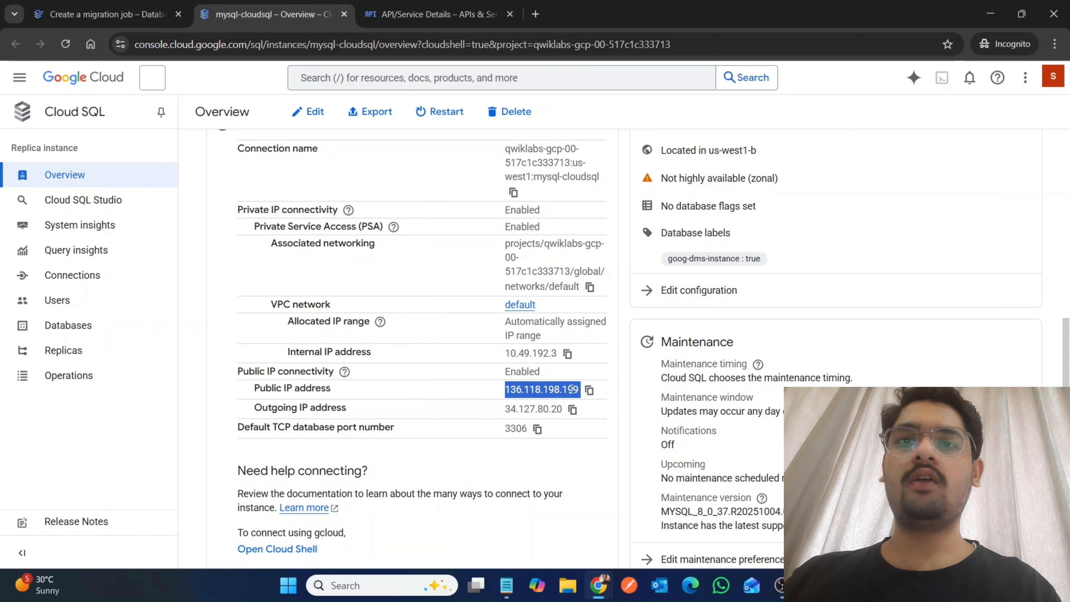
click(500, 586)
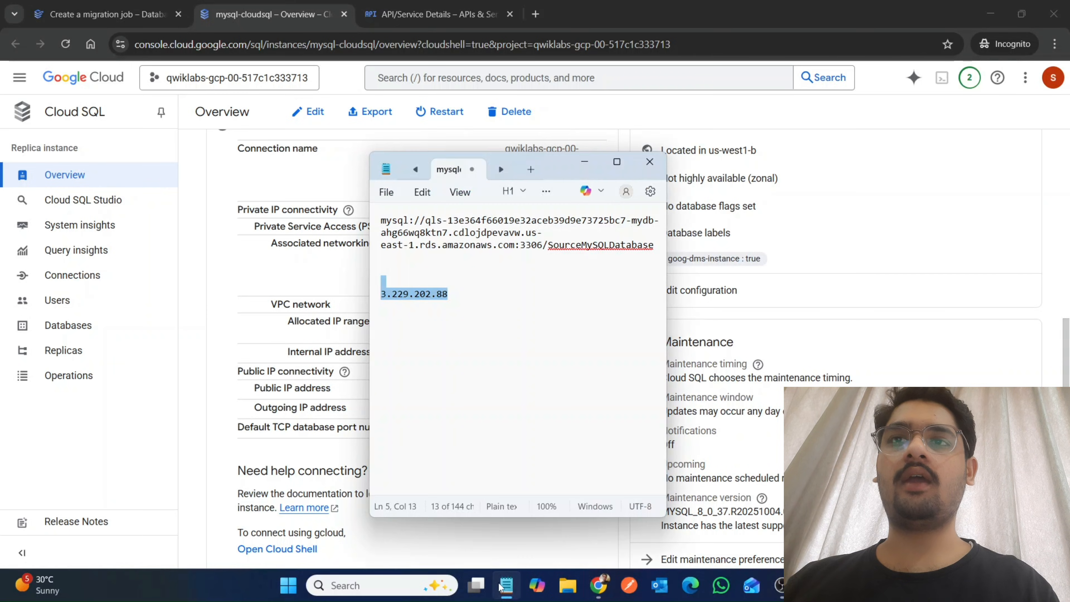
click(490, 297)
key(Return)
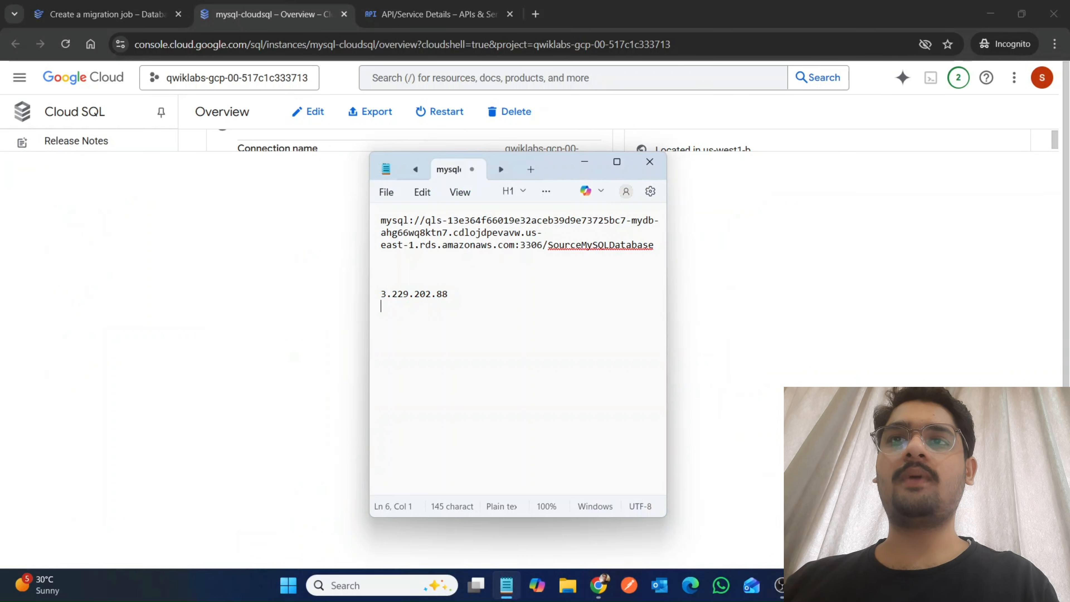
key(Return)
key(ctrl+v)
Close the Service Networking API page and save the migration job's IP allowlist connectivity to continue.
click(741, 347)
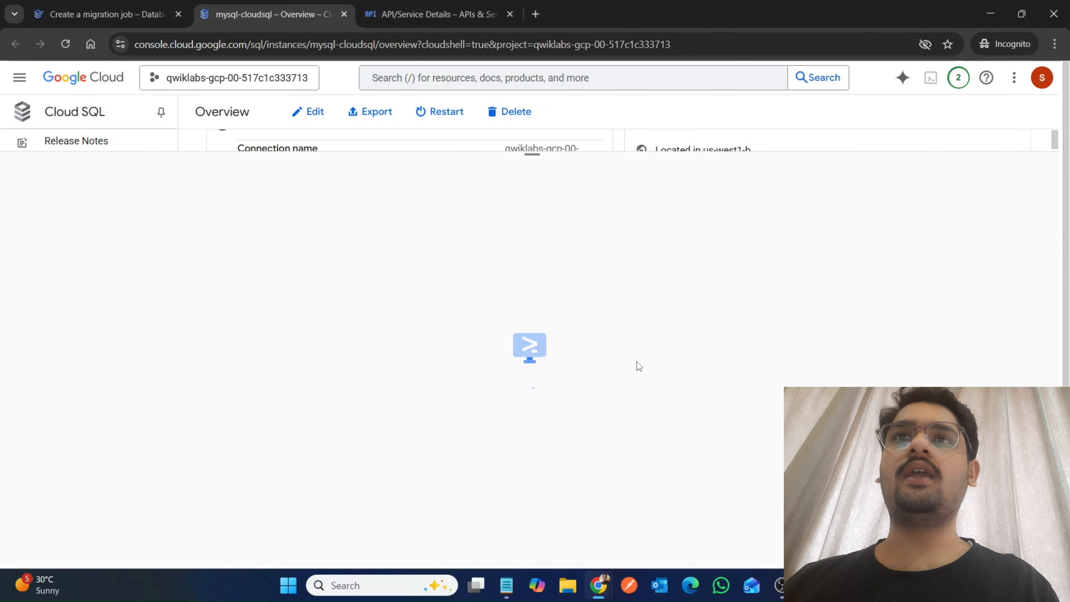
click(455, 6)
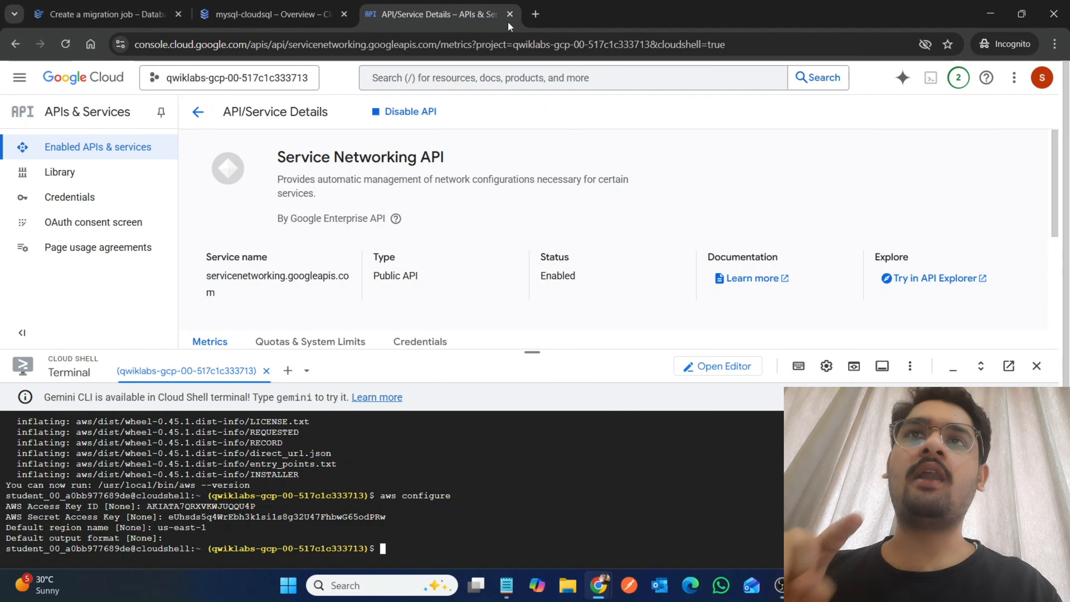
click(510, 14)
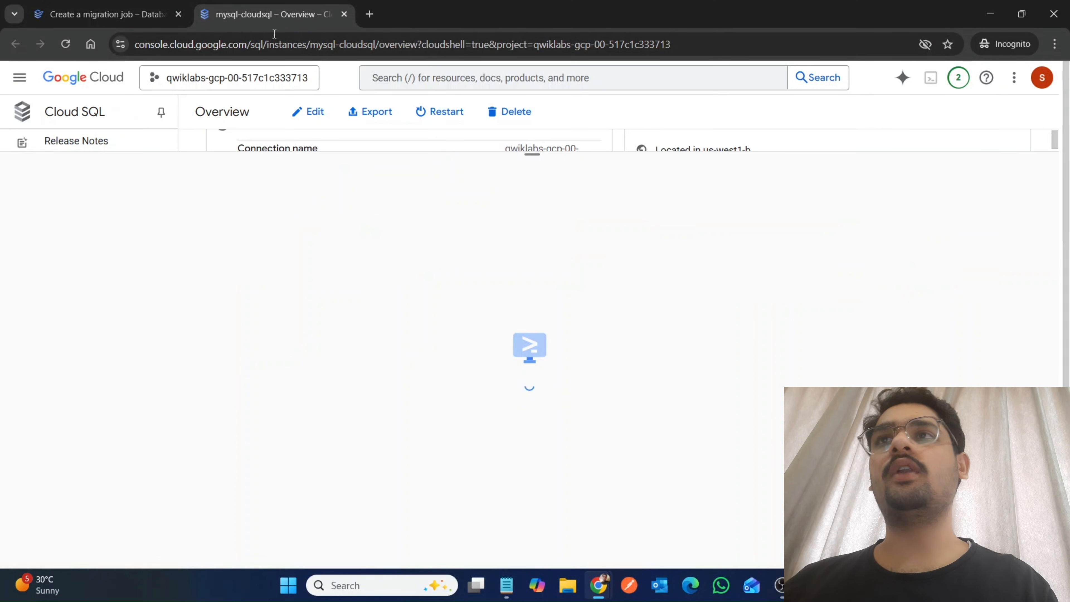
click(103, 14)
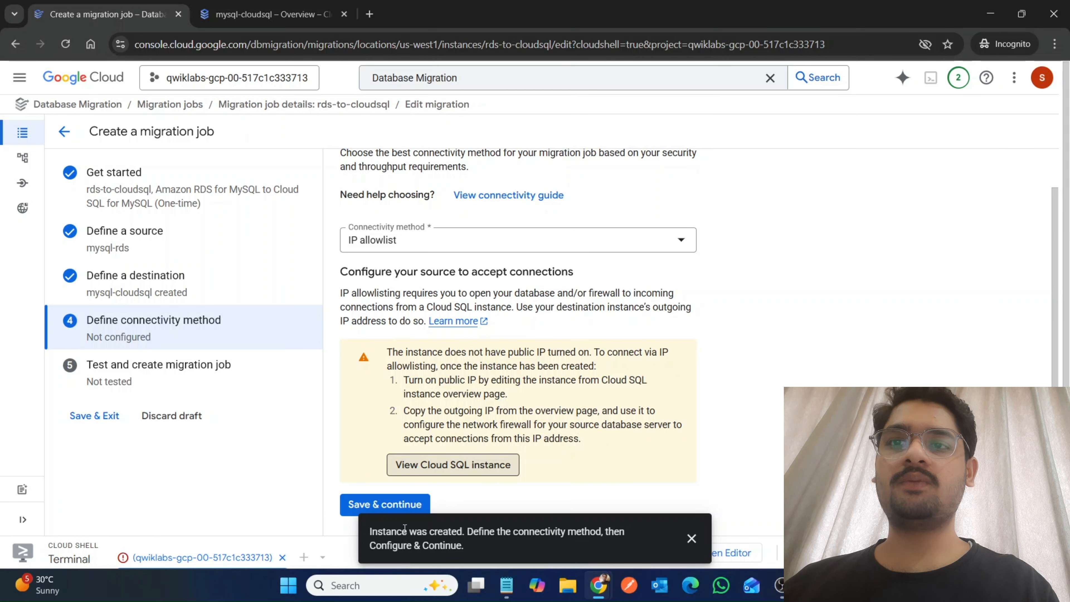
click(375, 507)
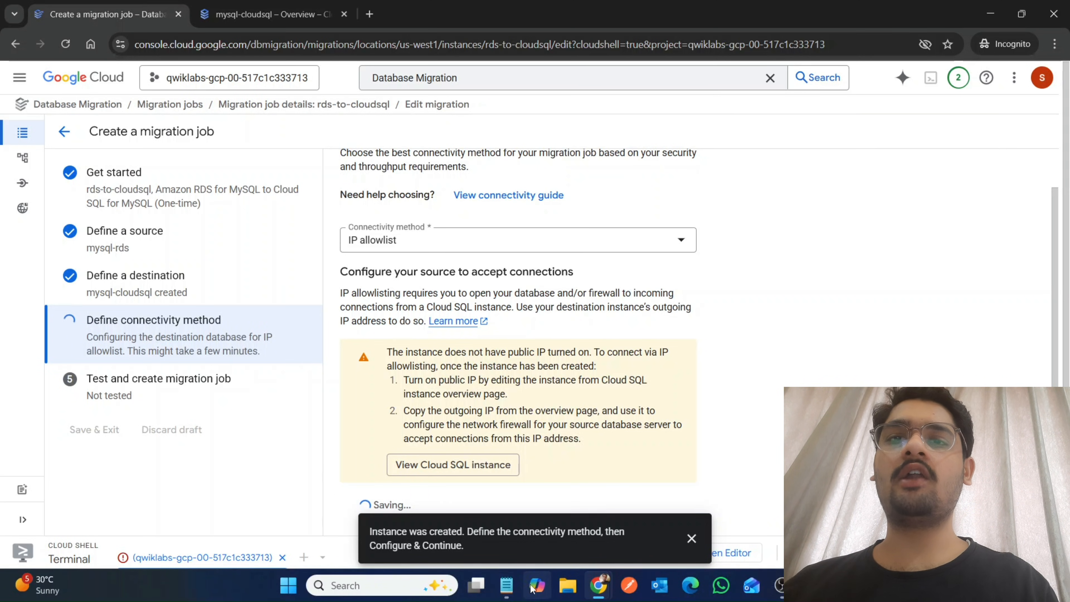
Read the lab instructions on defining the connectivity method and copying the destination outgoing IP addresses.
mouse_move(598, 585)
click(532, 543)
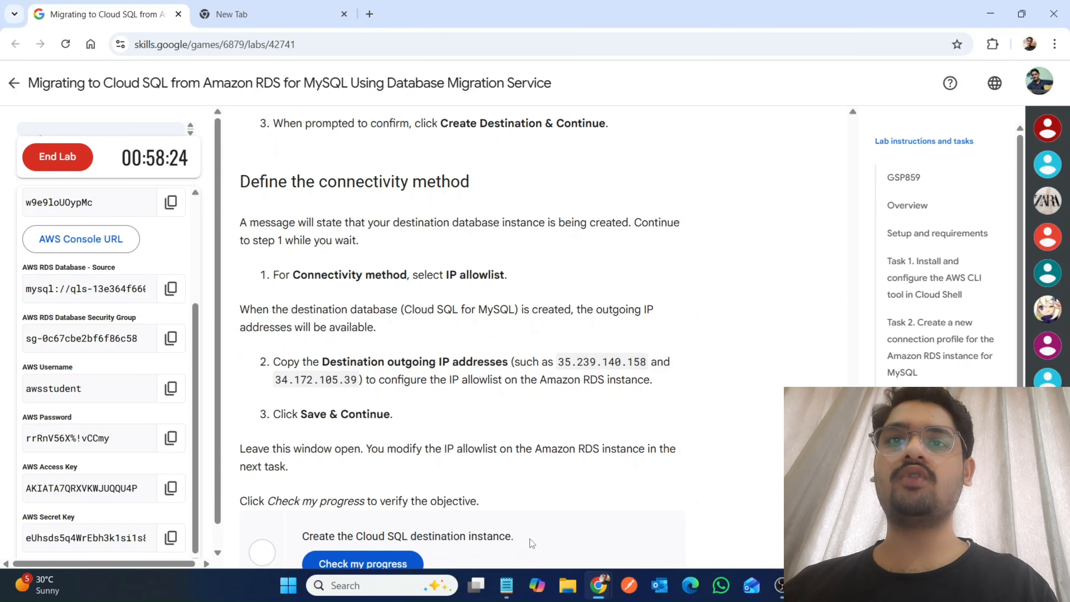
scroll(534, 545, down, 1)
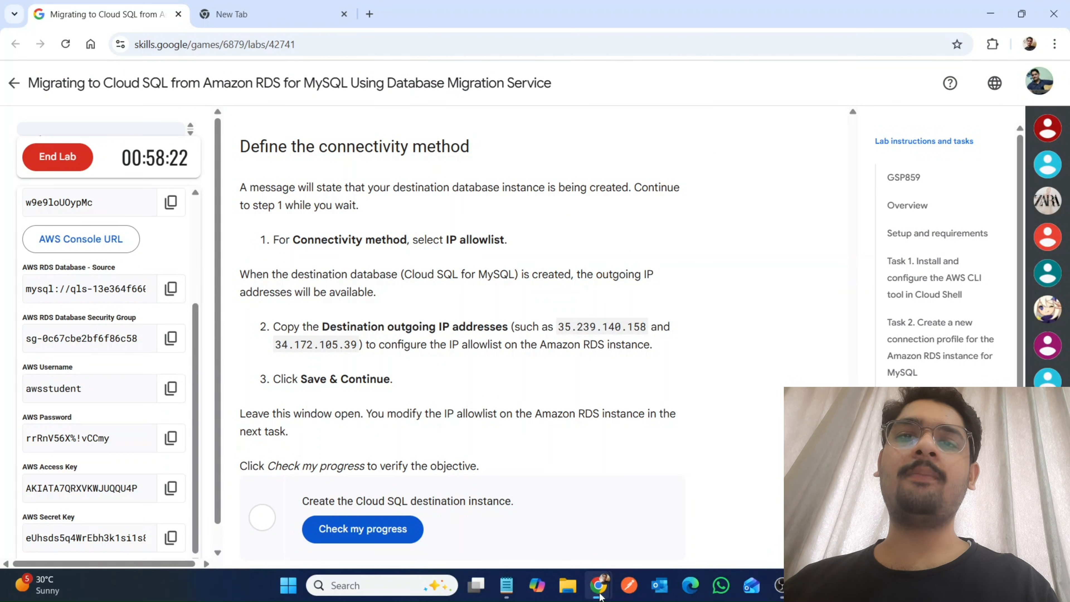
Replace the public IP in the Notepad notes with the mysql-cloudsql instance's outgoing IP address 34.127.80.20.
mouse_move(600, 593)
click(664, 523)
click(260, 2)
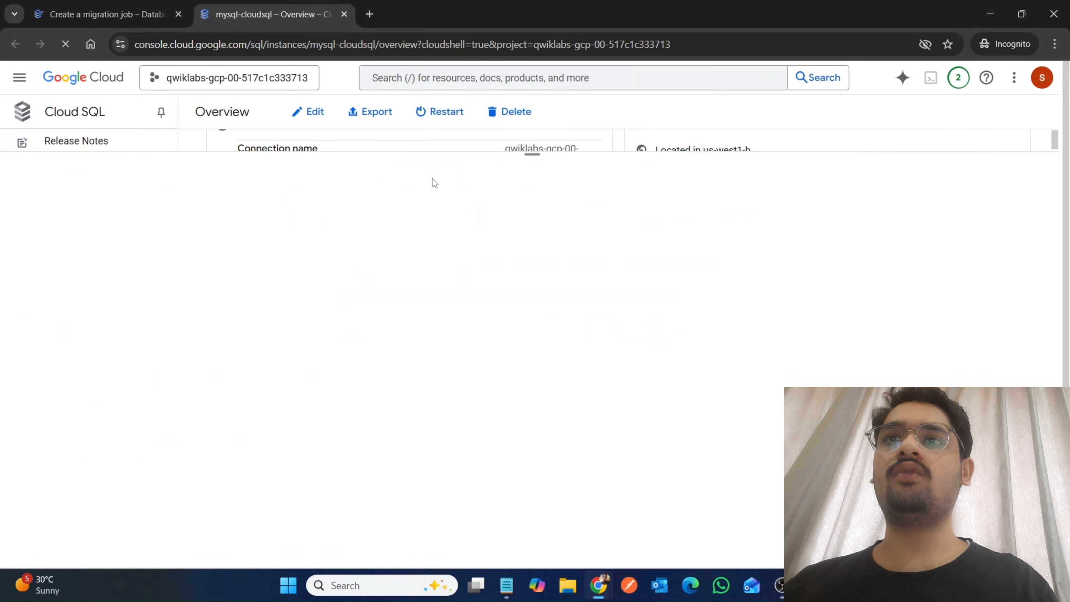
drag(533, 155, 544, 442)
scroll(438, 374, down, 2)
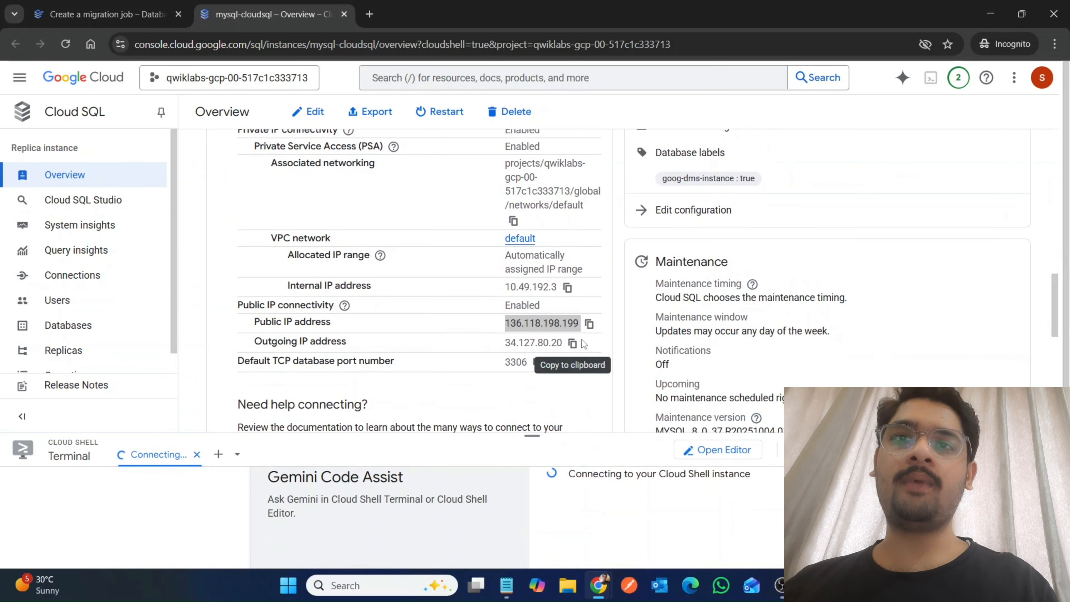
click(573, 343)
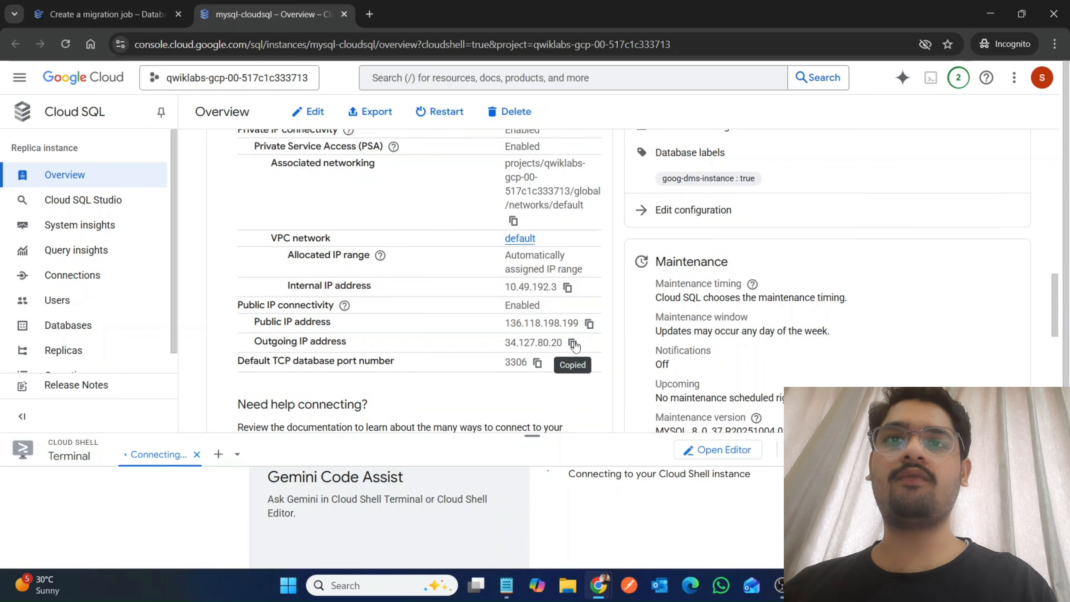
click(509, 585)
drag(469, 332, 375, 336)
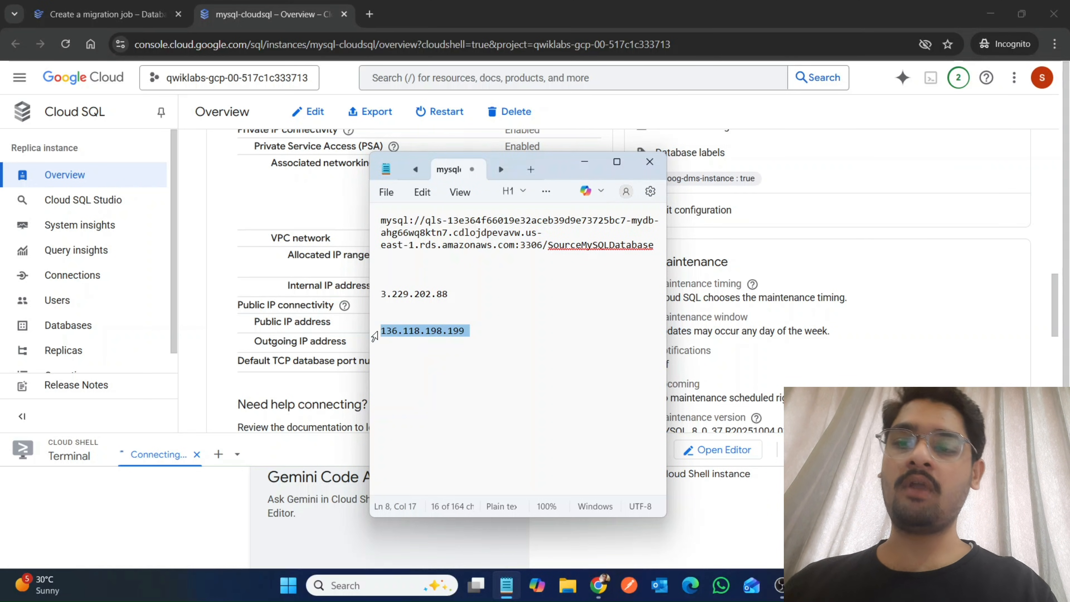
key(ctrl+v)
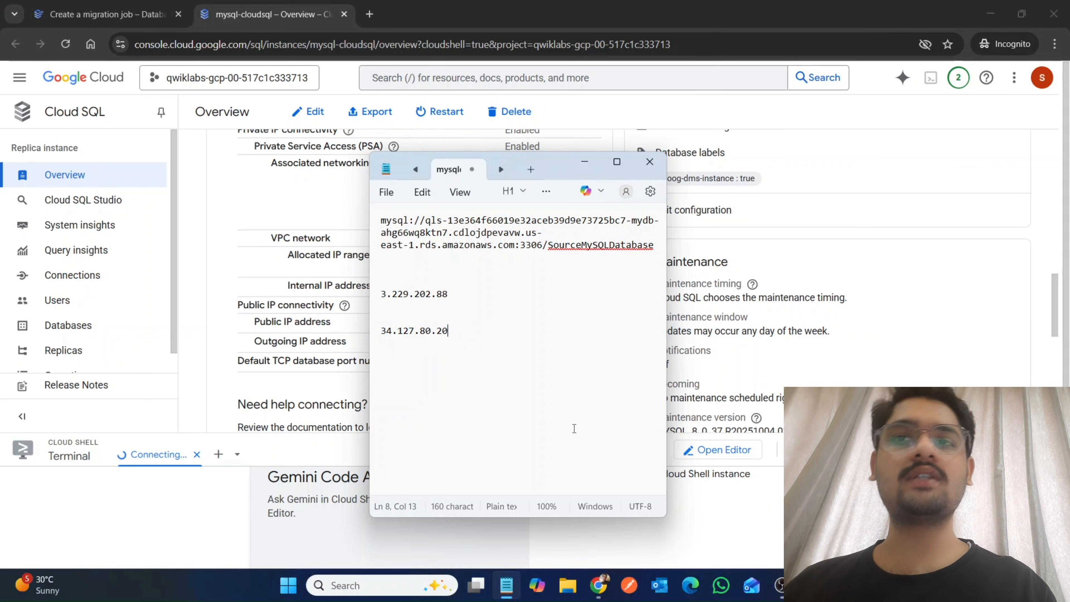
click(314, 400)
Start the test of the rds-to-cloudsql migration job and dismiss the instance-created notification.
click(89, 4)
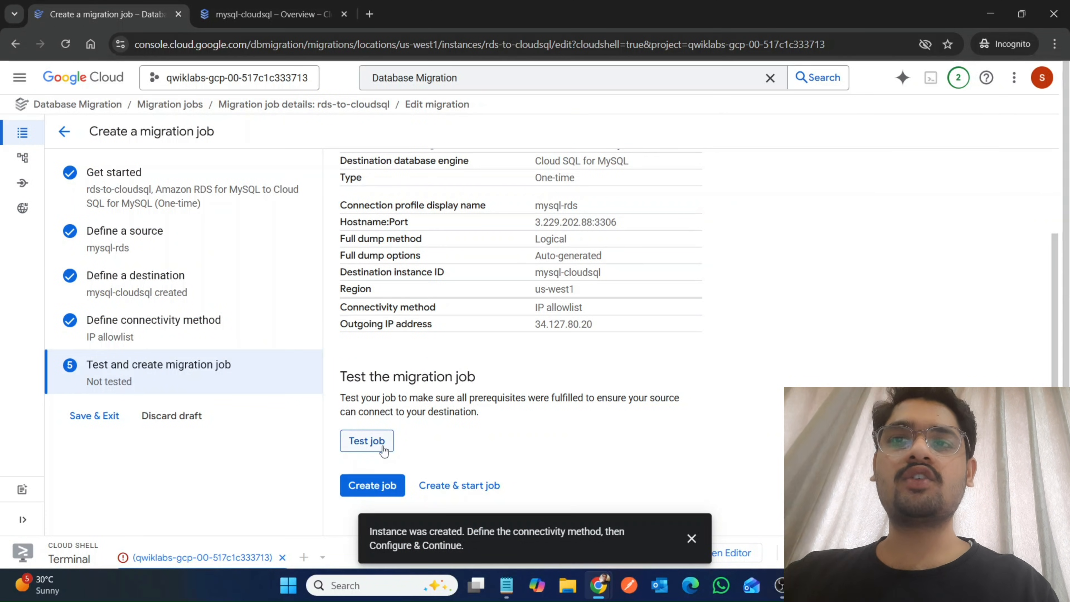
click(366, 440)
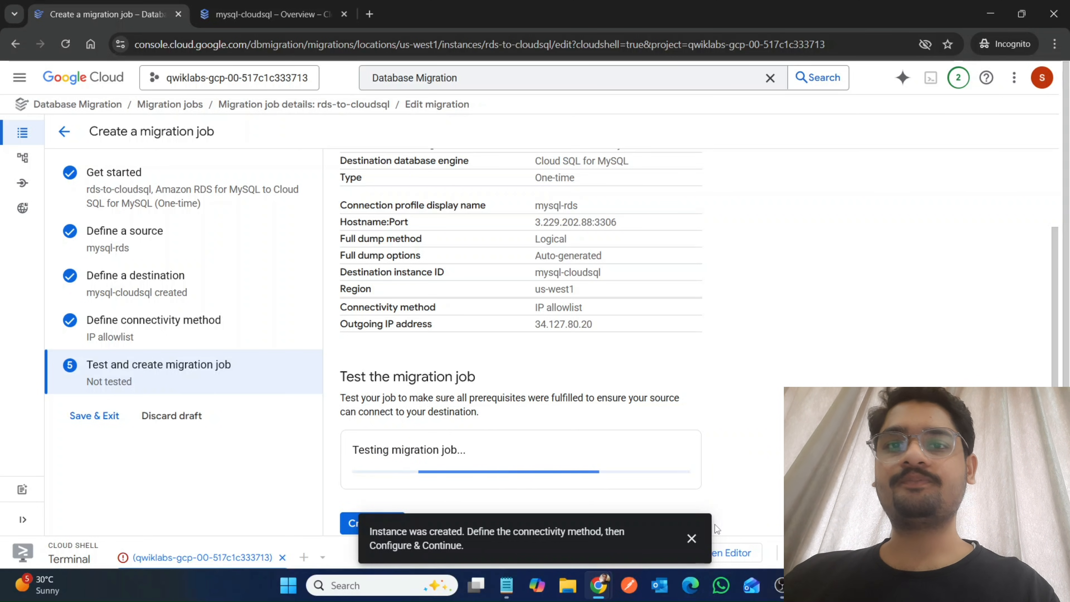
click(691, 538)
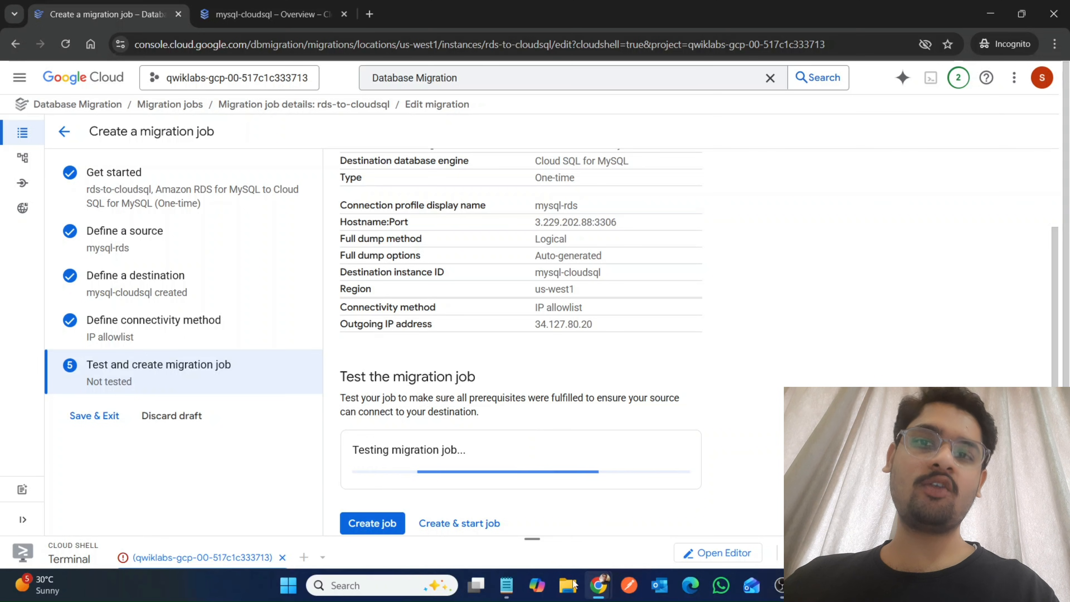
Compare the outgoing IP address in the notes with the one in the migration job summary.
click(506, 584)
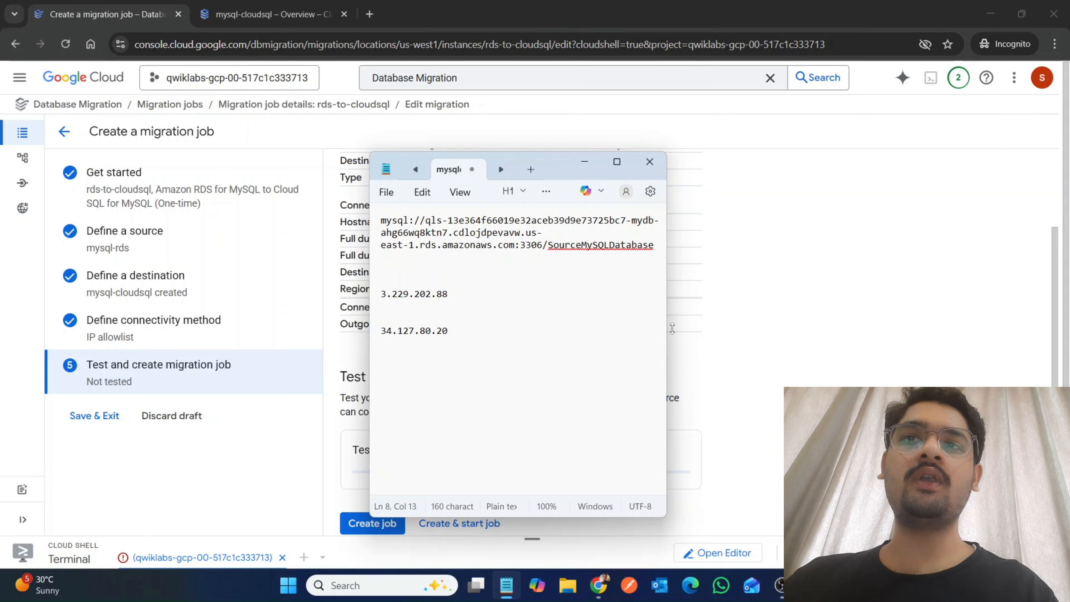
drag(734, 327, 563, 336)
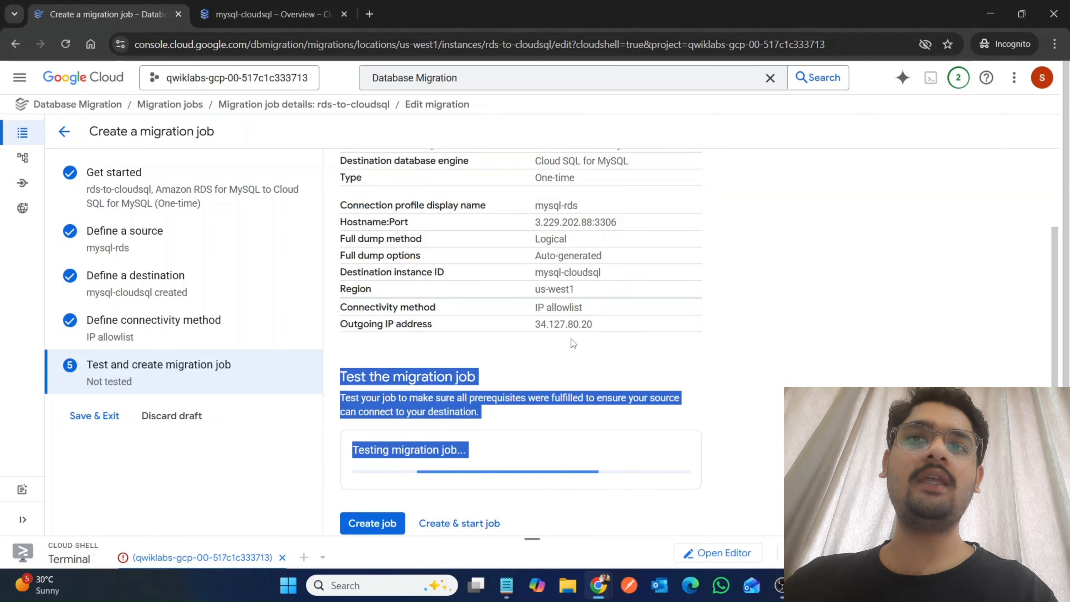
click(571, 340)
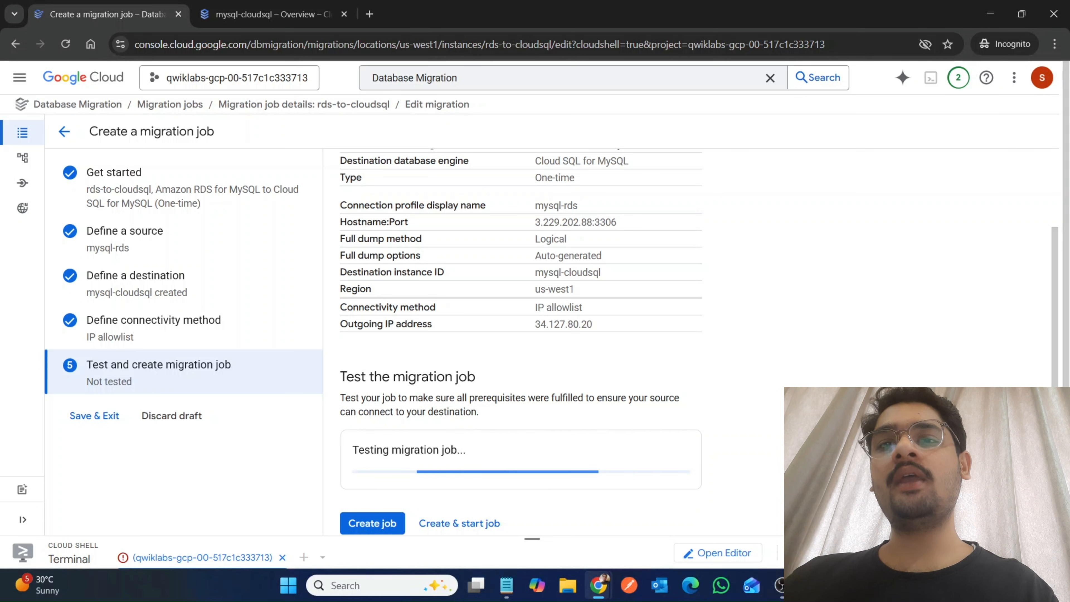
Check lab progress for "Create the Cloud SQL destination instance" and return to the running migration job test.
mouse_move(599, 585)
click(518, 502)
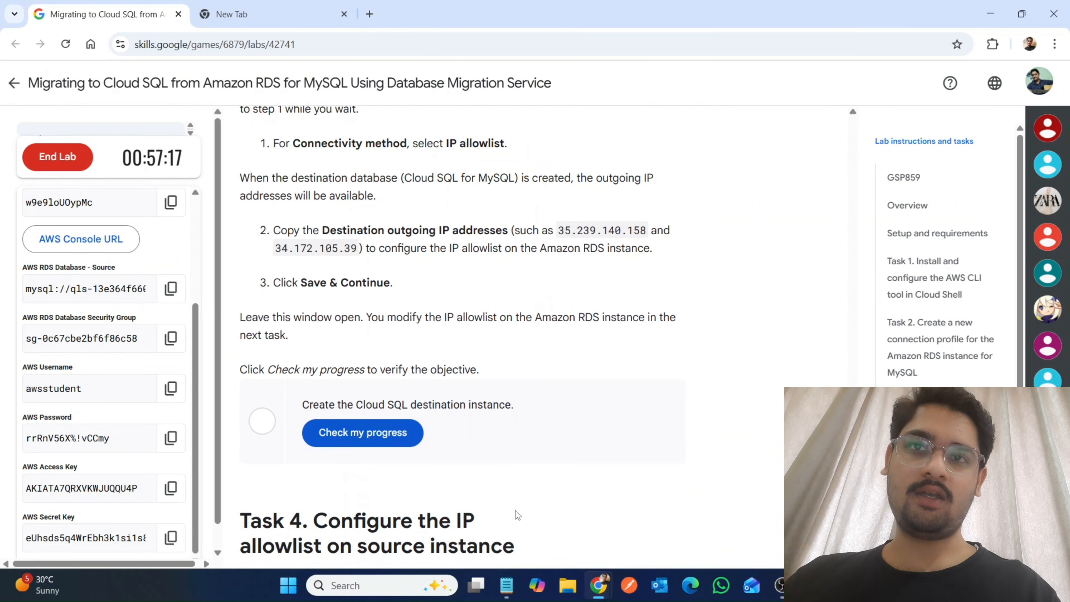
scroll(518, 515, down, 1)
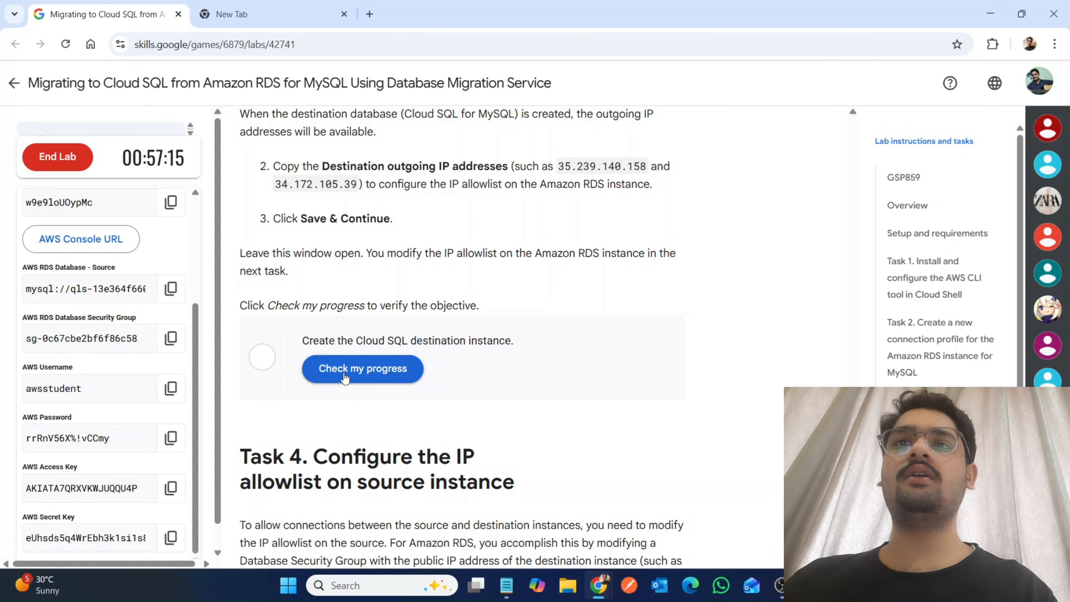
click(345, 377)
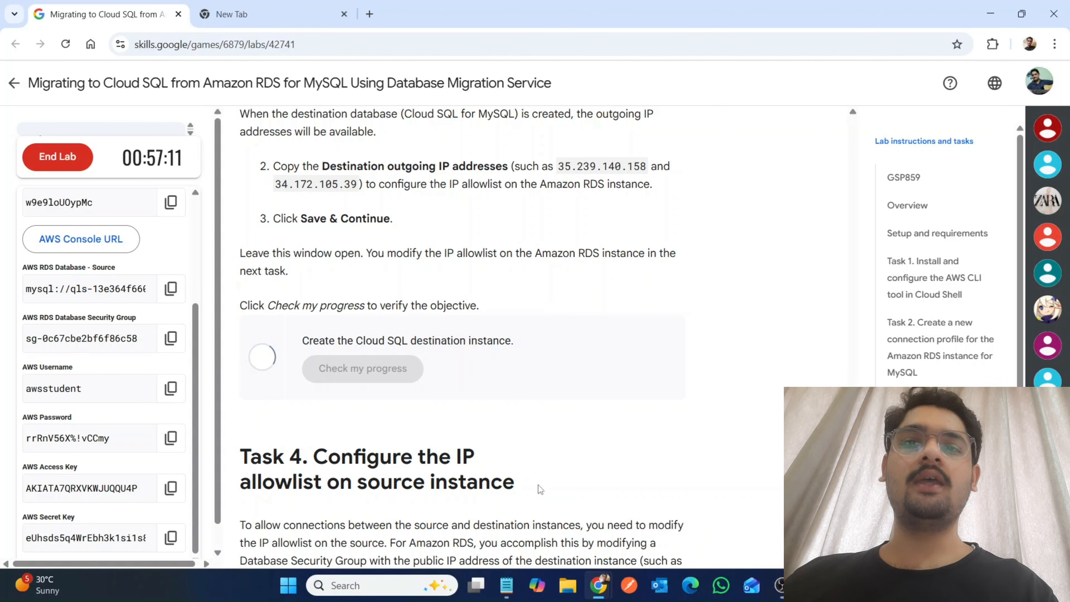
mouse_move(506, 585)
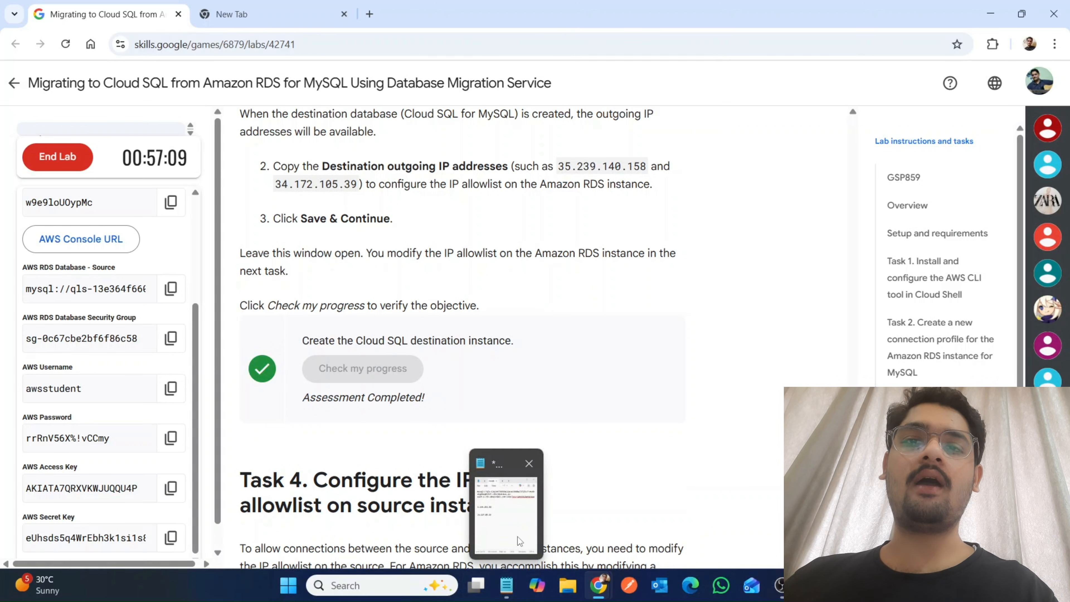
mouse_move(598, 584)
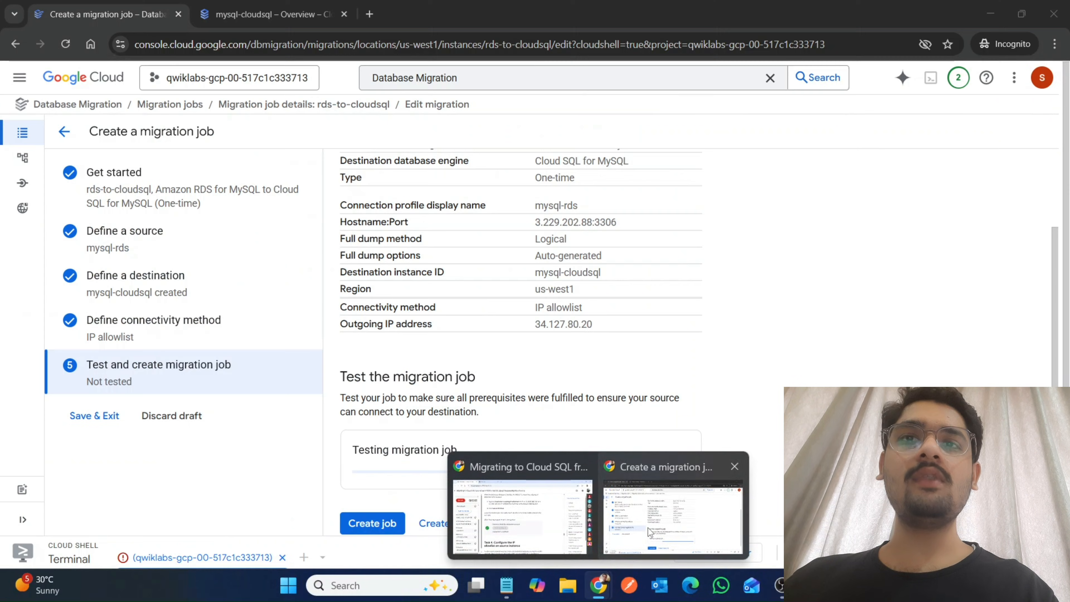
click(648, 531)
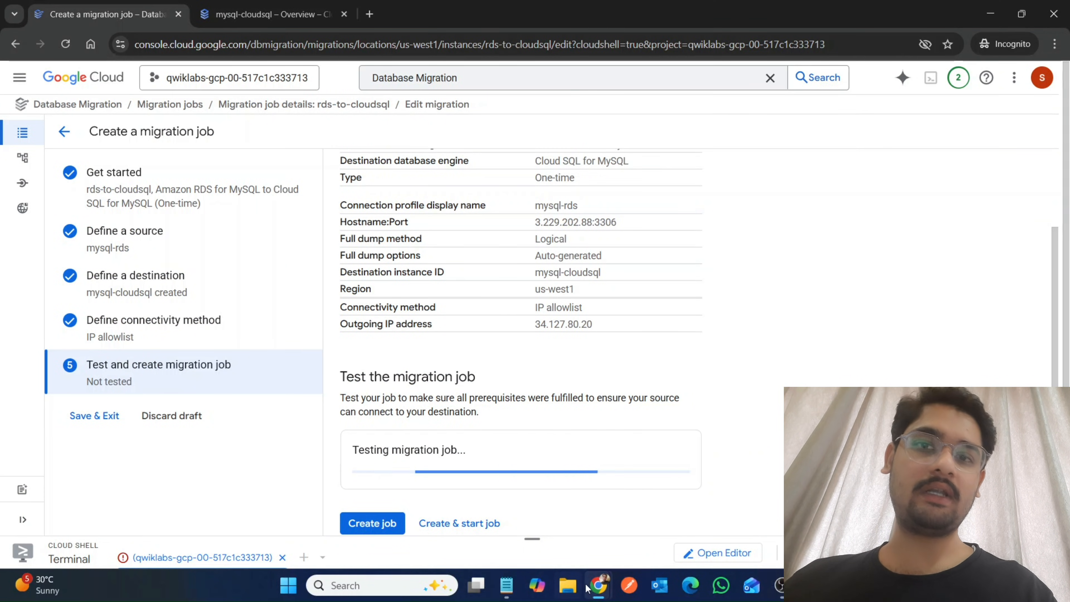
Copy the aws ec2 authorize-security-group-ingress command from Task 4 of the lab into the Notepad notes.
mouse_move(590, 586)
click(512, 534)
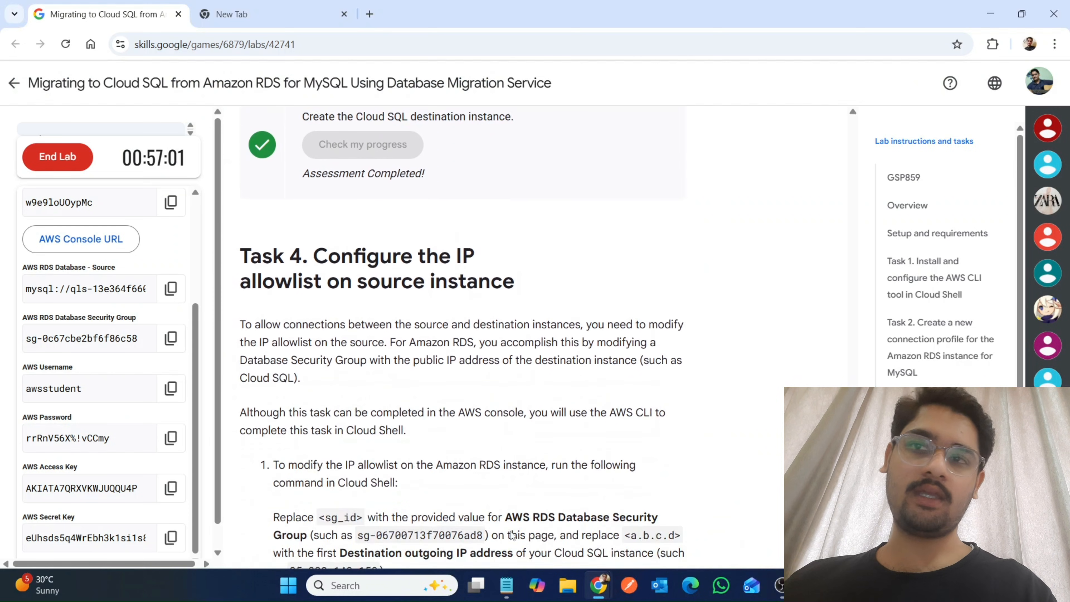
scroll(512, 535, down, 7)
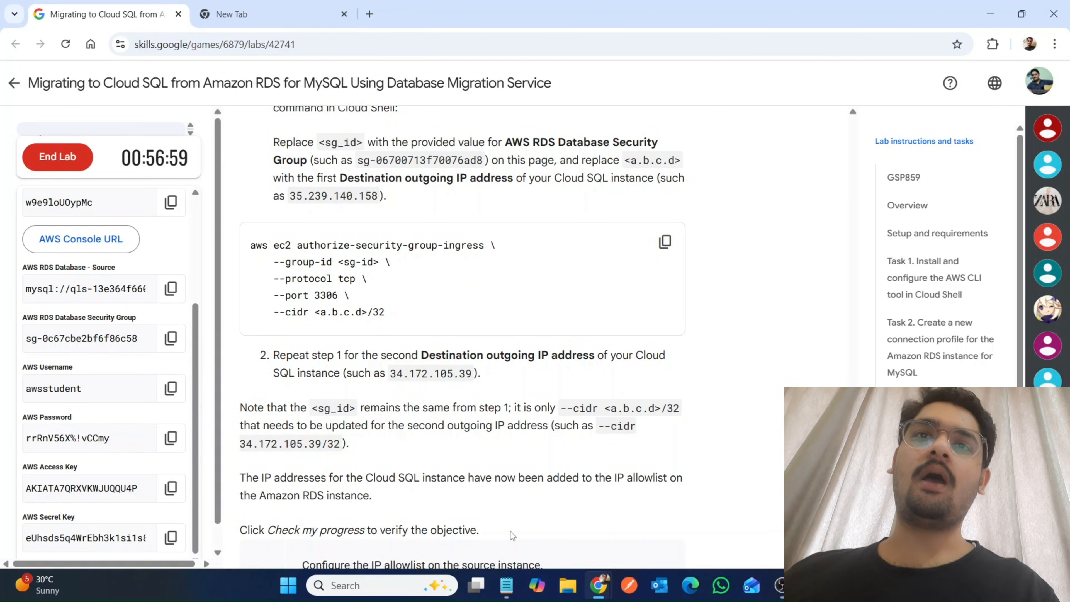
click(665, 241)
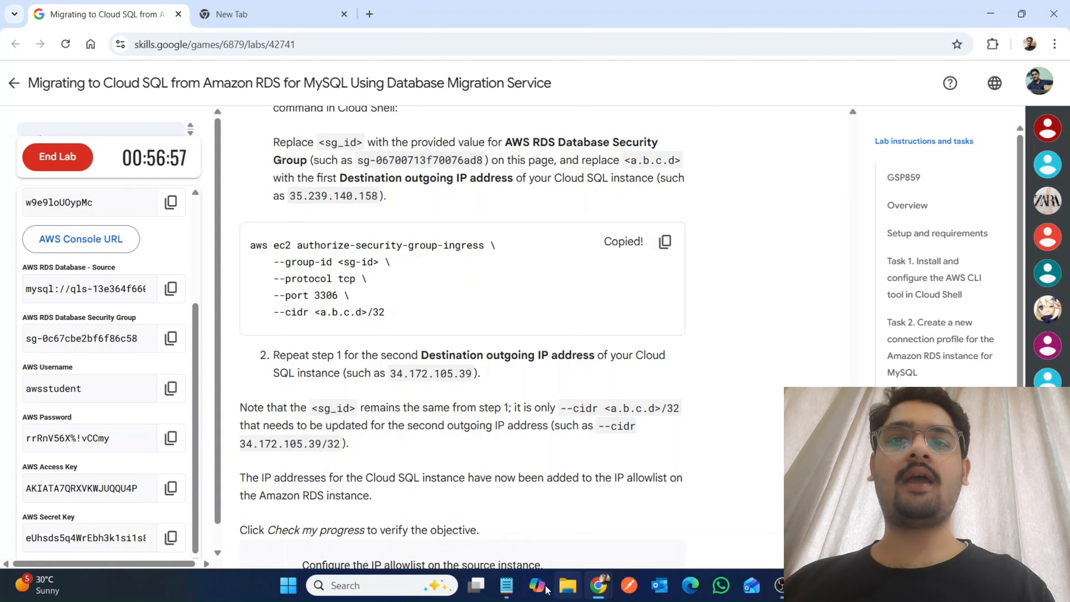
click(506, 585)
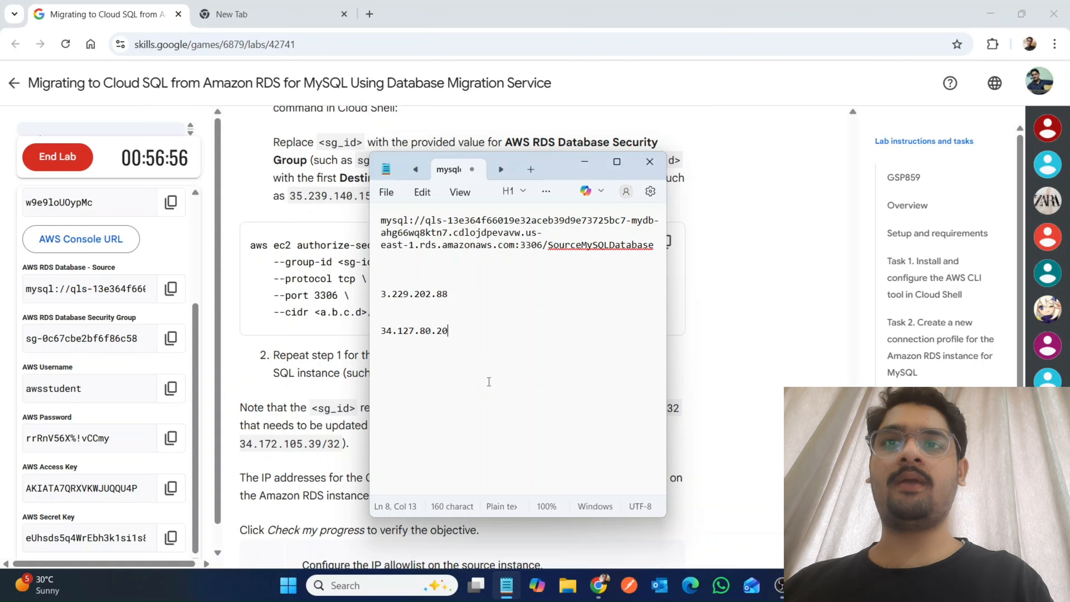
key(Return)
key(Return)
key(ctrl+v)
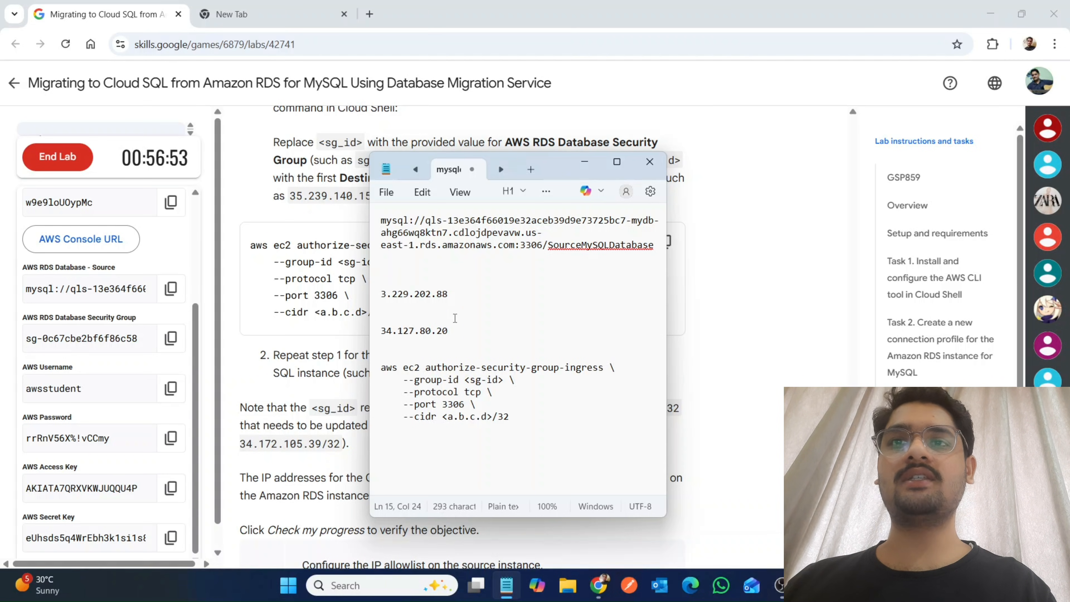
Replace the <a.b.c.d> placeholder of the command in the Notepad notes with the outgoing IP address 34.127.80.20, keeping /32.
drag(450, 330, 371, 331)
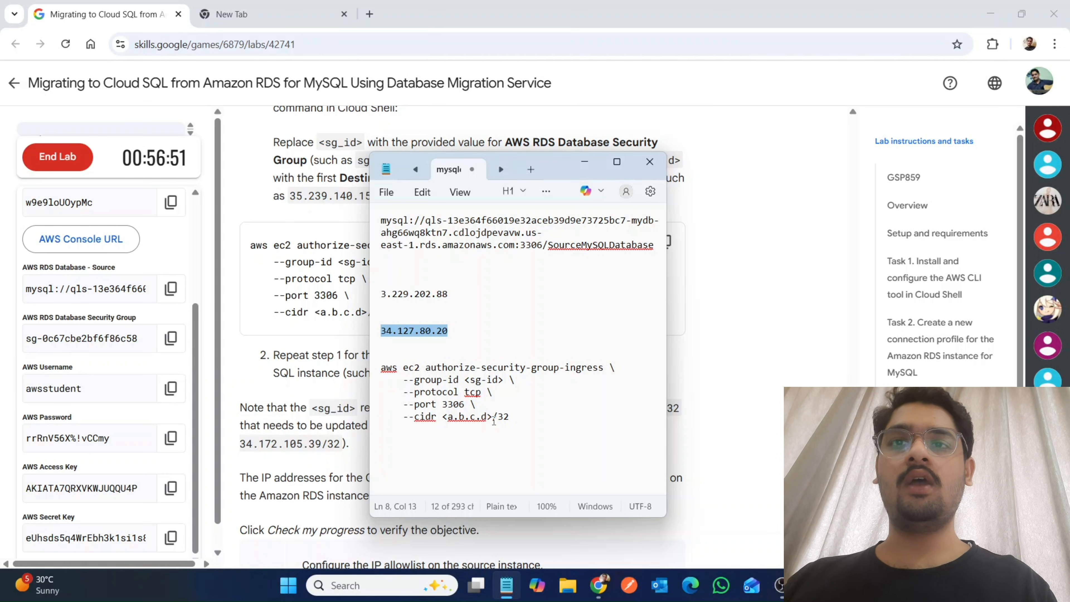
click(494, 417)
key(BackSpace)
key(BackSpace)
key(BackSpace)
key(BackSpace)
key(BackSpace)
key(BackSpace)
key(BackSpace)
key(BackSpace)
key(BackSpace)
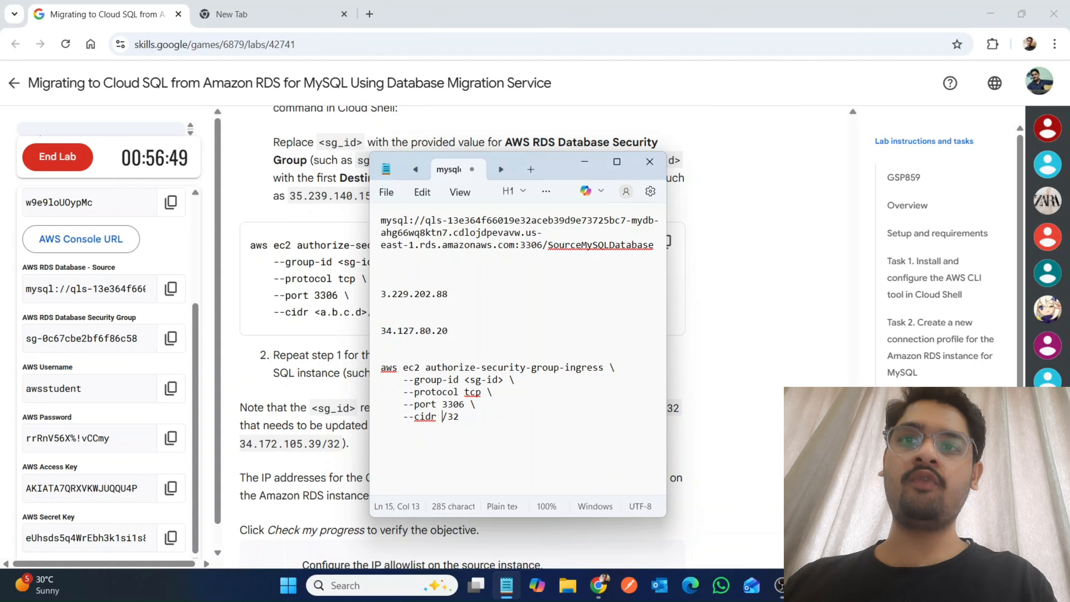
key(ctrl+v)
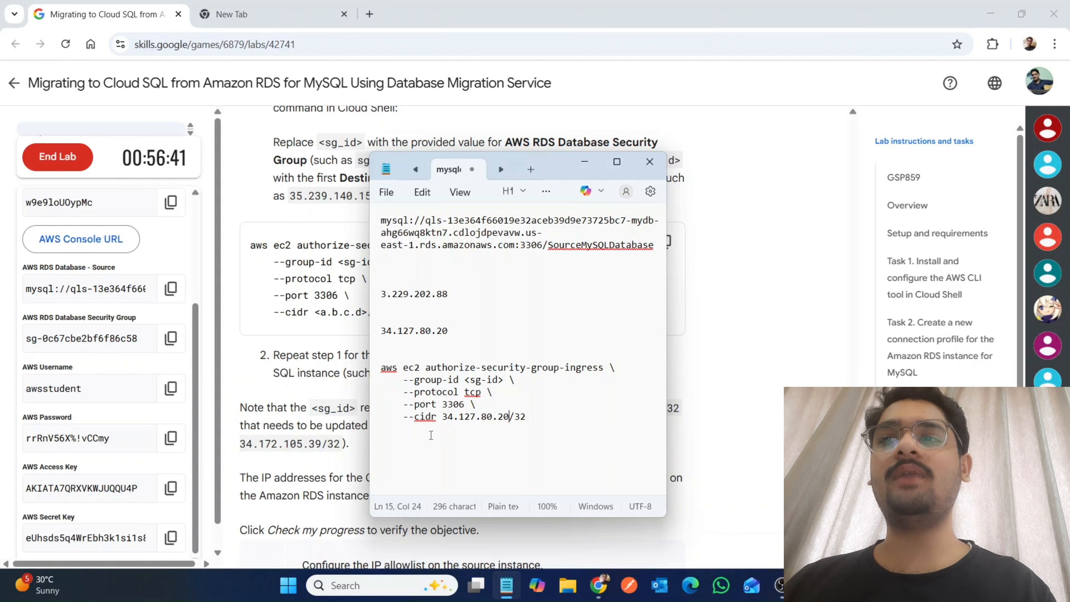
Replace the <sg-id> placeholder in the notes with the lab's AWS RDS Database Security Group value, sg-0c67cbe2bf6f86c58.
scroll(93, 476, up, 2)
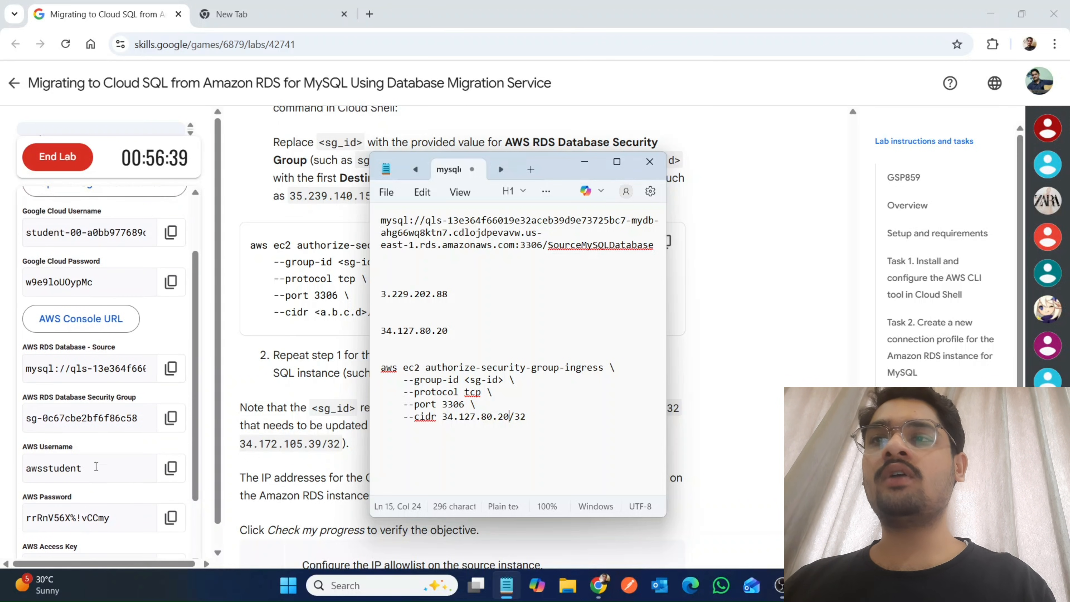
click(171, 417)
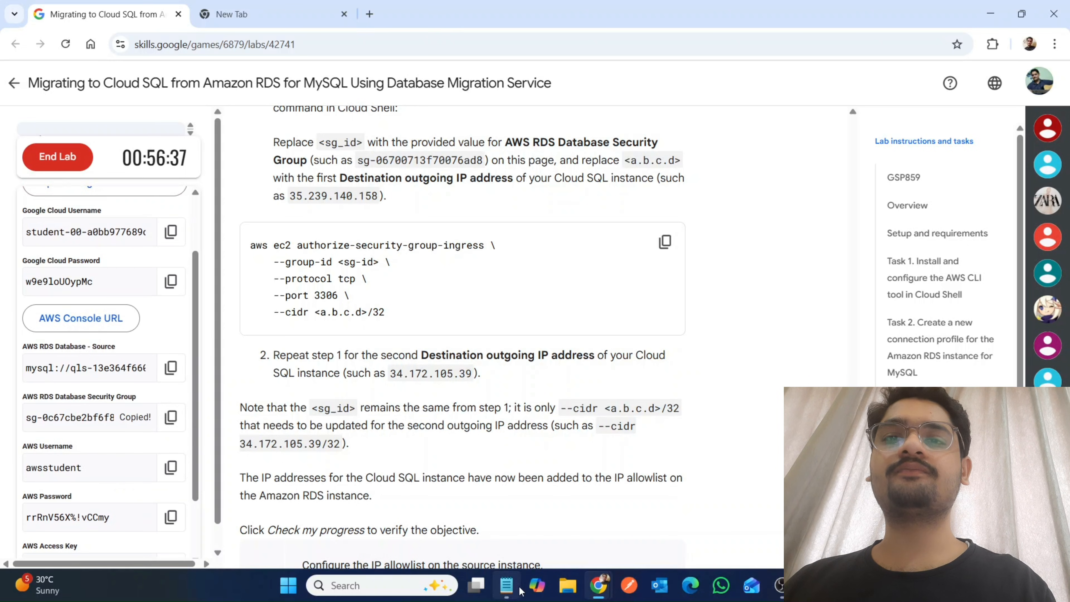
click(506, 585)
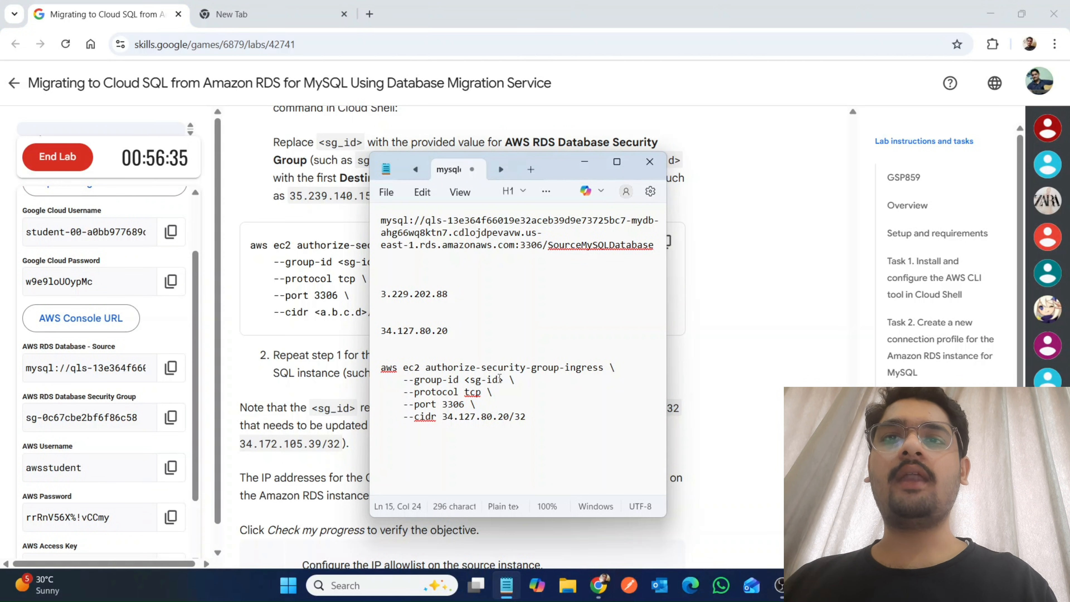
drag(506, 378, 459, 379)
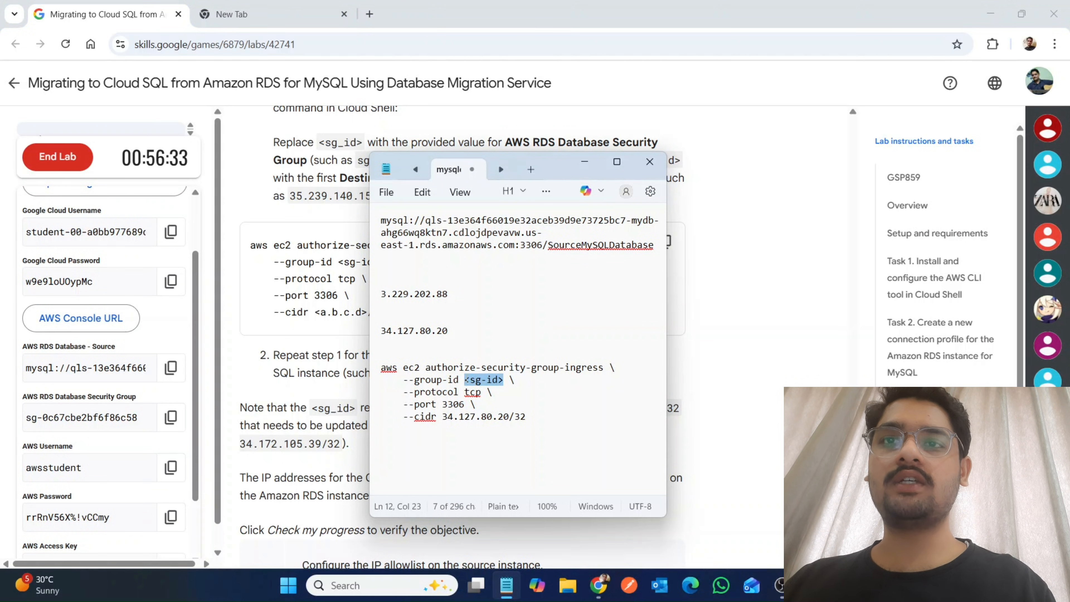
key(ctrl+v)
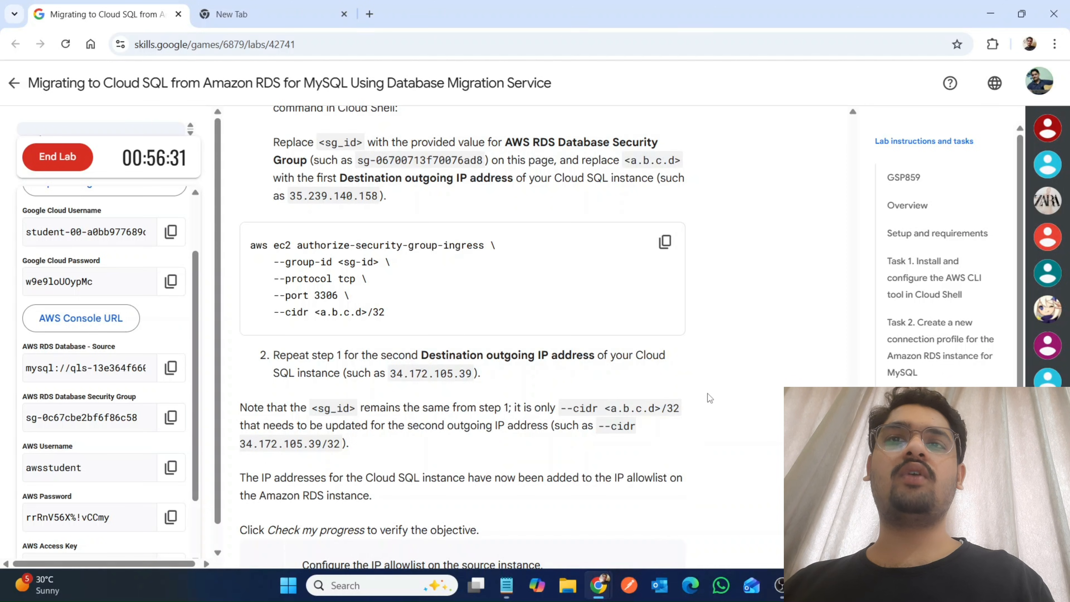
Return to the rds-to-cloudsql migration job in the Google Cloud console, then create and start it, confirming the request.
key(alt+Tab)
mouse_move(598, 585)
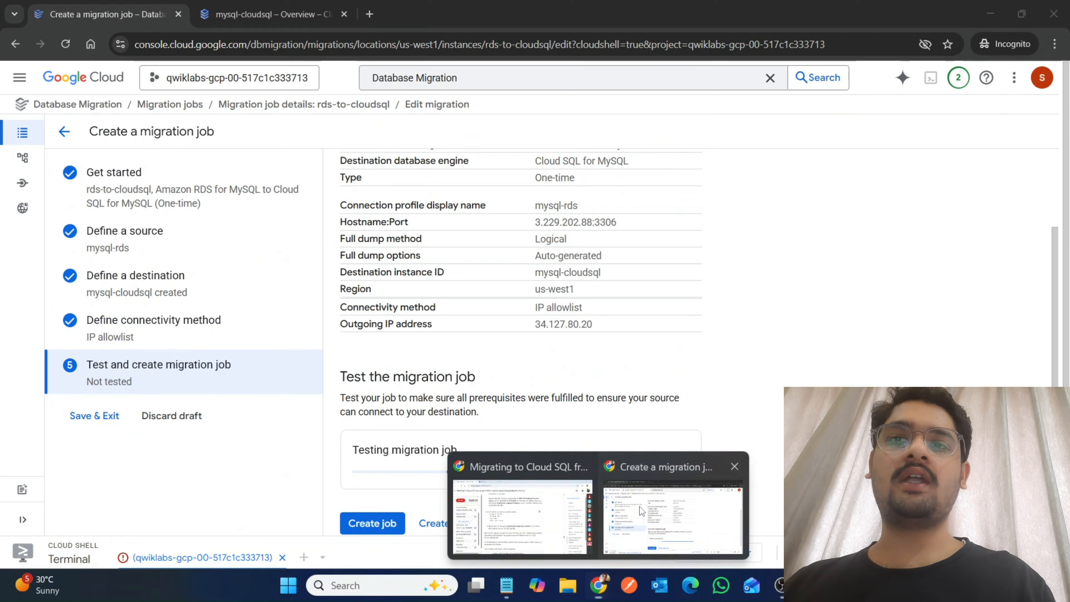
click(640, 507)
scroll(508, 463, down, 2)
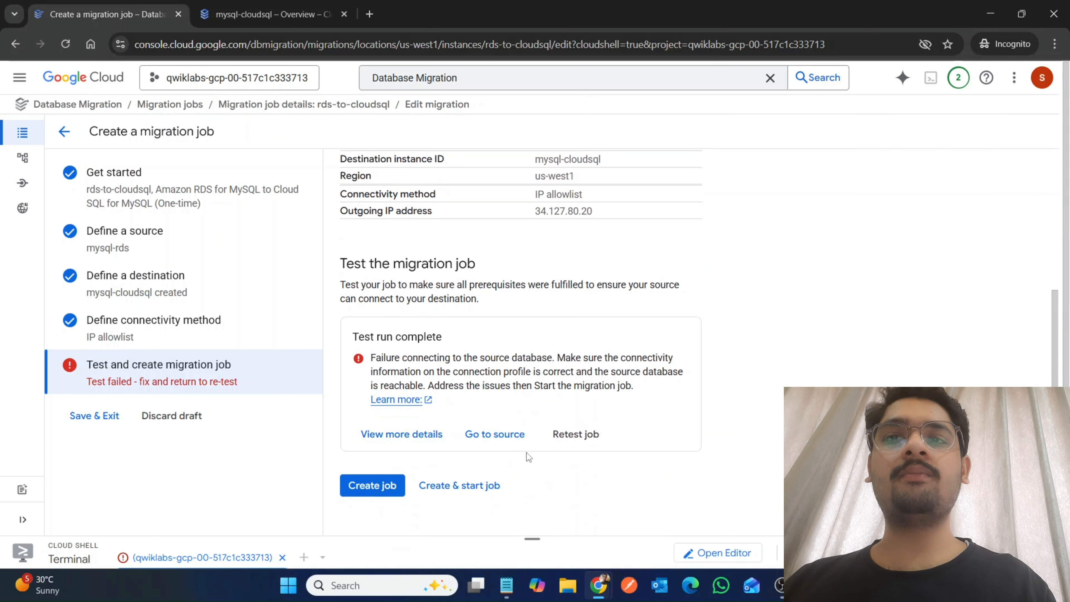
click(423, 496)
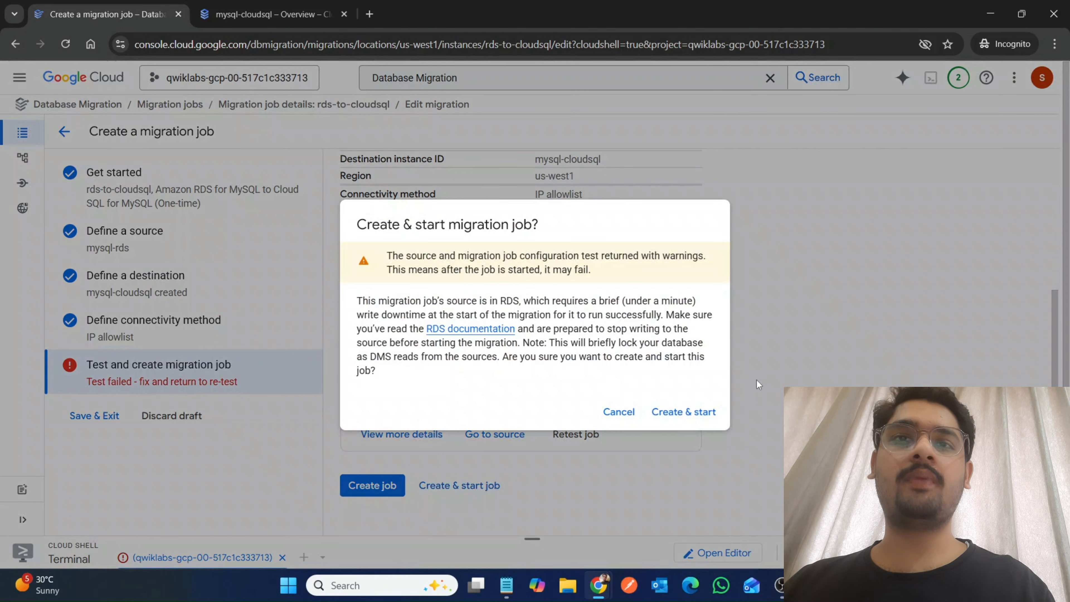
click(683, 412)
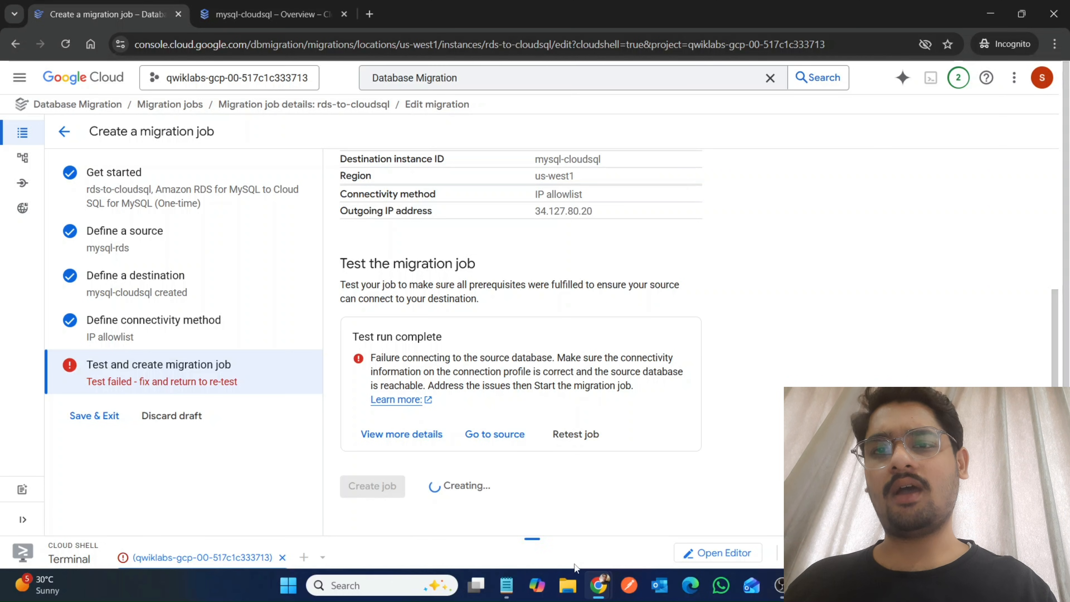
Check lab progress for "Configure the IP allowlist on the source instance" and reread the Task 4 and Task 5 instructions.
click(533, 531)
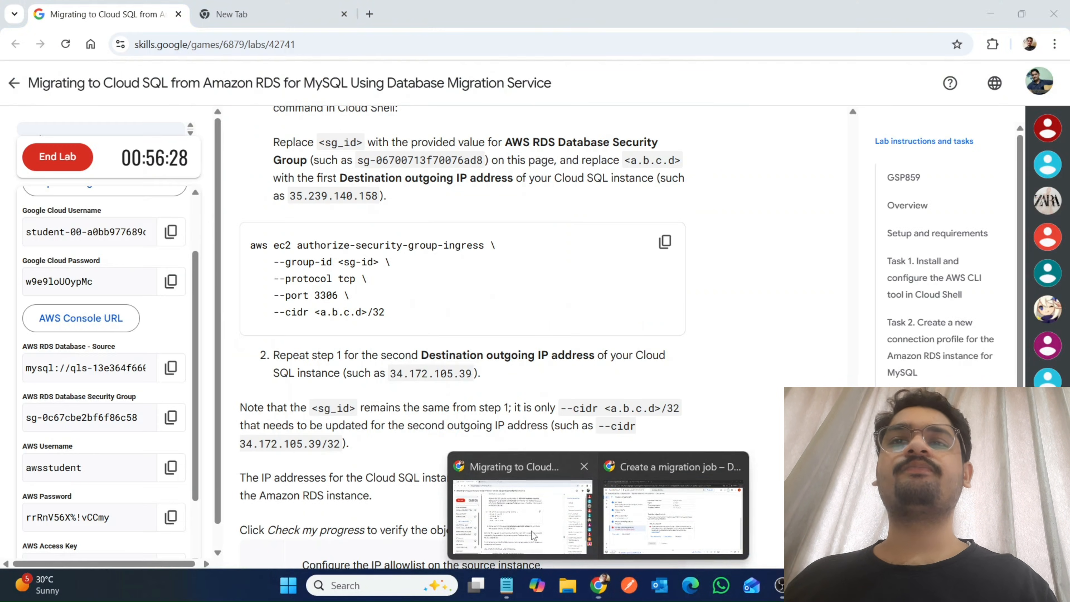
scroll(532, 531, down, 5)
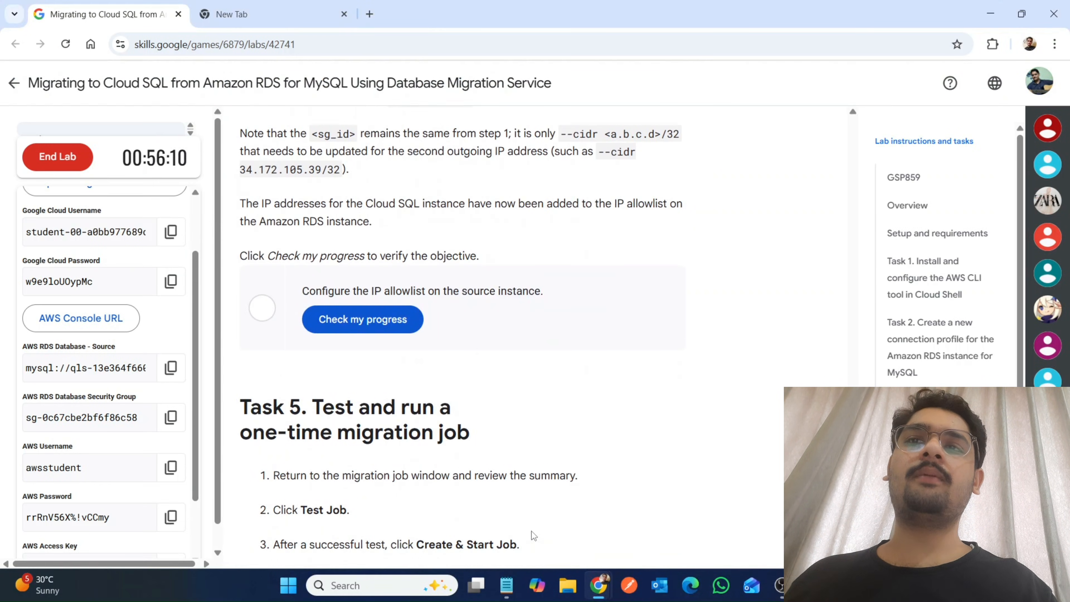
click(376, 316)
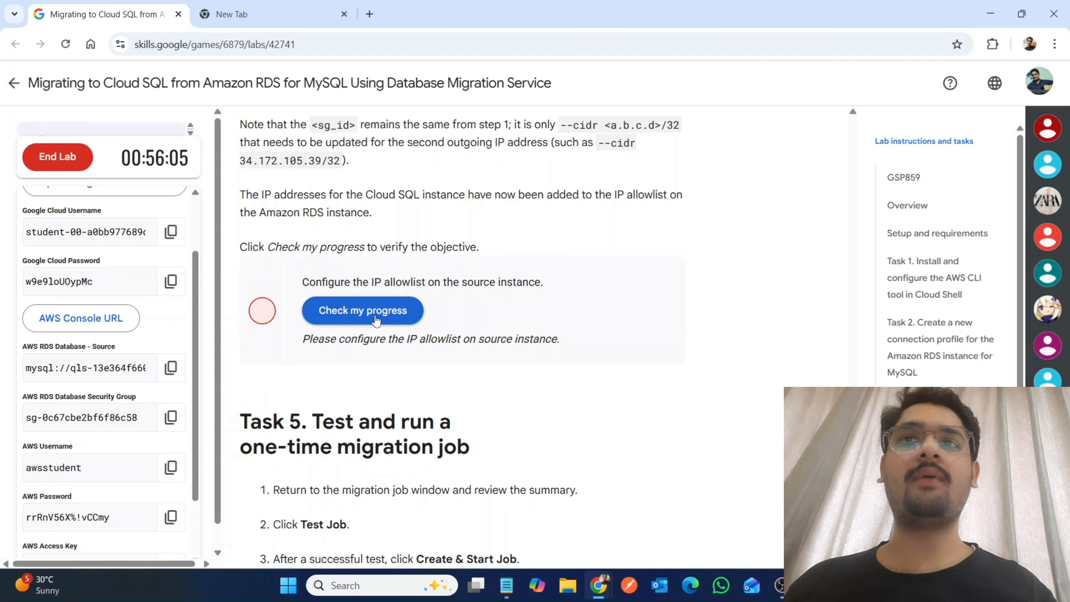
scroll(375, 316, up, 5)
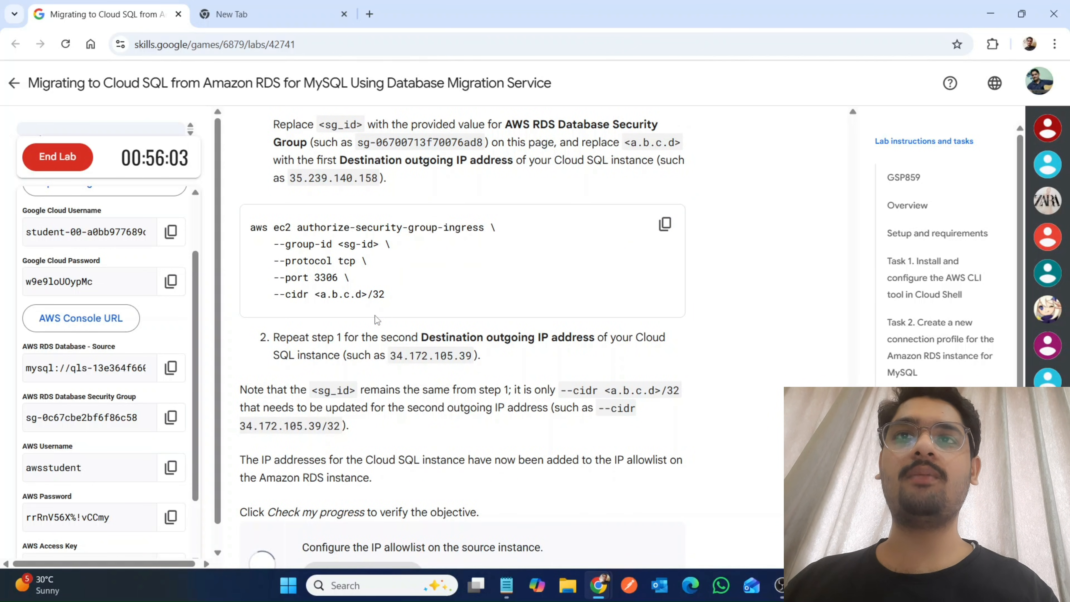
scroll(376, 319, up, 3)
scroll(520, 411, down, 6)
scroll(520, 411, down, 5)
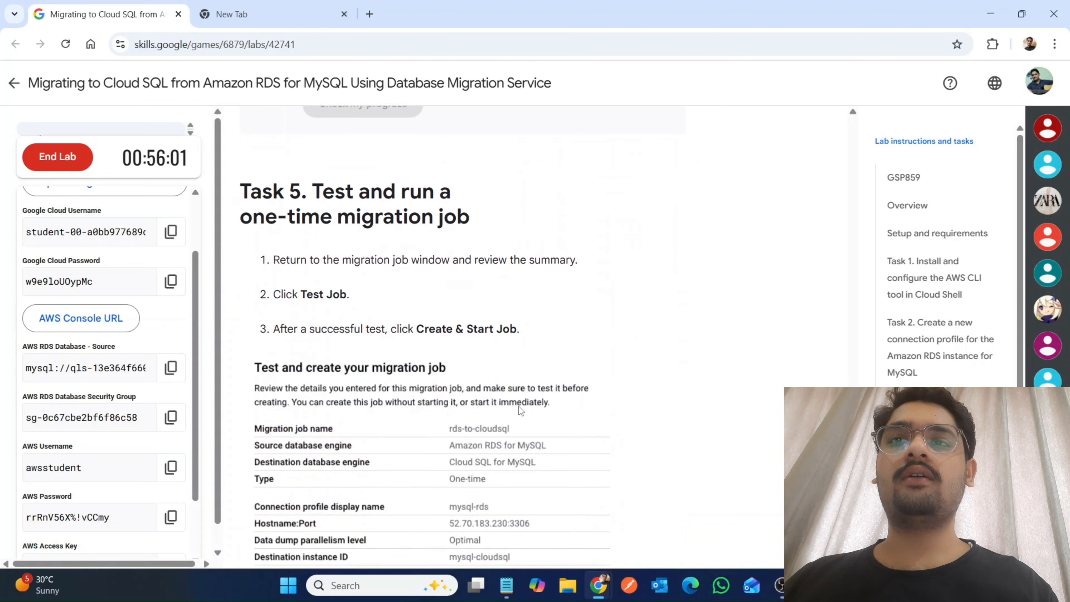
scroll(520, 411, up, 4)
scroll(521, 411, down, 5)
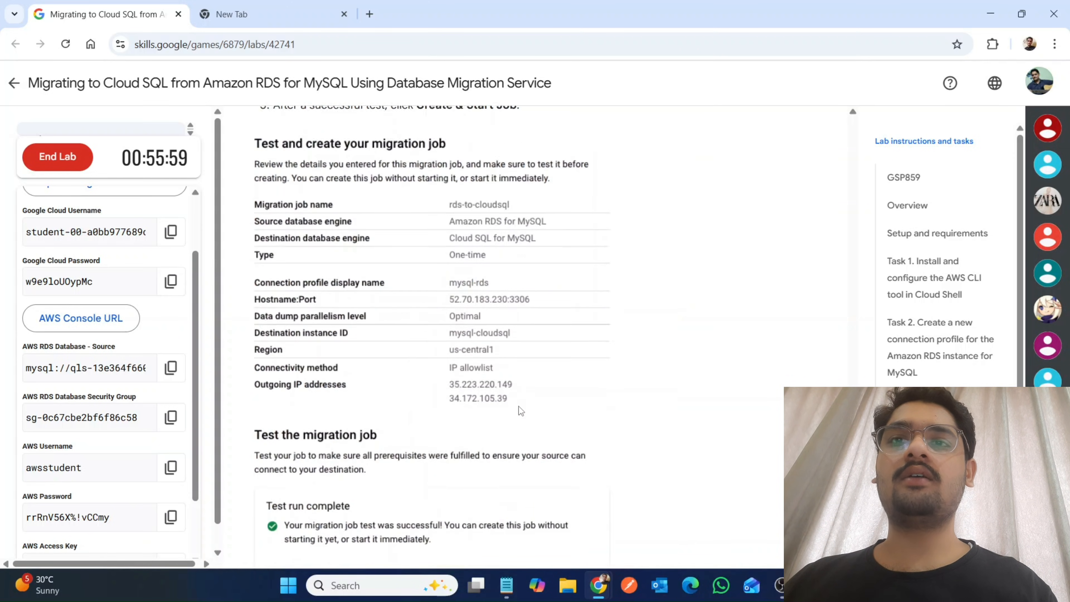
scroll(521, 411, up, 8)
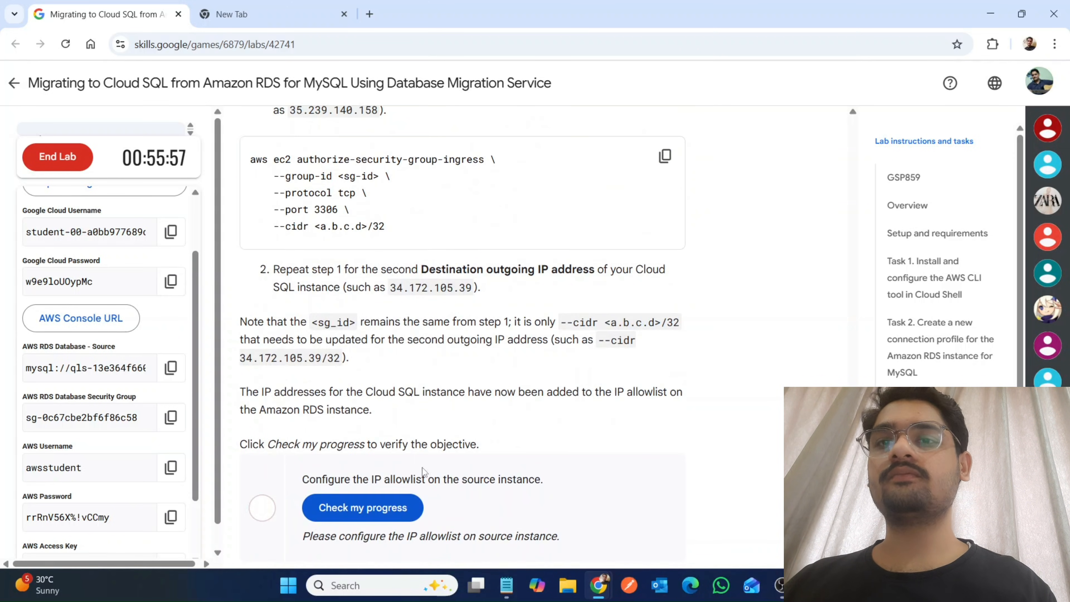
Run the completed aws ec2 authorize-security-group-ingress command from the notes in the mysql-cloudsql page's Cloud Shell and enlarge the terminal.
click(507, 585)
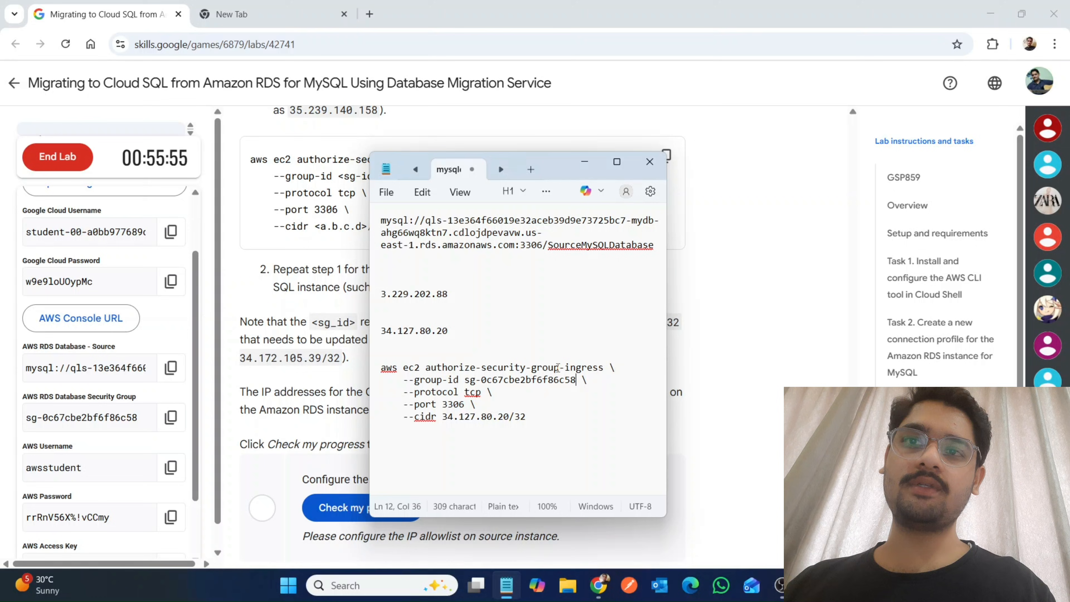
triple_click(542, 367)
drag(543, 368, 539, 423)
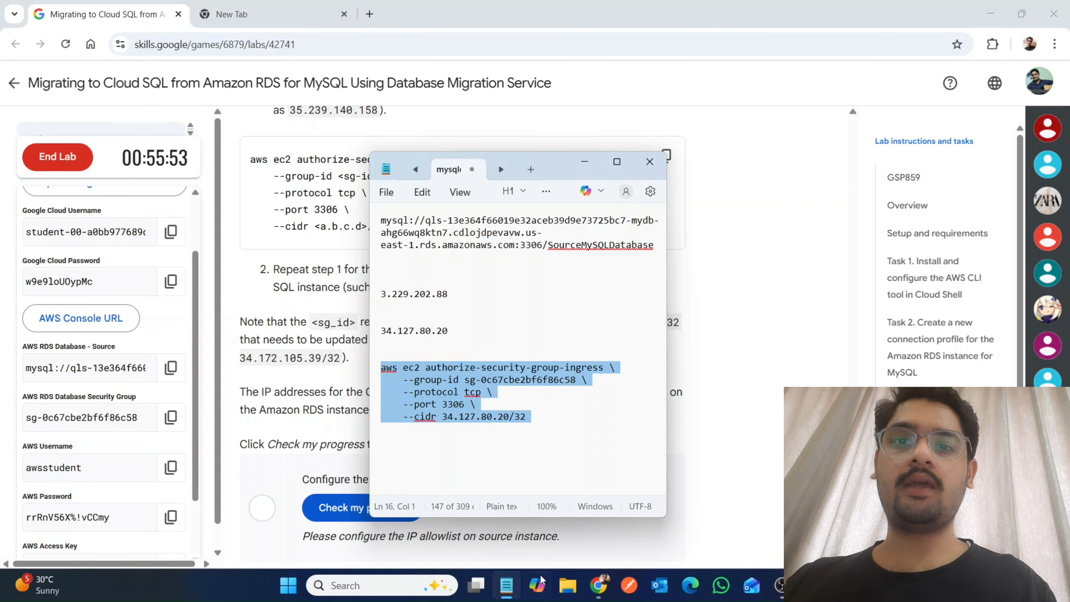
mouse_move(599, 583)
click(639, 524)
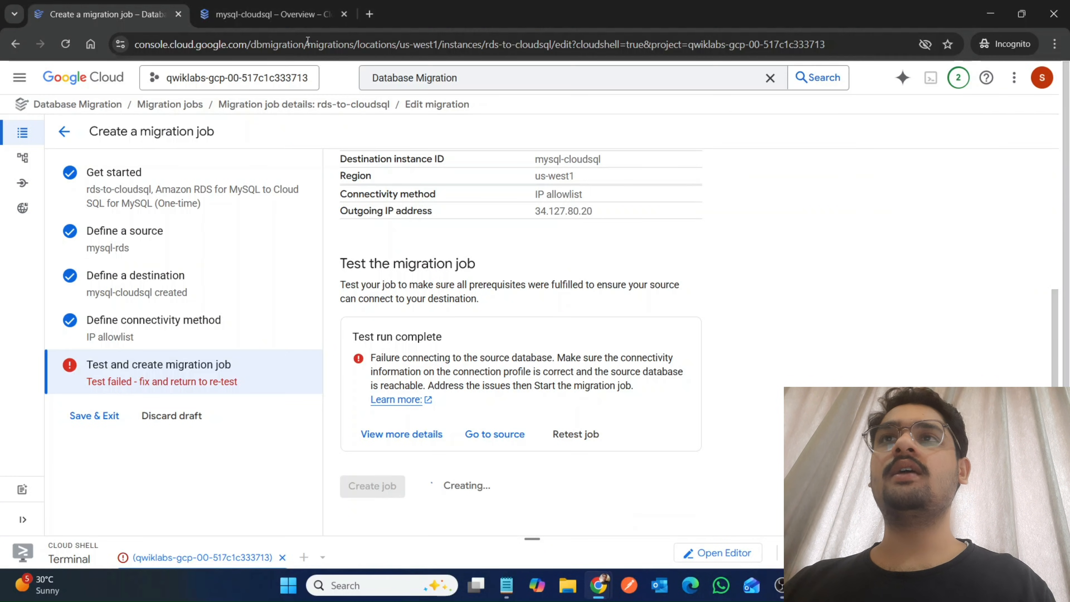
click(270, 19)
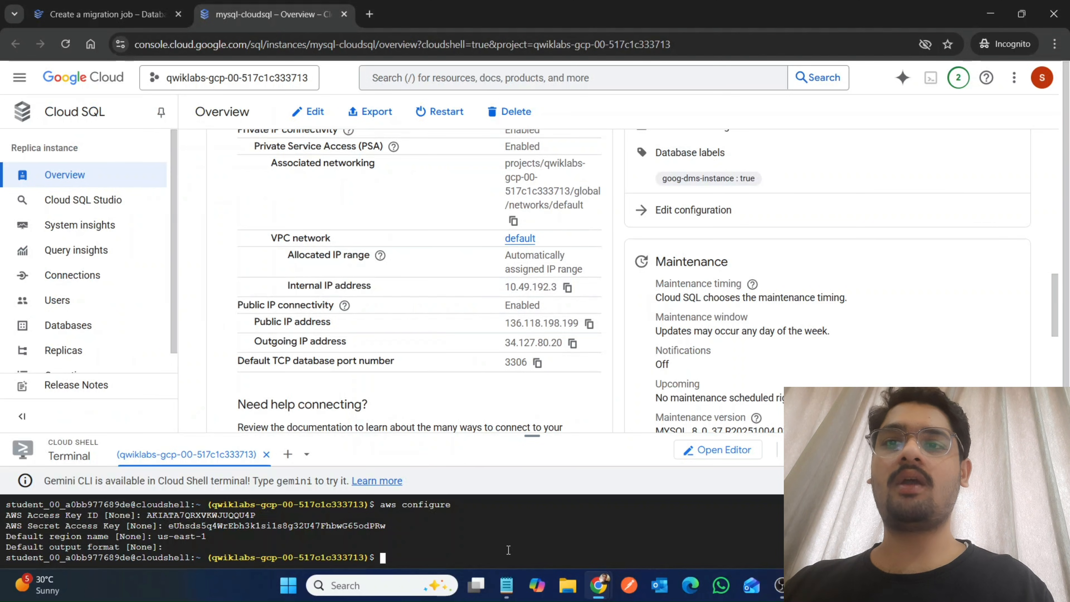
key(ctrl+v)
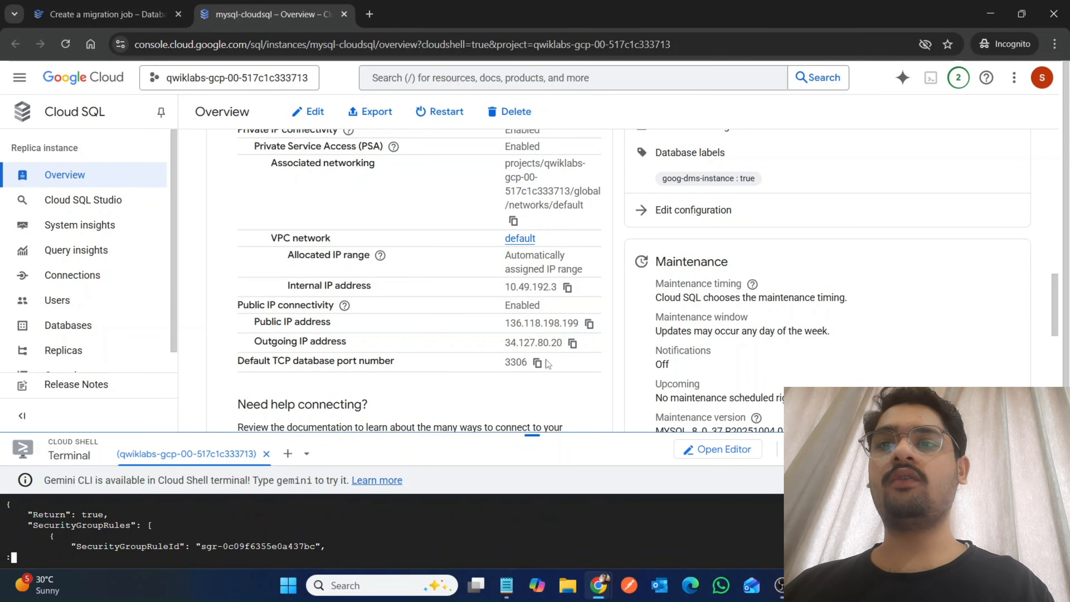
drag(545, 360, 585, 74)
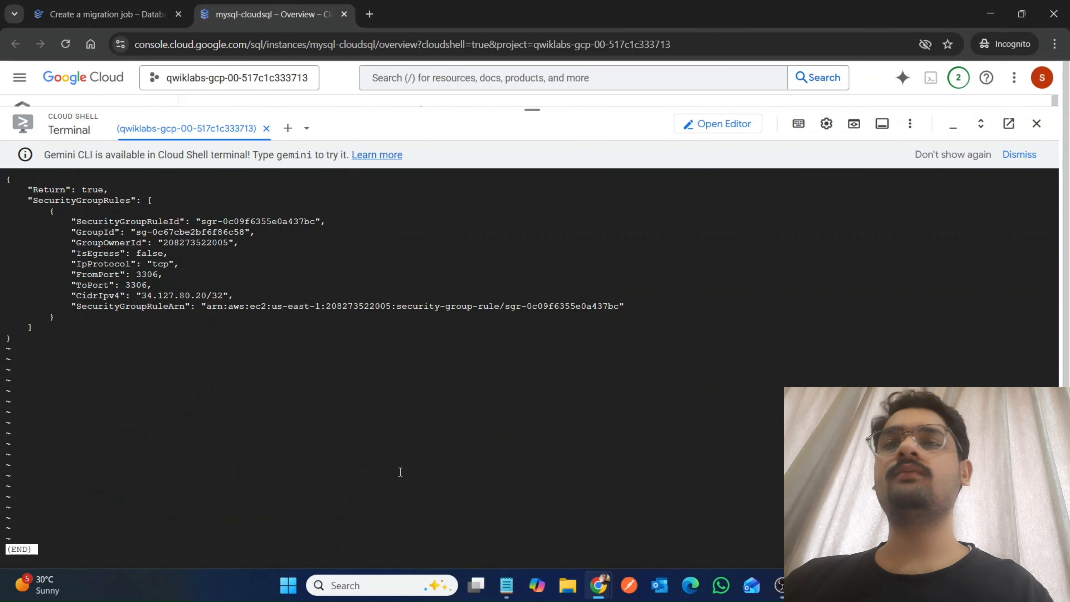
View the rds-to-cloudsql job's status and recheck lab progress for "Configure the IP allowlist on the source instance".
click(150, 9)
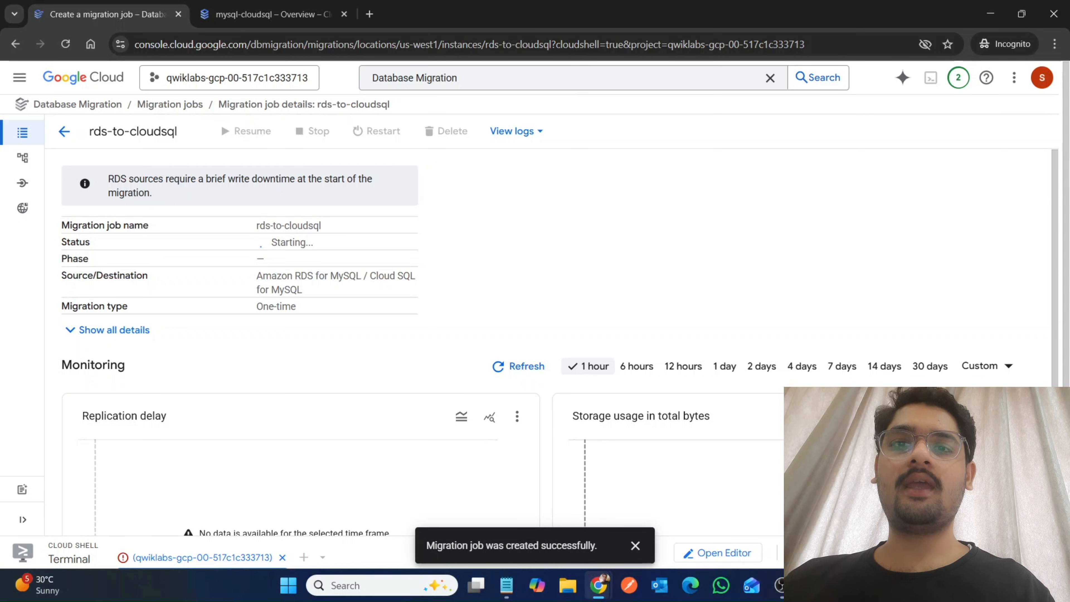
mouse_move(597, 584)
click(512, 521)
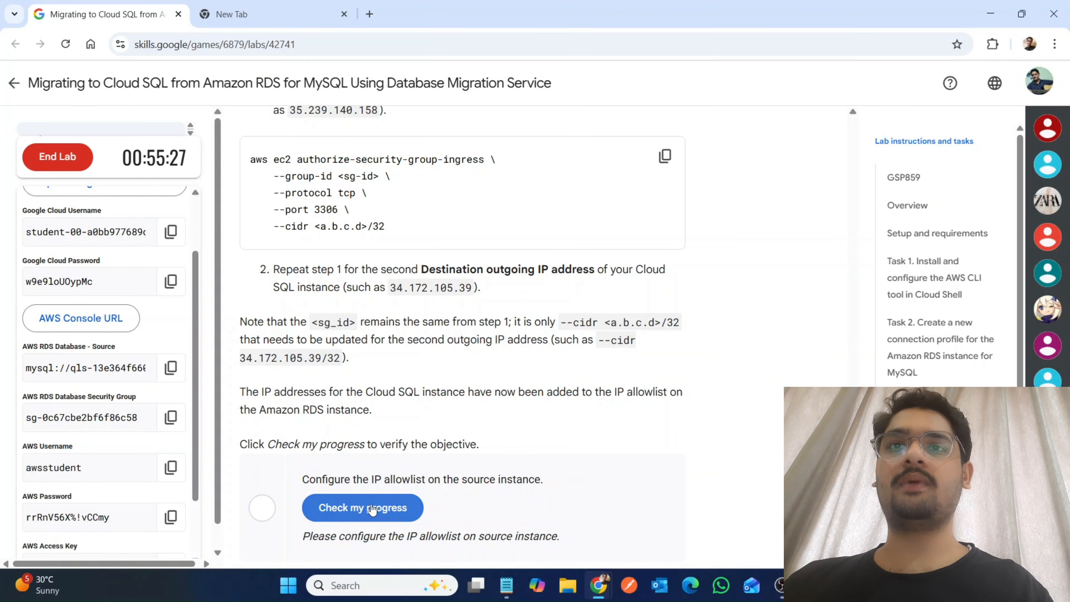
click(373, 508)
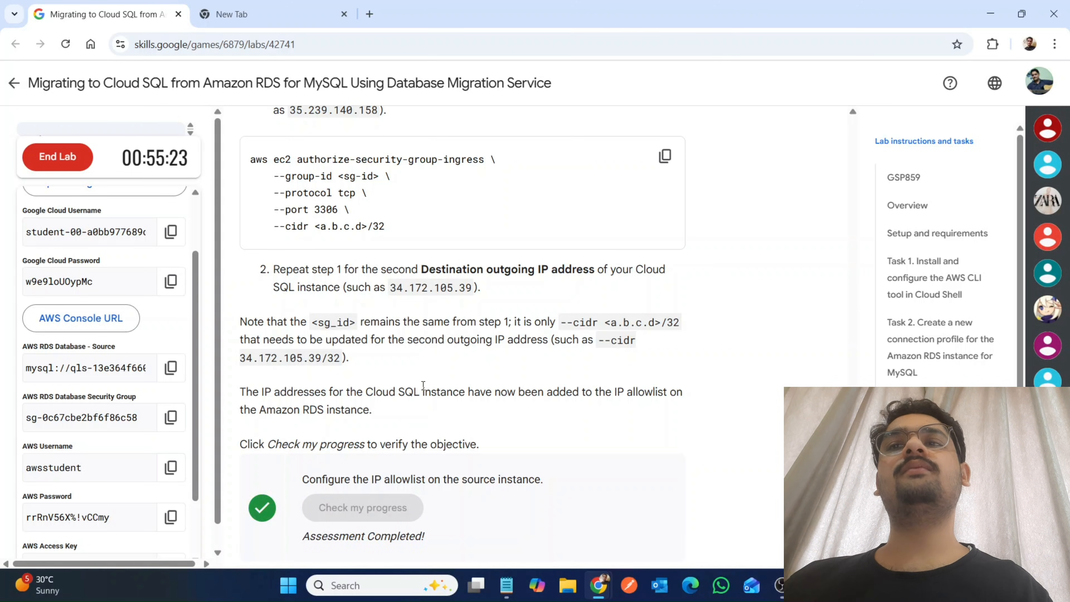
scroll(609, 368, down, 2)
scroll(610, 368, up, 2)
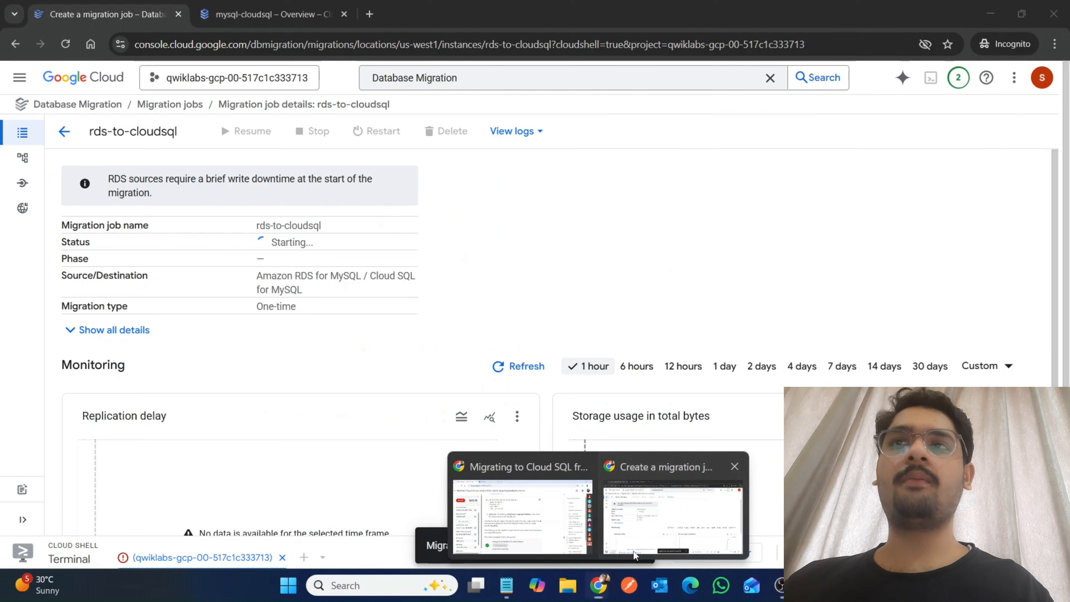
Review the security group rule output in the mysql-cloudsql page's Cloud Shell.
click(632, 506)
click(227, 5)
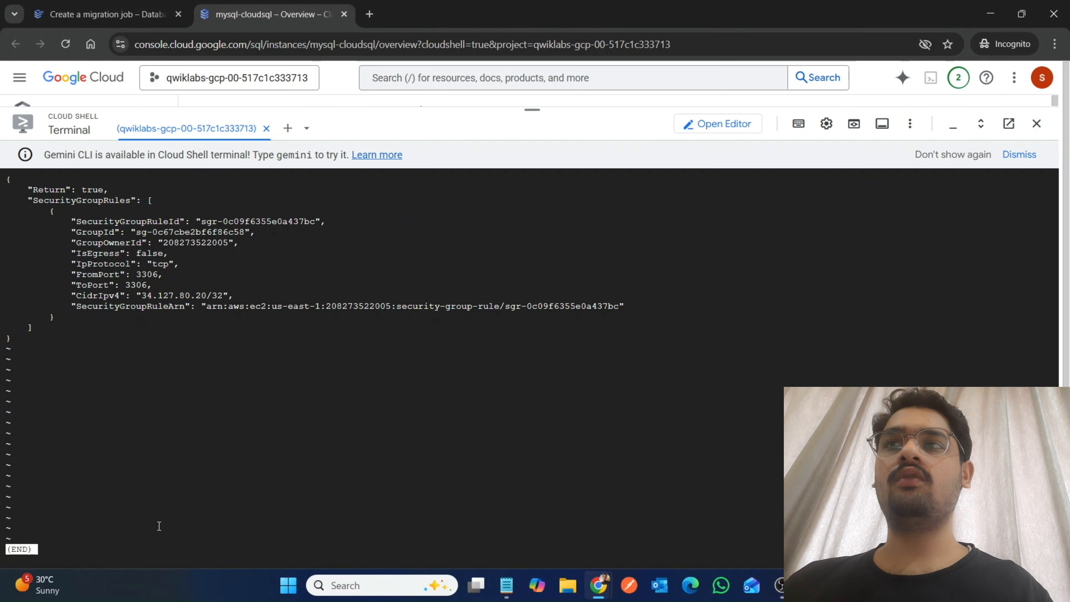
scroll(159, 526, up, 7)
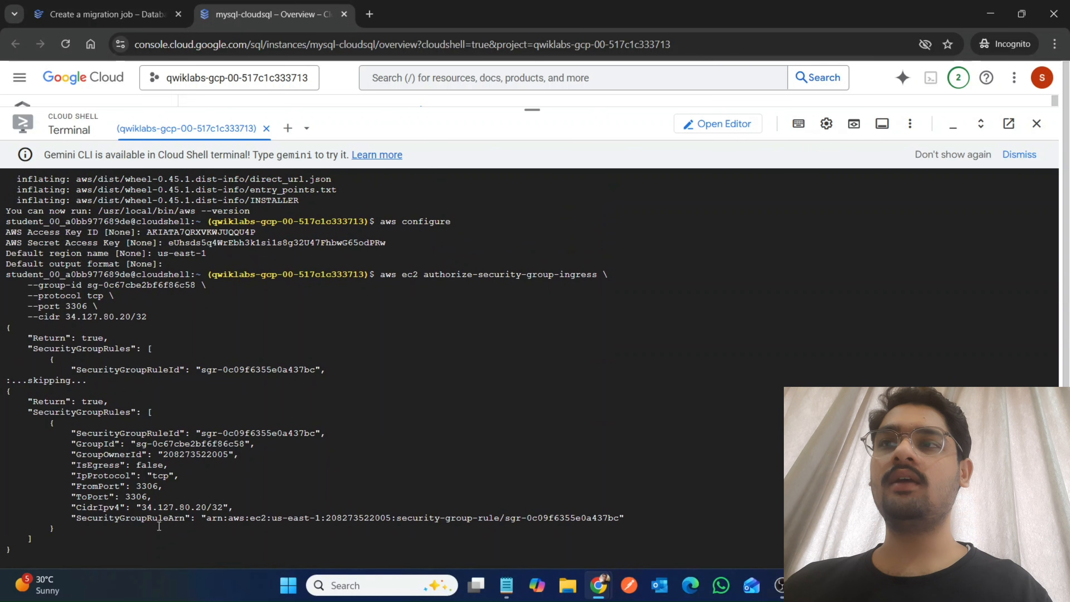
scroll(159, 526, down, 7)
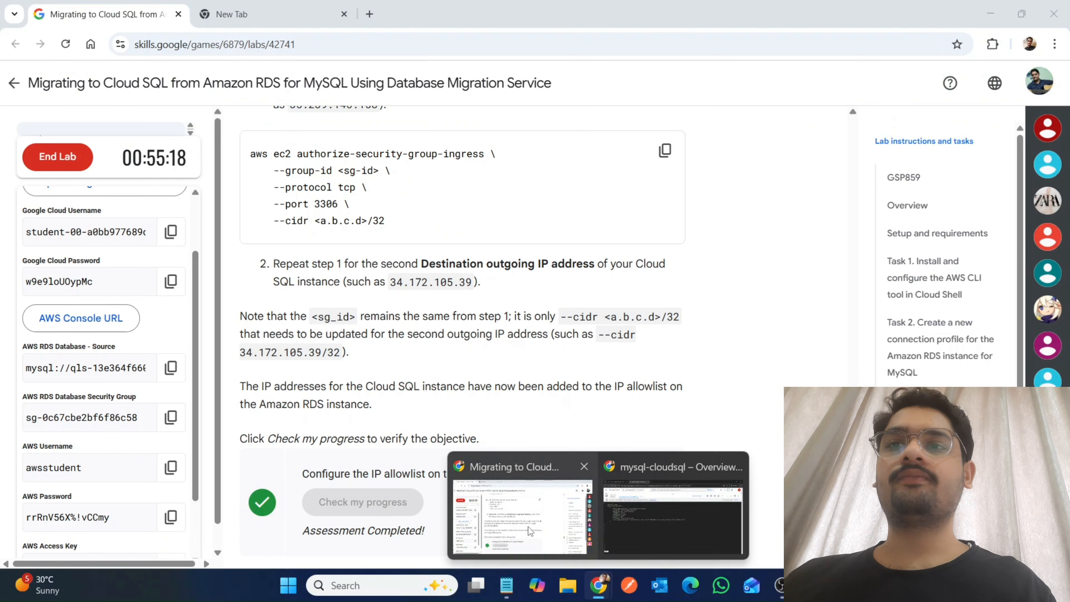
Read the lab's Task 5 and Task 6 instructions and check progress for "Review the status of the completed migration job".
click(528, 527)
scroll(529, 529, down, 6)
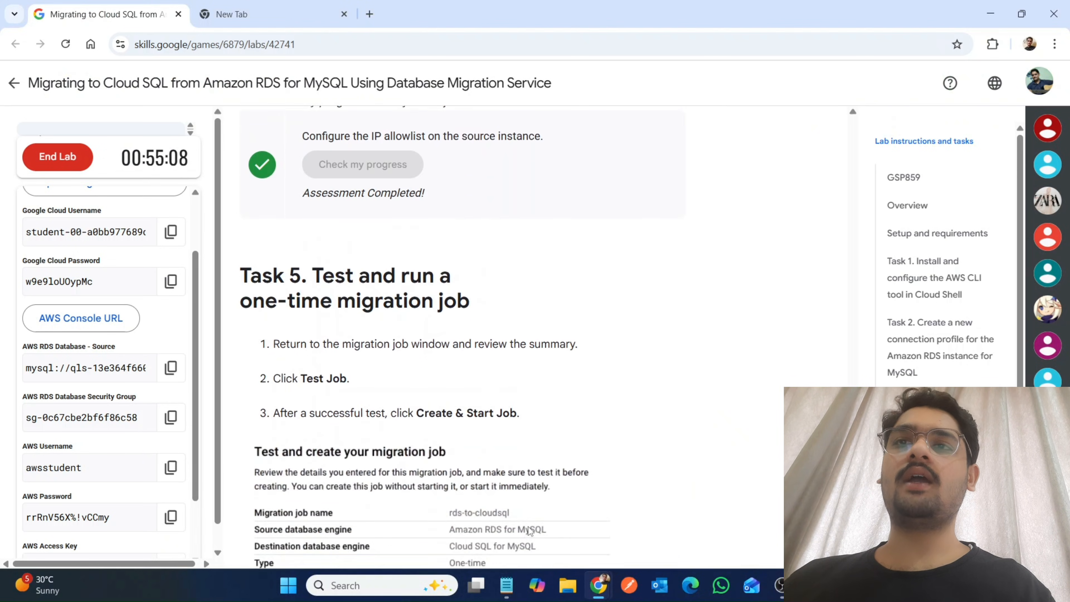
scroll(530, 530, down, 15)
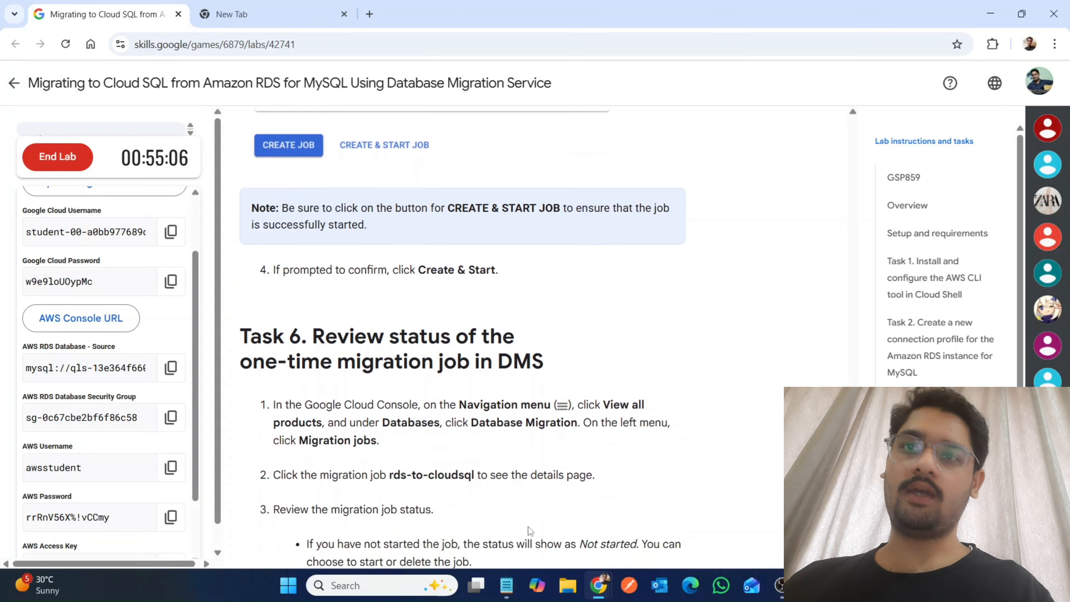
scroll(528, 527, down, 8)
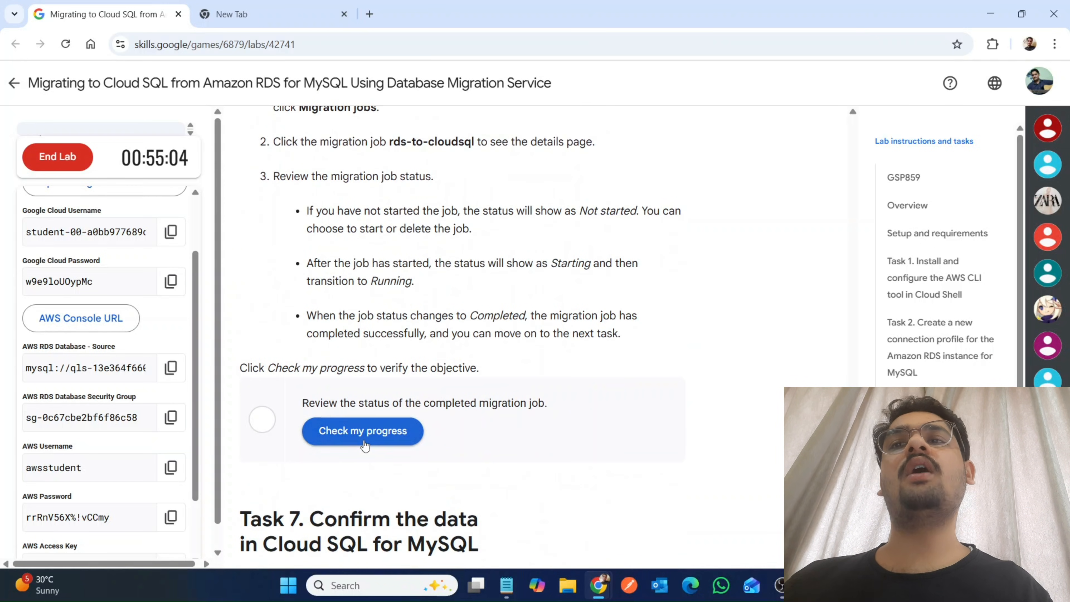
click(364, 432)
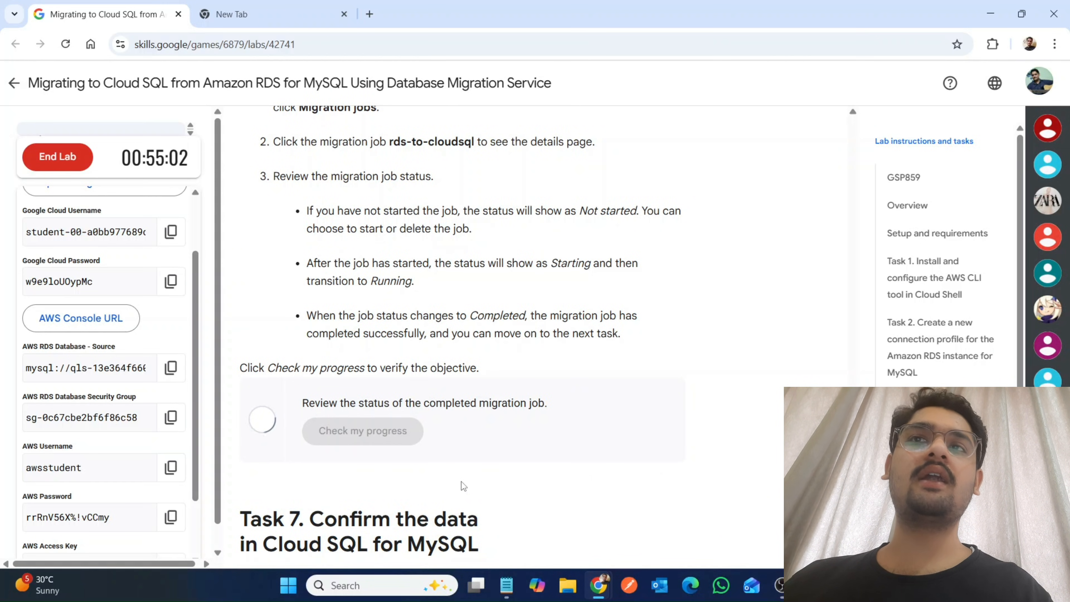
scroll(461, 481, up, 1)
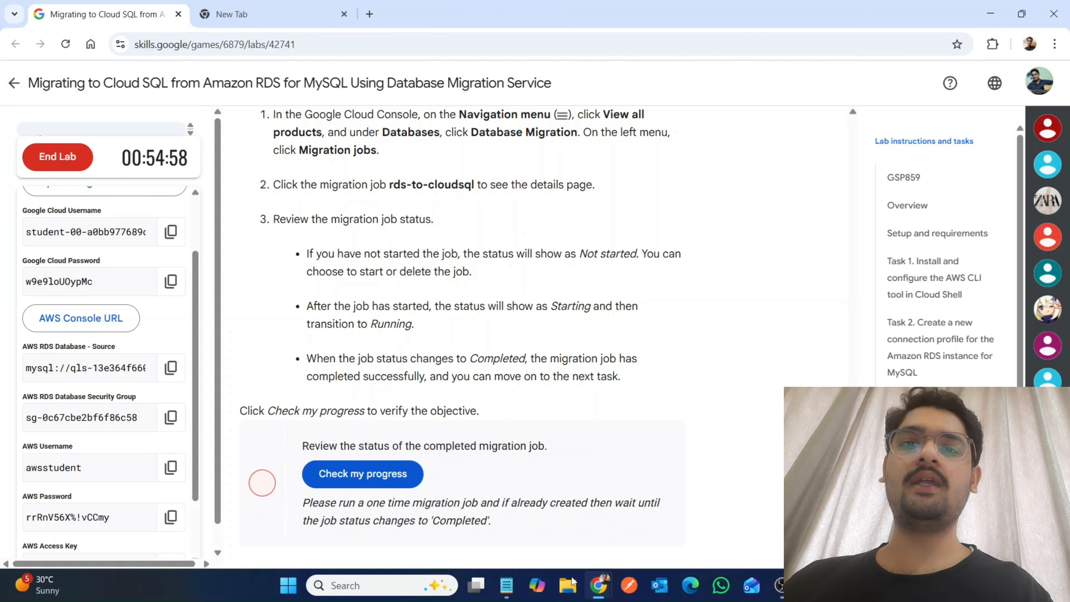
View the rds-to-cloudsql migration job's status and recheck lab progress for "Review the status of the completed migration job".
mouse_move(601, 597)
click(636, 518)
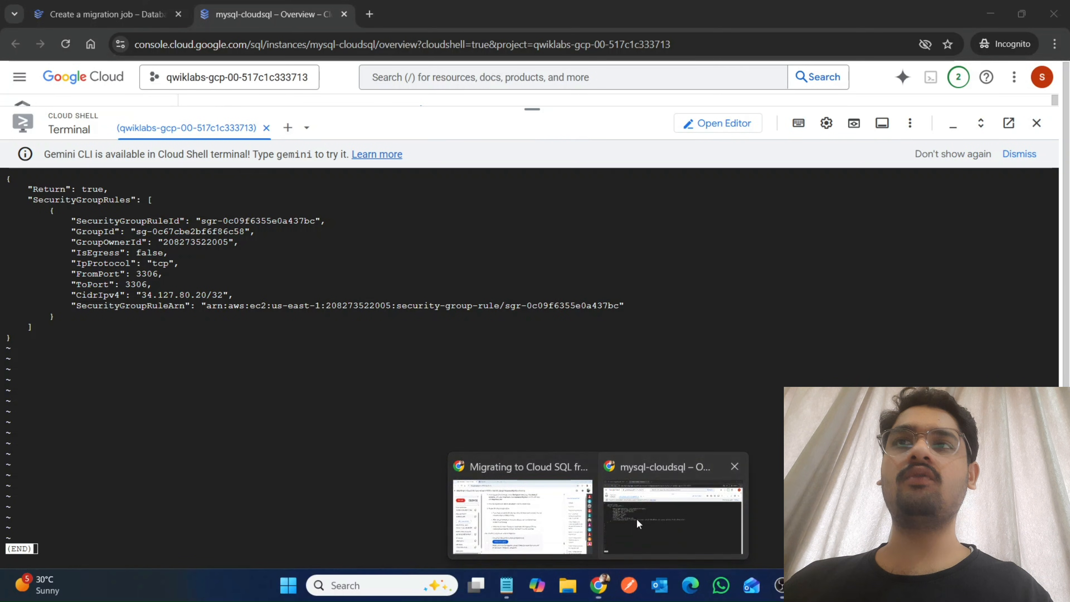
click(105, 6)
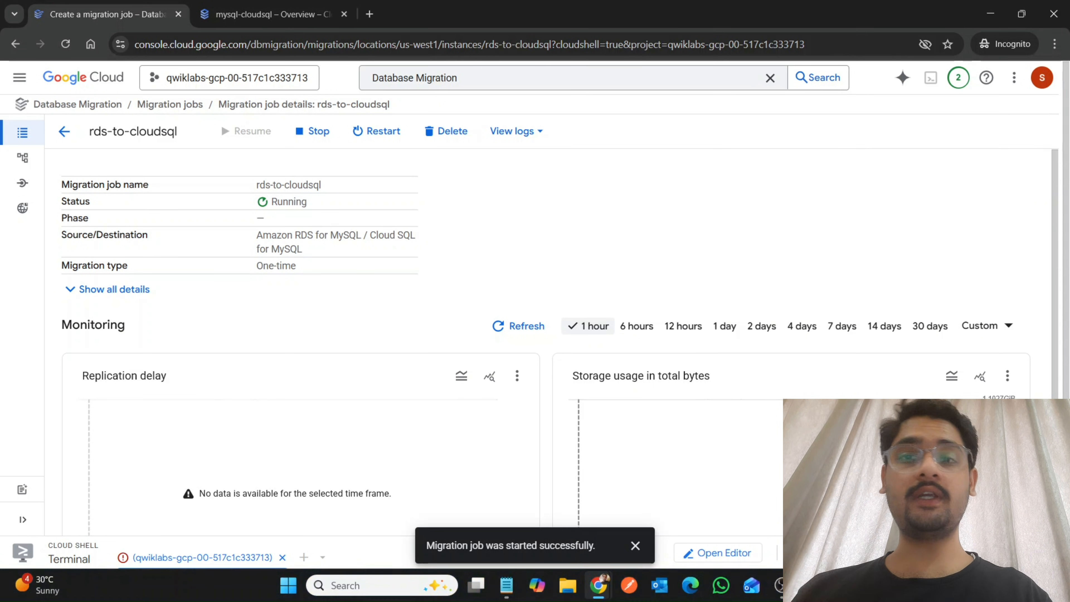
mouse_move(599, 584)
click(531, 538)
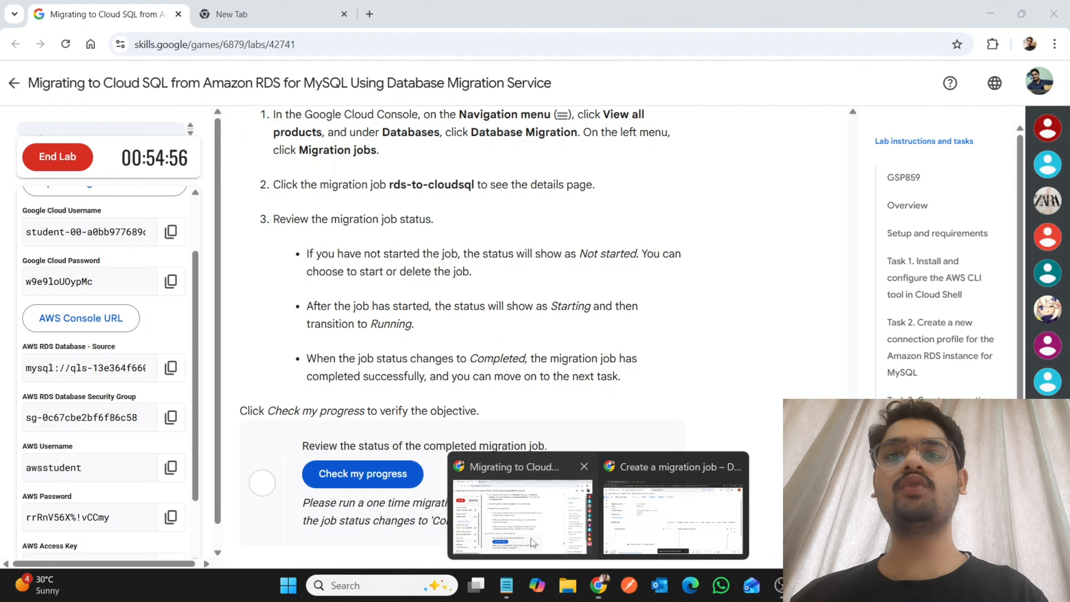
click(362, 474)
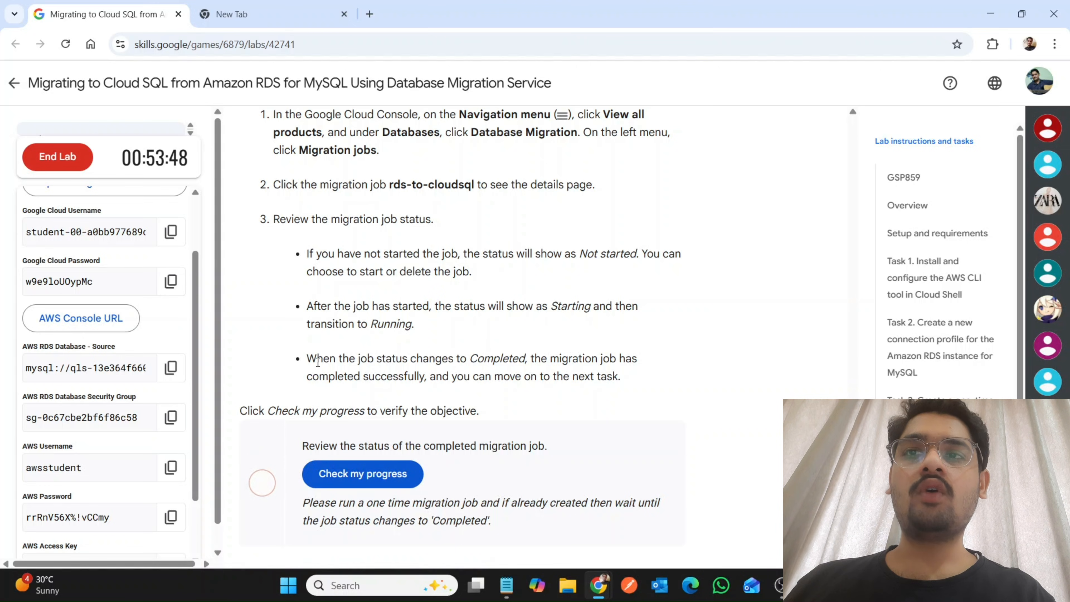
Read the lab's job completion note and Task 7 database check instructions, and look at the rds-to-cloudsql job's status and phase again.
drag(316, 358, 608, 395)
scroll(608, 395, down, 6)
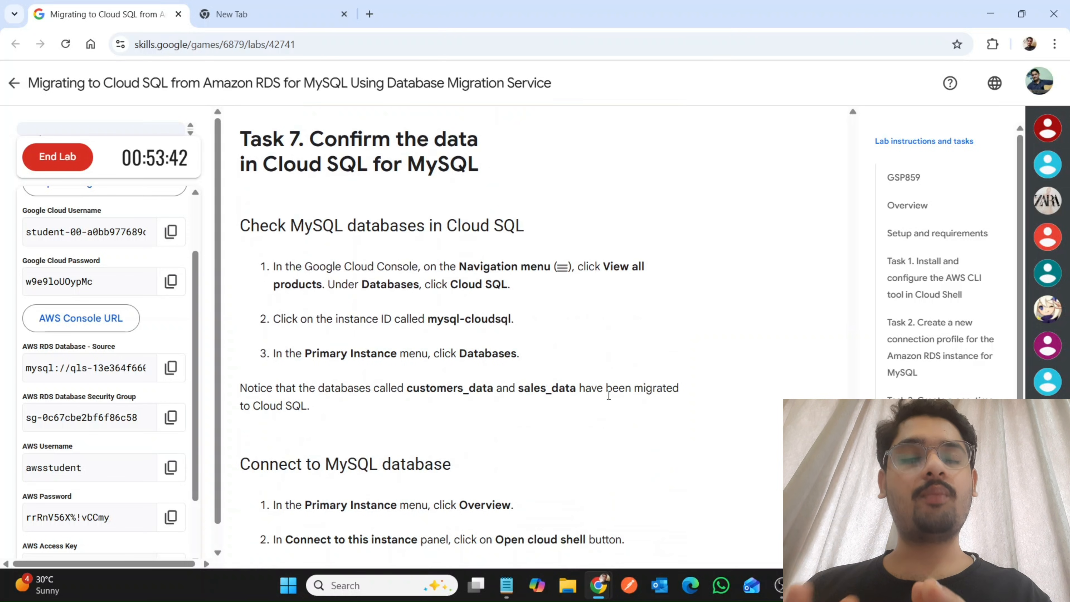
mouse_move(598, 585)
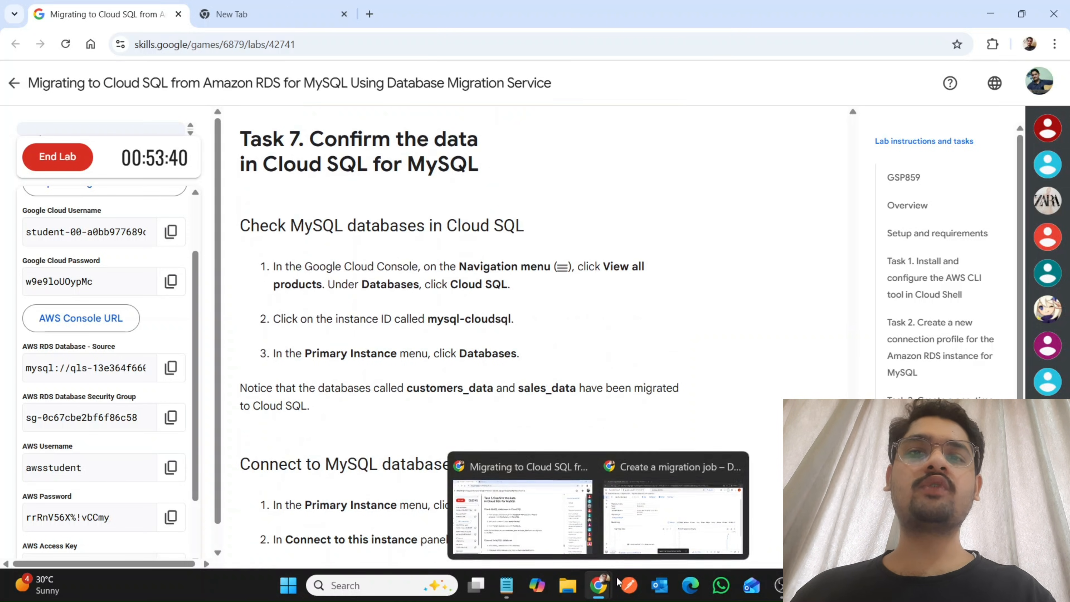
click(659, 527)
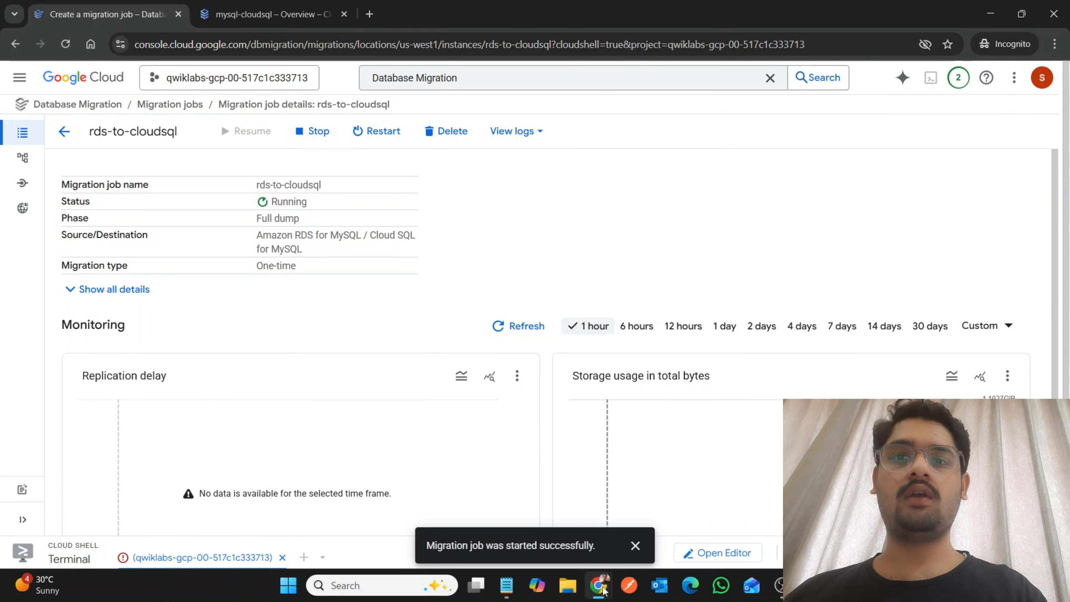
Copy the gcloud sql connect mysql-cloudsql --user=root --quiet command from the lab's "Connect to MySQL database" section.
click(506, 518)
scroll(506, 518, down, 1)
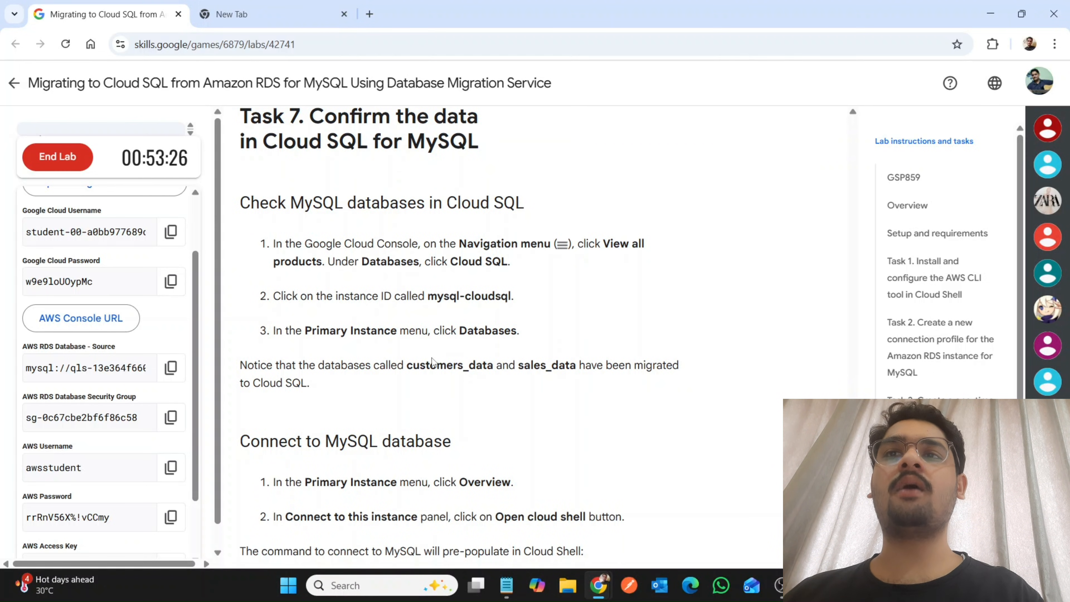
scroll(493, 447, down, 5)
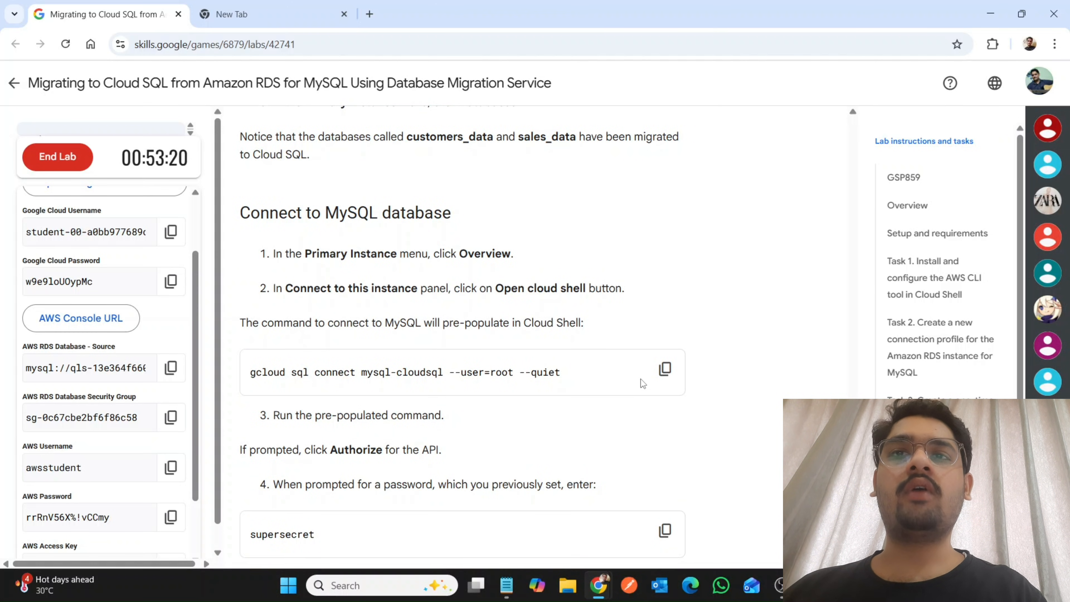
click(653, 376)
Dismiss the migration job notification and open an additional Cloud Shell terminal session on the mysql-cloudsql page.
mouse_move(598, 585)
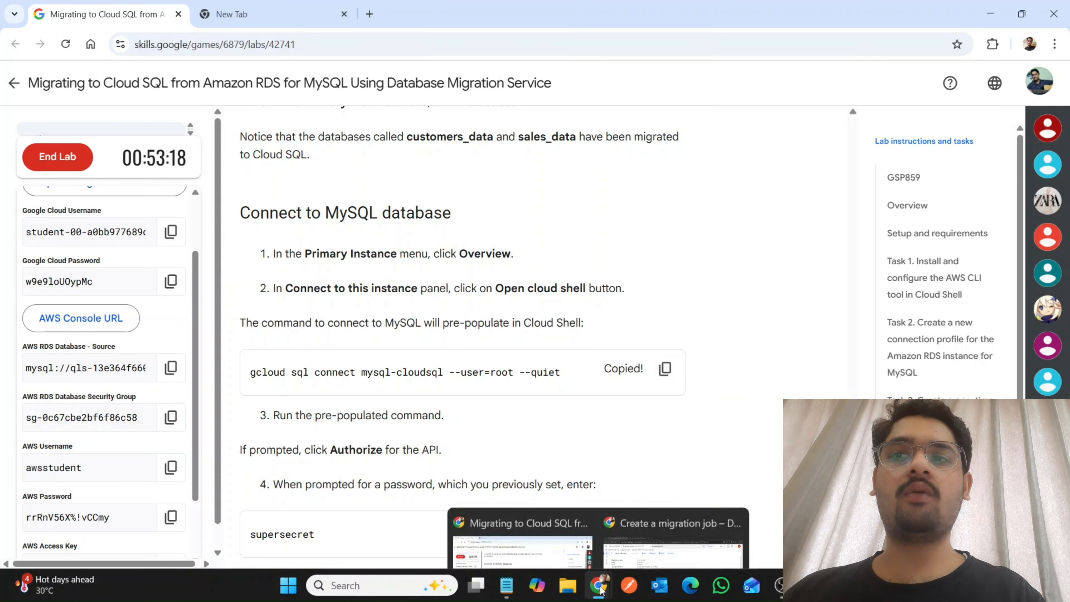
click(636, 548)
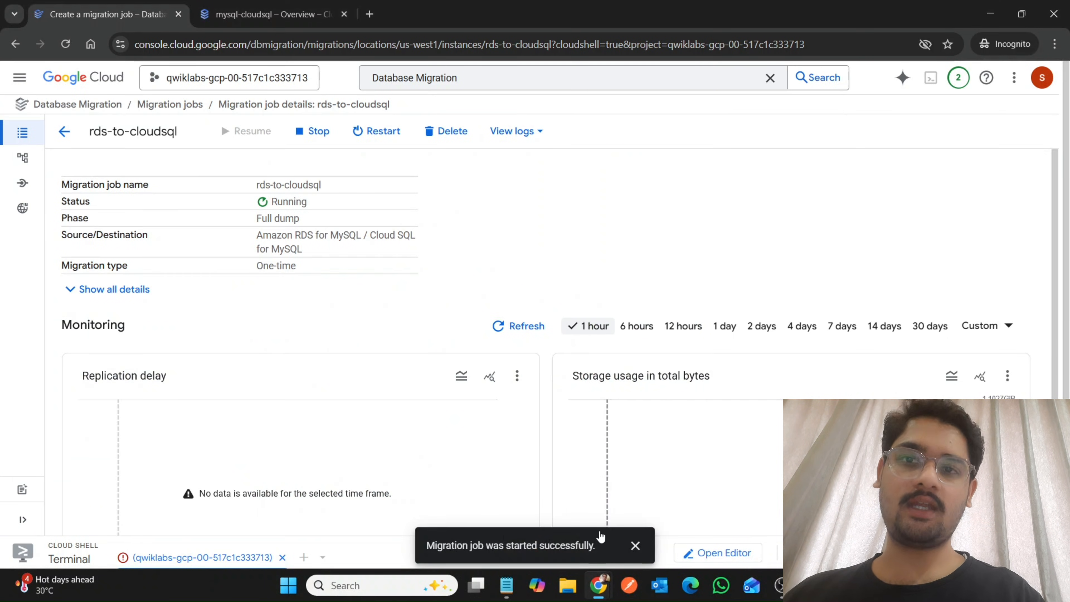
click(633, 546)
click(270, 14)
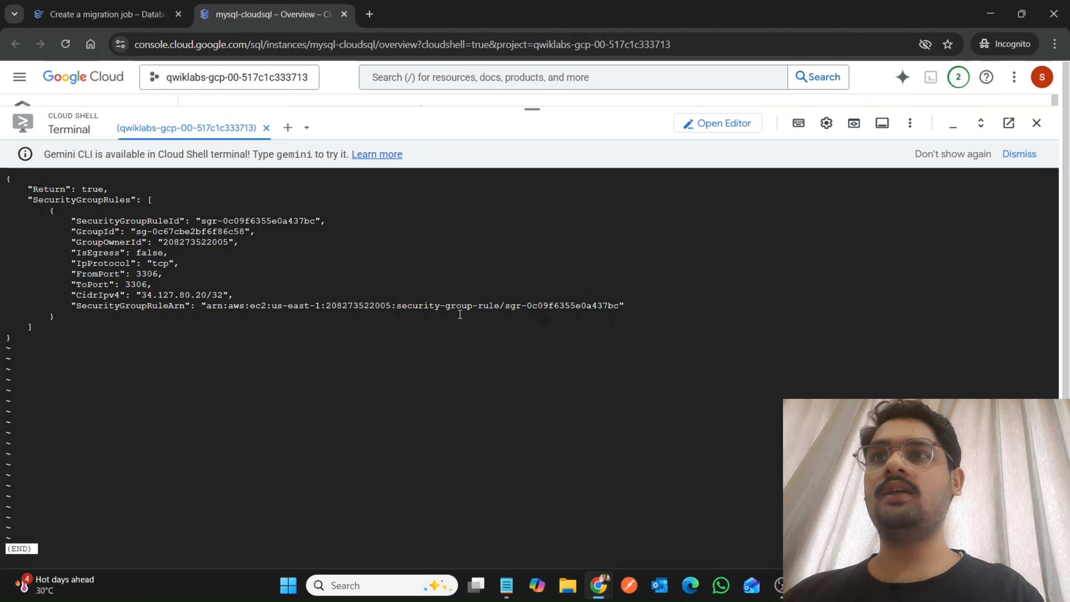
click(288, 127)
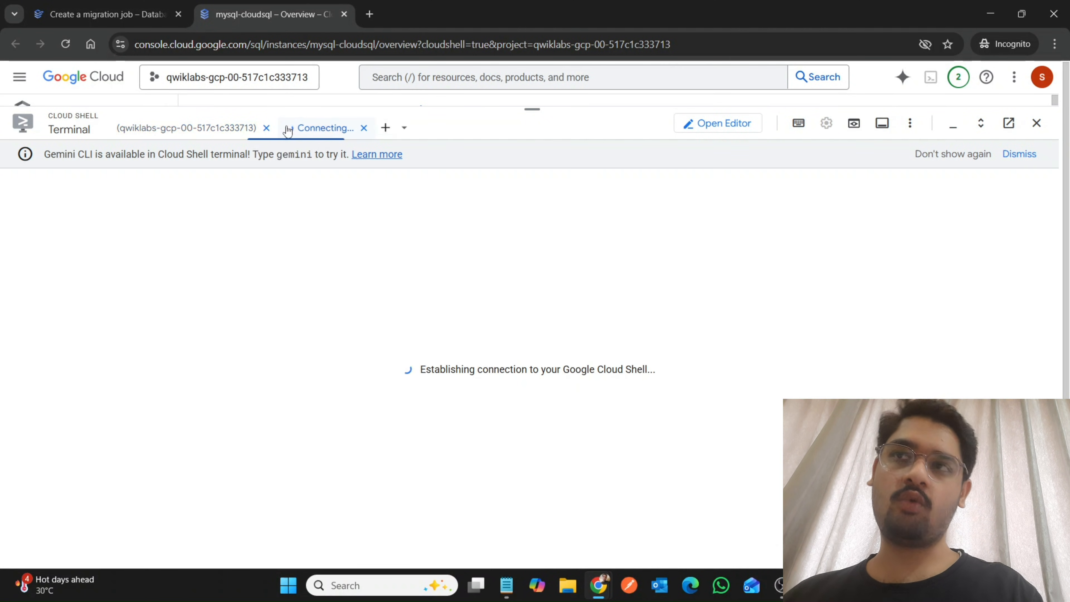
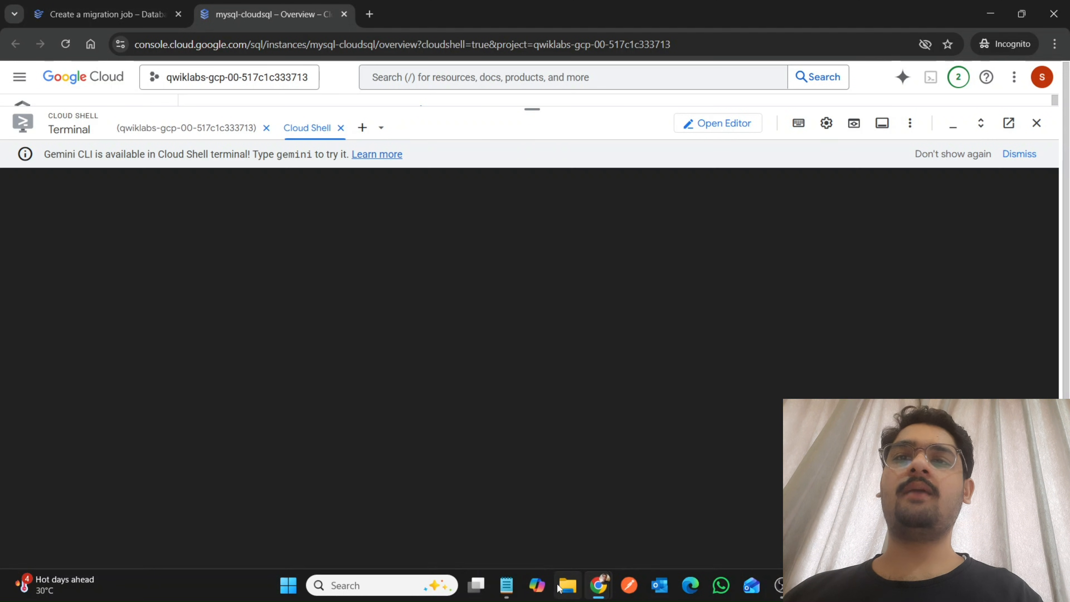
Try to connect to the instance with gcloud sql connect mysql-cloudsql --user=root --quiet, and rerun the command once.
text(gcloud sql connect mysql-cloudsql --user=root --quiet)
key(Return)
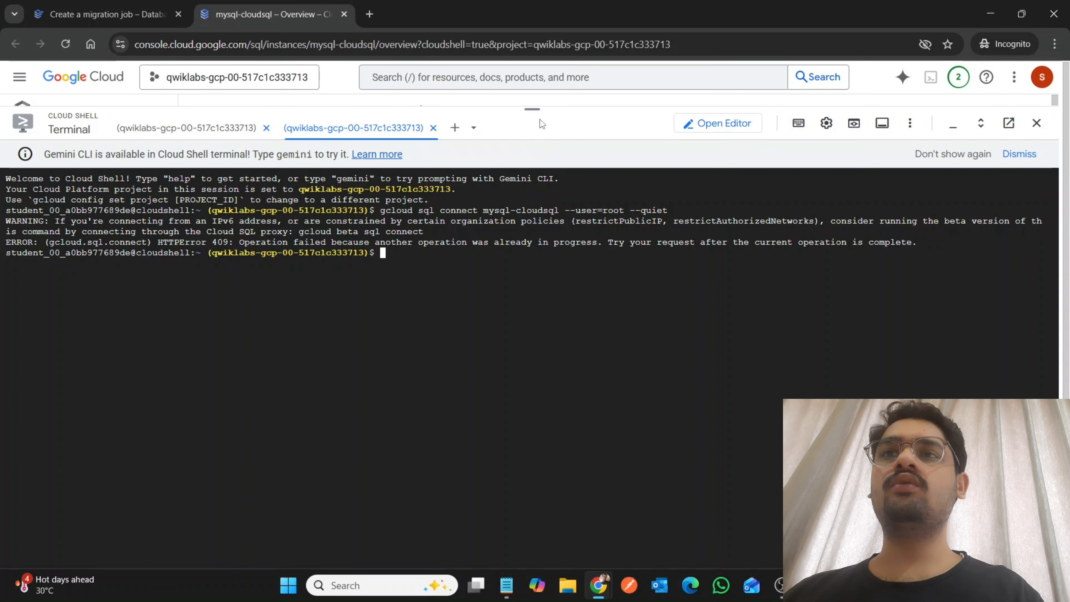
drag(532, 110, 533, 431)
scroll(388, 295, down, 5)
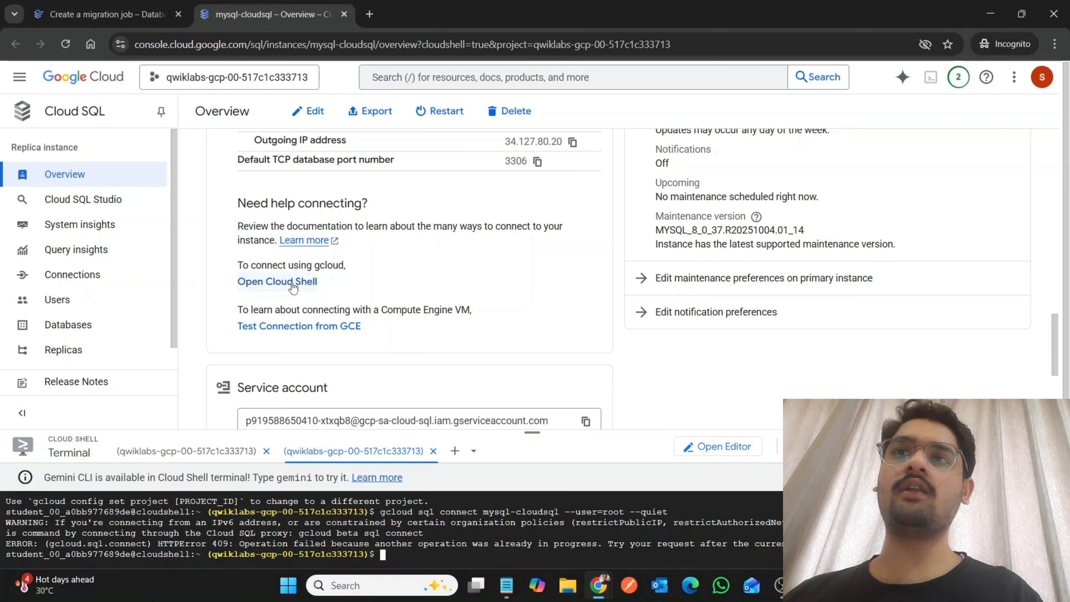
key(Up)
key(Return)
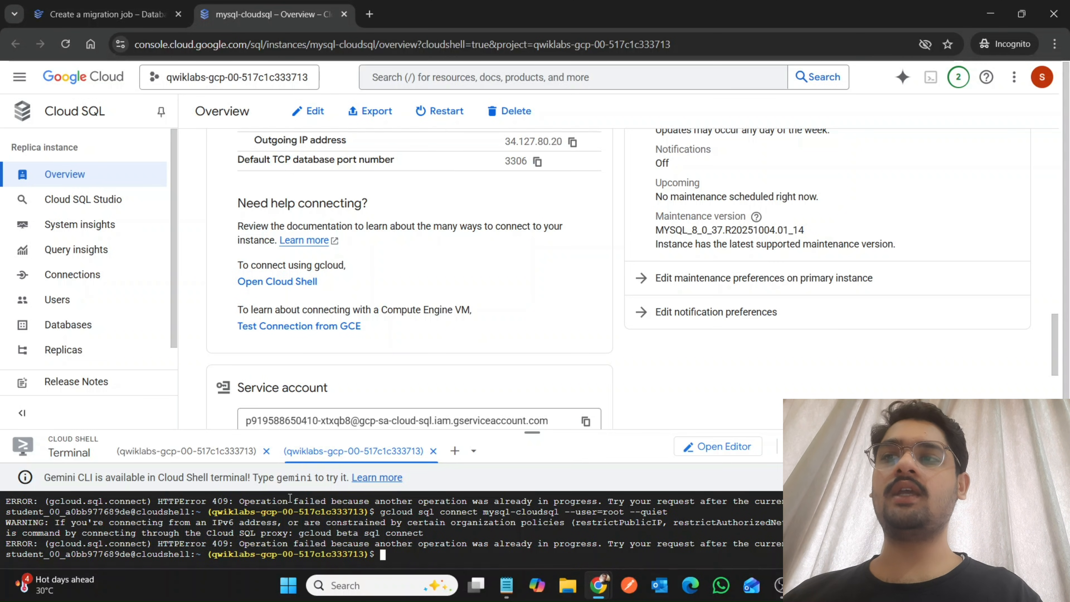
Return to the first Cloud Shell session and quit the security group rules output to get back to the prompt.
click(174, 451)
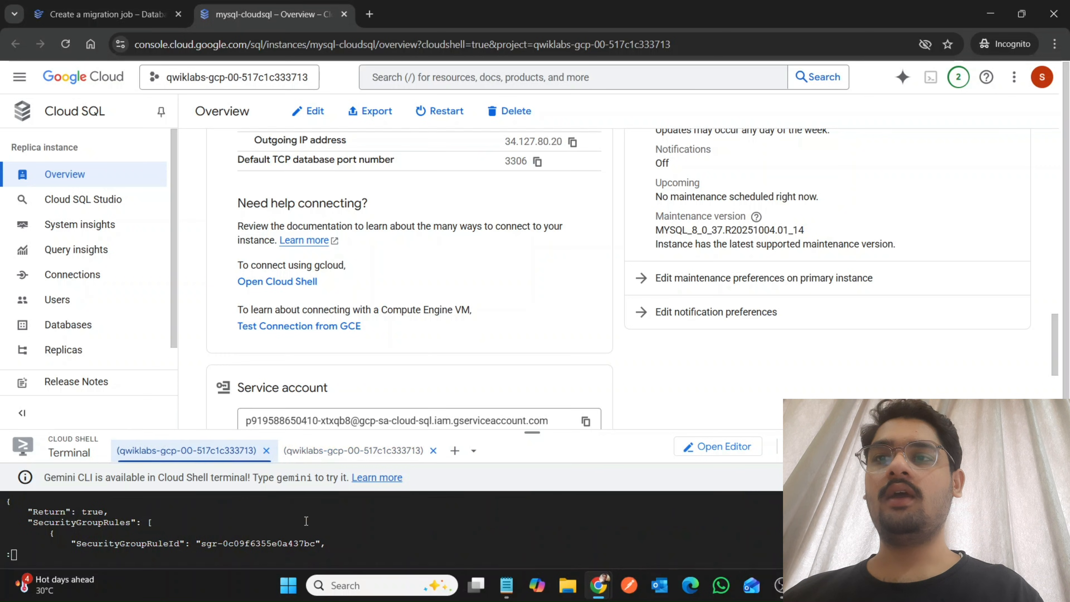
drag(537, 348, 532, 164)
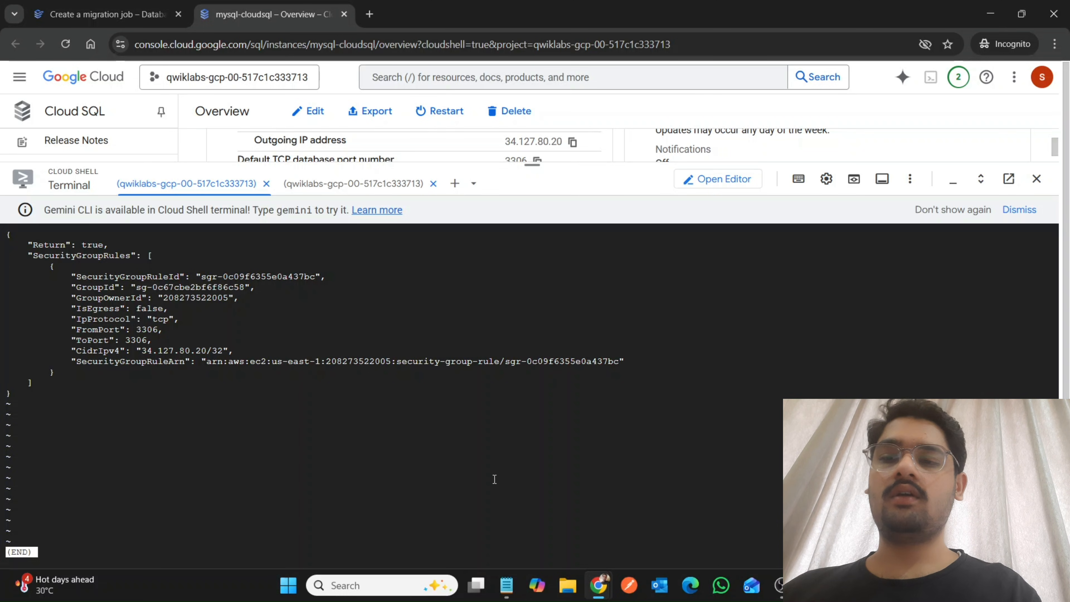
key(q)
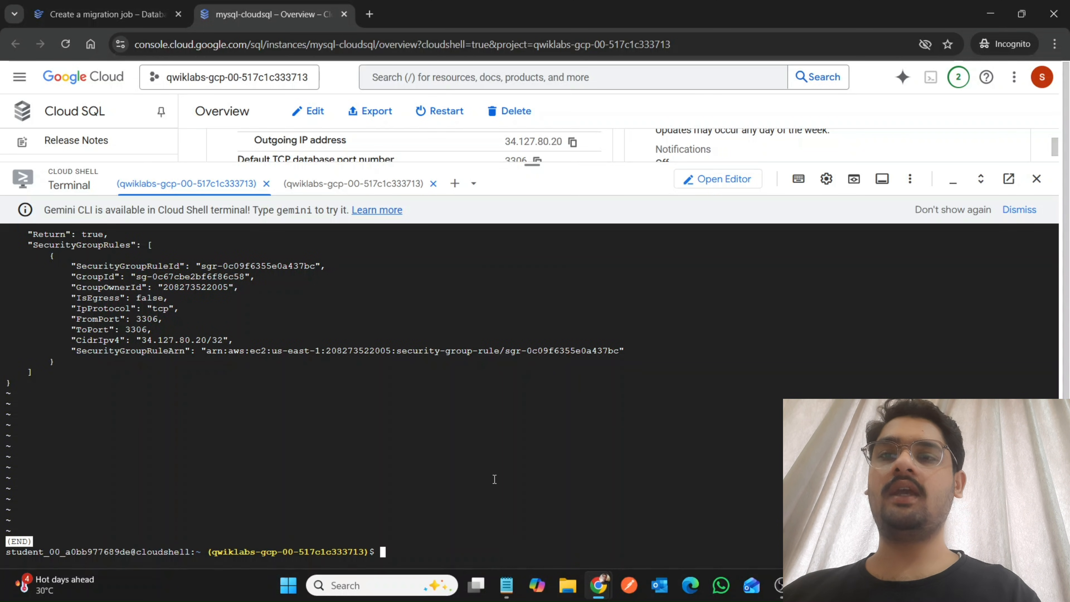
drag(536, 171, 524, 314)
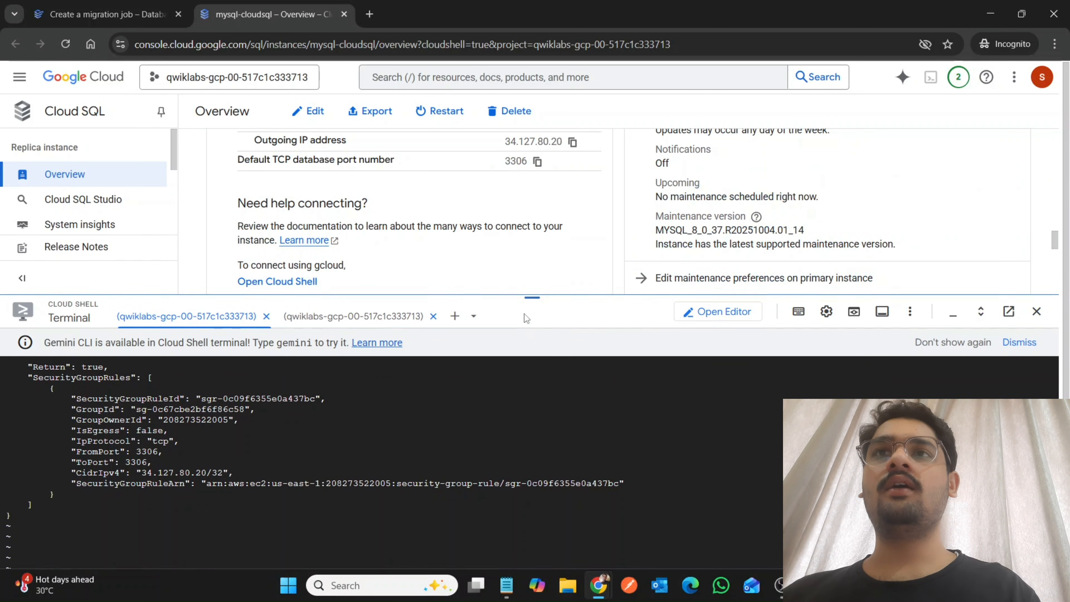
Launch Cloud Shell from the mysql-cloudsql connection section, dismiss the Gemini CLI notice and interrupt the pending terminal input.
click(270, 282)
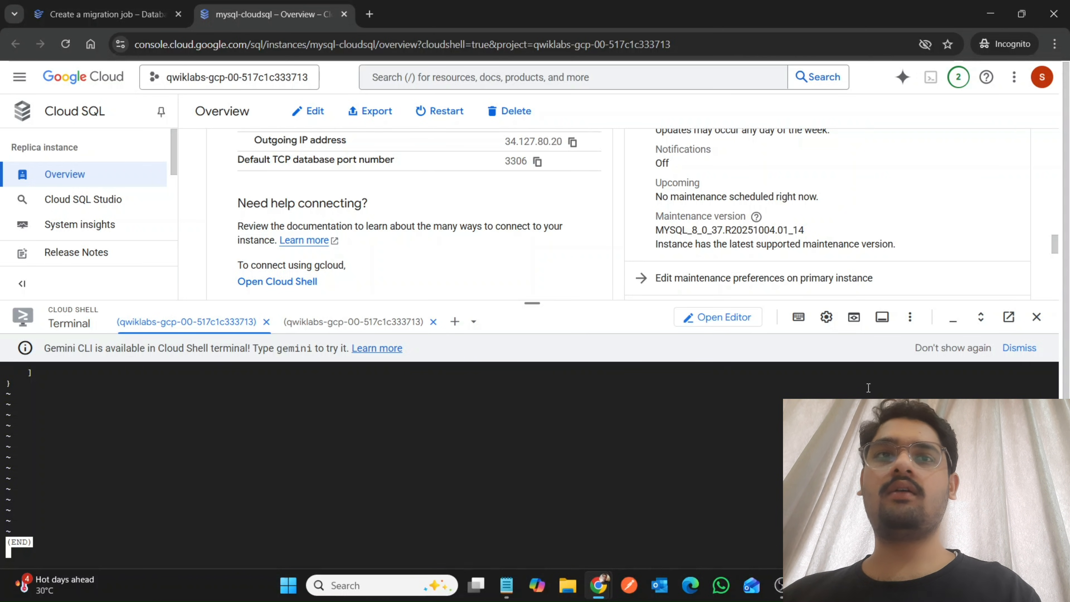
click(1020, 348)
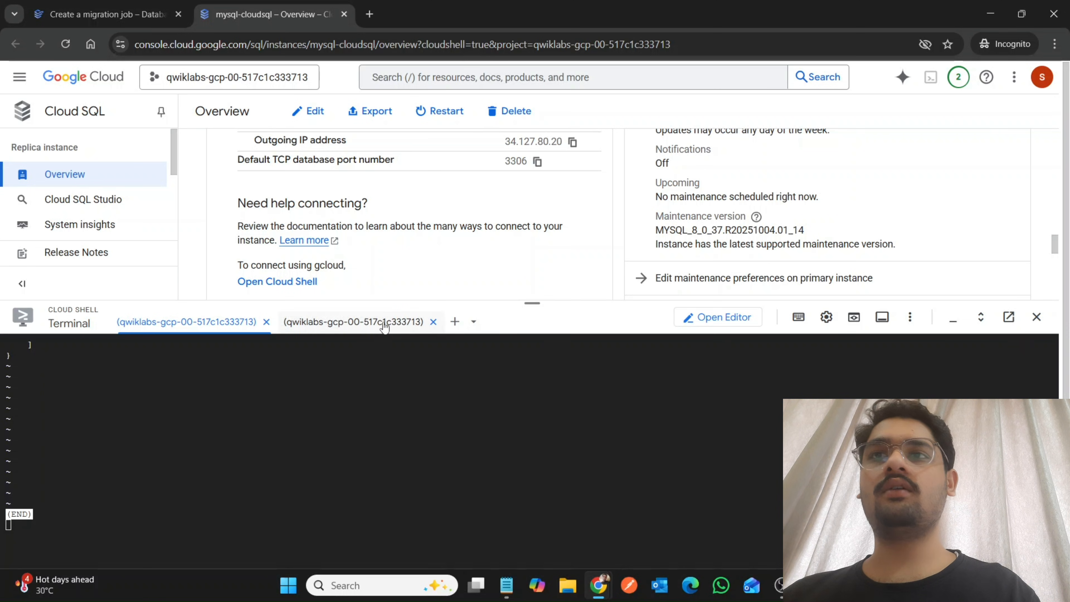
key(ctrl+c)
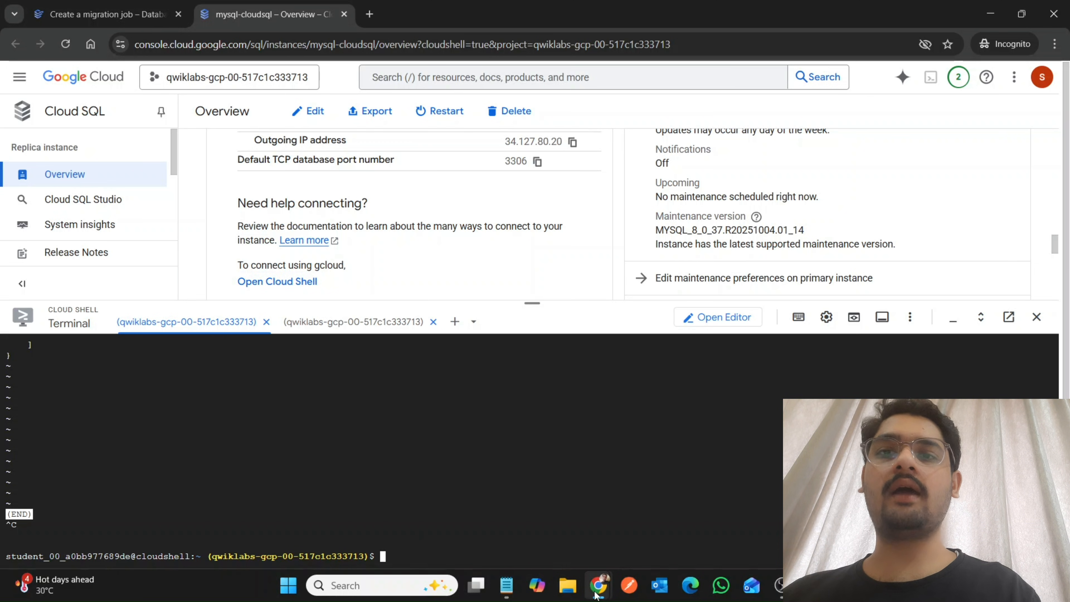
Copy the gcloud sql connect mysql-cloudsql command from the lab again and try to run it in the first Cloud Shell session.
mouse_move(598, 588)
click(509, 501)
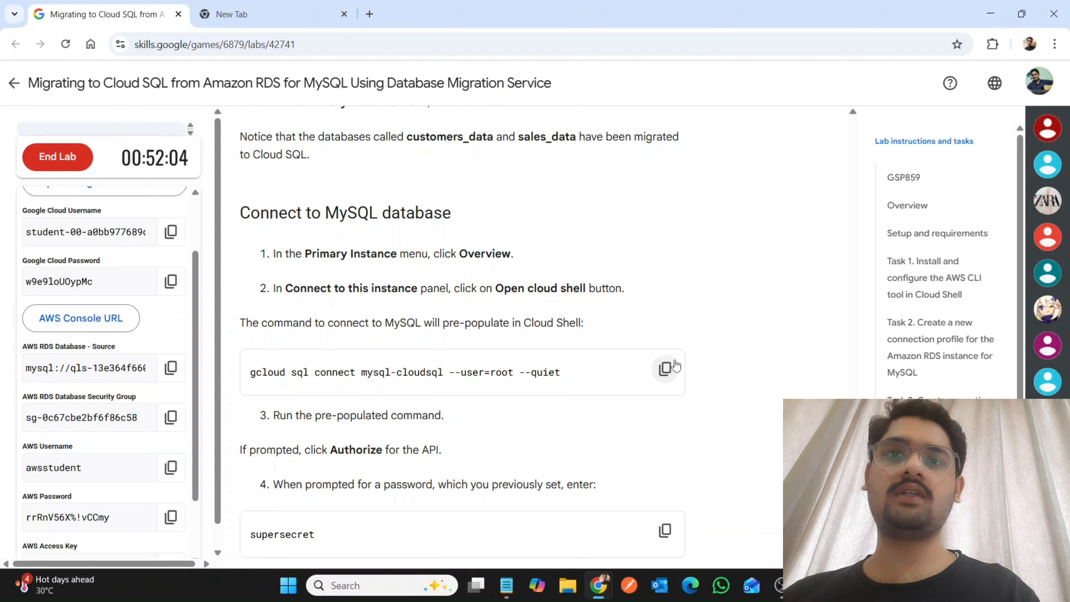
click(665, 368)
mouse_move(598, 590)
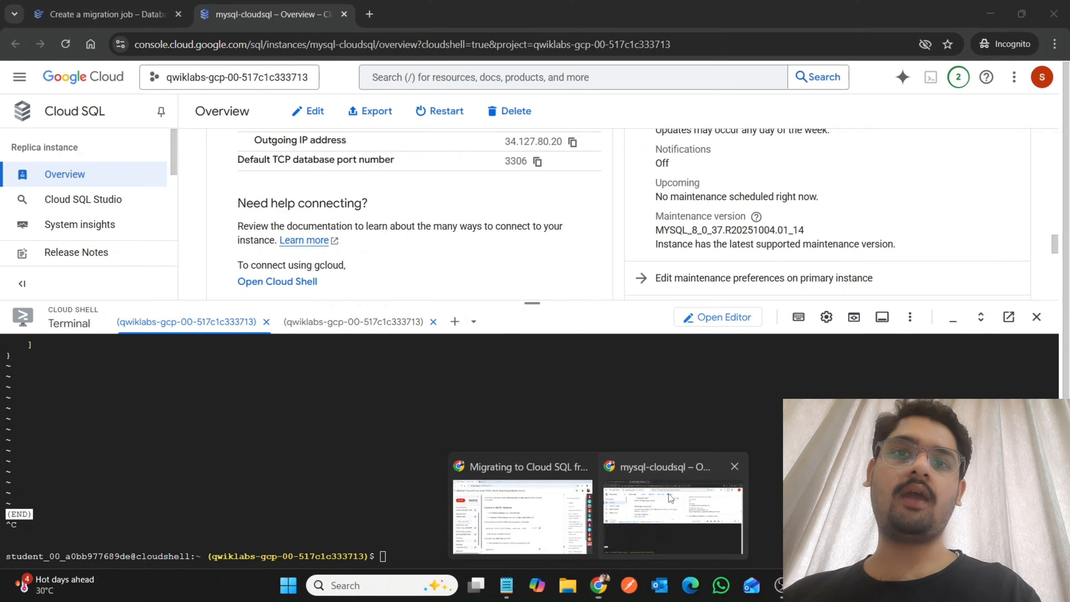
click(669, 493)
key(Return)
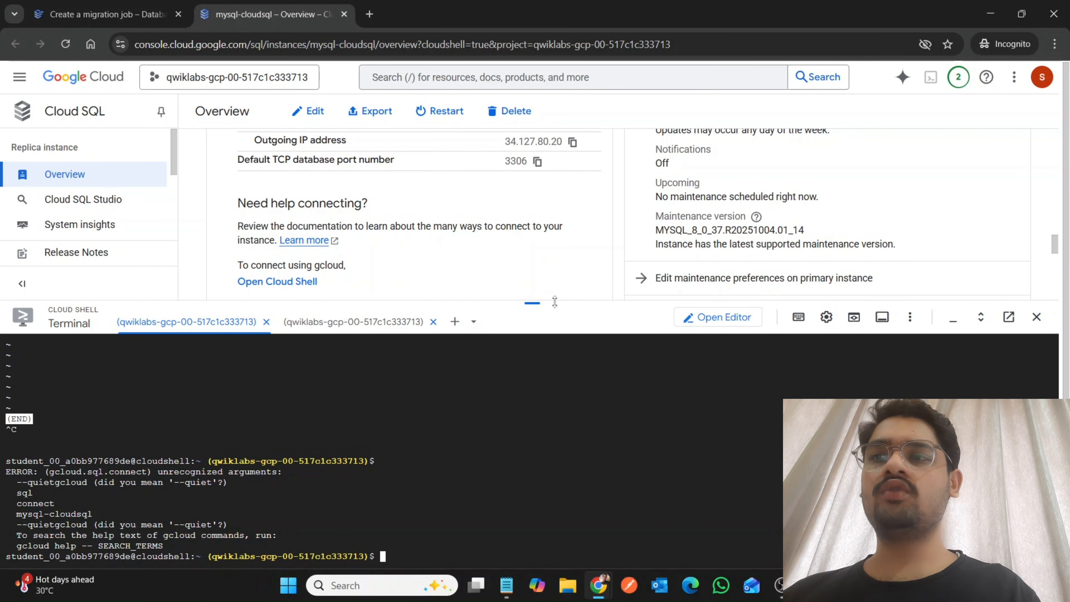
Look through the mysql-cloudsql overview page and check the rds-to-cloudsql migration job's status and phase.
drag(540, 255, 540, 164)
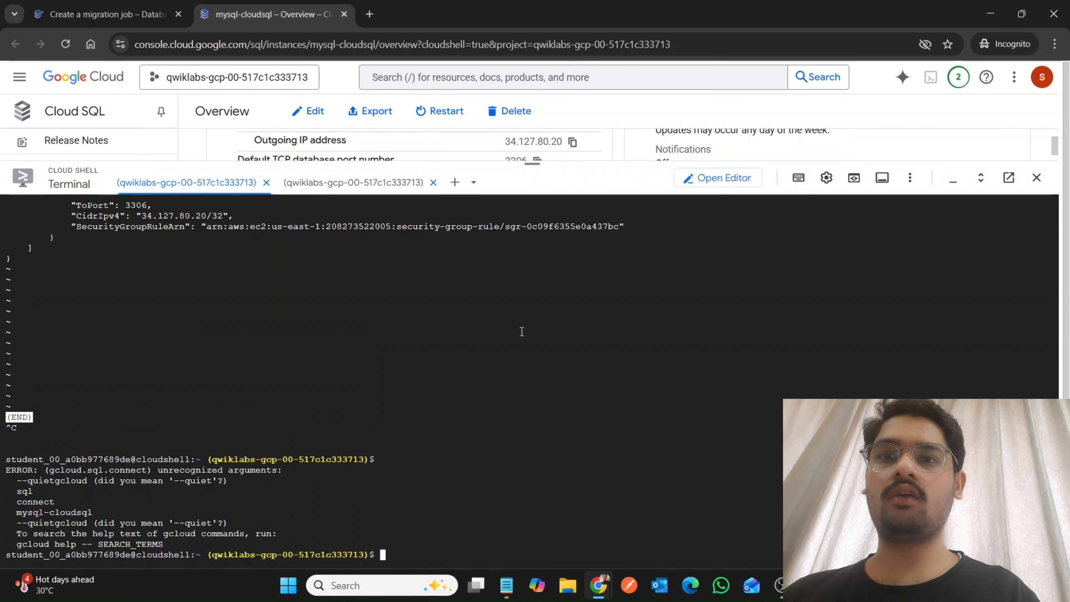
drag(531, 164, 532, 538)
scroll(461, 384, down, 3)
scroll(461, 384, up, 5)
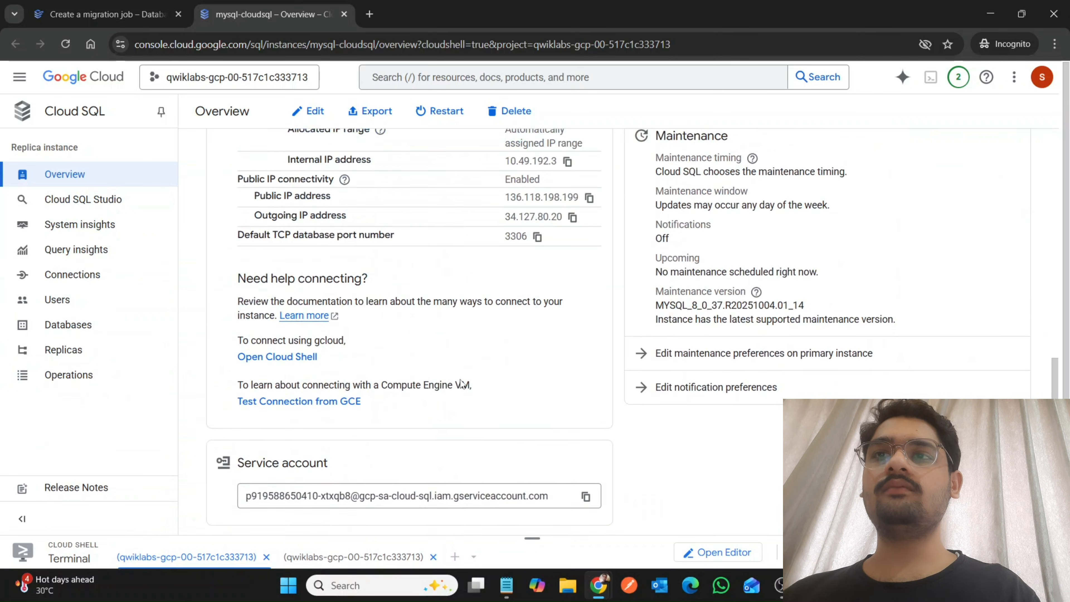
scroll(461, 383, up, 10)
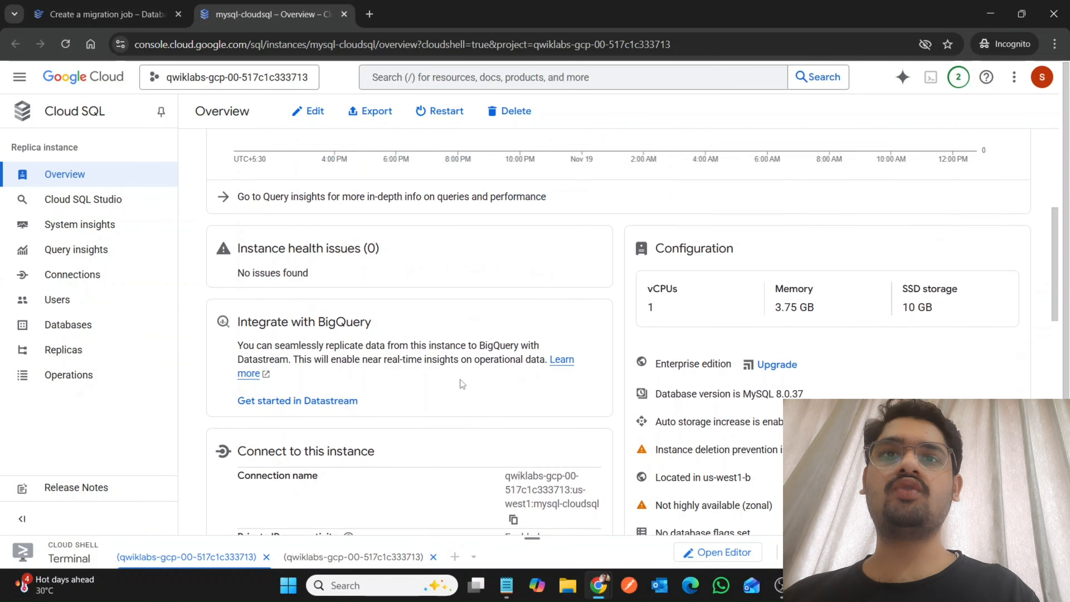
scroll(462, 384, up, 1)
click(58, 5)
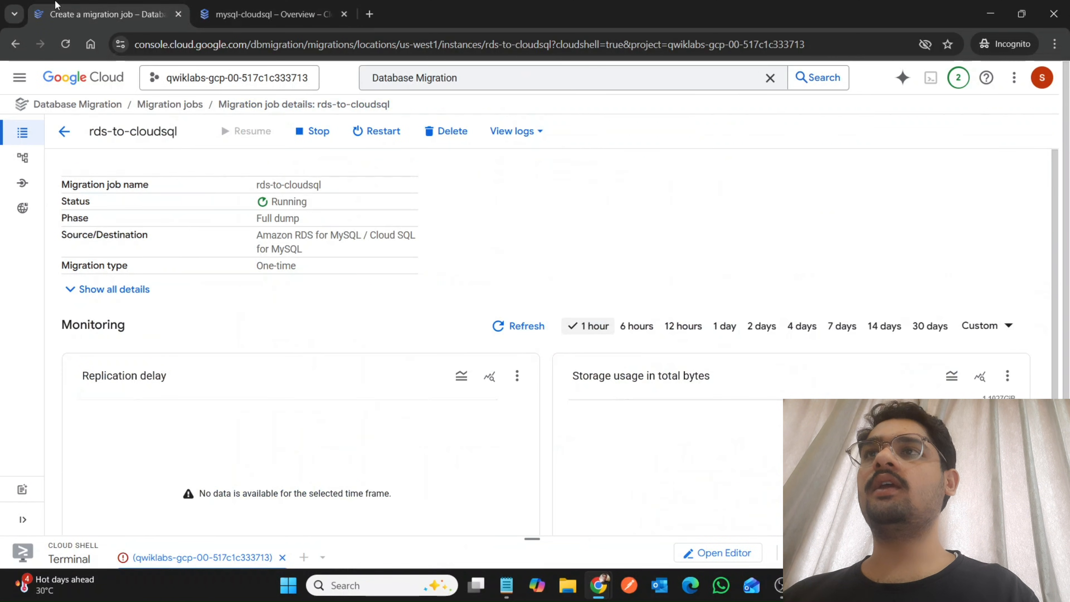
click(259, 5)
Run gcloud sql connect mysql-cloudsql --user=root --quiet in the second Cloud Shell session and glance at the first session meanwhile.
drag(530, 538, 528, 139)
click(356, 123)
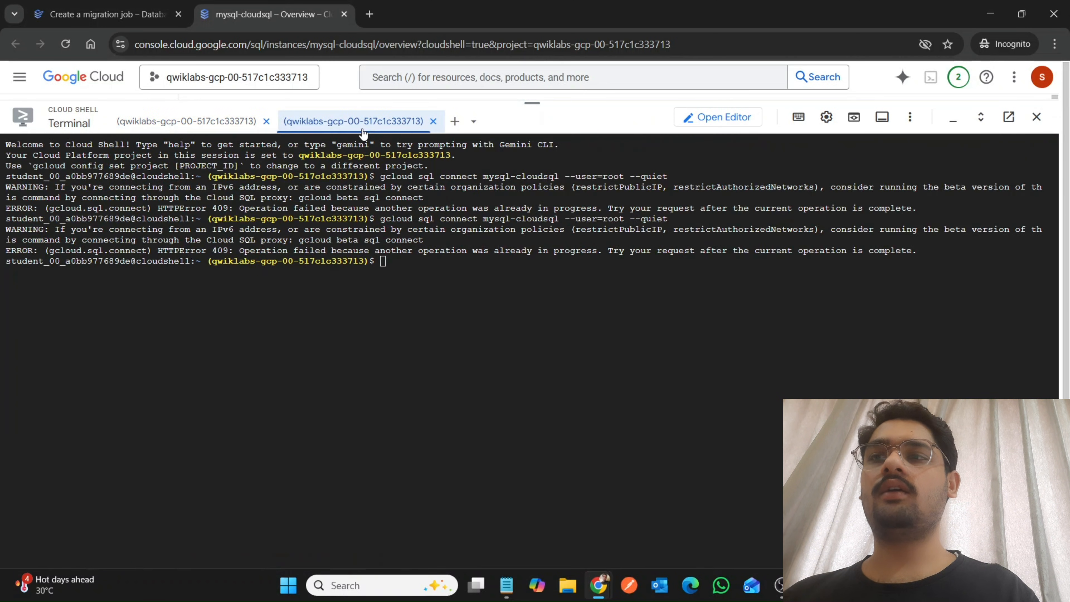
key(ctrl+v)
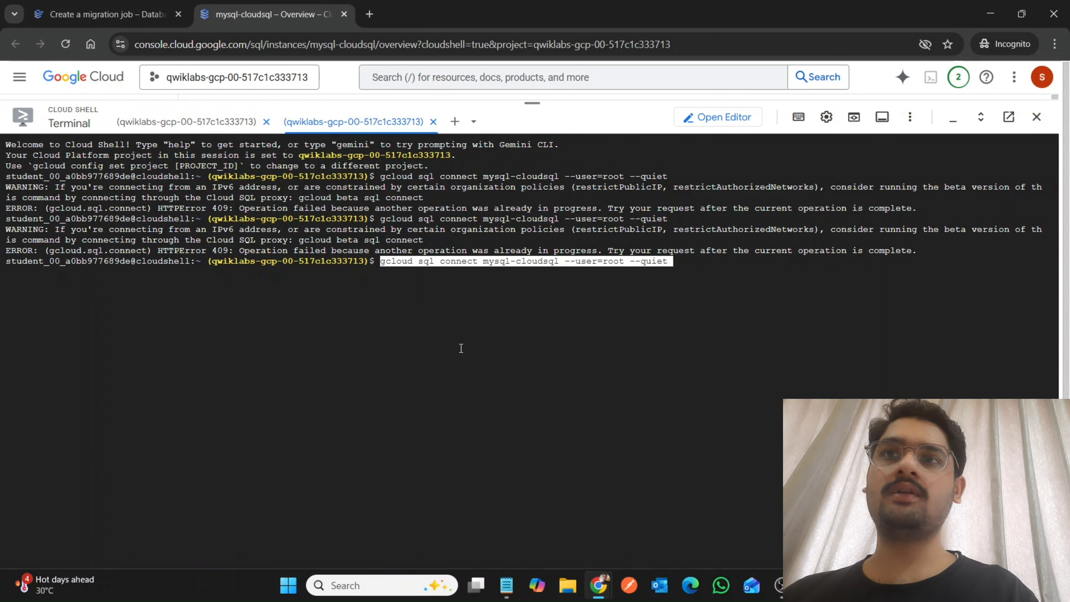
key(Return)
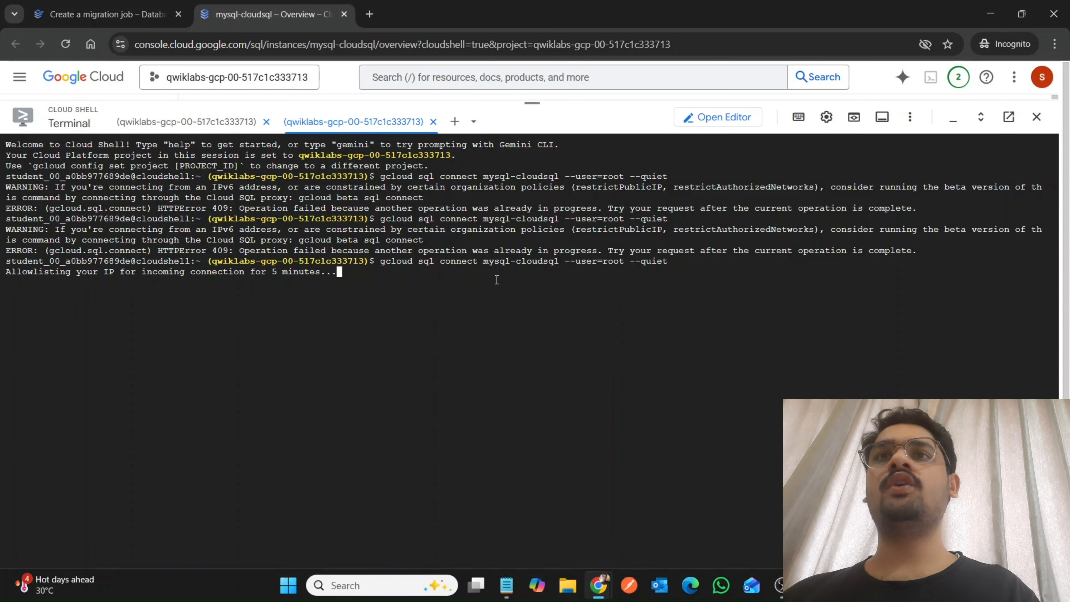
click(206, 122)
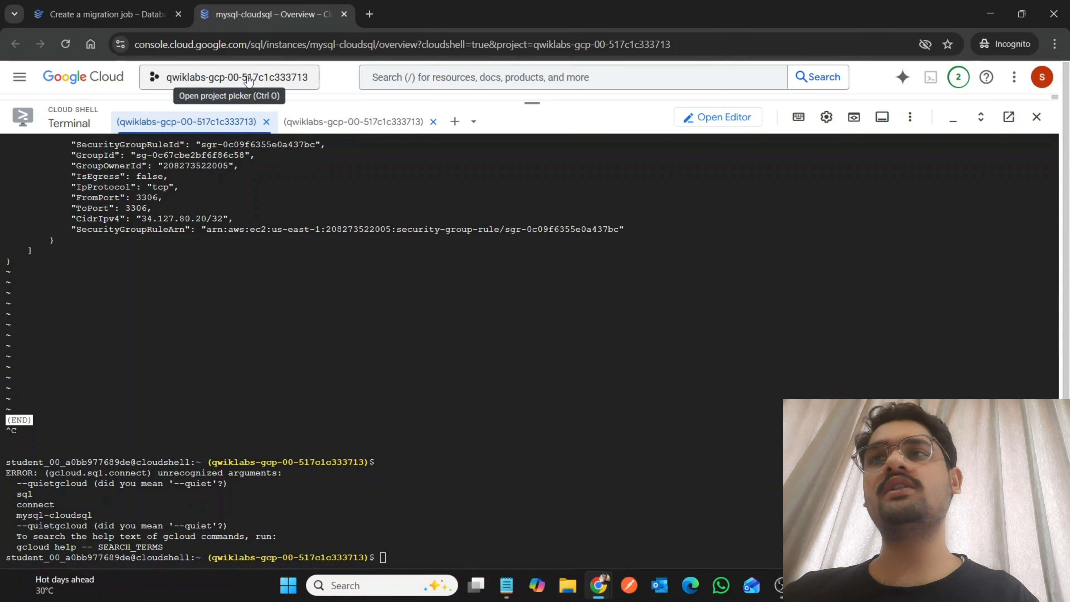
click(321, 121)
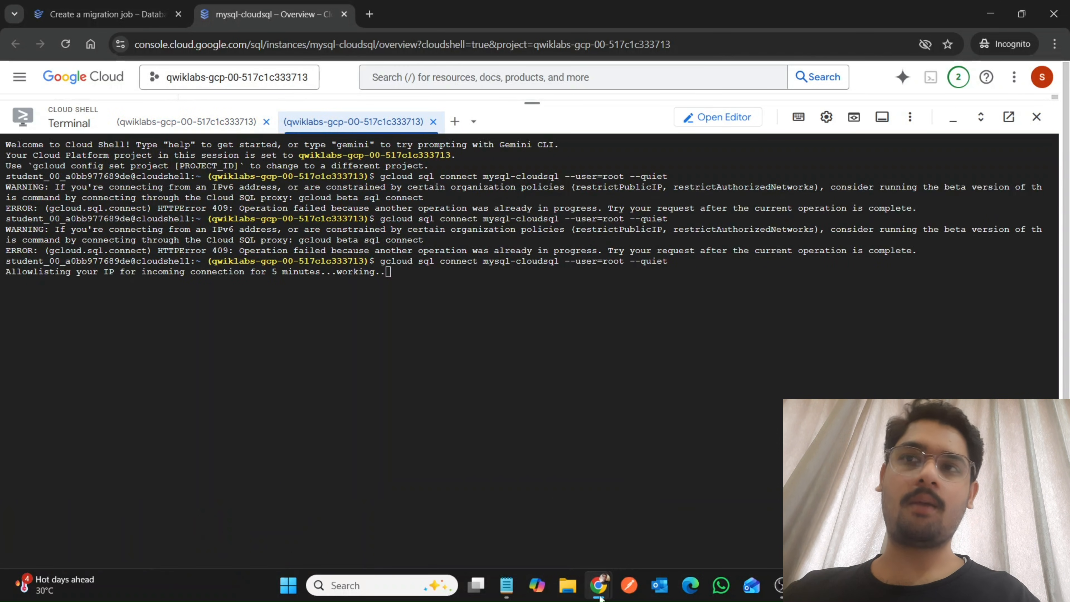
Copy the MySQL root password from the lab instructions and try to log in with it at the Cloud Shell password prompt.
mouse_move(599, 585)
click(518, 527)
scroll(518, 528, down, 5)
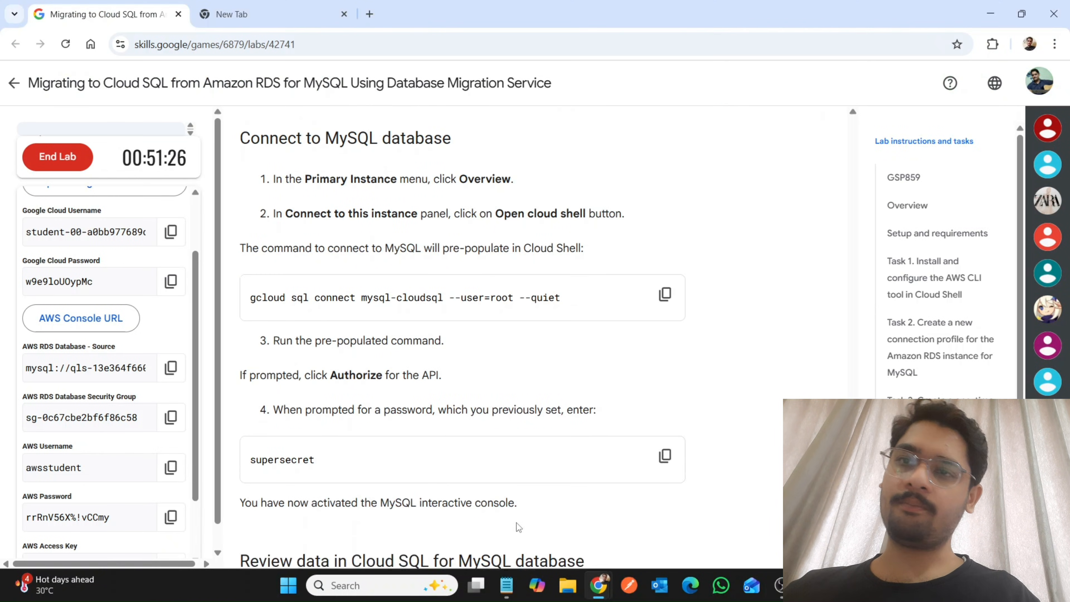
click(664, 331)
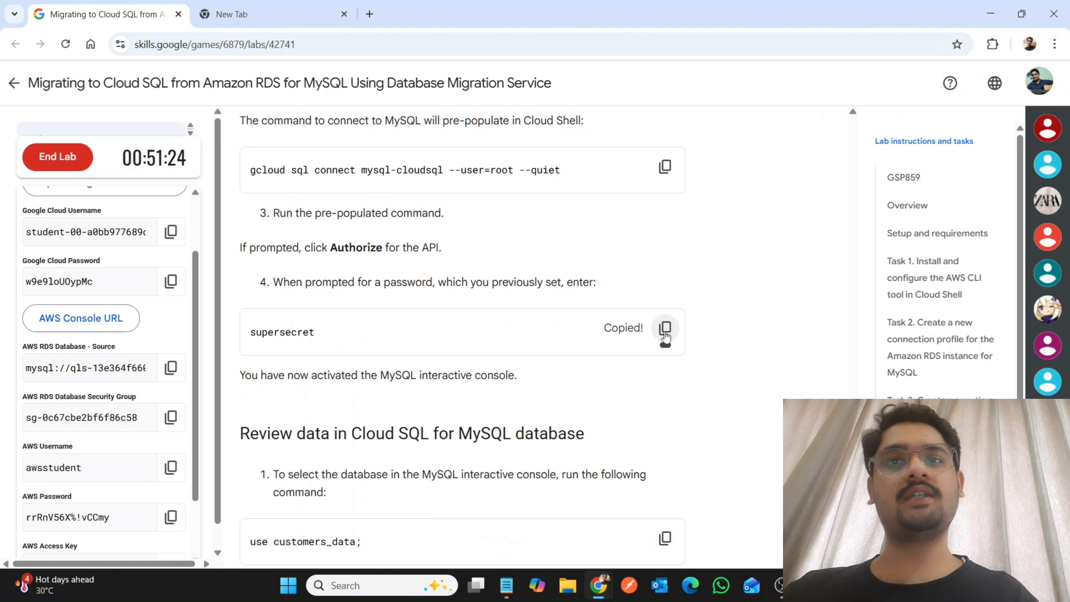
mouse_move(598, 584)
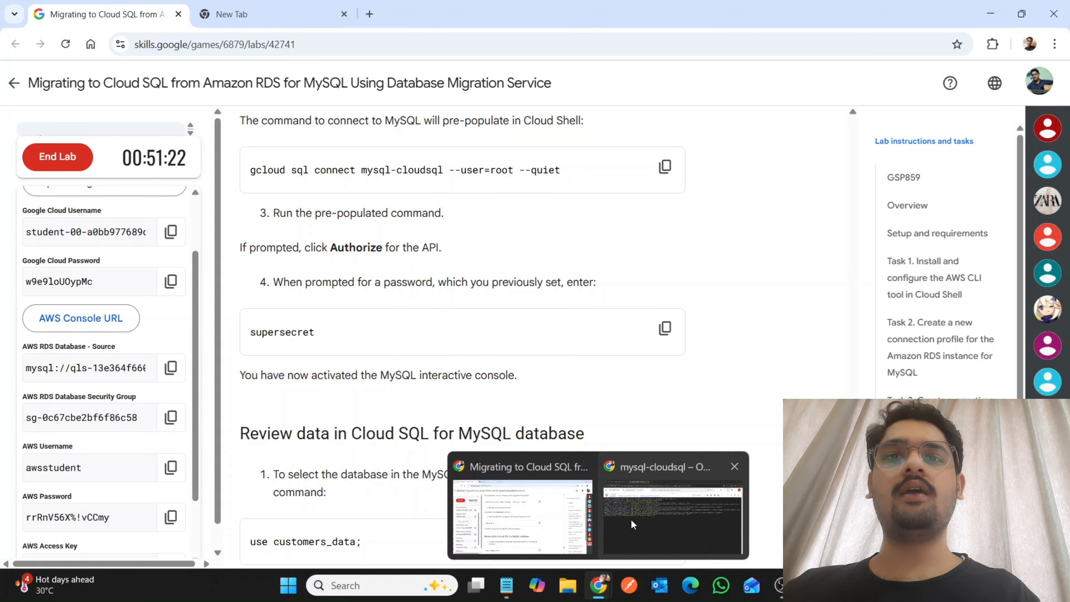
click(631, 520)
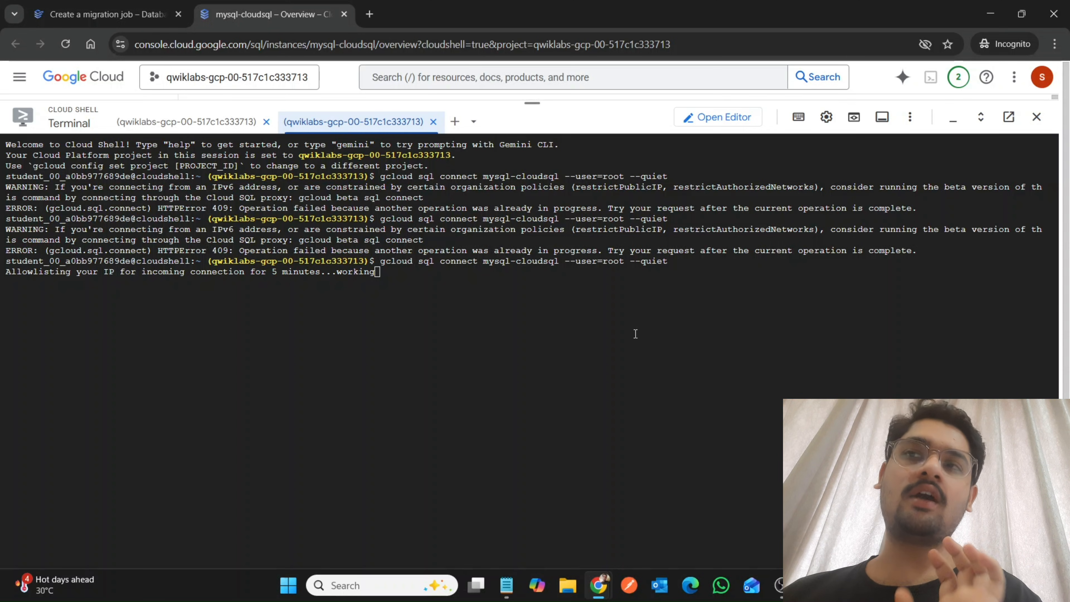
click(443, 328)
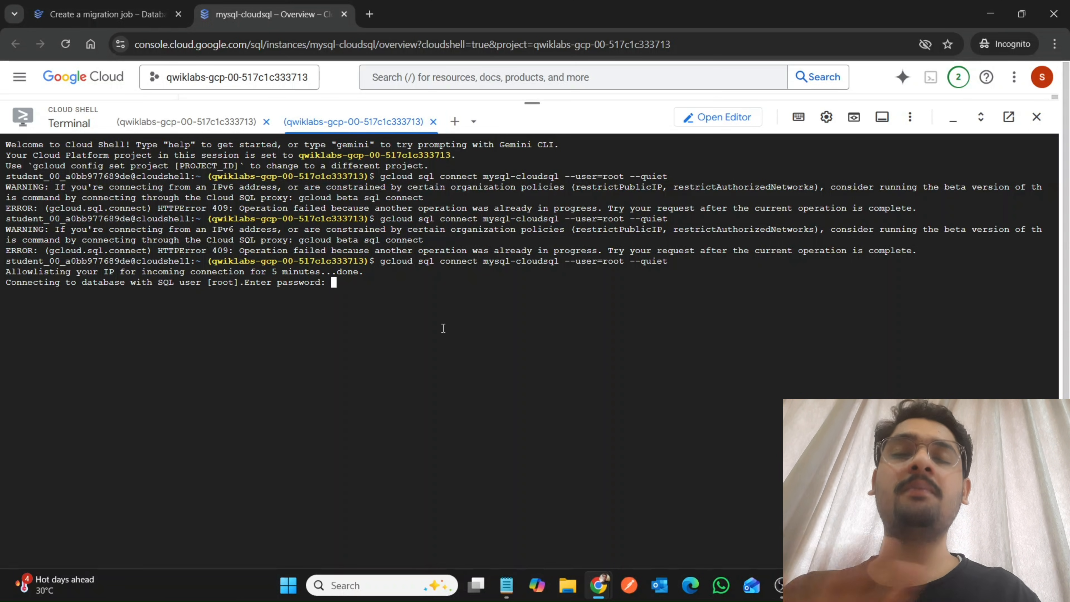
key(Return)
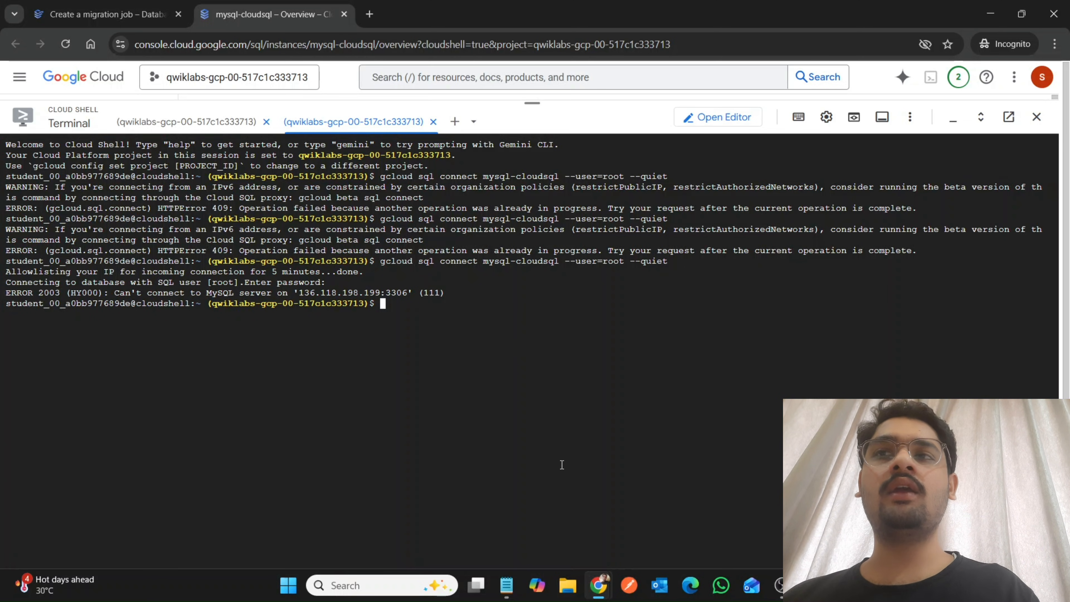
Retry the mysql-cloudsql root connection in the second Cloud Shell session, and try it in the first with the database password pasted in.
key(Up)
key(Return)
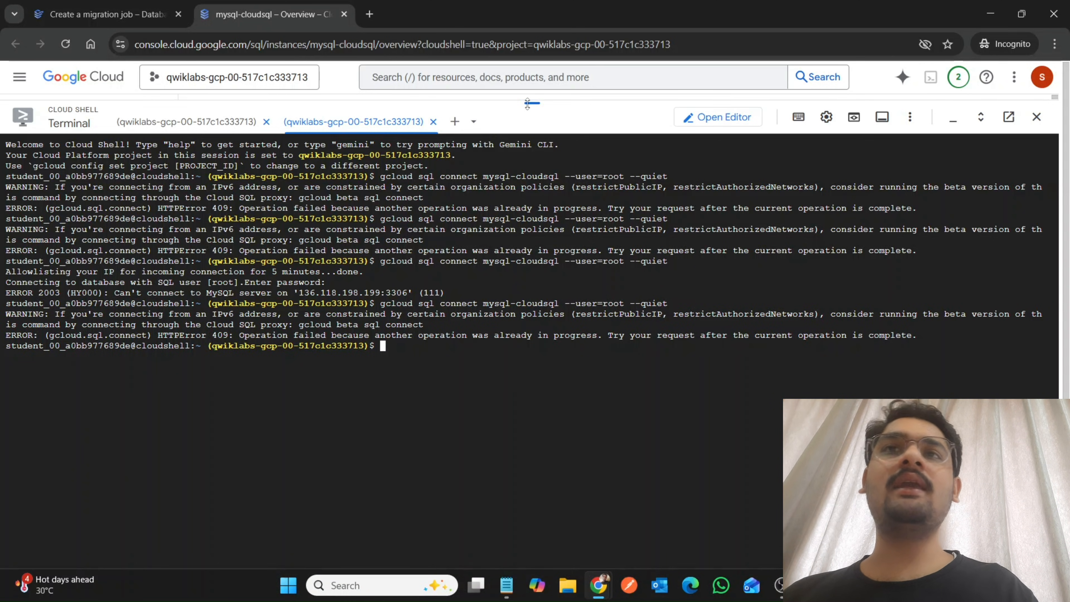
click(186, 122)
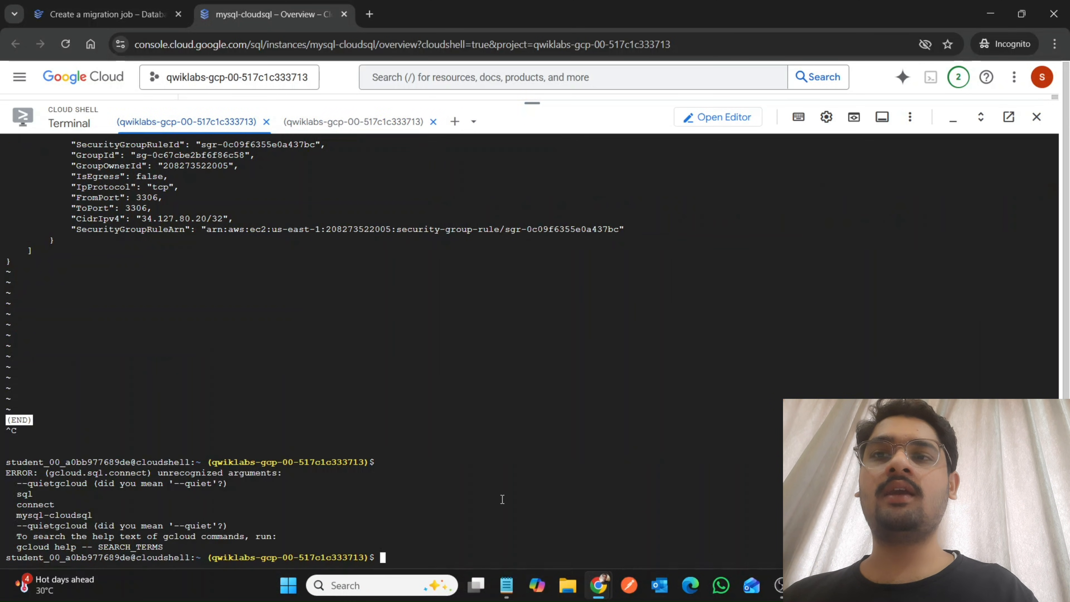
key(Return)
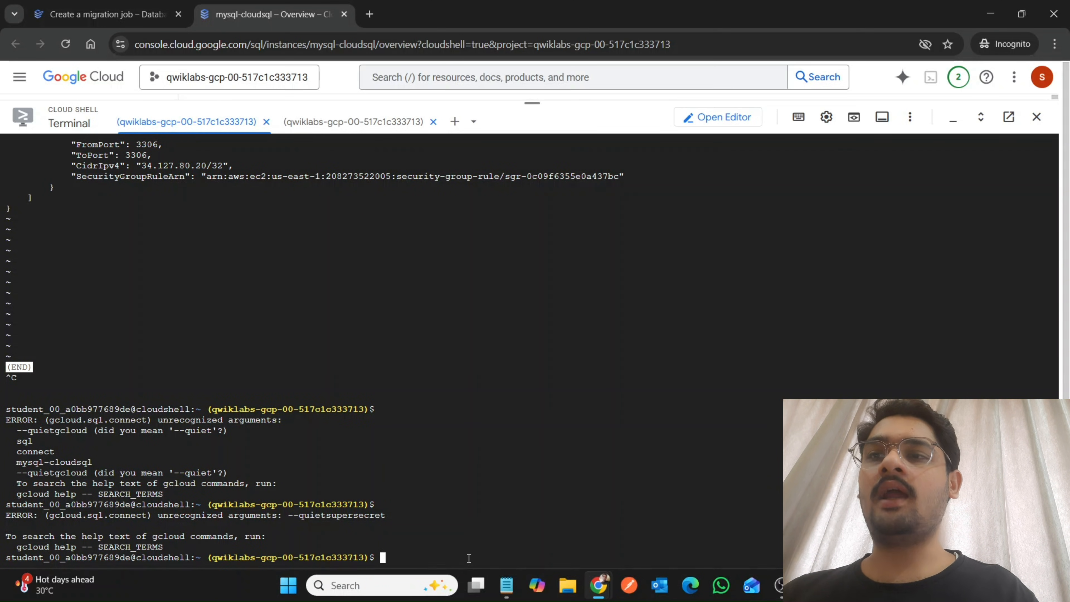
Copy the gcloud sql connect mysql-cloudsql --user=root --quiet command from the lab instructions once more and return to Cloud Shell.
mouse_move(598, 585)
click(511, 547)
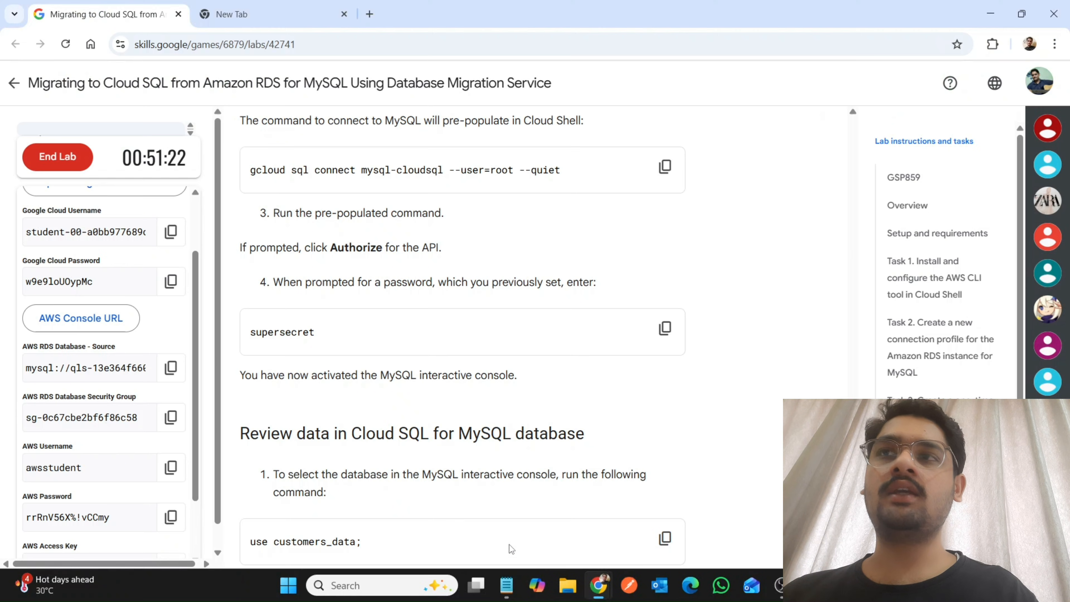
scroll(671, 542, down, 1)
scroll(675, 545, up, 2)
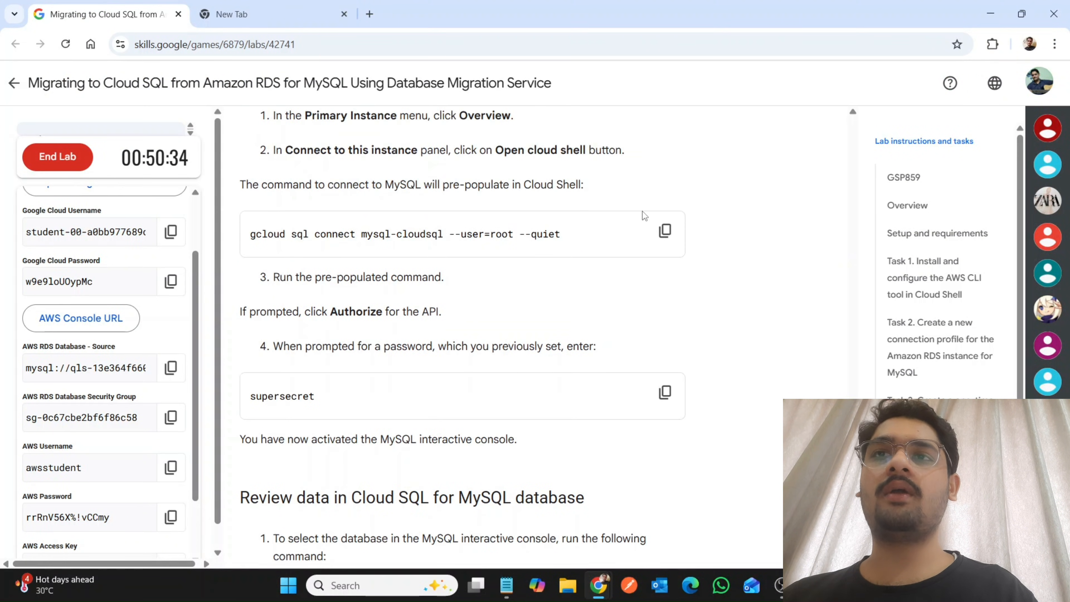
click(665, 230)
mouse_move(598, 586)
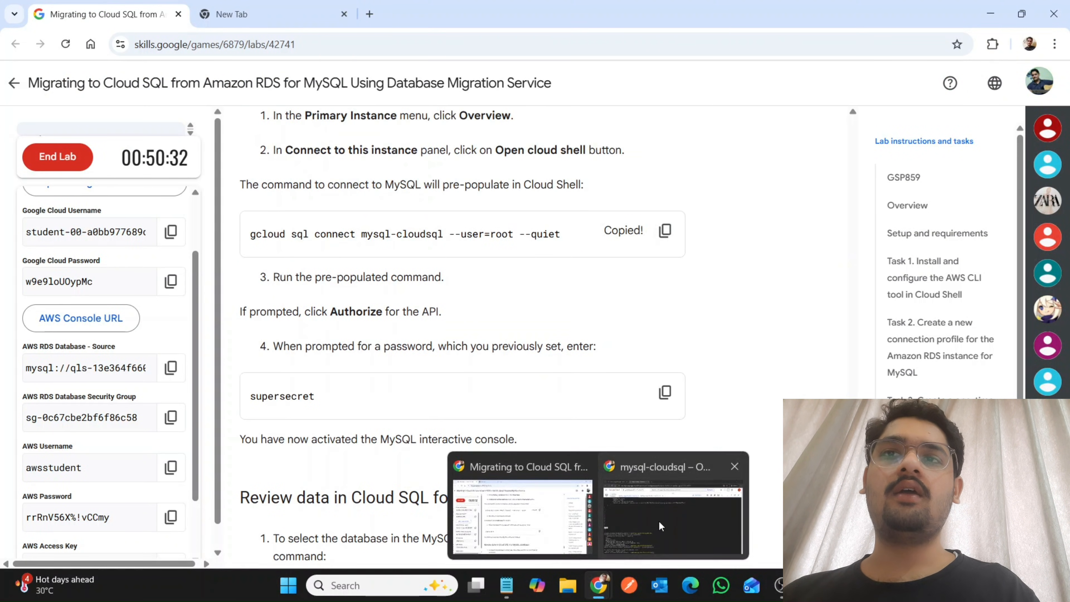
click(658, 520)
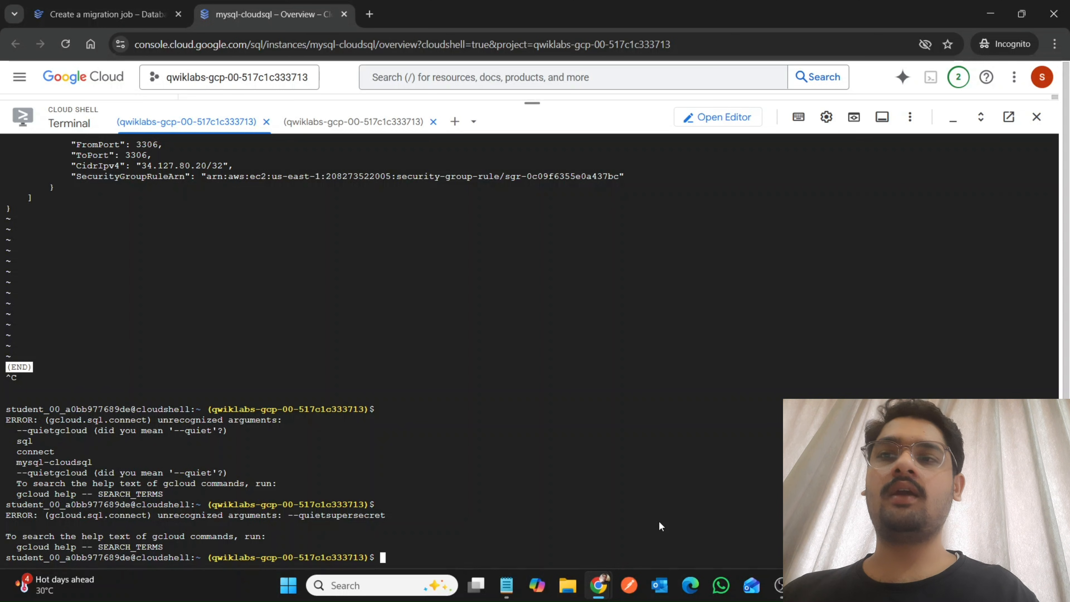
Paste the copied gcloud sql connect command into the first Cloud Shell session and retry the mysql-cloudsql root connection in the second.
right_click(658, 520)
click(688, 362)
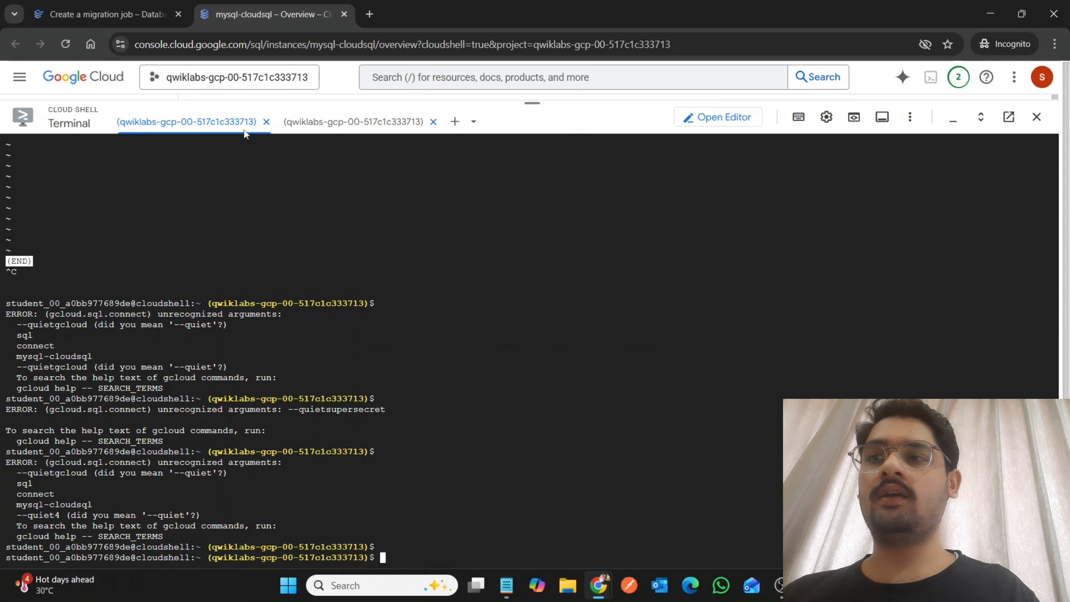
click(286, 129)
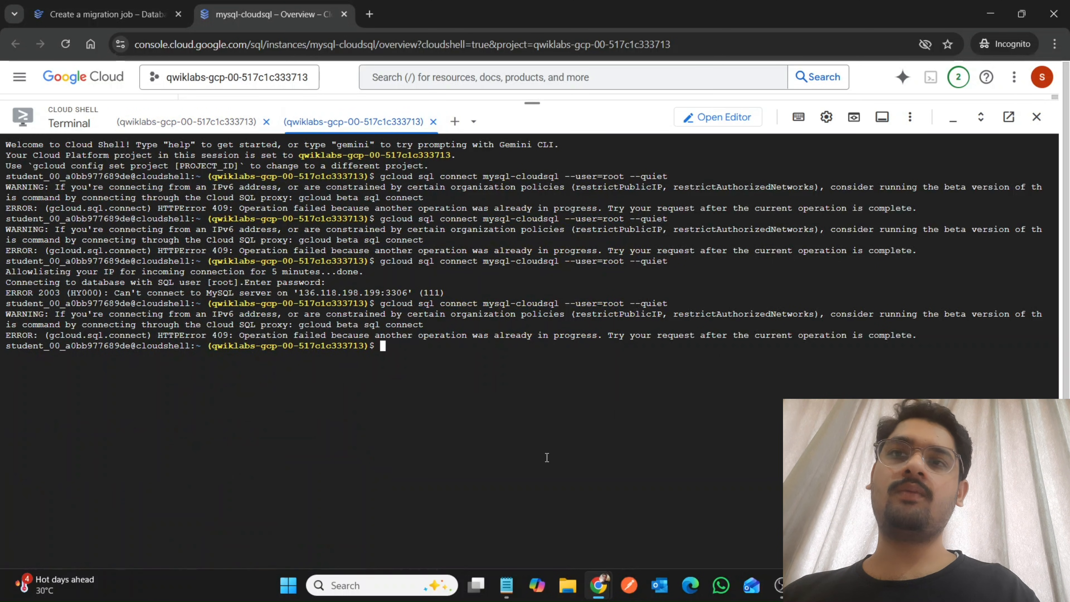
key(Up)
key(Return)
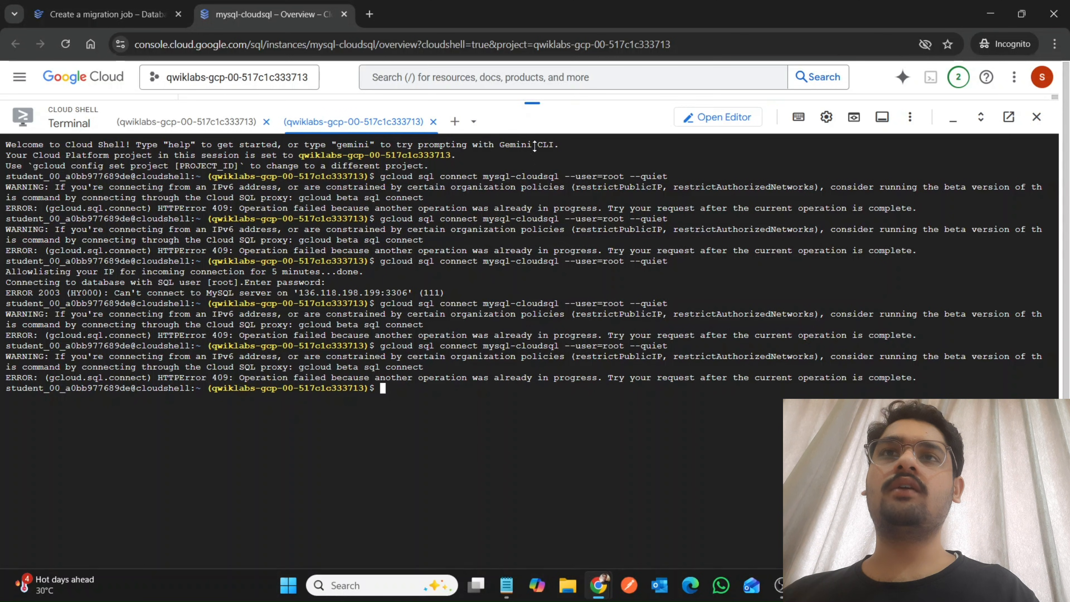
Shrink the Cloud Shell area, look through the mysql-cloudsql overview and open the instance's Cloud SQL Studio.
drag(532, 102, 565, 401)
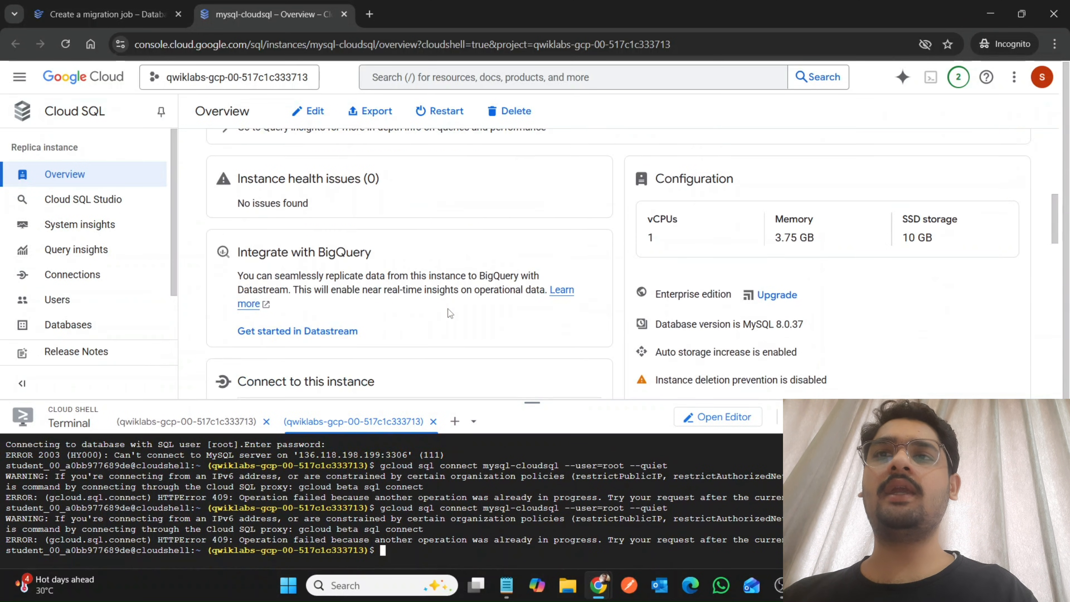
scroll(450, 312, down, 10)
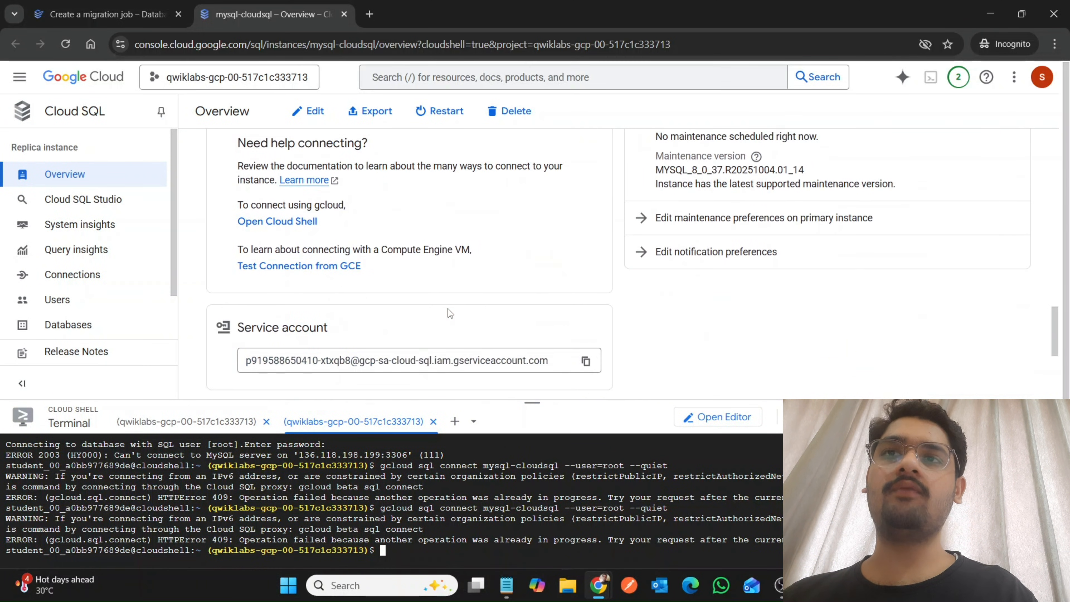
scroll(449, 313, down, 3)
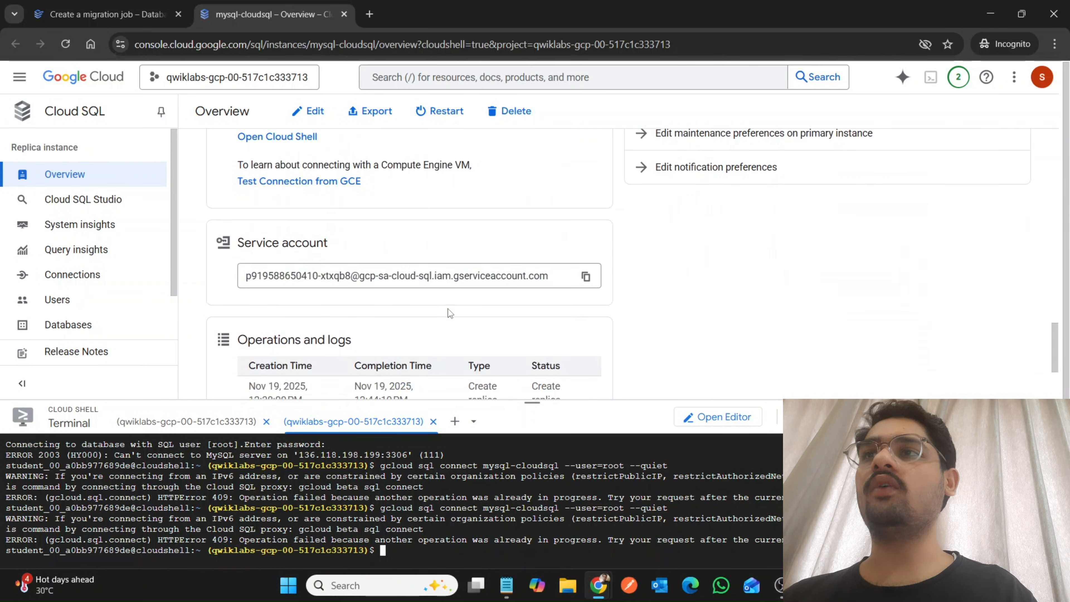
click(49, 203)
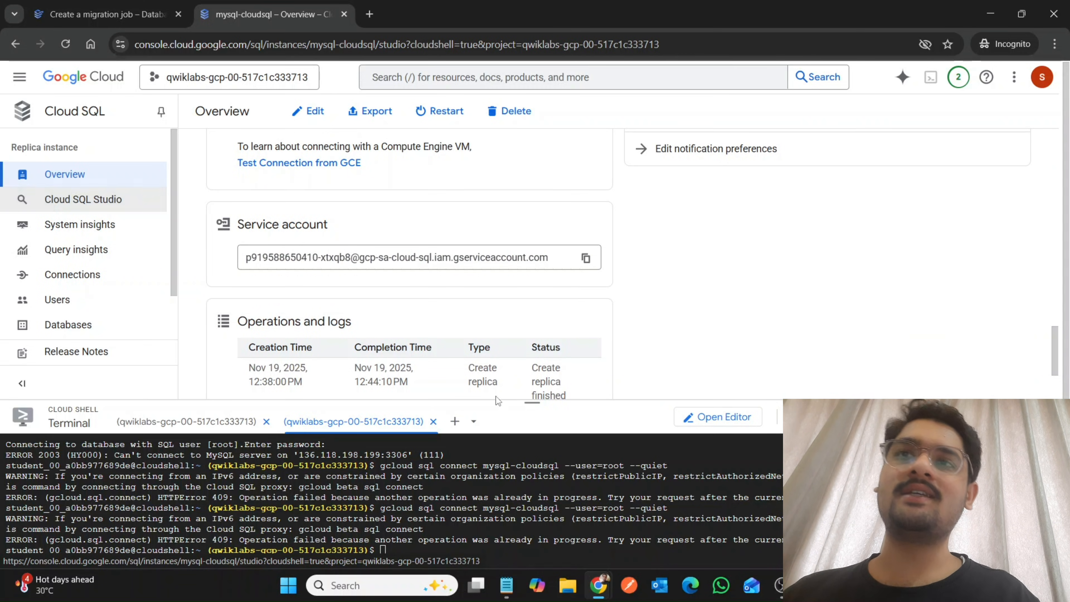
drag(533, 402, 555, 523)
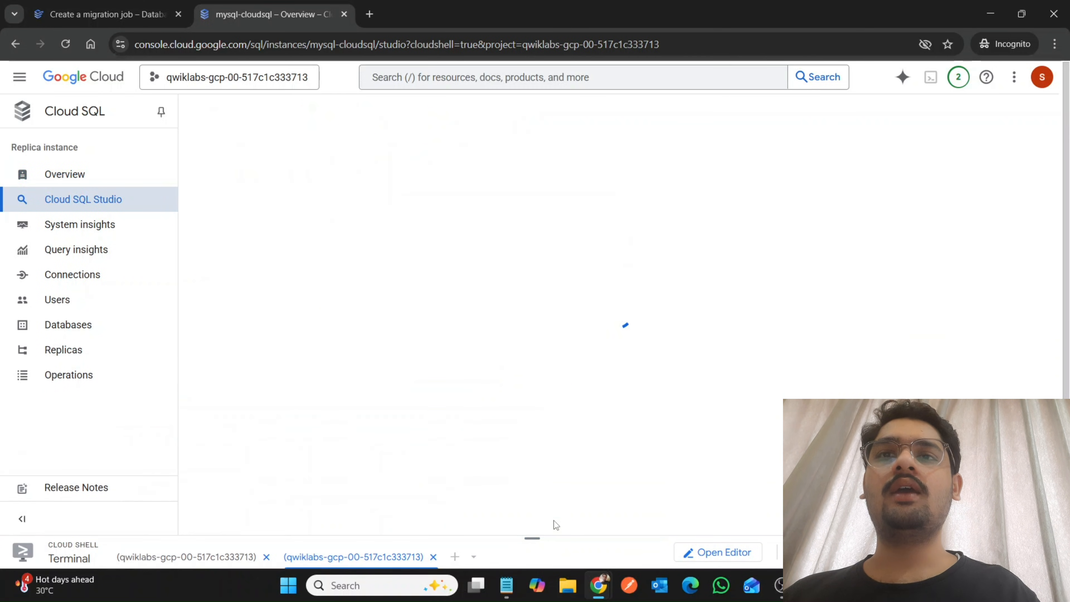
Copy the use customers_data; command from the review section of the lab instructions.
mouse_move(598, 585)
click(518, 523)
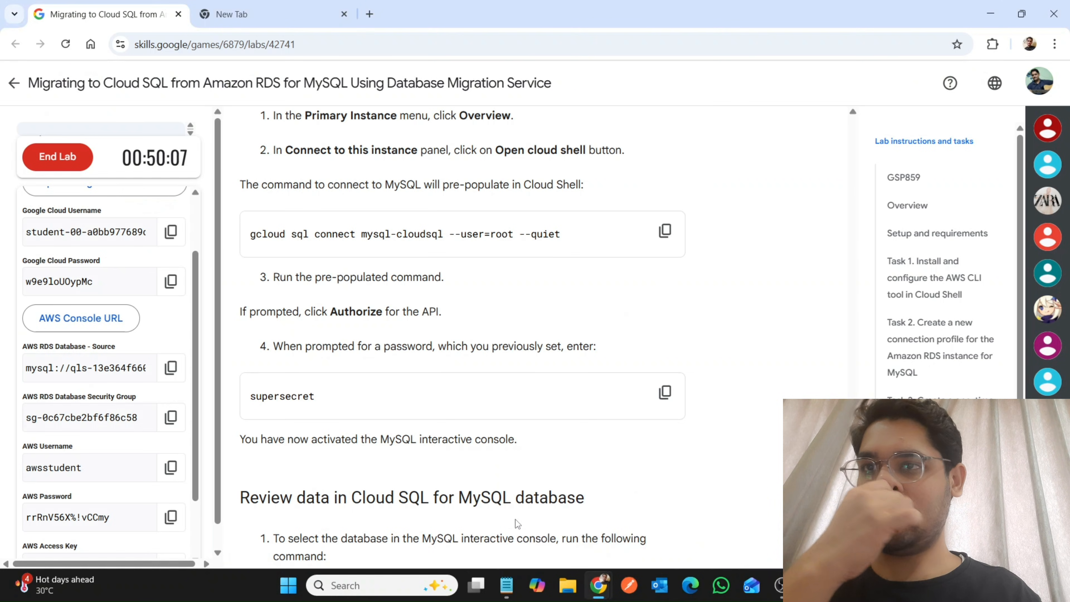
scroll(517, 524, down, 5)
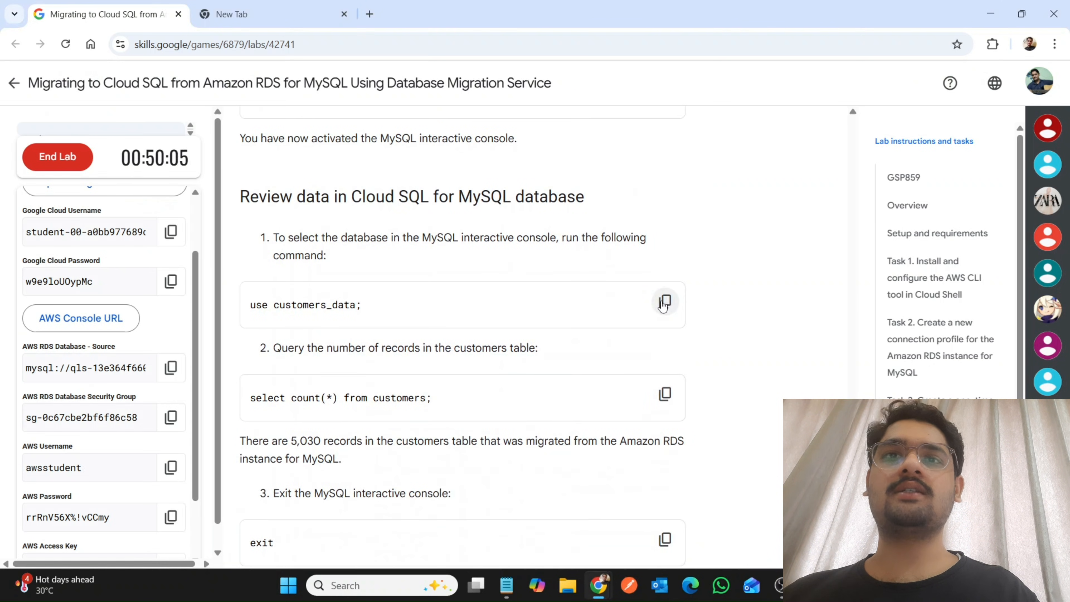
click(665, 301)
mouse_move(600, 587)
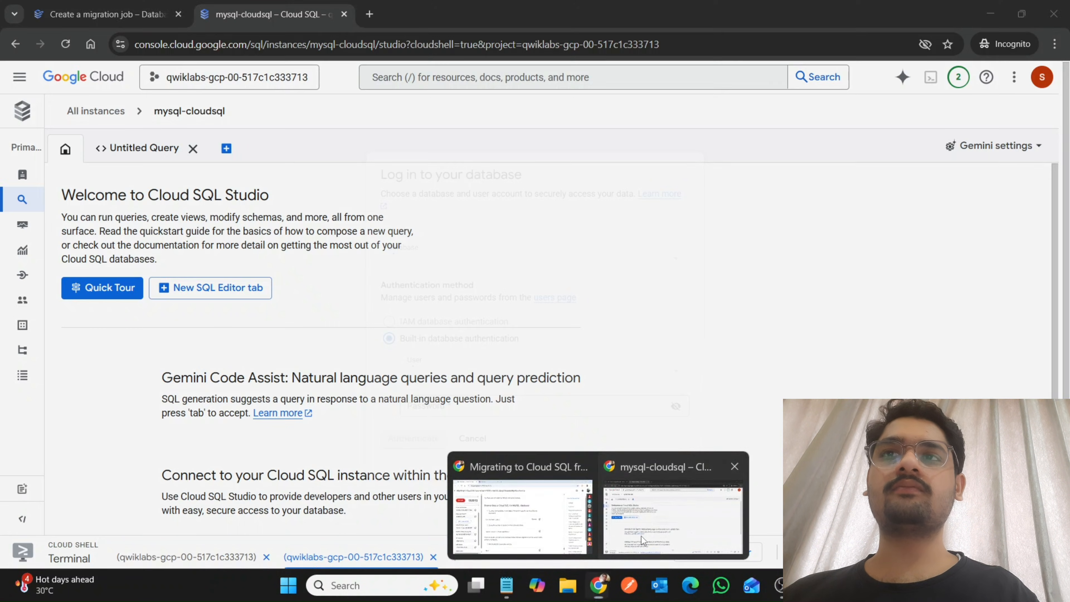
Return to Cloud SQL Studio, cancel the database login and dismiss the saved queries introduction.
click(641, 536)
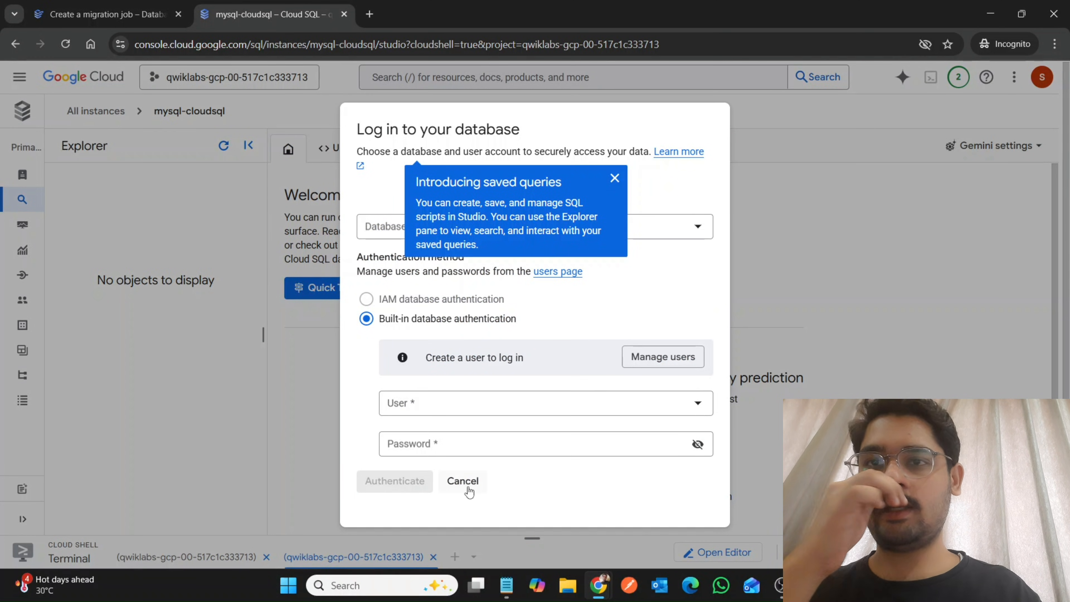
click(461, 480)
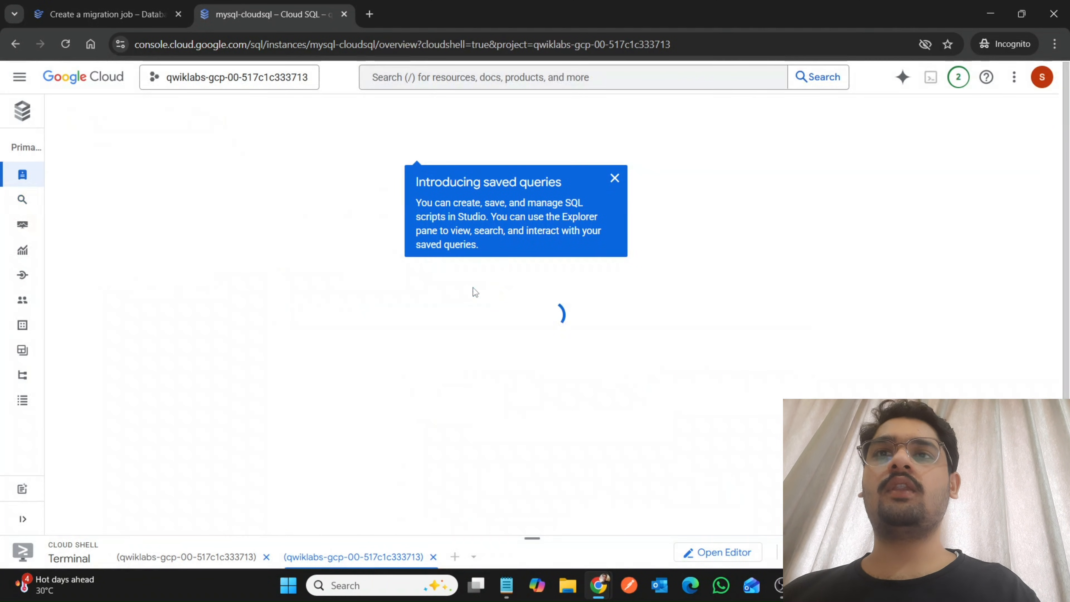
click(615, 180)
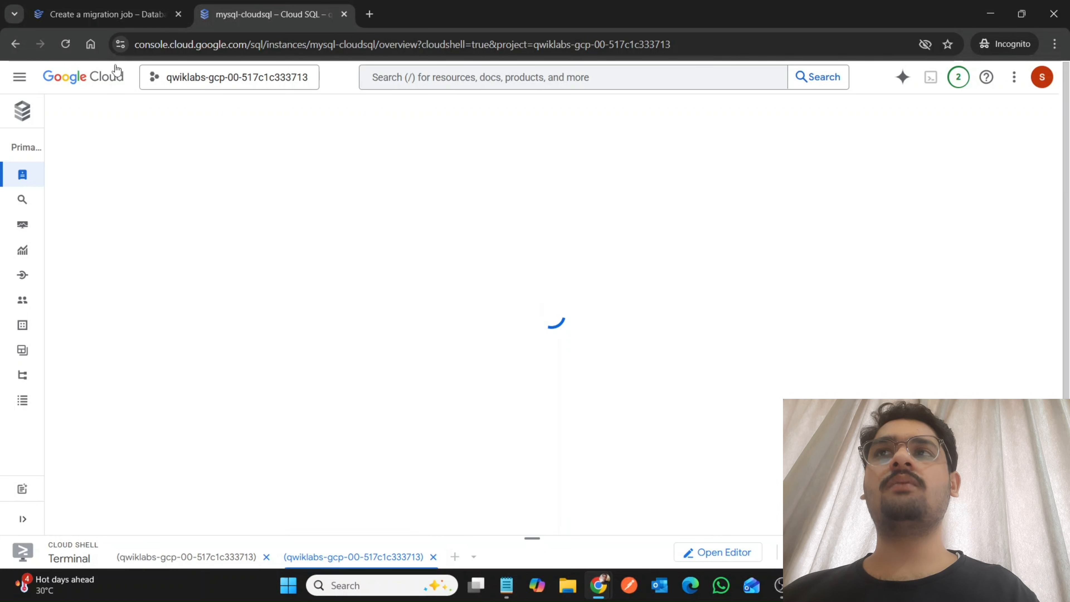
Check the rds-to-cloudsql migration job, refresh its monitoring data and go back to the mysql-cloudsql instance.
click(156, 5)
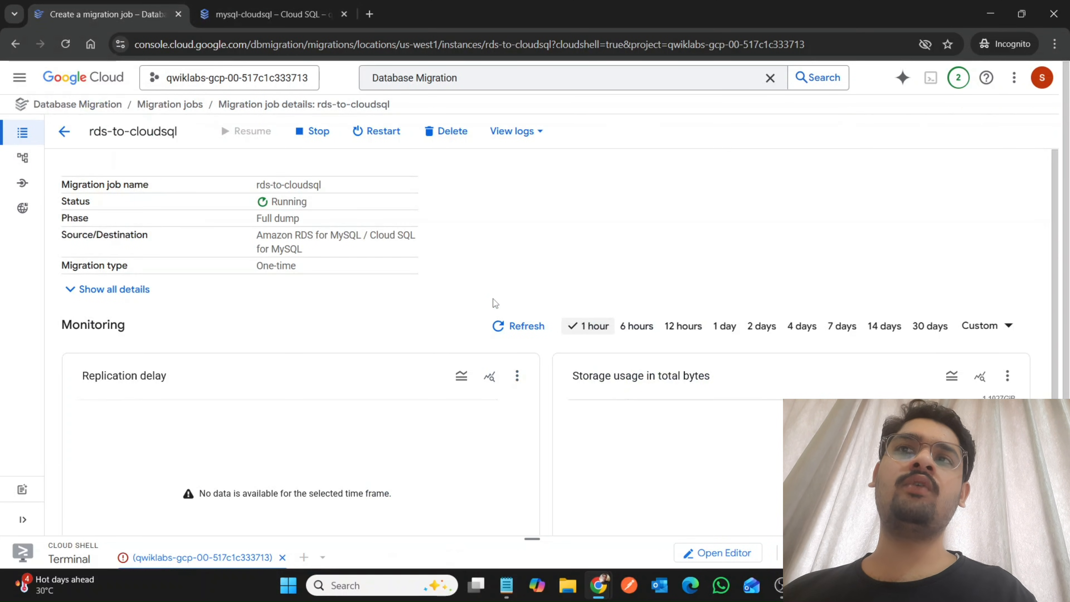
click(504, 338)
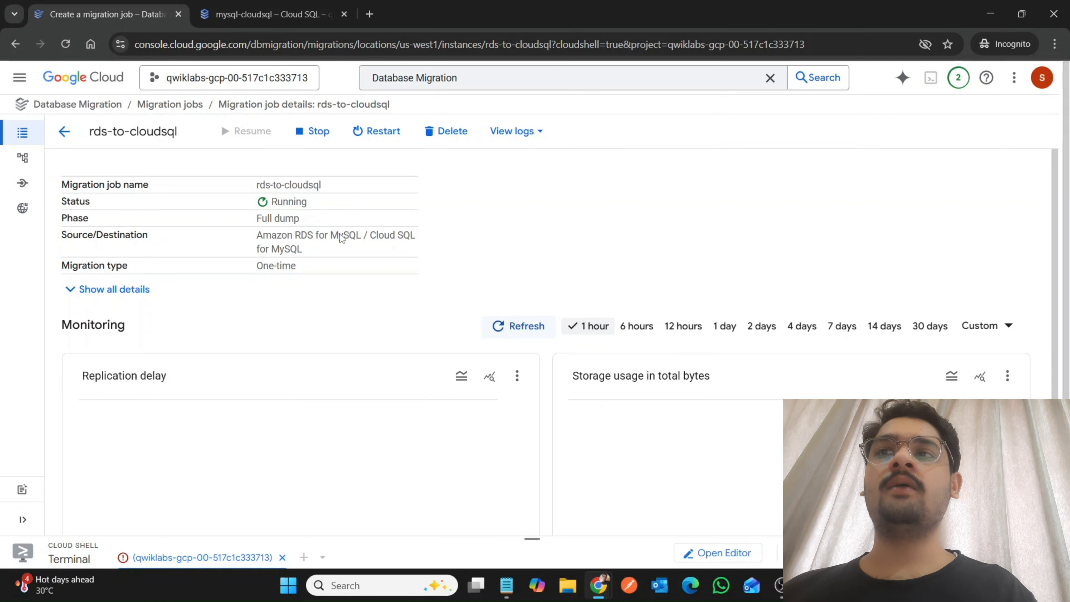
click(274, 6)
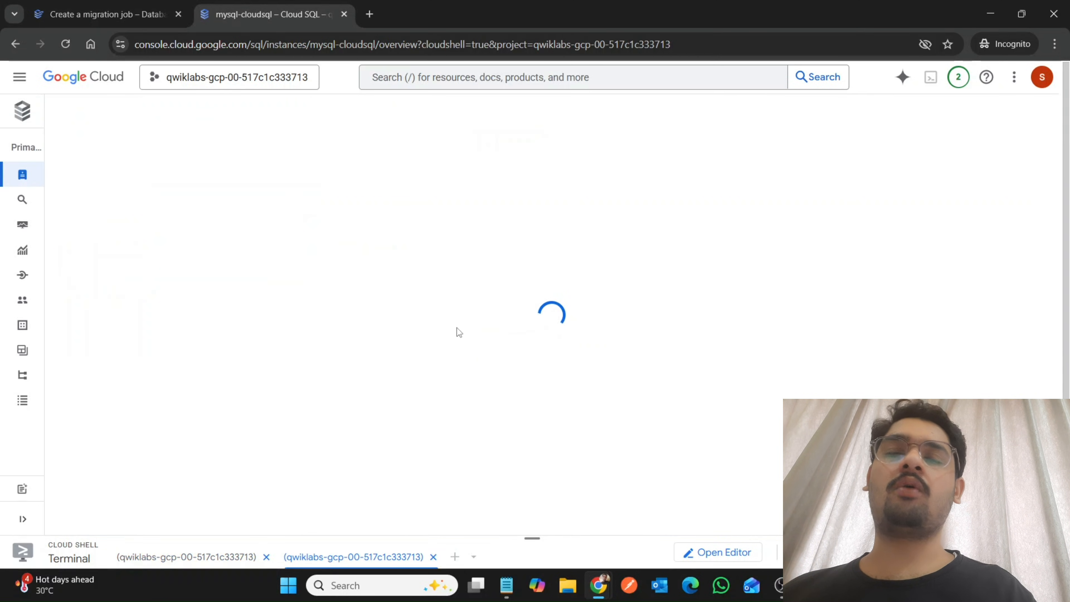
Reopen Cloud SQL Studio with an additional SQL editor tab, dismiss the Gemini notice and refresh the Explorer from the first query.
mouse_move(5, 227)
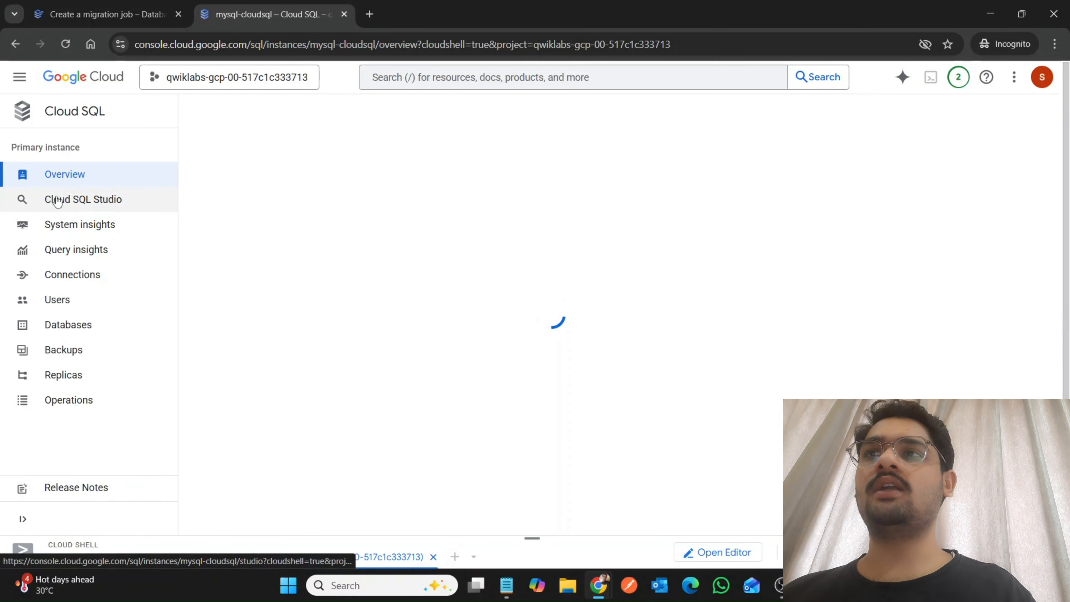
click(67, 199)
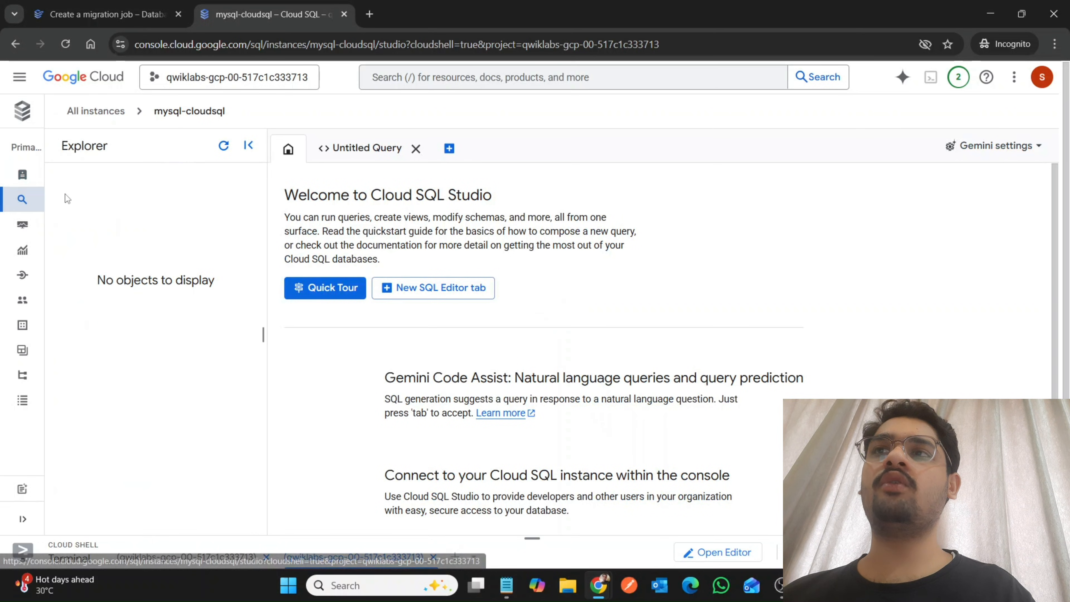
click(404, 293)
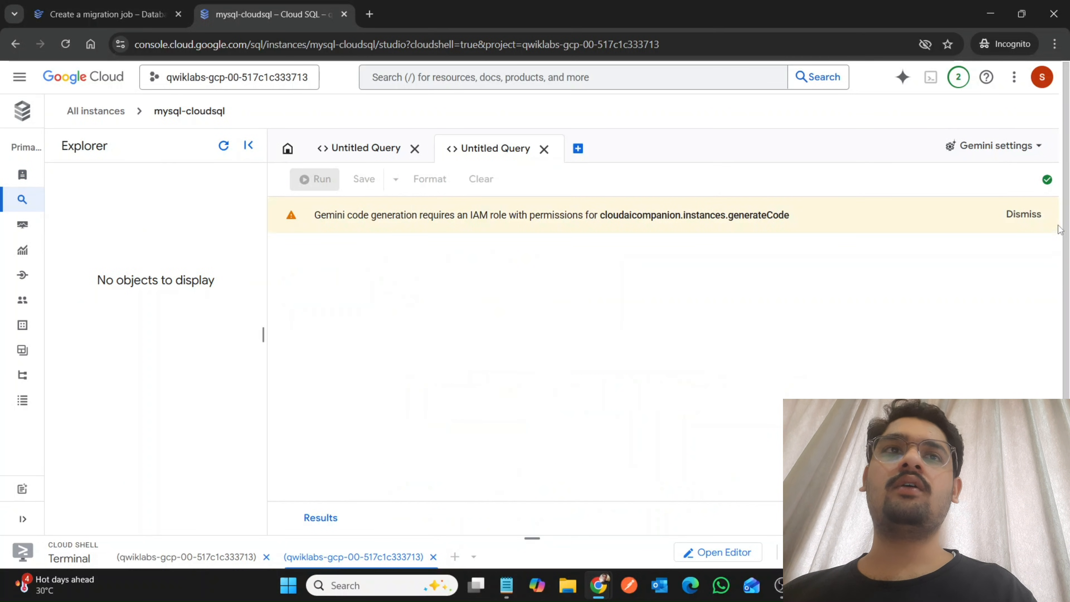
click(1024, 215)
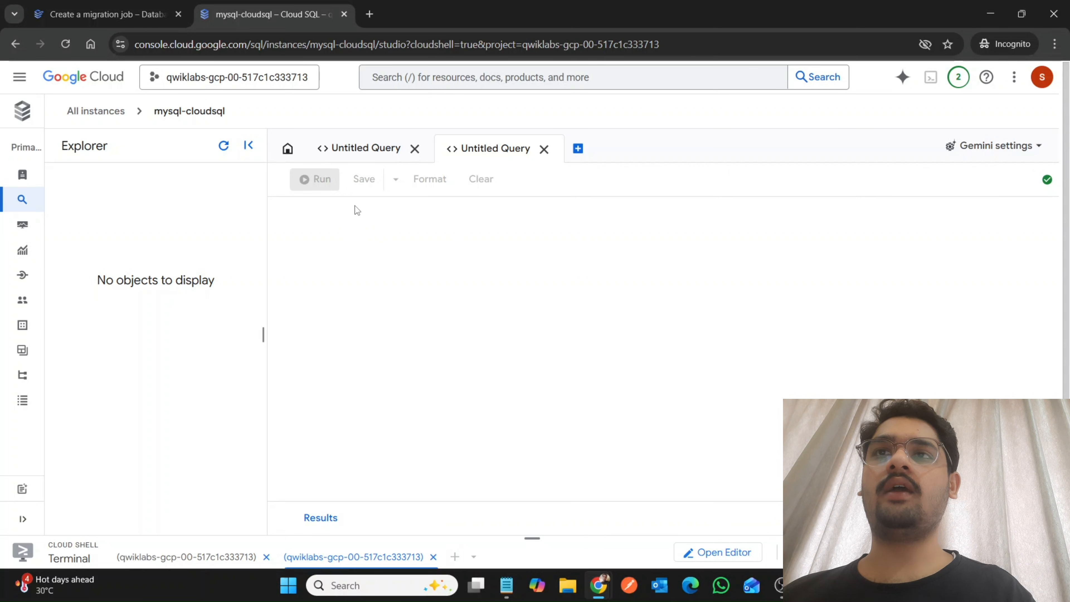
click(392, 156)
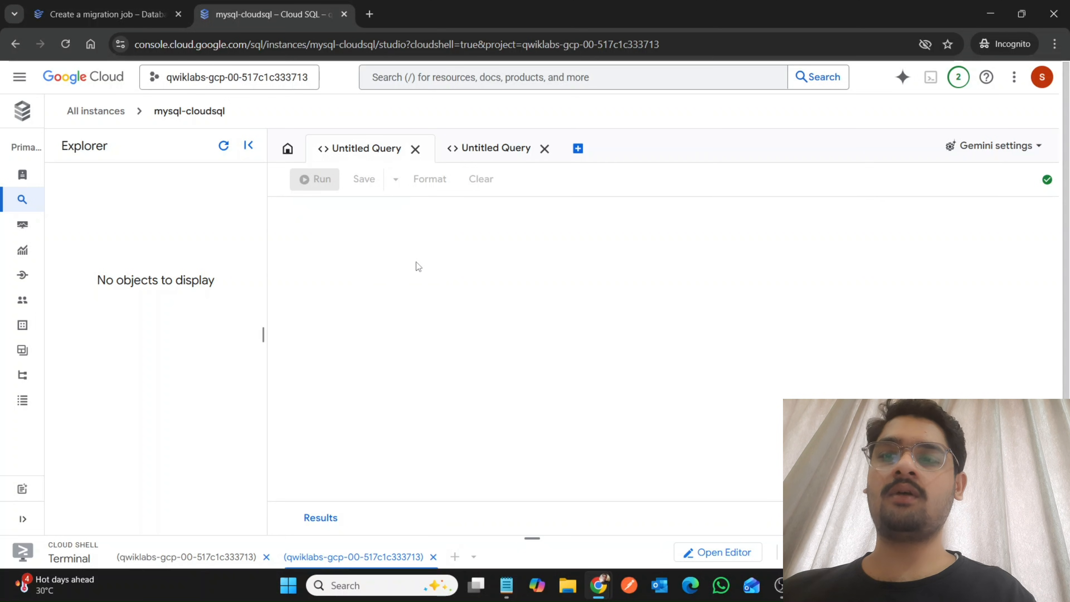
click(223, 148)
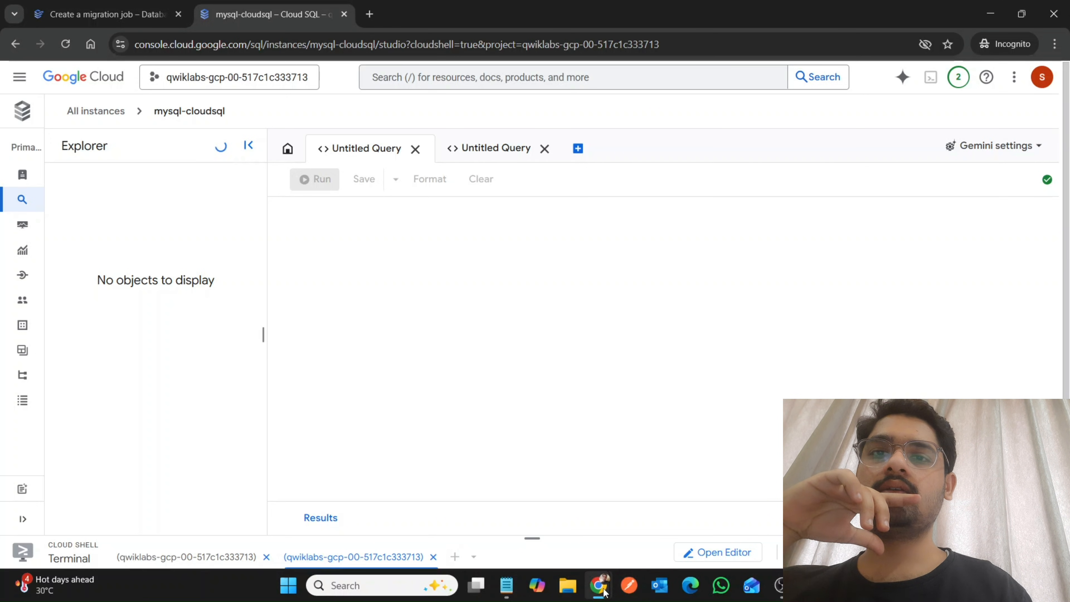
Reread the Task 7 database check and connection instructions in the lab and recheck the rds-to-cloudsql migration job's status.
mouse_move(599, 587)
click(519, 533)
scroll(519, 534, up, 8)
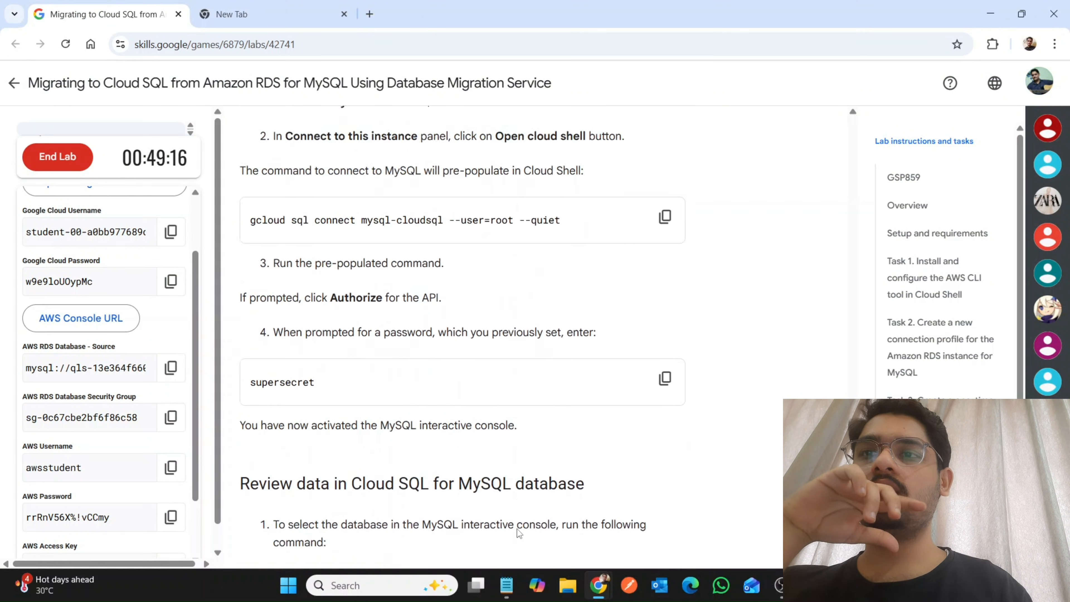
scroll(519, 534, up, 5)
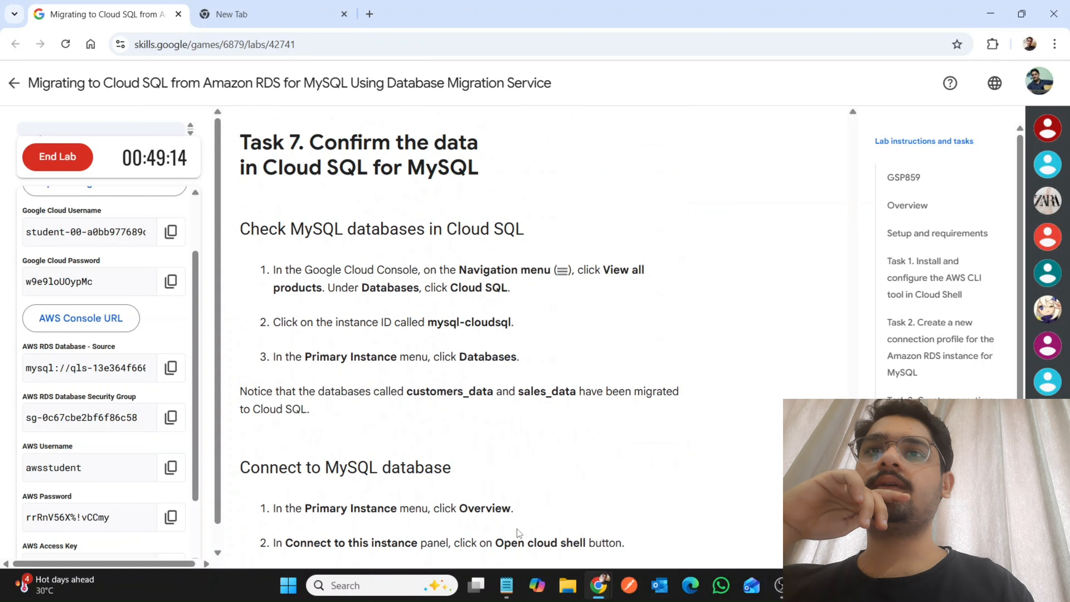
scroll(519, 533, down, 5)
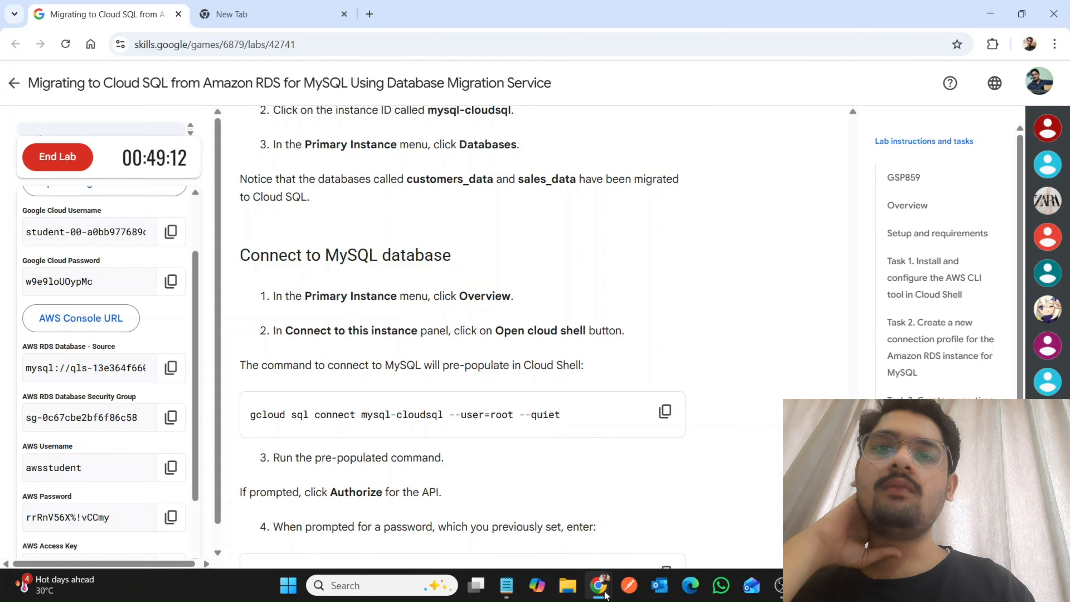
mouse_move(600, 588)
click(649, 526)
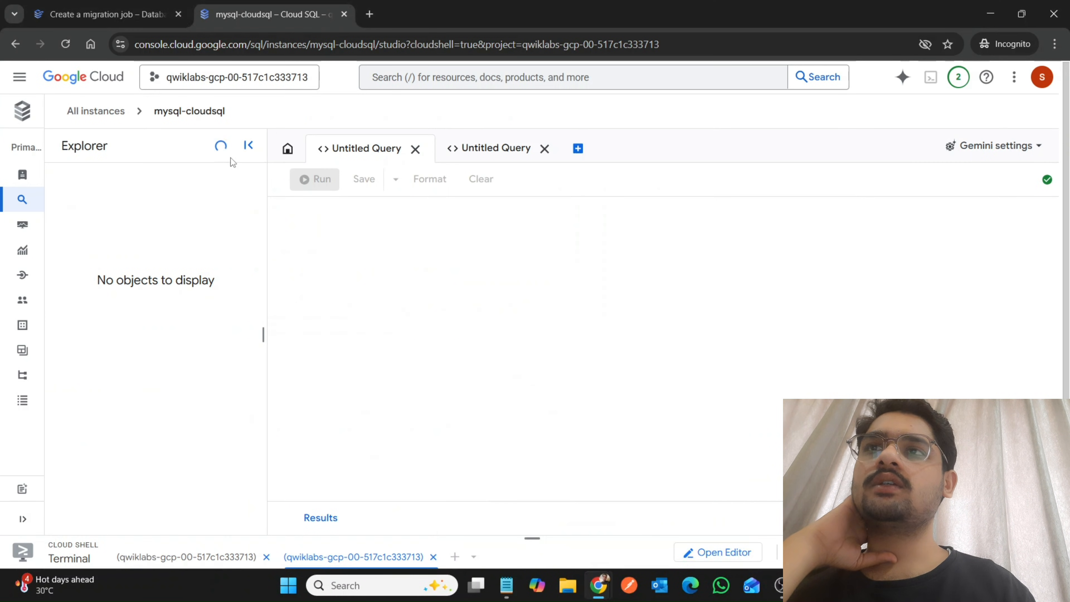
click(36, 6)
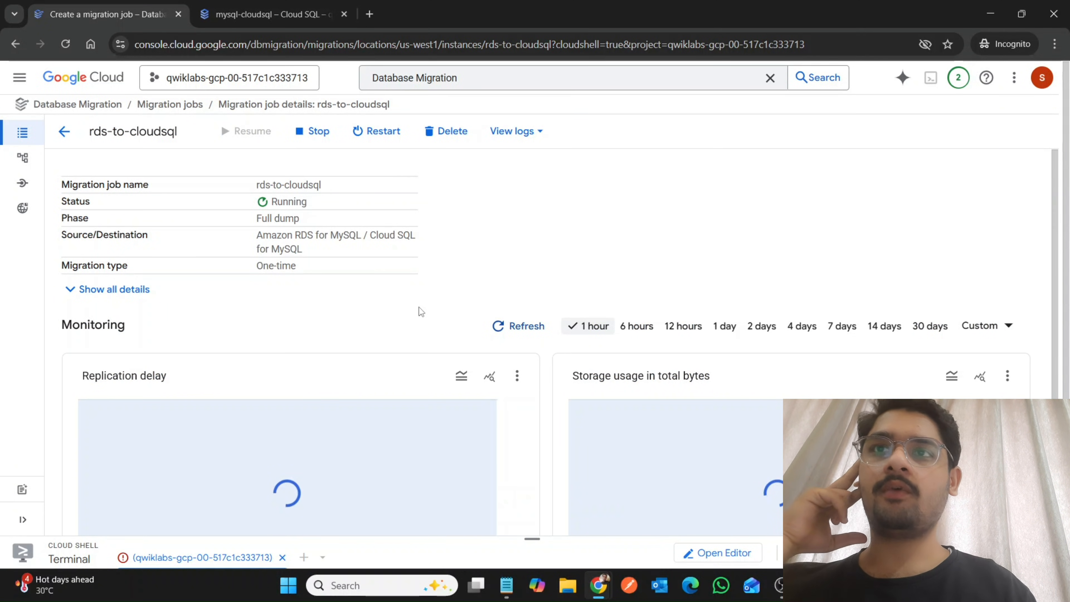
click(277, 6)
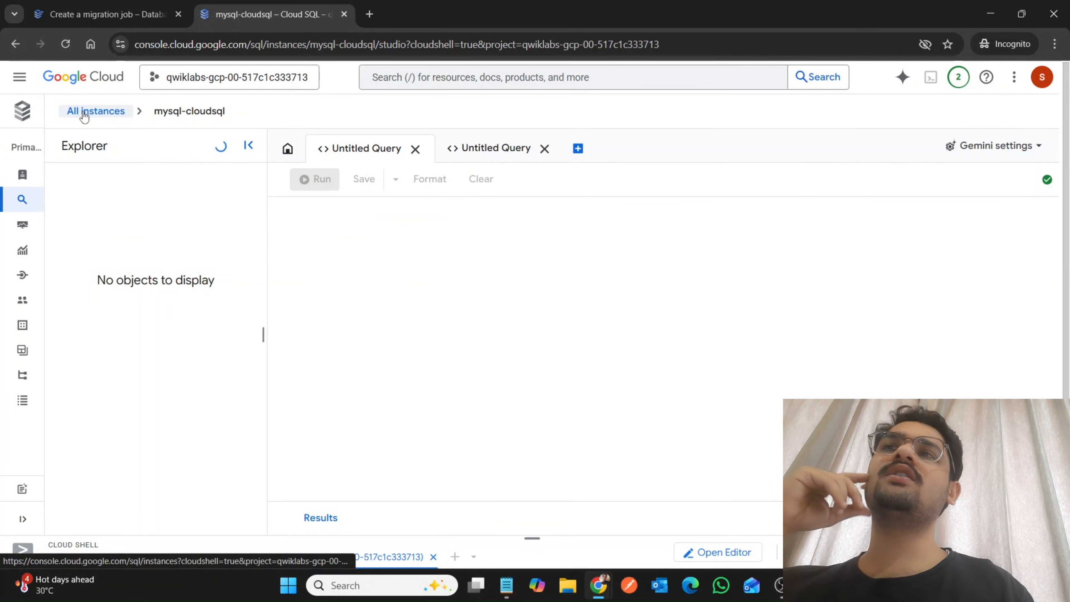
Launch Cloud Shell from the mysql-cloudsql overview's connection section, enlarge the terminal and close the second session.
click(184, 113)
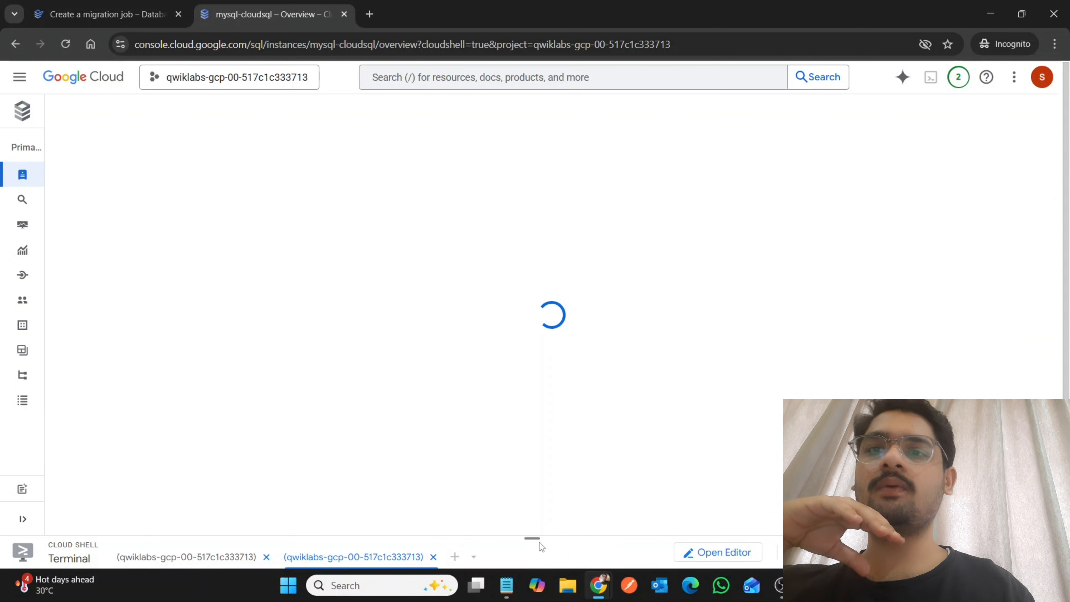
scroll(496, 480, down, 10)
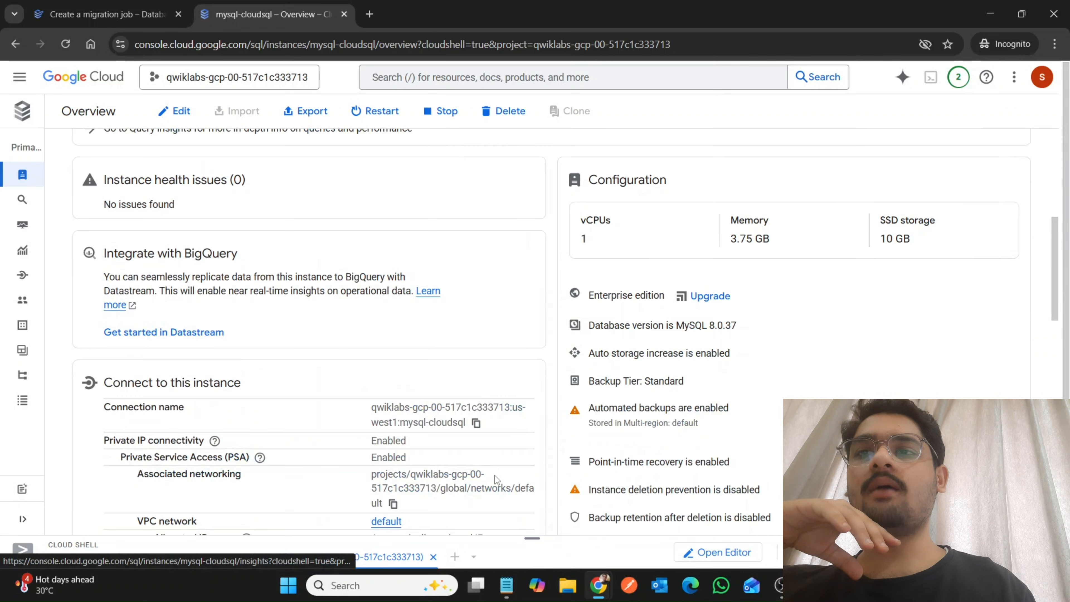
scroll(496, 480, down, 5)
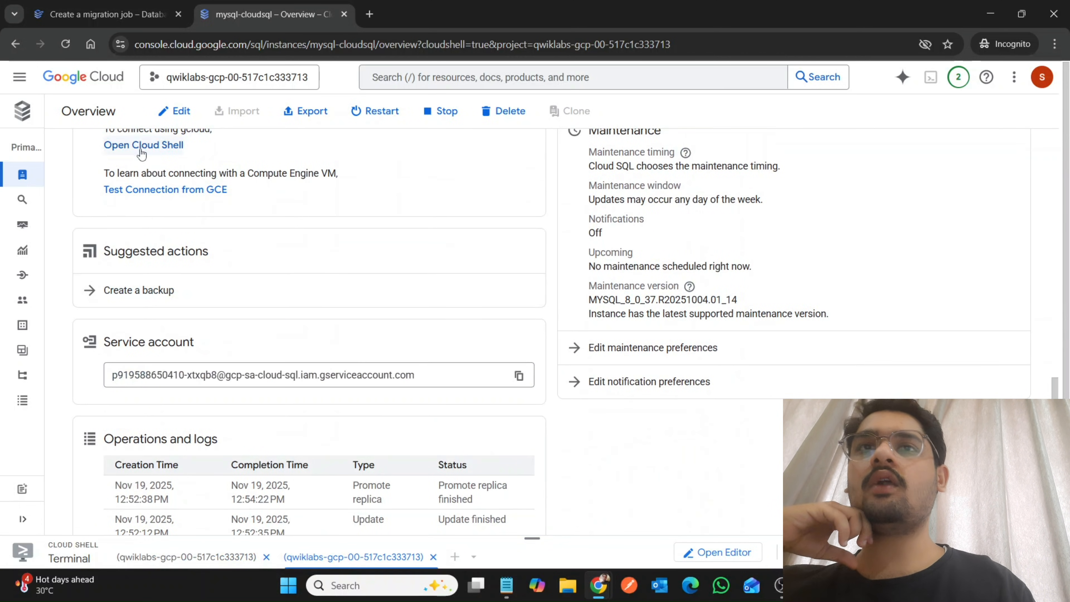
click(142, 148)
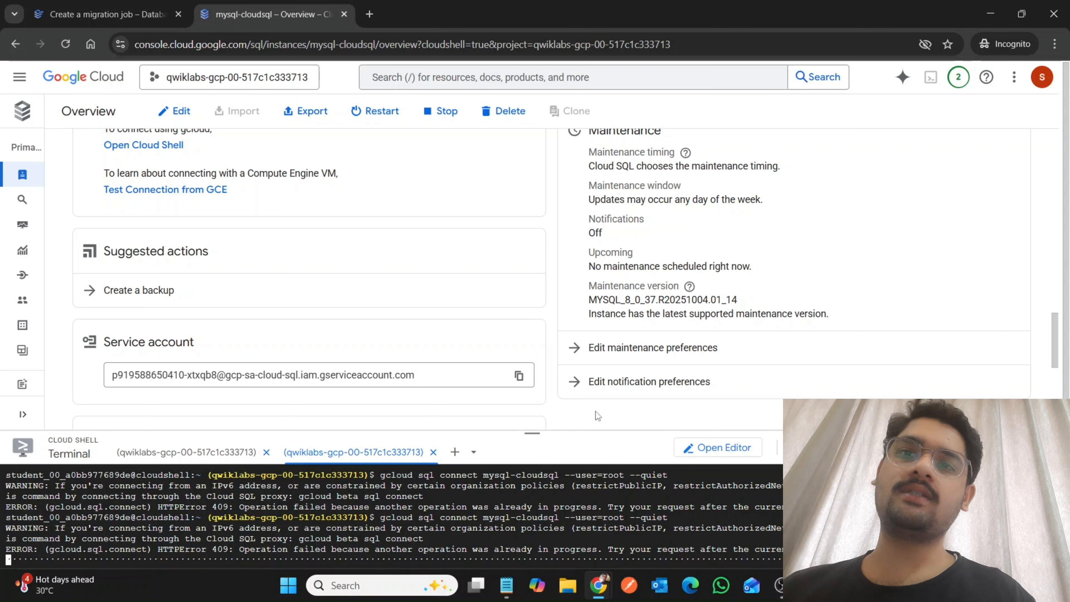
drag(530, 429, 582, 97)
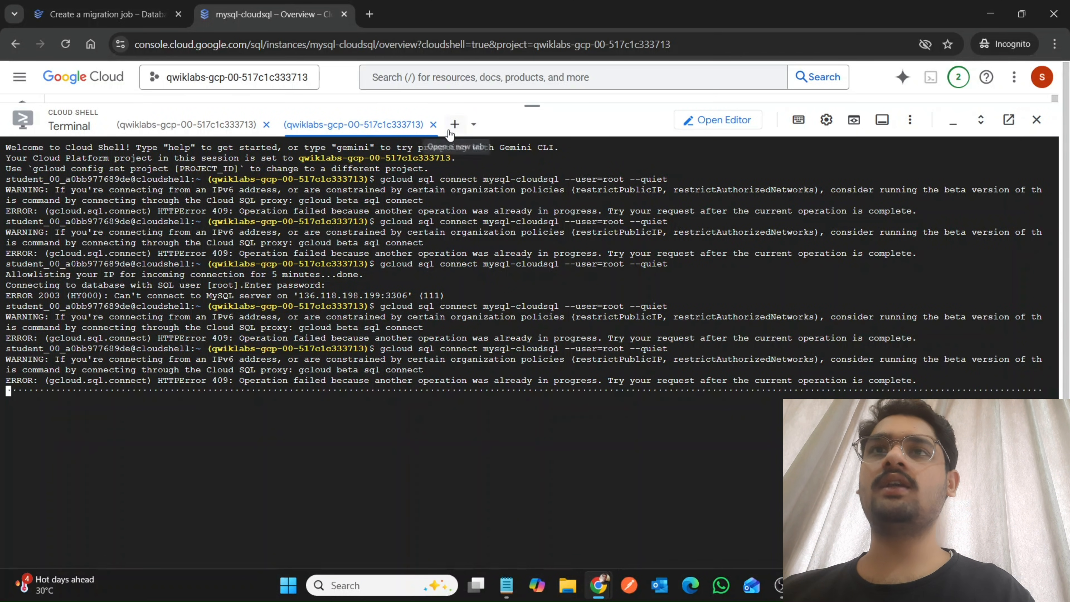
click(433, 124)
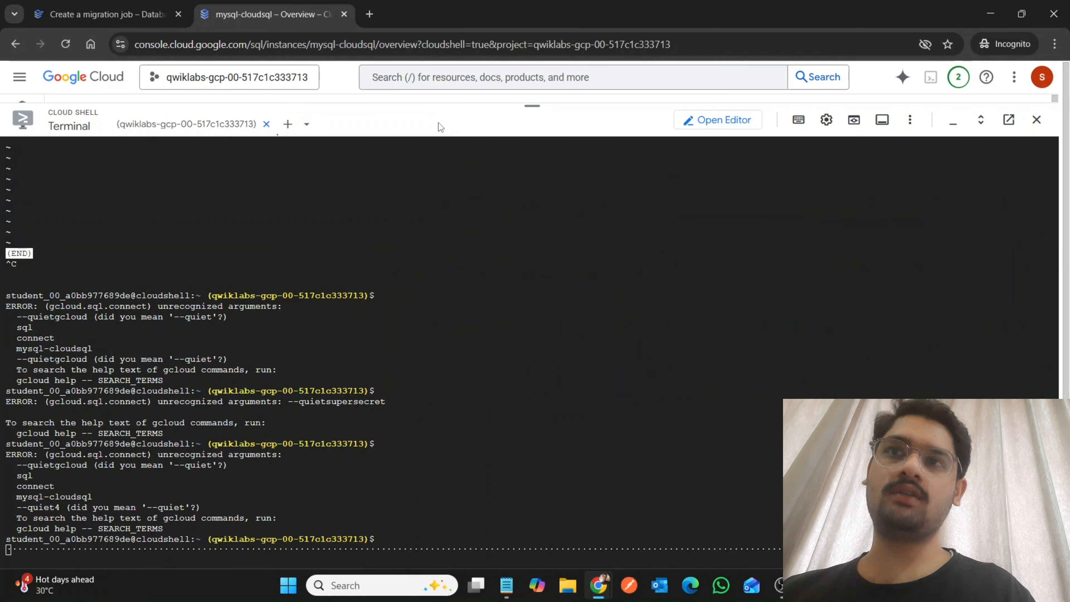
Start an additional Cloud Shell session and shrink the terminal to uncover the mysql-cloudsql overview.
click(288, 125)
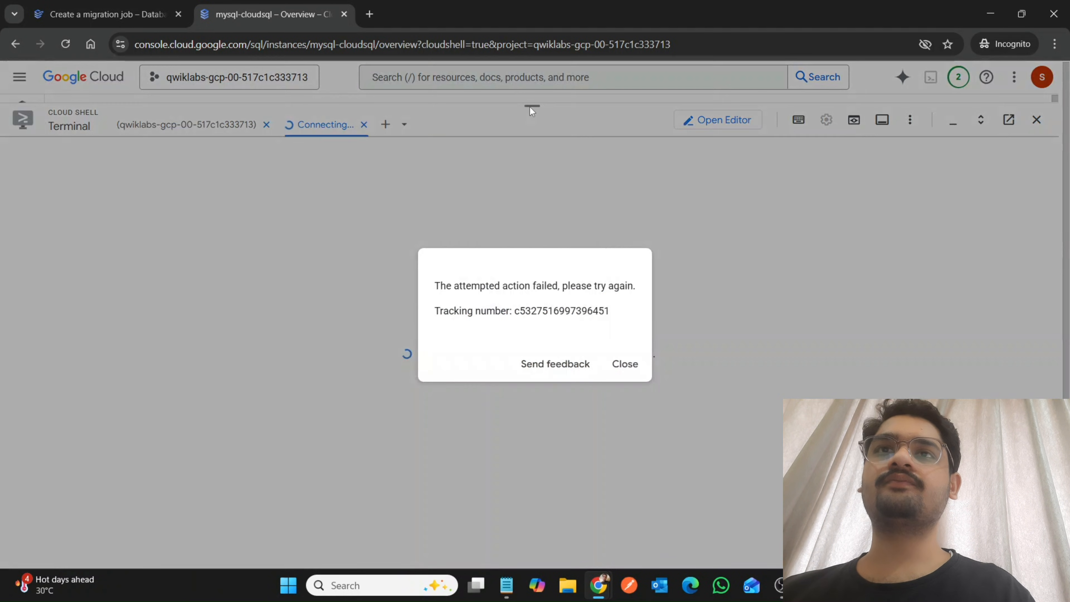
click(530, 107)
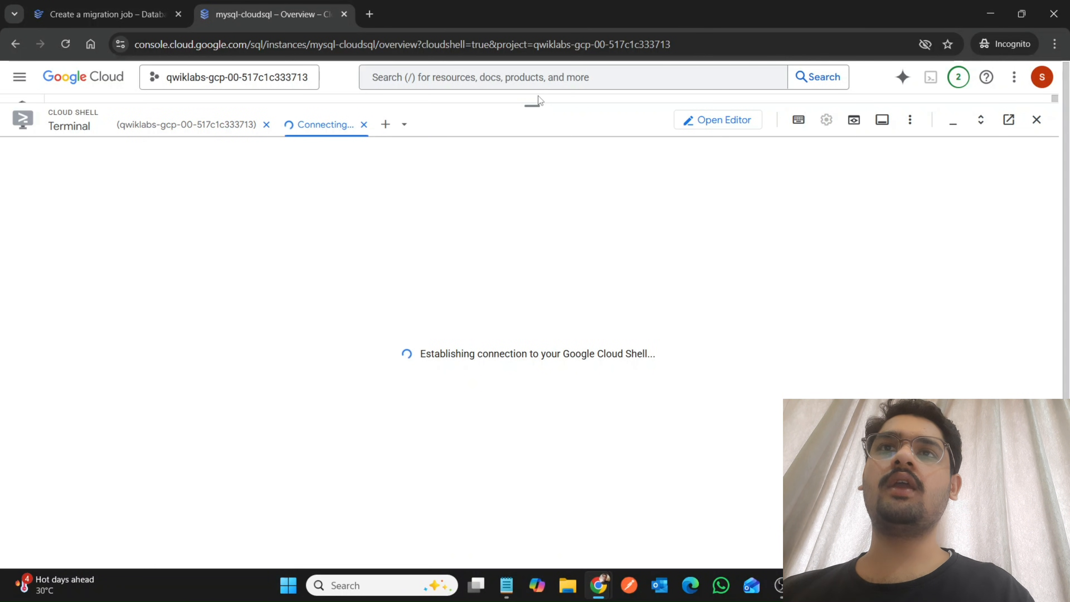
drag(535, 101, 548, 432)
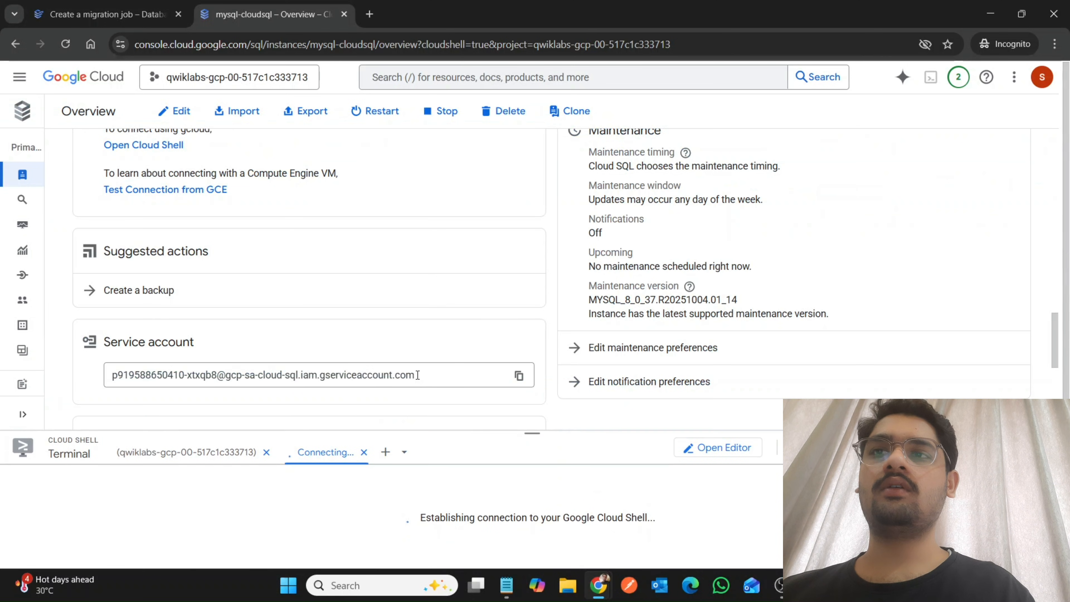
scroll(417, 375, down, 2)
scroll(417, 374, up, 4)
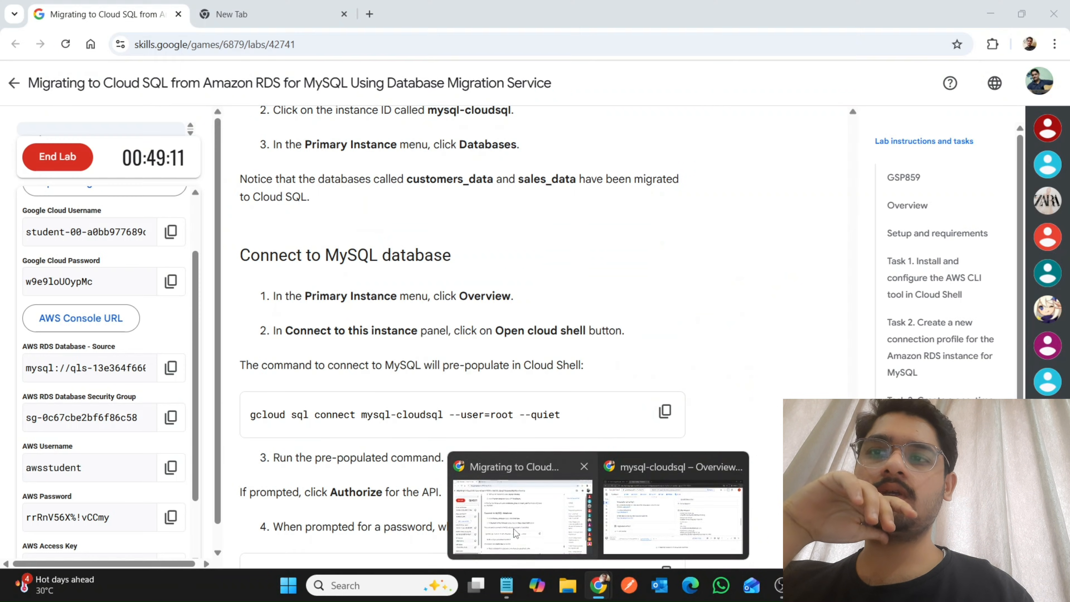
Switch to the lab page and run the progress check for the completed migration job.
click(514, 529)
scroll(515, 528, down, 20)
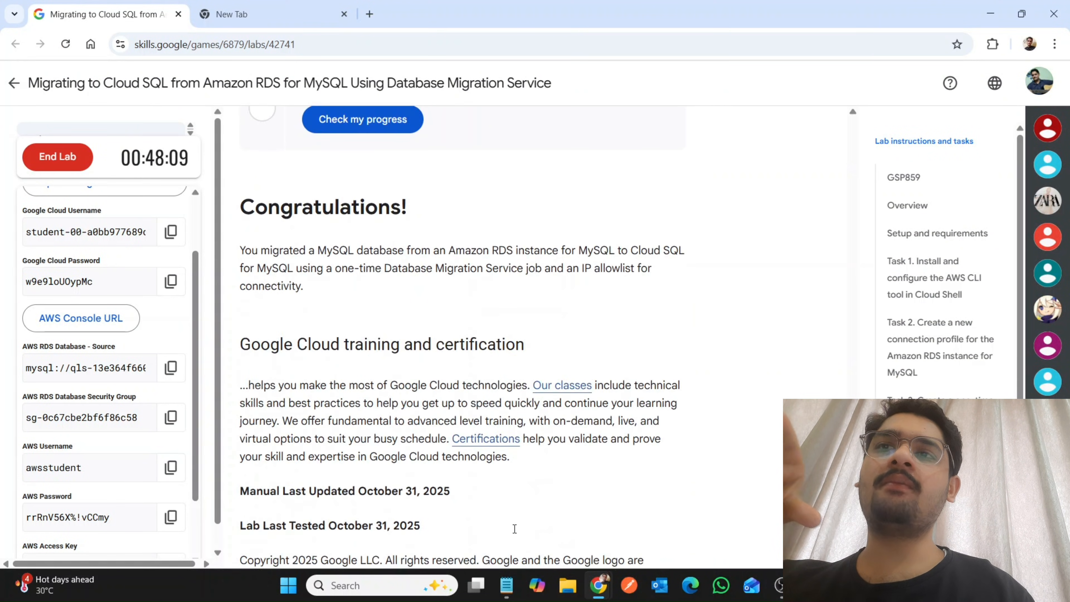
scroll(515, 528, up, 15)
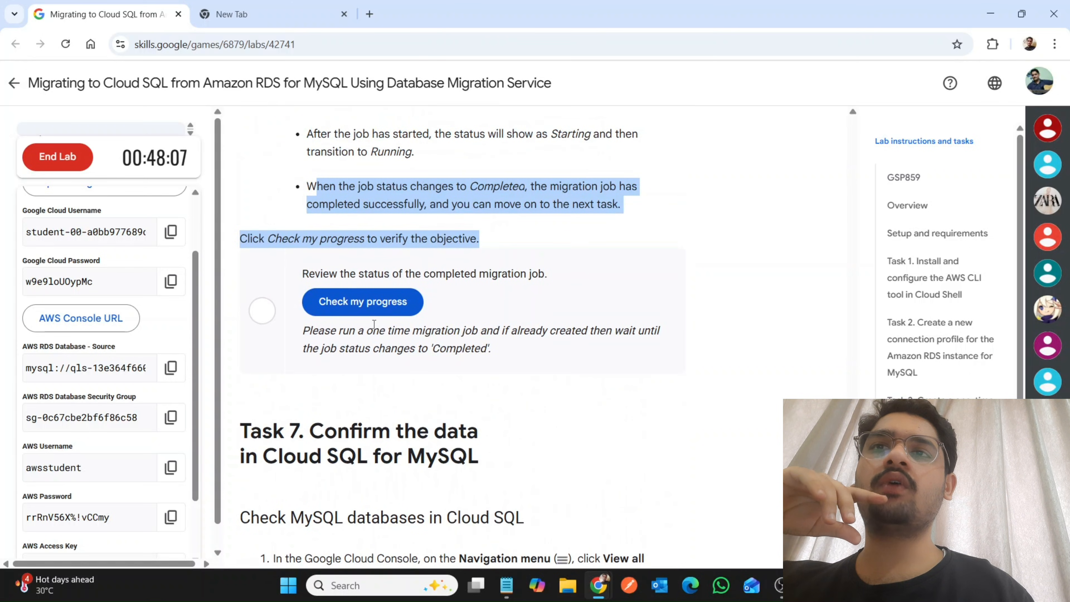
click(365, 310)
click(442, 331)
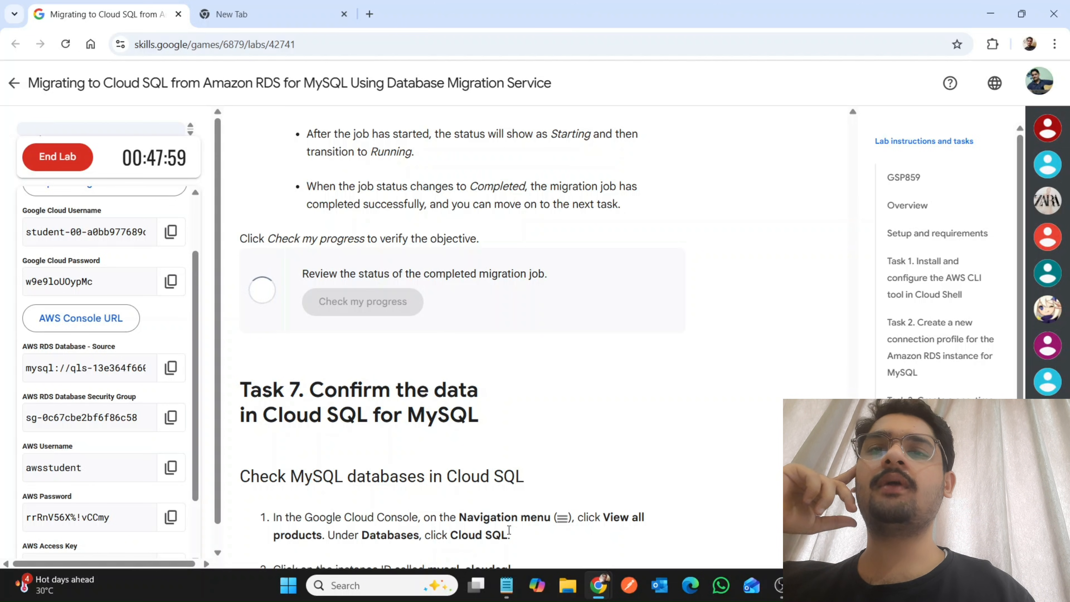
Return to the Google Cloud console and check the status of the rds-to-cloudsql migration job.
mouse_move(598, 584)
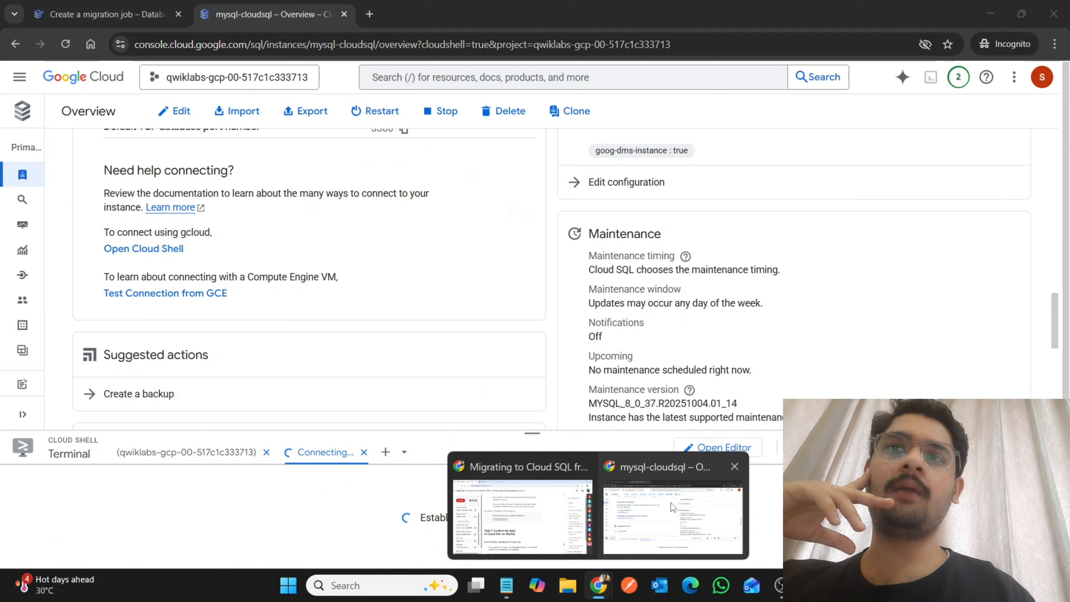
click(670, 503)
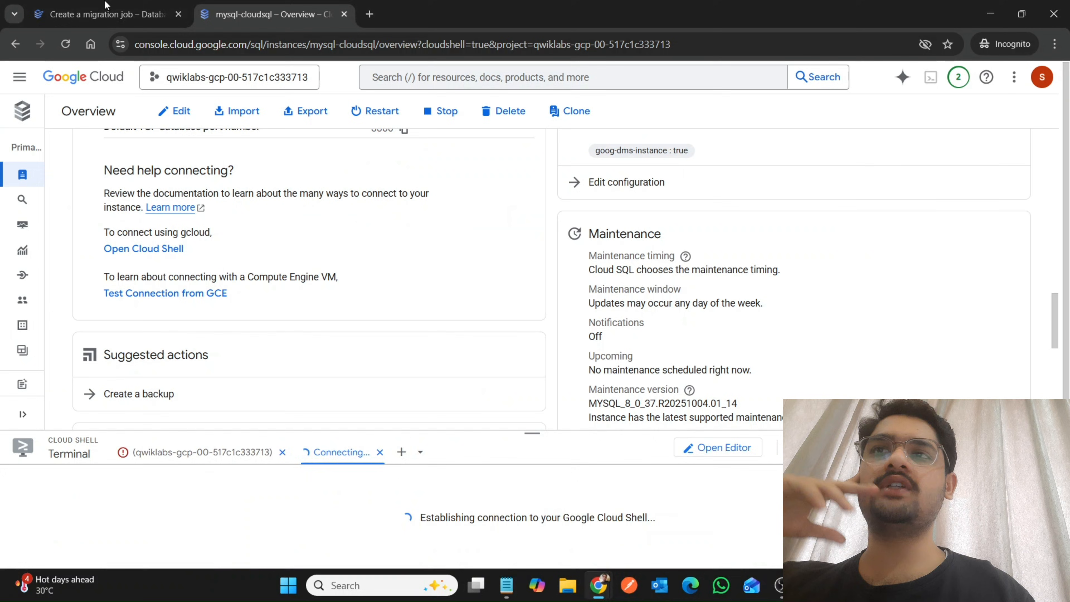
click(76, 4)
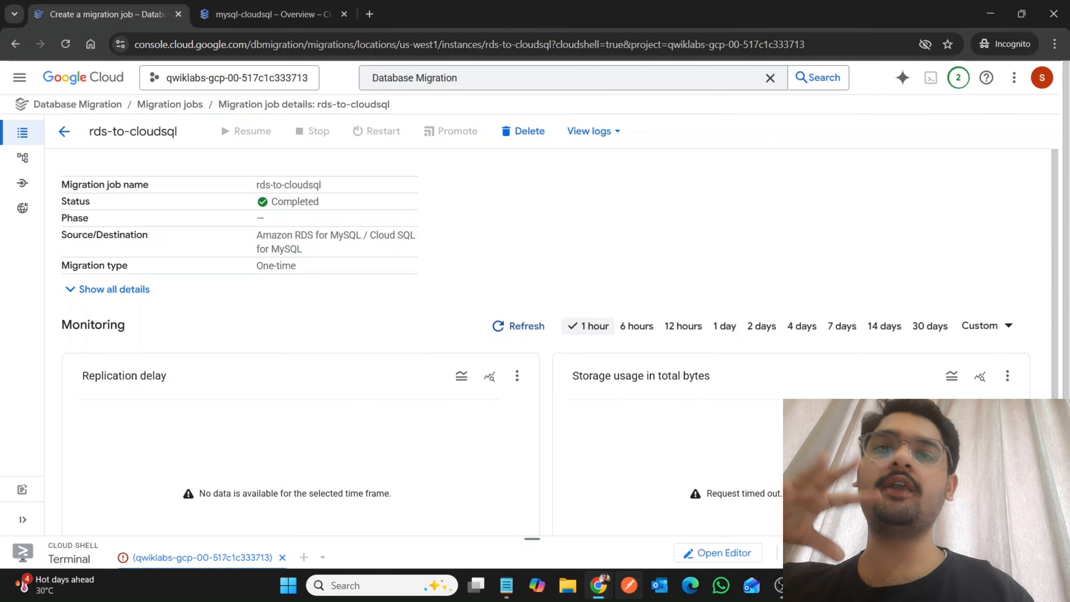
Reread the Task 7 database check instructions in the lab and return to the mysql-cloudsql overview.
mouse_move(598, 586)
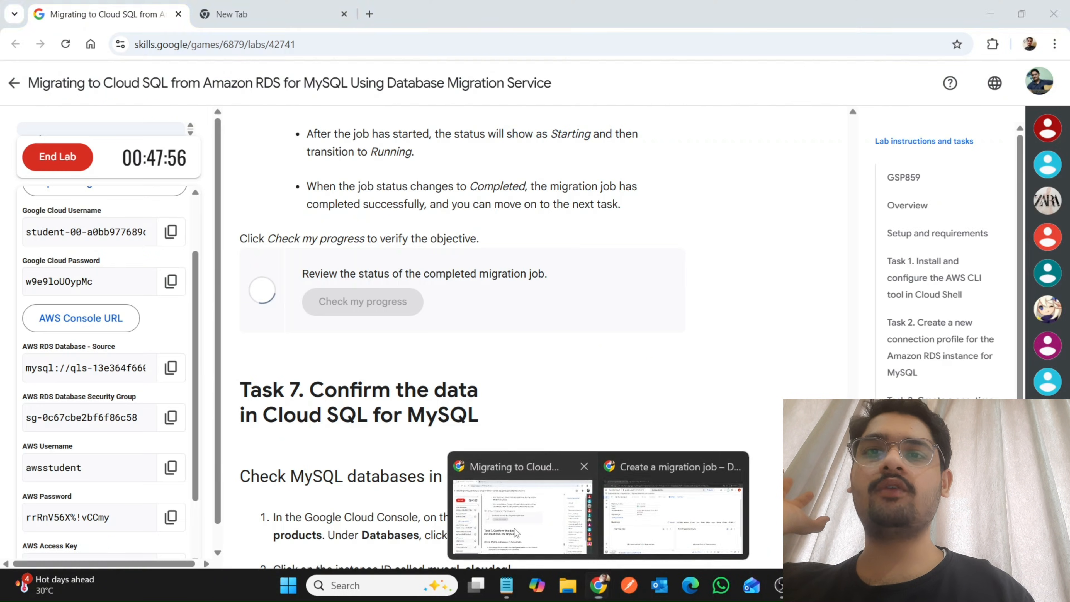
click(501, 508)
scroll(388, 355, down, 3)
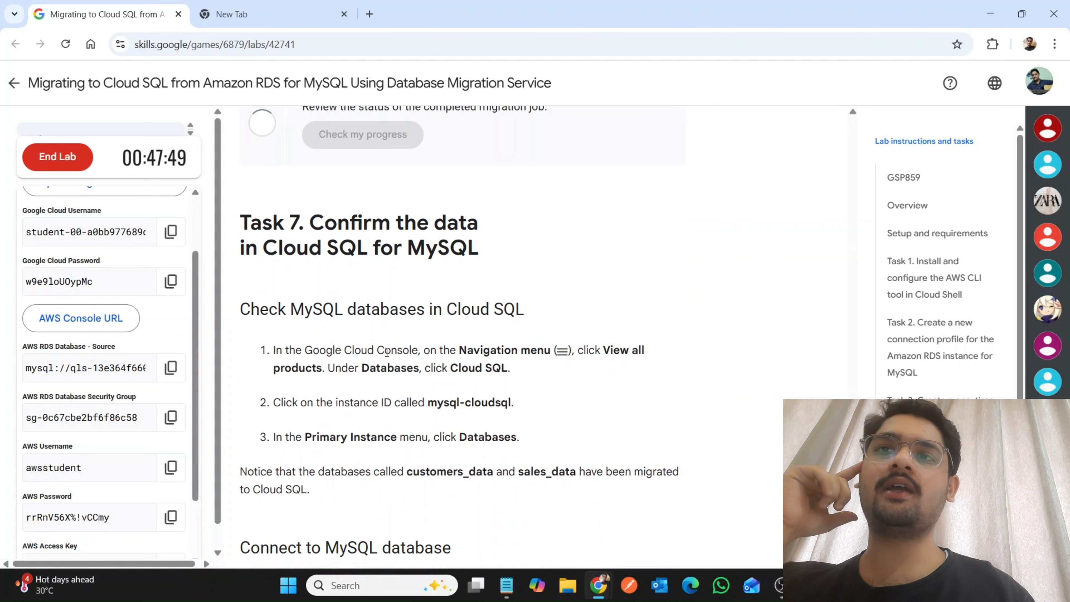
mouse_move(598, 586)
click(674, 510)
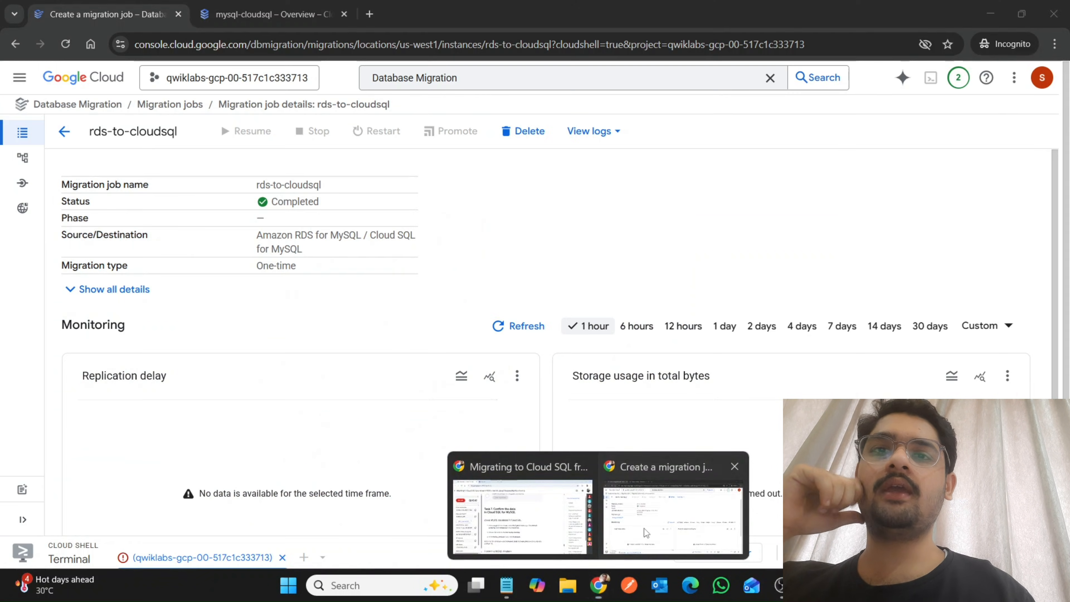
click(235, 5)
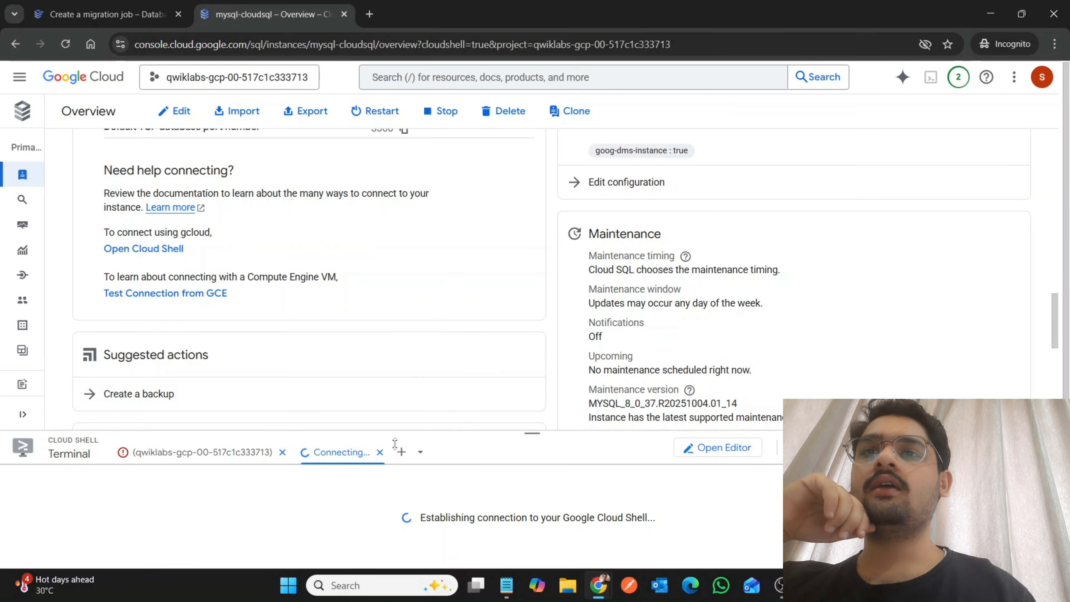
Enlarge the terminal on the mysql-cloudsql page and try to reconnect the lost Cloud Shell session.
click(202, 452)
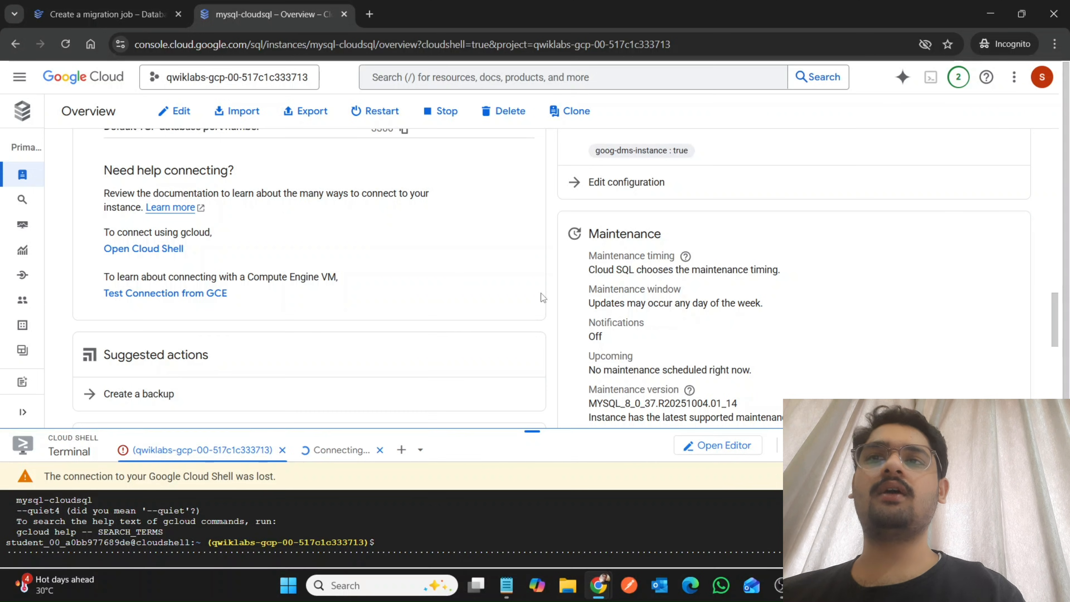
drag(532, 433, 567, 126)
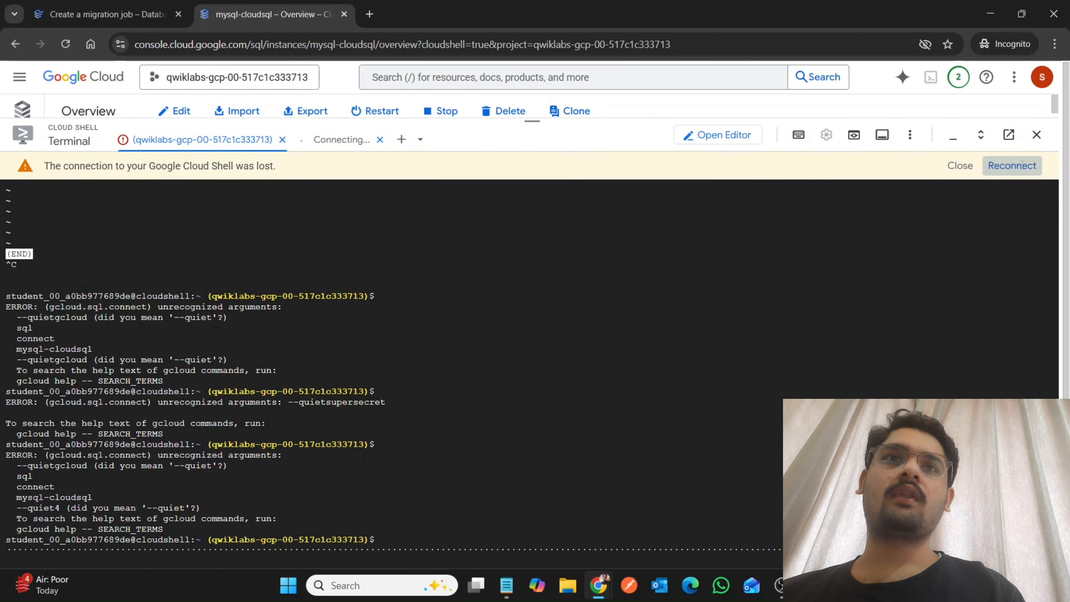
click(1021, 165)
scroll(605, 412, up, 1)
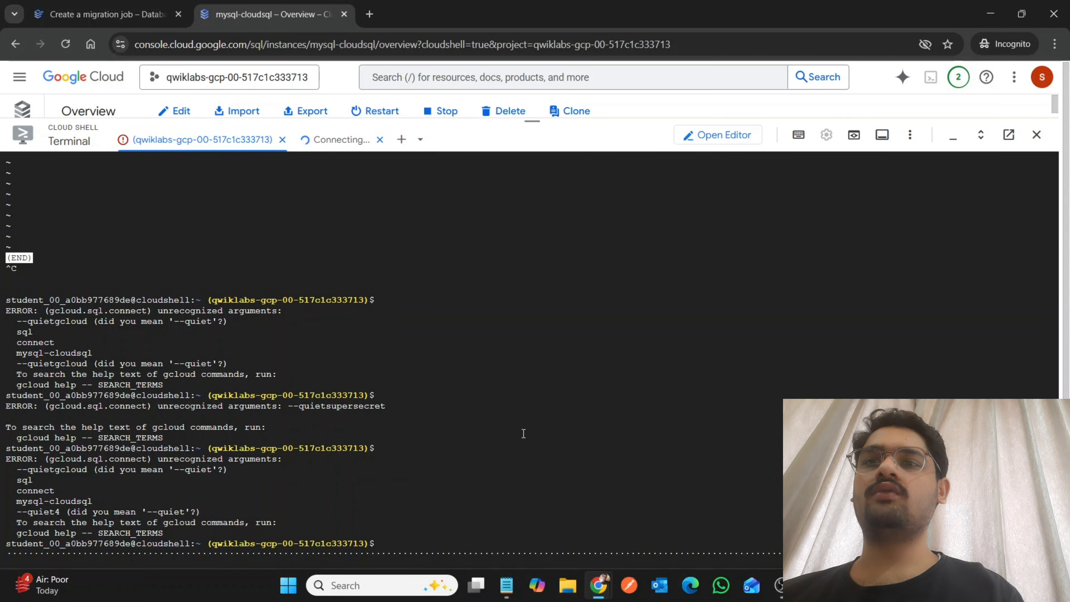
click(307, 140)
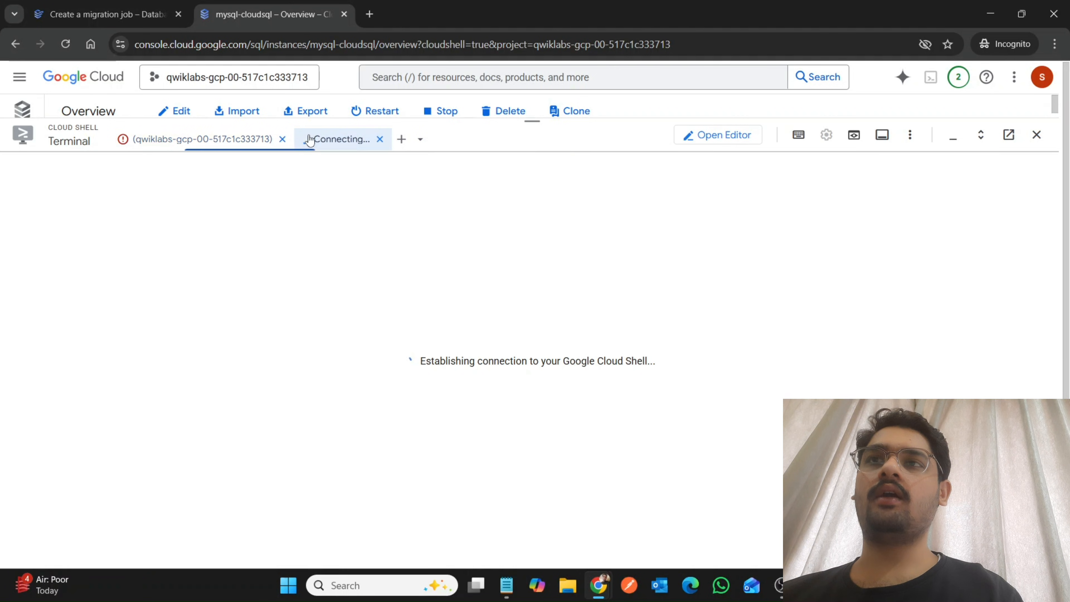
click(211, 142)
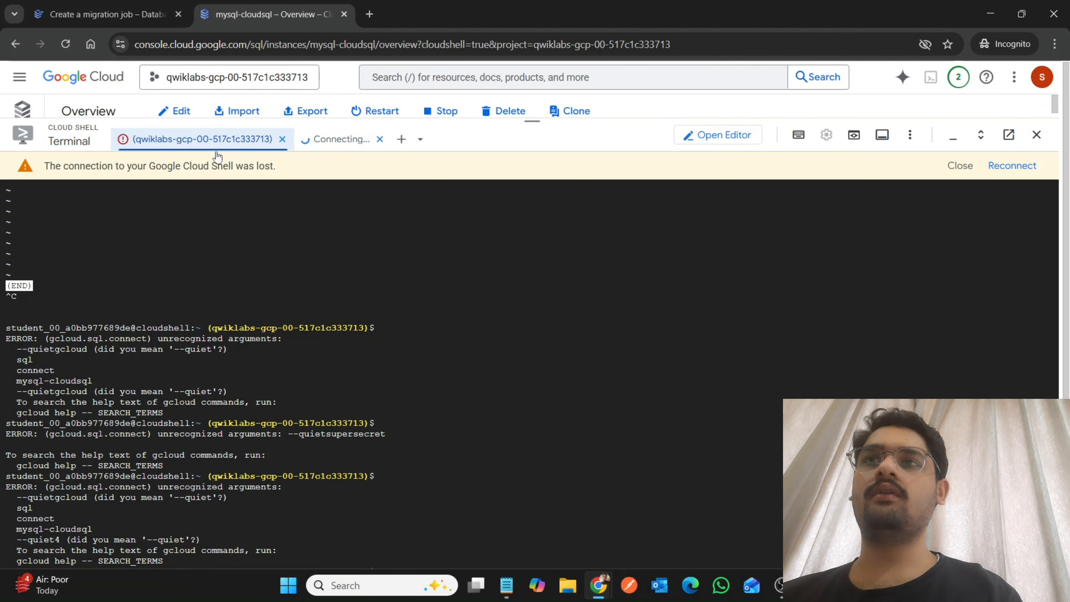
click(108, 5)
click(241, 6)
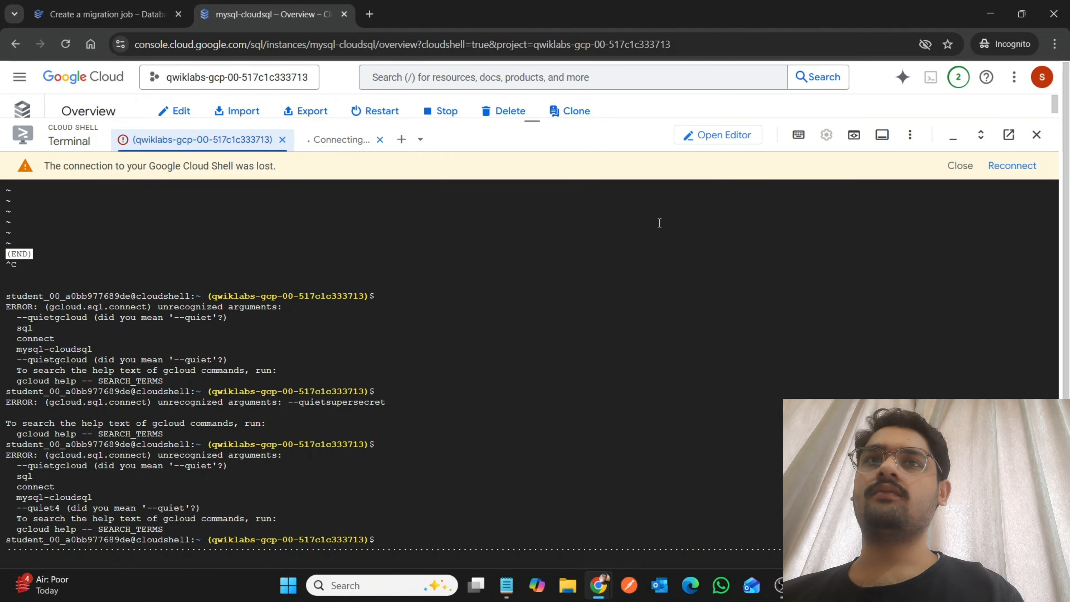
click(1014, 167)
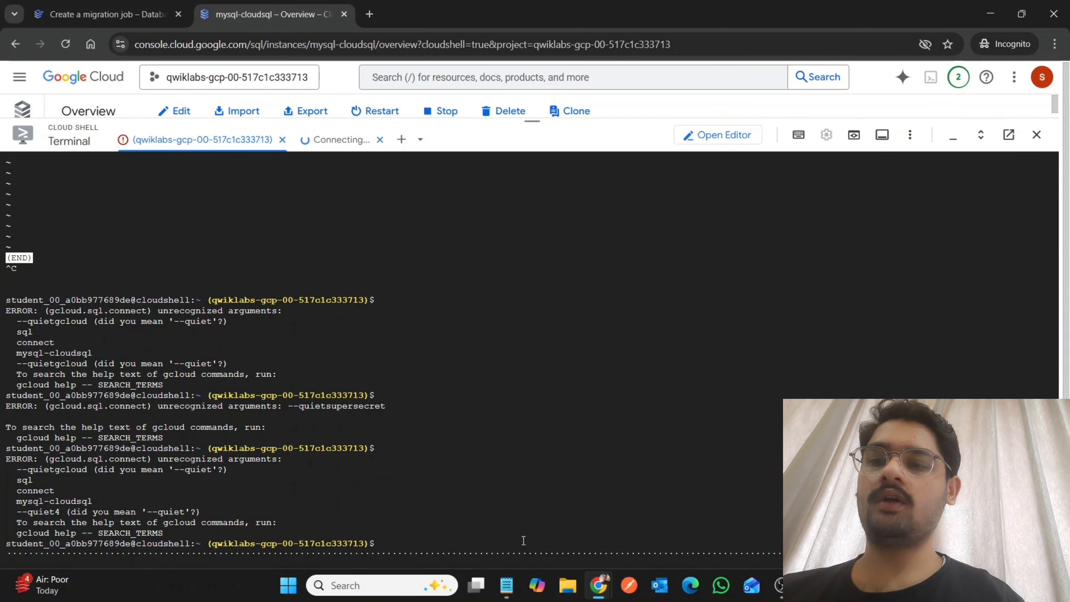
click(341, 140)
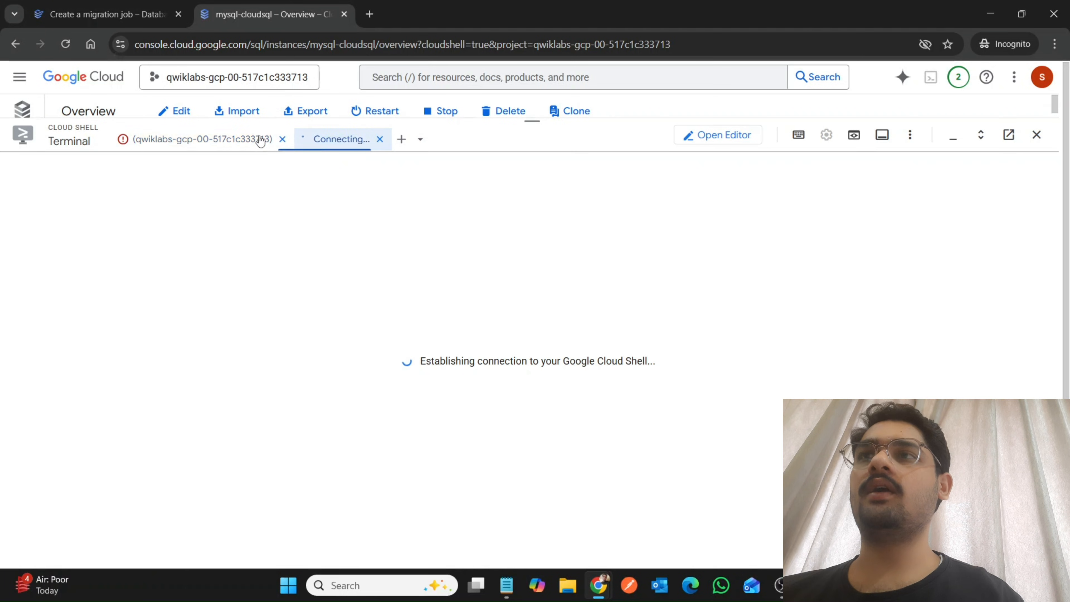
click(237, 134)
Enlarge Cloud Shell on the rds-to-cloudsql migration job page and reconnect the session there.
click(103, 14)
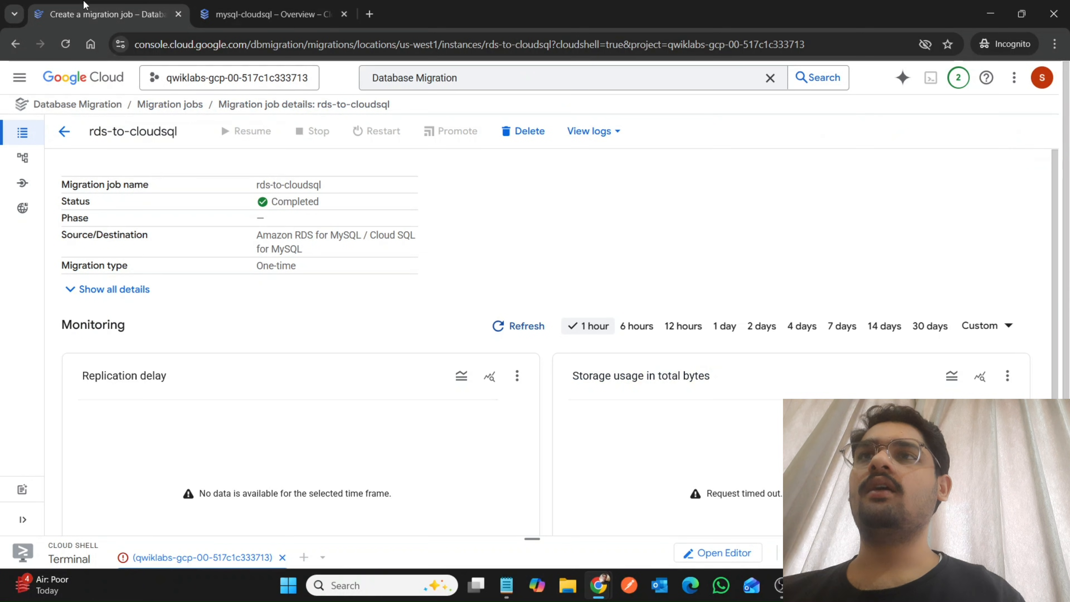
drag(532, 539, 532, 211)
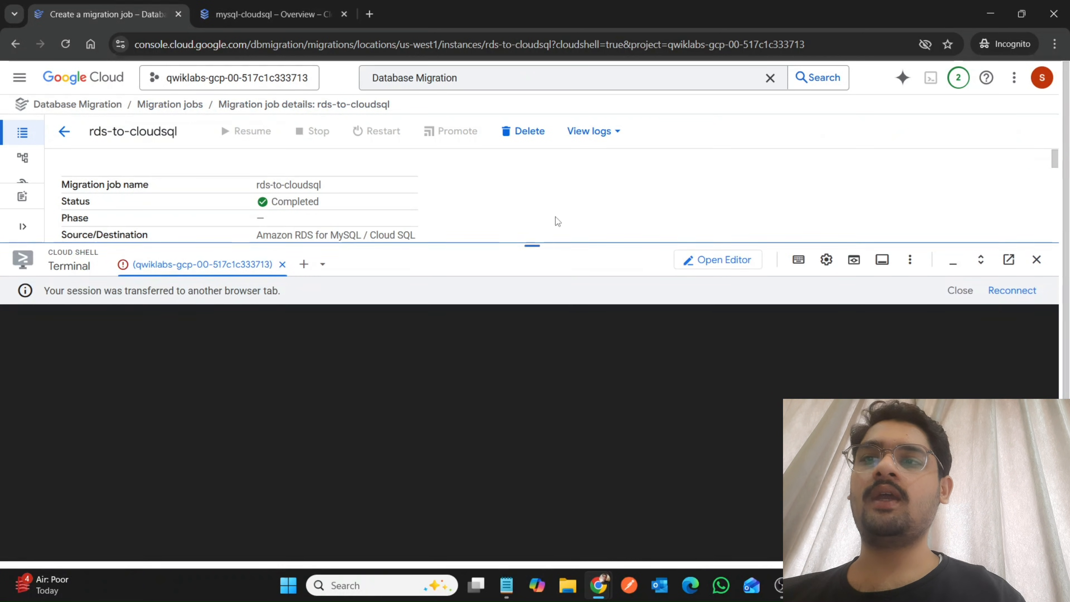
click(1009, 259)
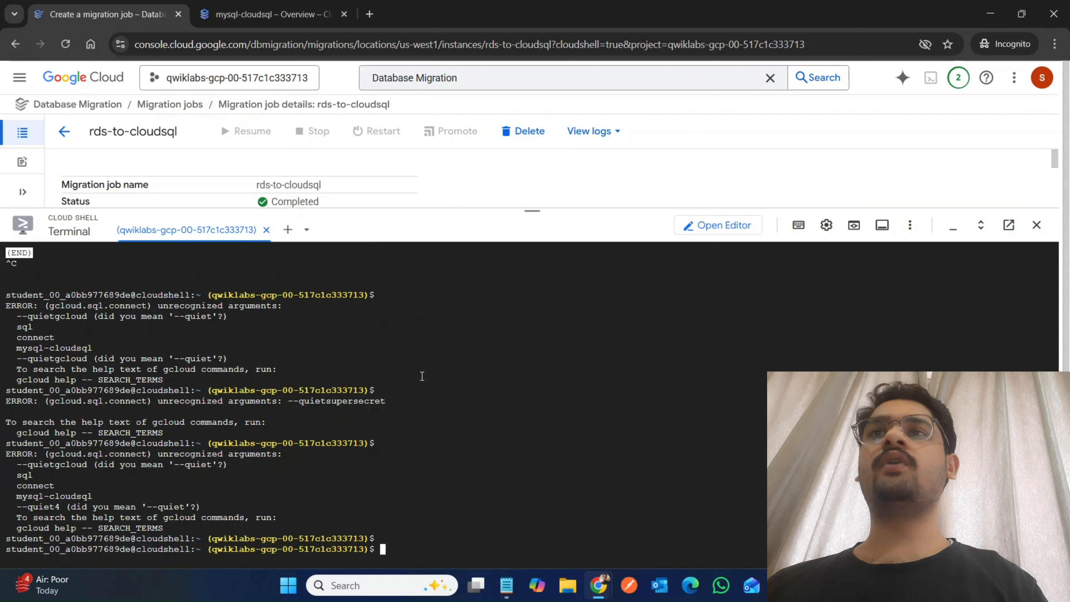
Close Cloud Shell on the mysql-cloudsql browser tab and look over the instance overview.
click(292, 11)
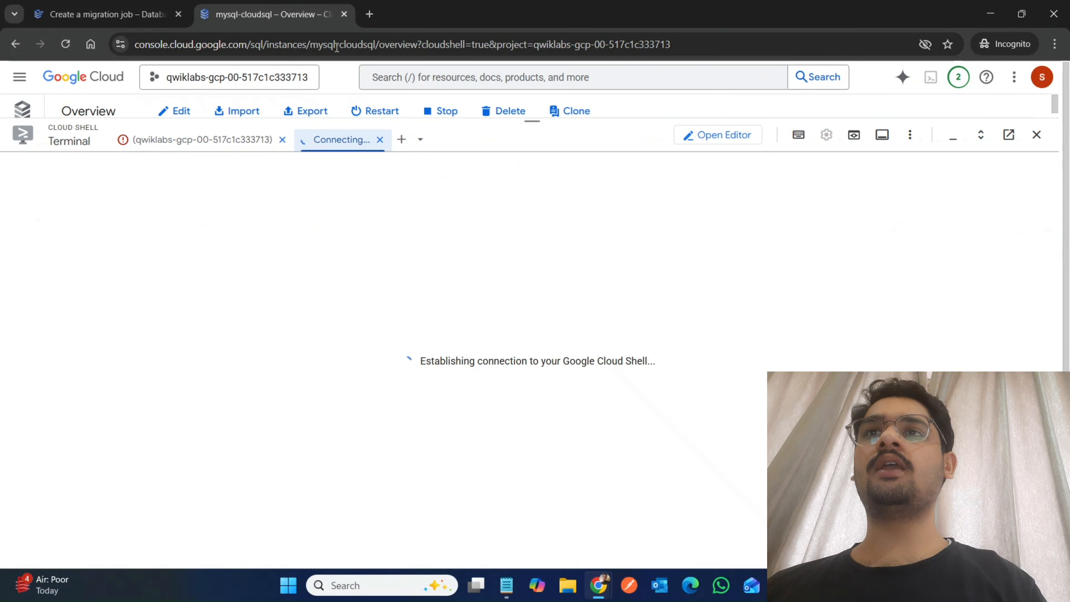
click(1036, 135)
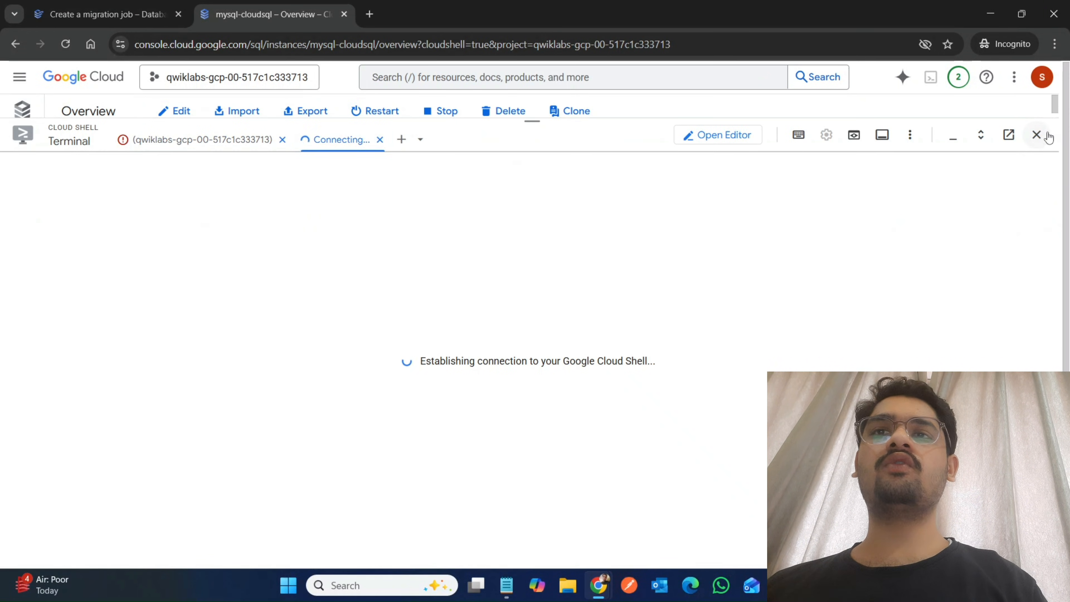
scroll(458, 459, up, 8)
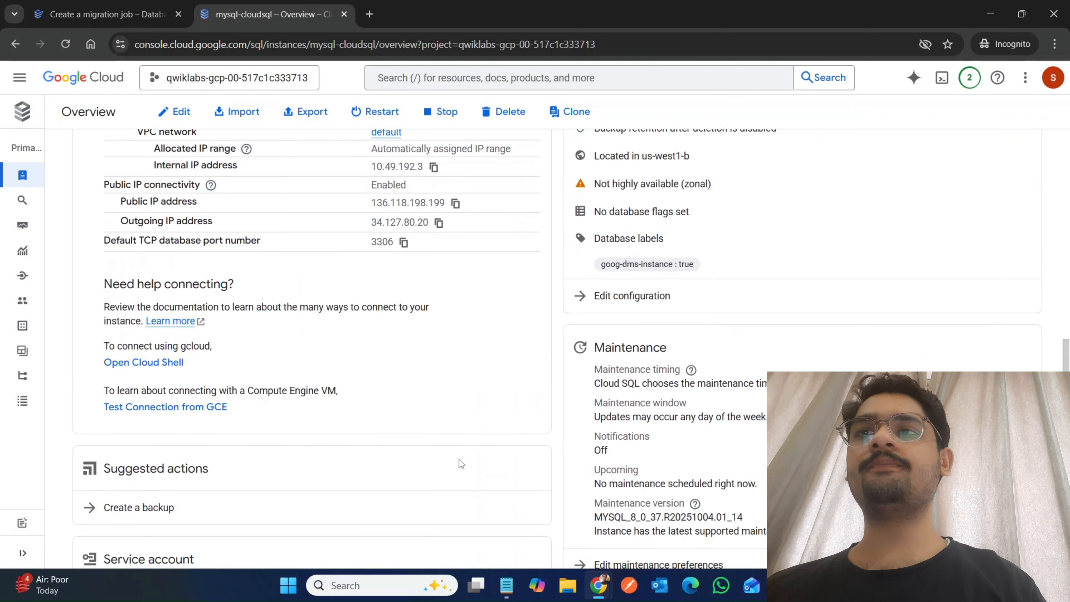
mouse_move(229, 380)
scroll(230, 380, up, 10)
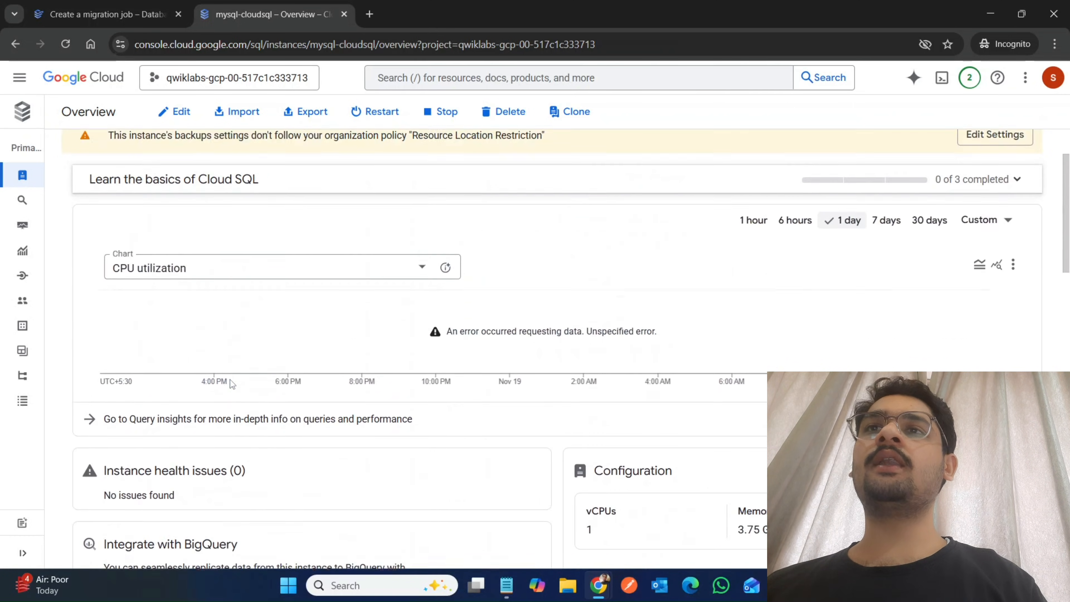
From the migration job's browser tab, search for "cloud sql" and open the Cloud SQL instances list.
click(101, 14)
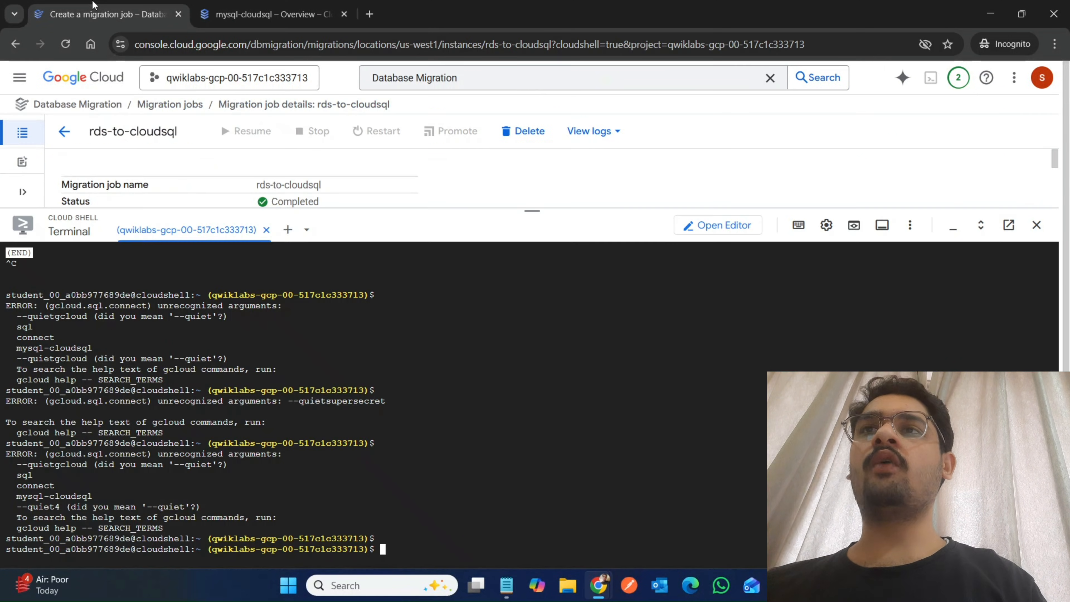
click(472, 73)
key(ctrl+a)
text(cloud sql)
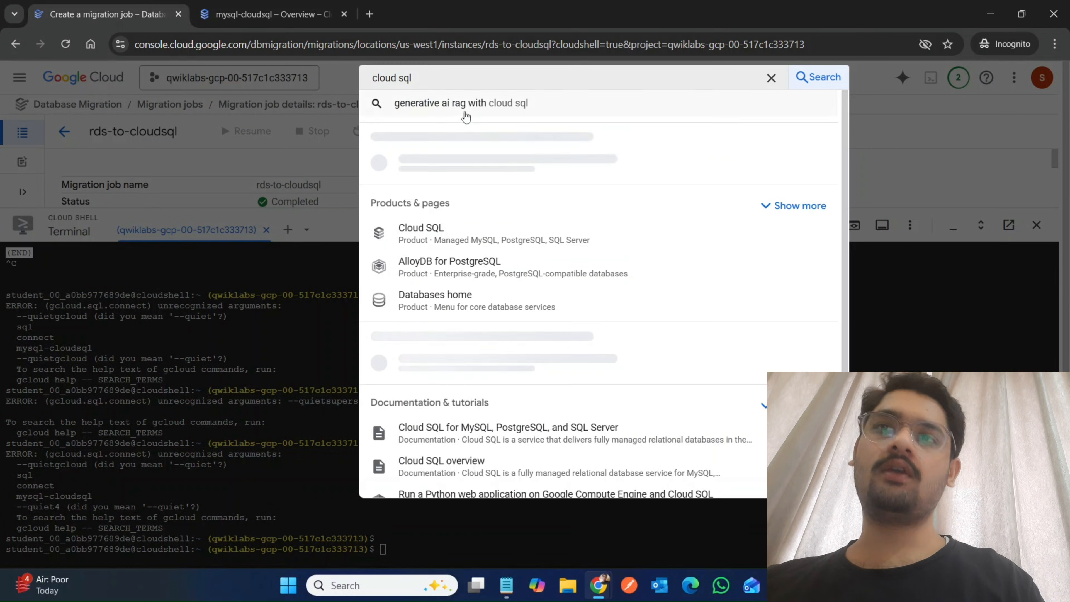
click(438, 170)
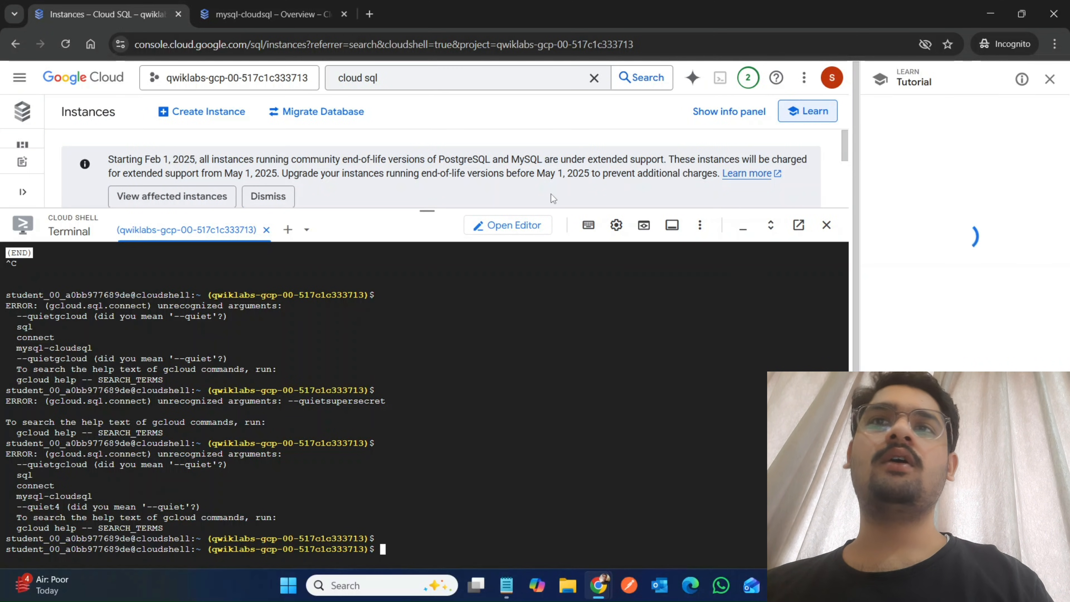
Shrink the terminal to uncover the instances list and open the mysql-cloudsql overview.
drag(423, 210, 426, 253)
drag(447, 297, 428, 392)
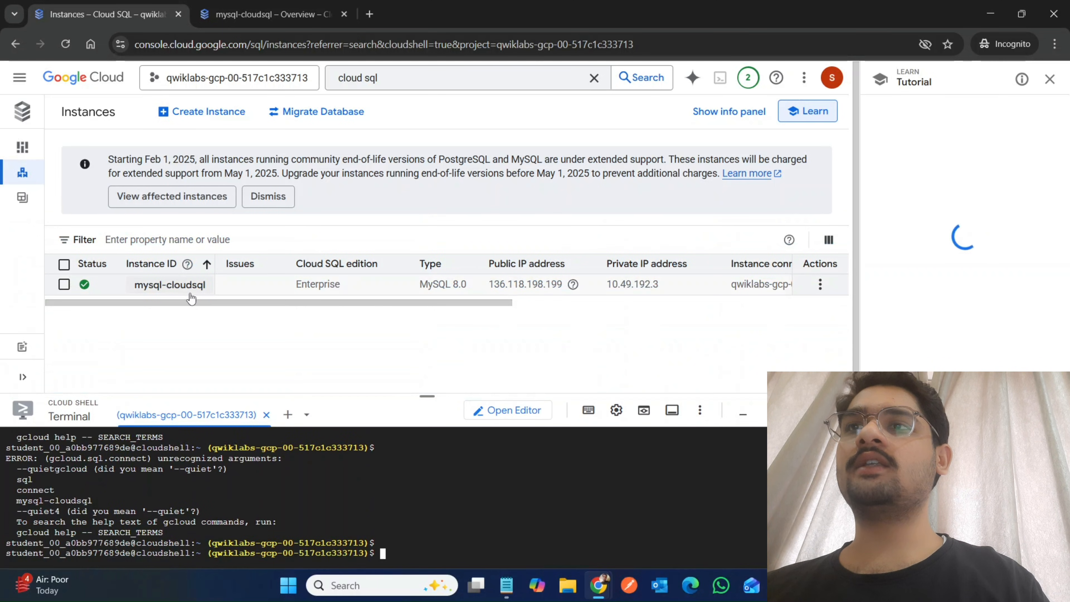
click(174, 285)
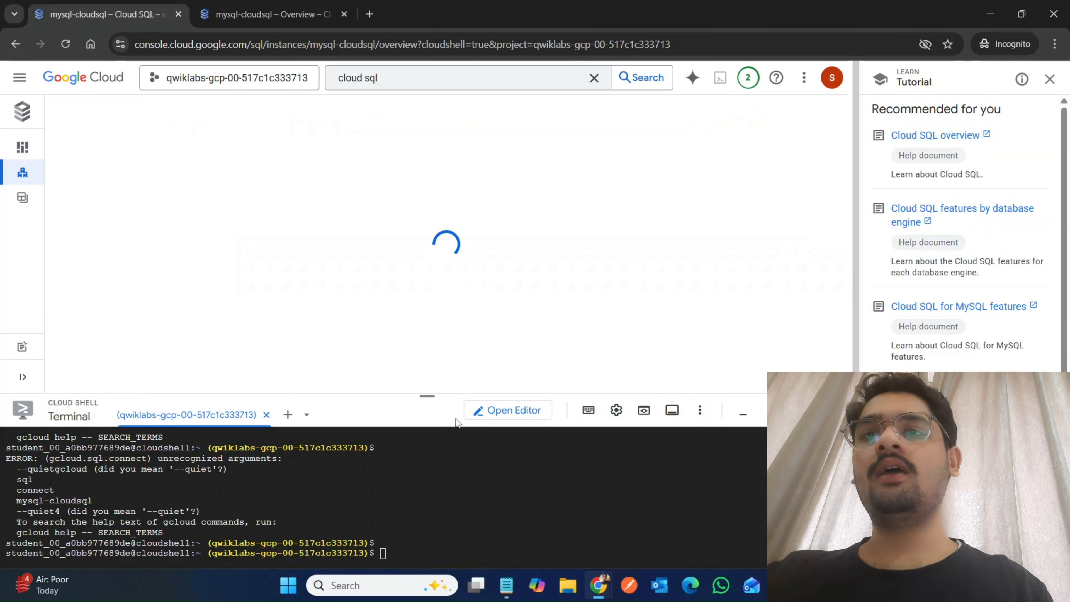
scroll(349, 337, down, 15)
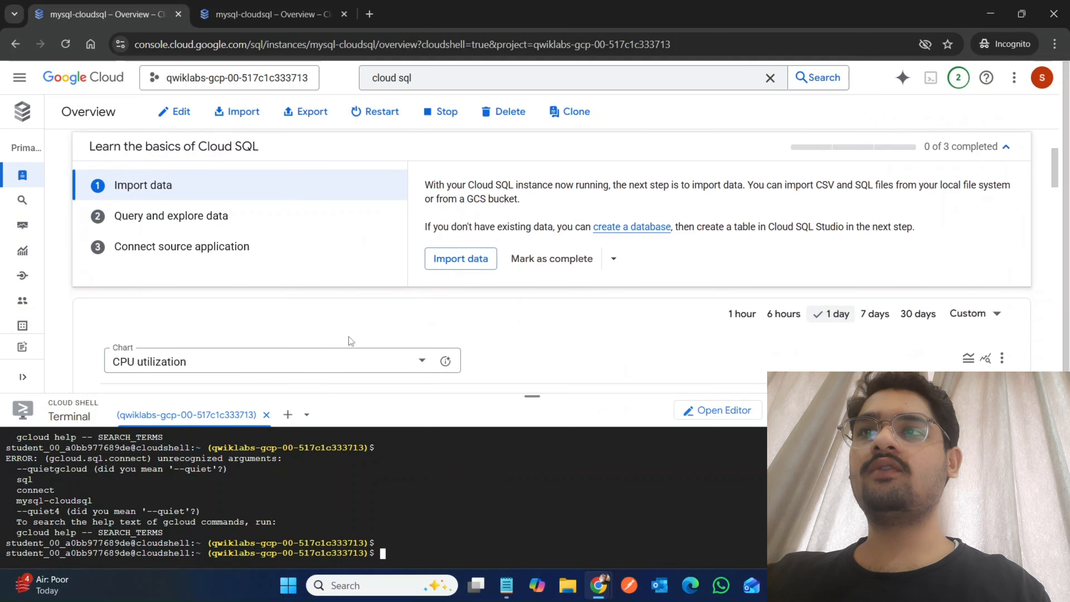
Open Cloud Shell from the gcloud connection help on the mysql-cloudsql overview.
scroll(348, 337, down, 5)
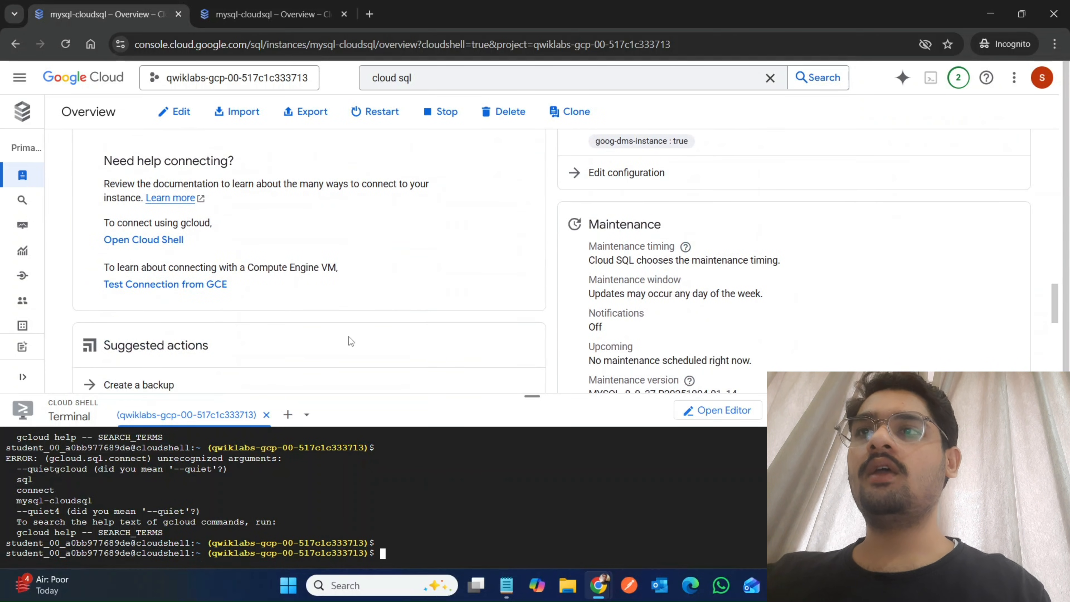
click(149, 241)
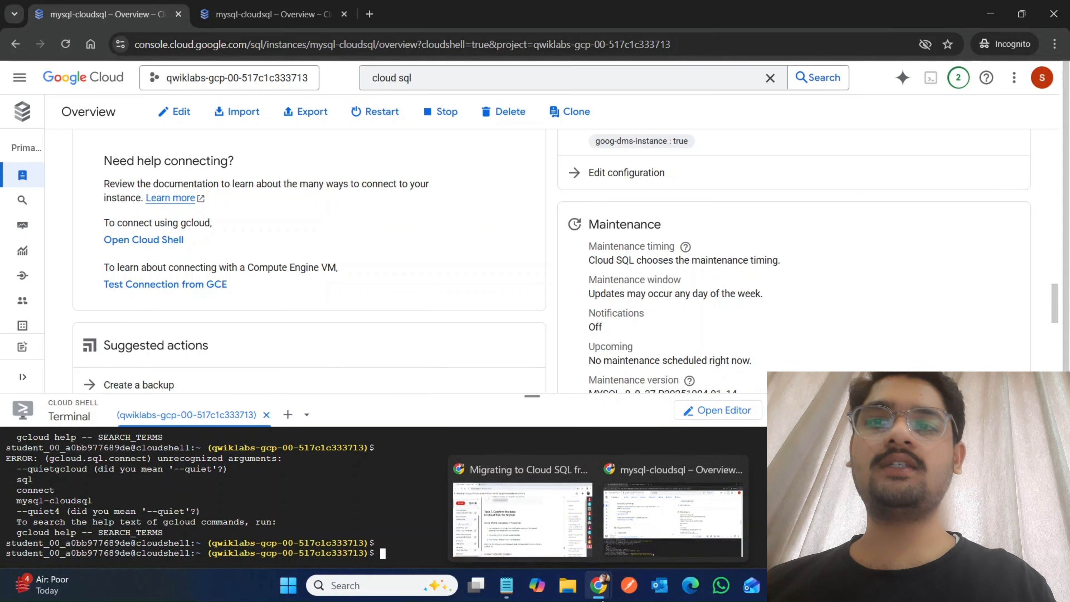
Switch to the lab instructions and check progress for reviewing the status of the completed migration job.
click(512, 513)
right_click(512, 515)
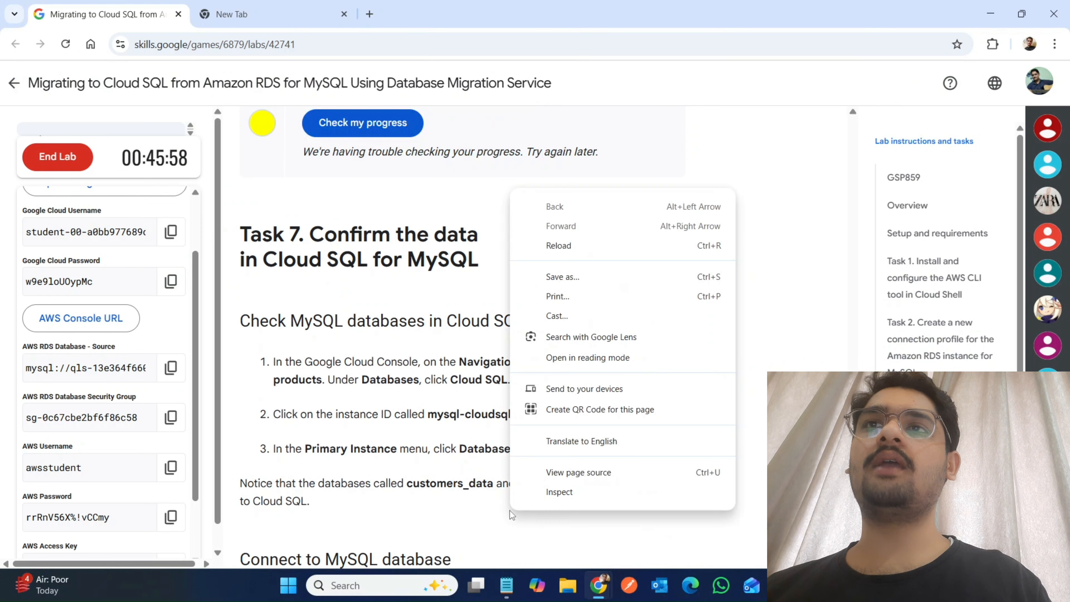
click(333, 134)
scroll(332, 133, up, 4)
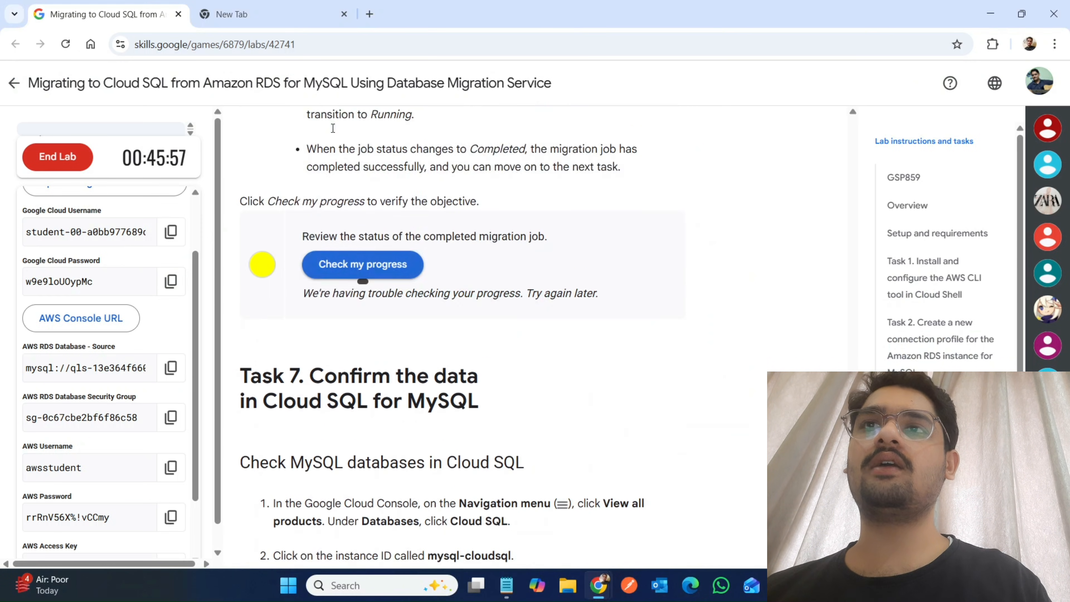
scroll(310, 317, down, 9)
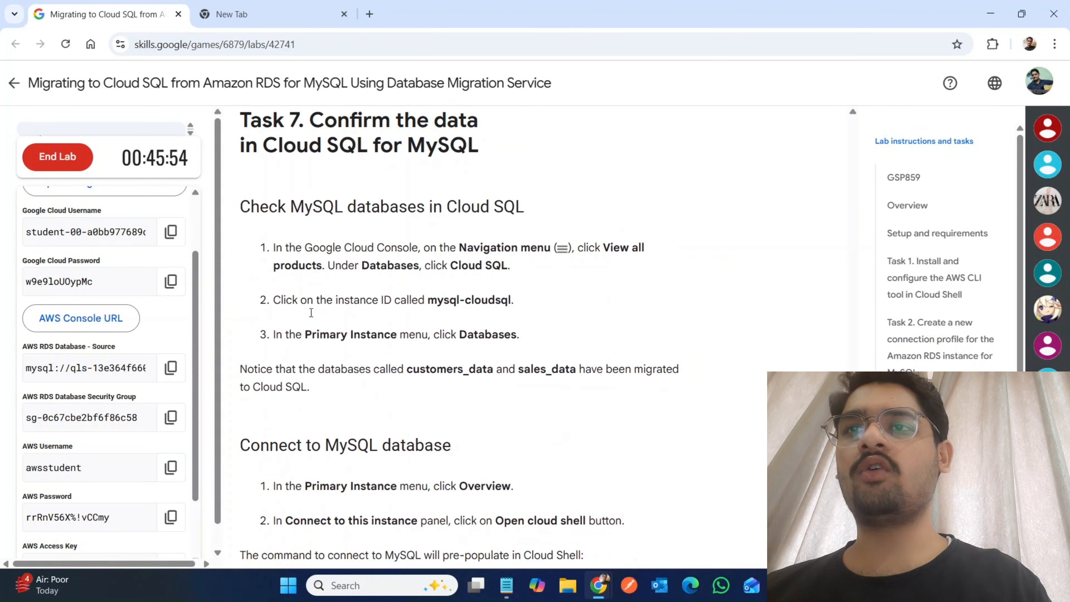
scroll(310, 314, up, 11)
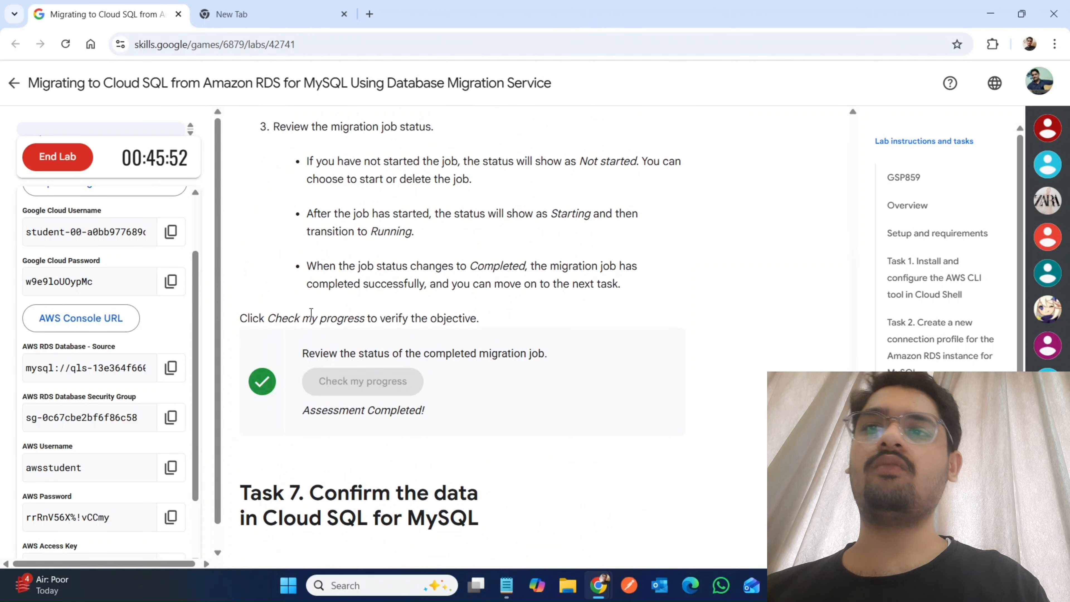
scroll(311, 312, down, 9)
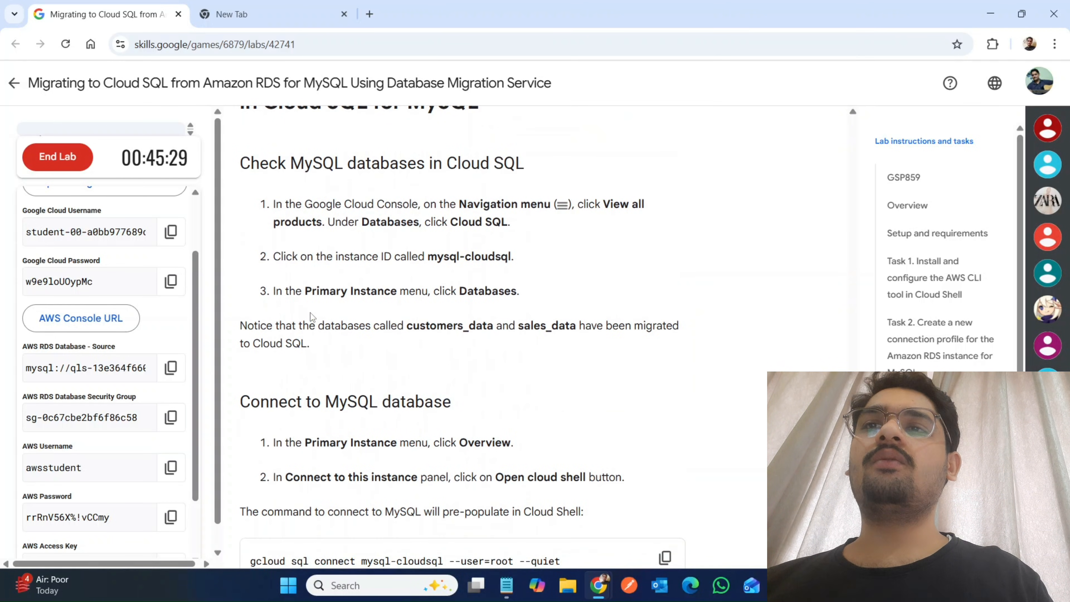
Copy the gcloud sql connect mysql-cloudsql --user=root --quiet command from the lab instructions.
scroll(310, 317, down, 6)
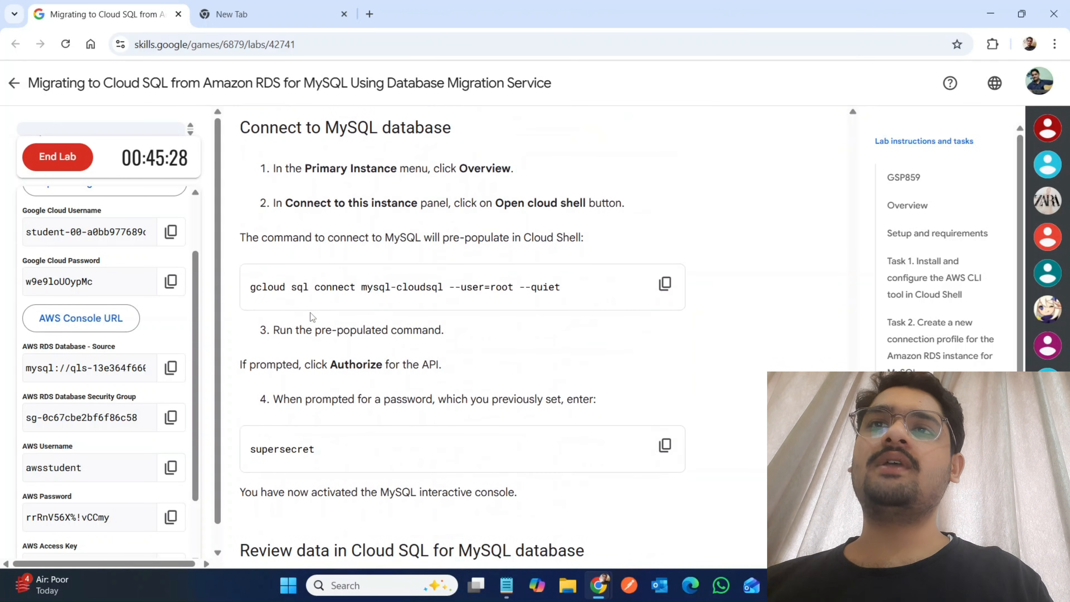
click(665, 284)
scroll(567, 506, up, 12)
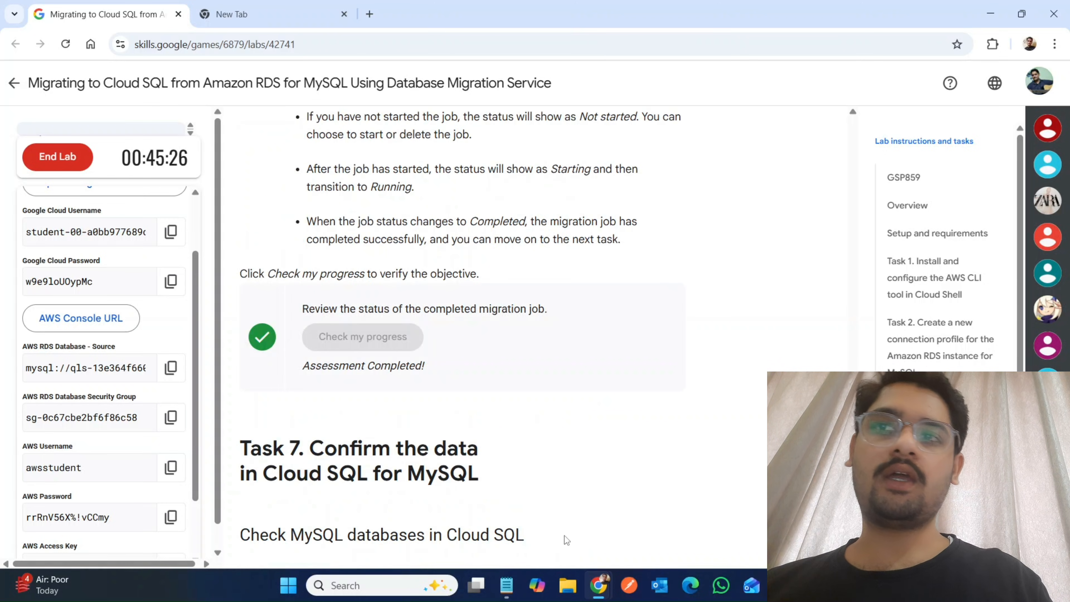
scroll(569, 479, down, 8)
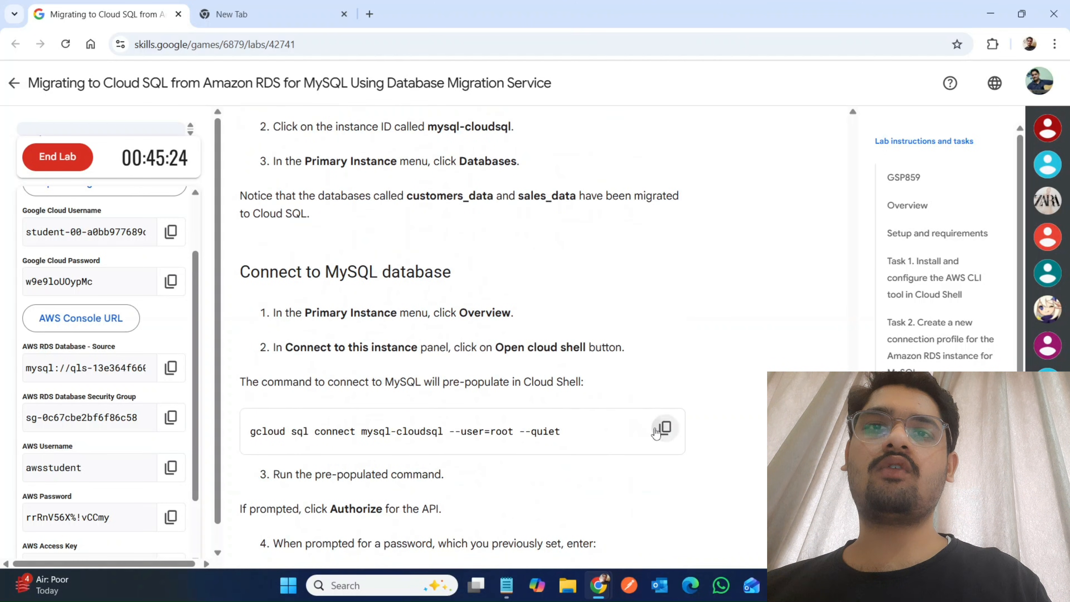
scroll(639, 482, up, 11)
Return to the mysql-cloudsql page, enlarge Cloud Shell and run gcloud sql connect mysql-cloudsql --user=root --quiet.
mouse_move(598, 588)
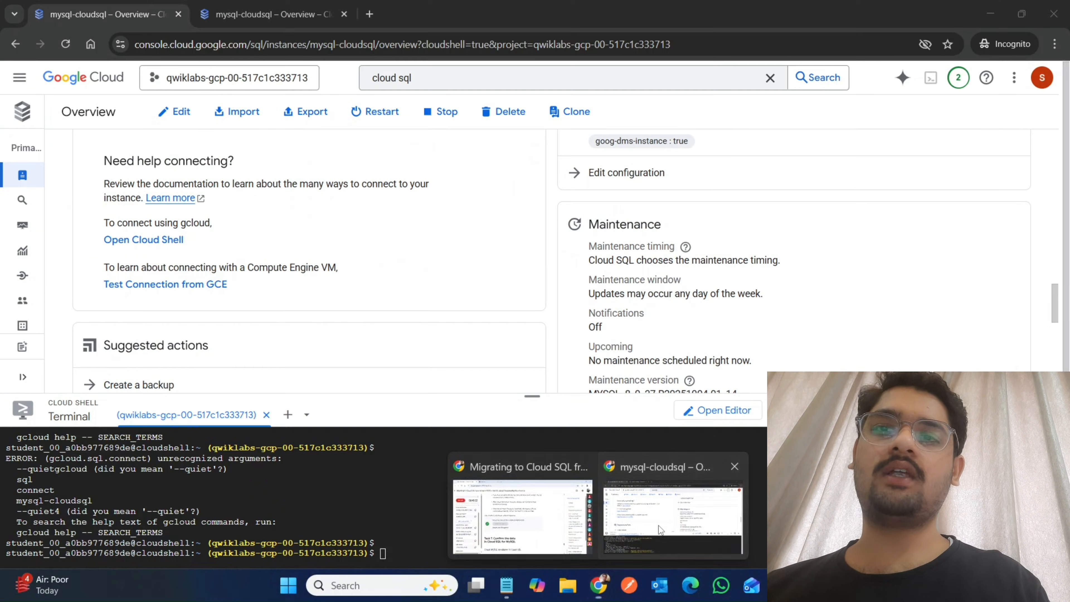
click(645, 525)
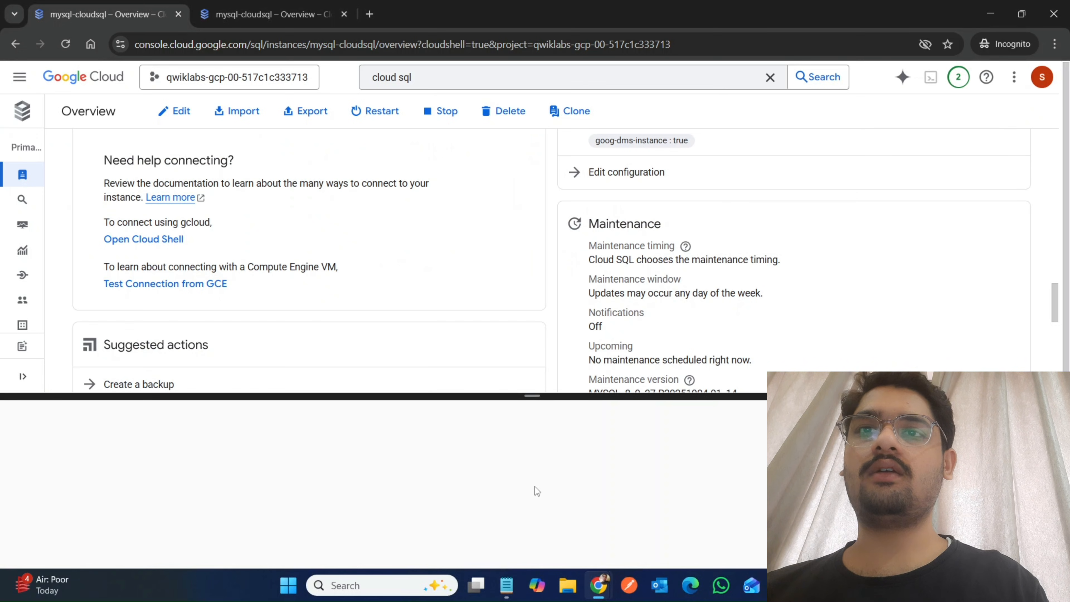
drag(533, 396, 583, 109)
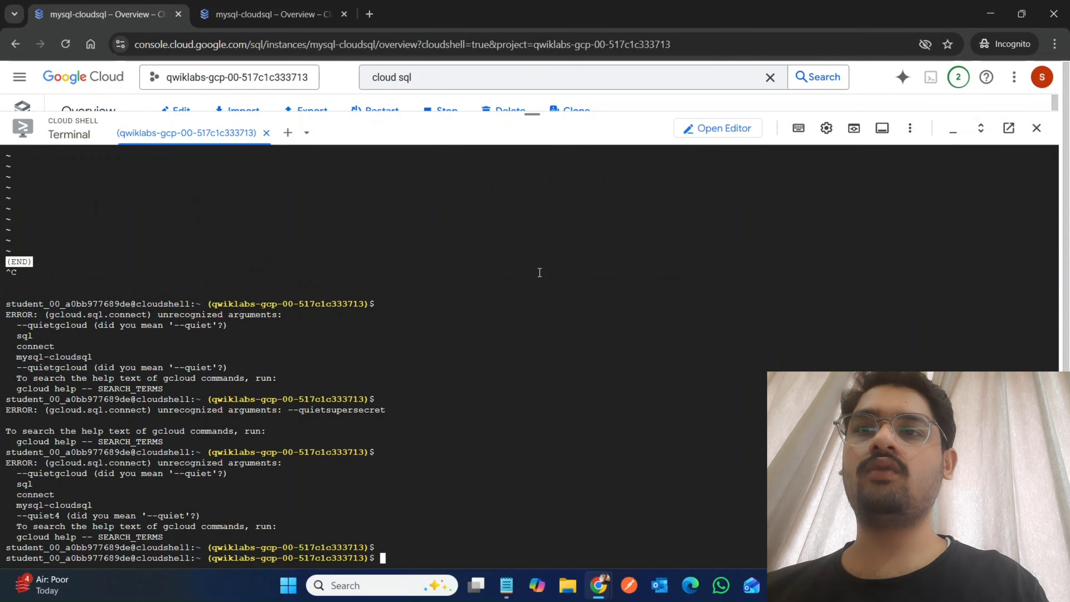
key(Return)
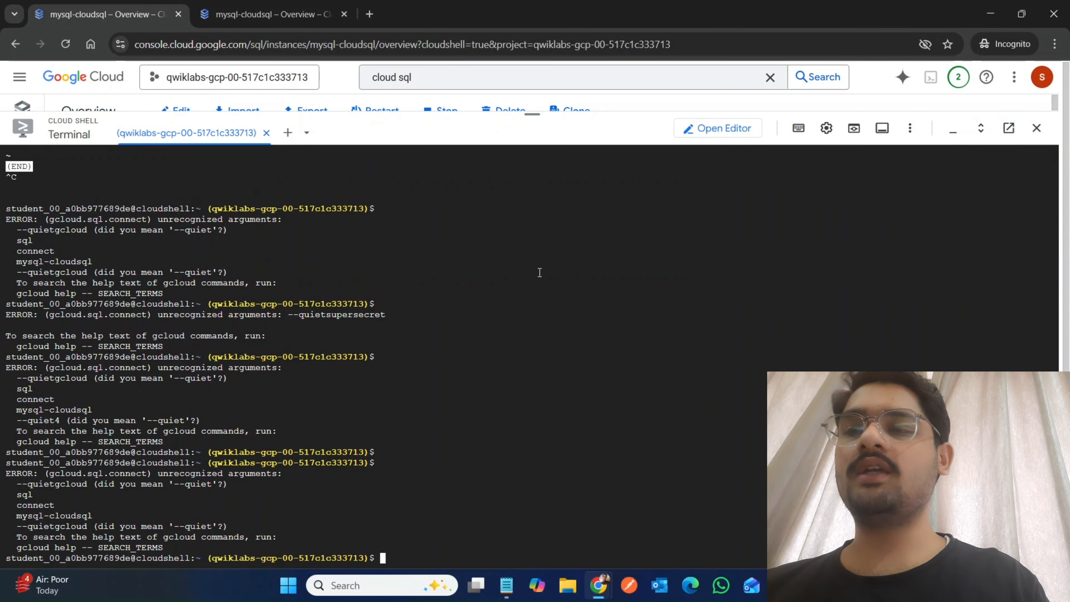
key(Return)
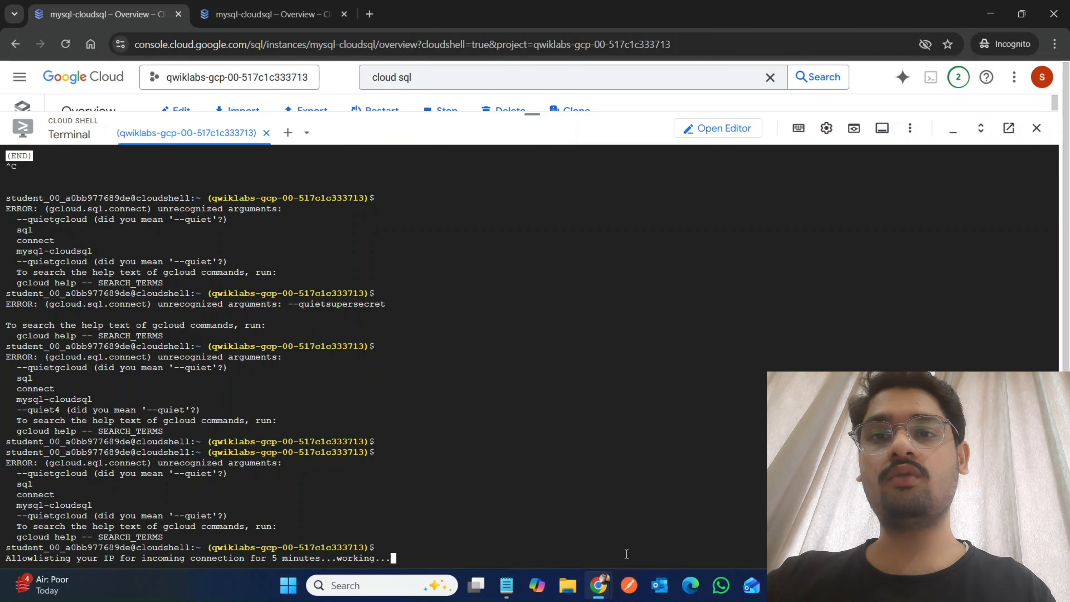
Copy the database password from the lab instructions and enter it at the root user's password prompt in Cloud Shell.
mouse_move(599, 590)
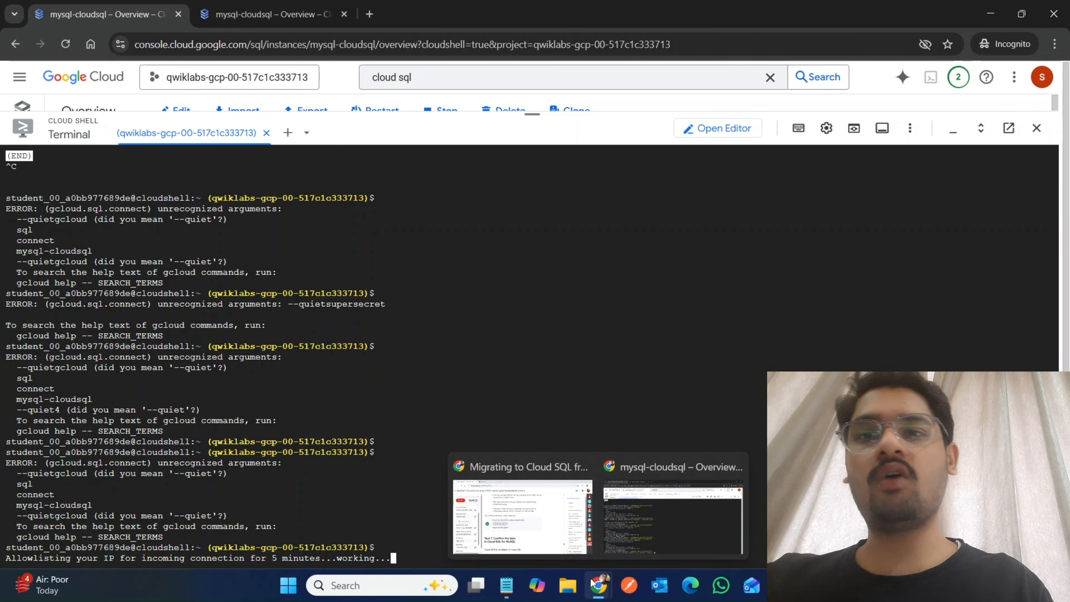
click(546, 539)
scroll(546, 539, down, 8)
scroll(547, 539, down, 10)
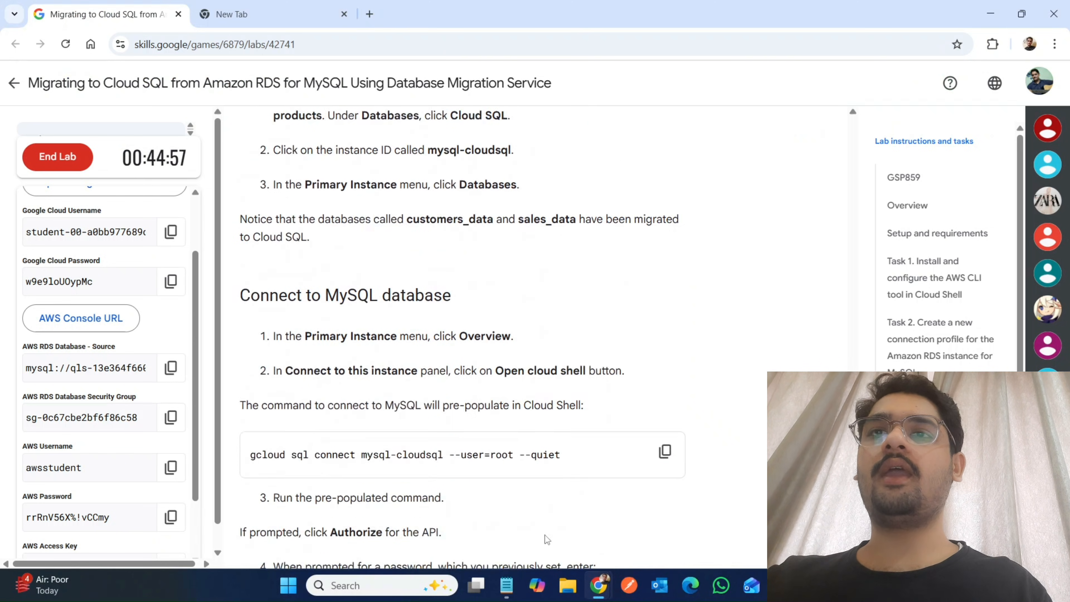
click(660, 233)
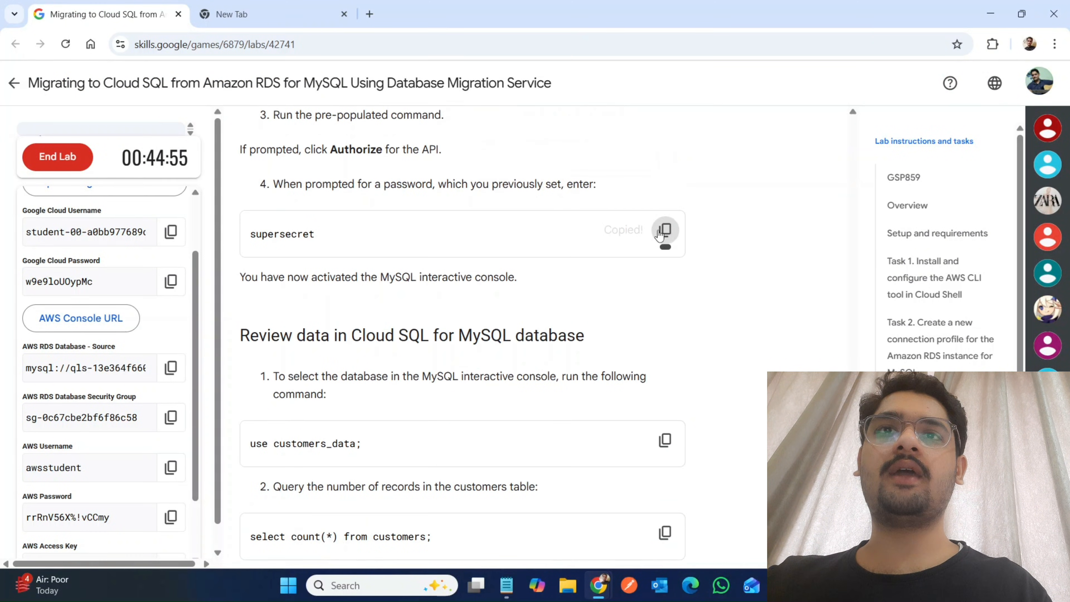
mouse_move(599, 586)
click(657, 515)
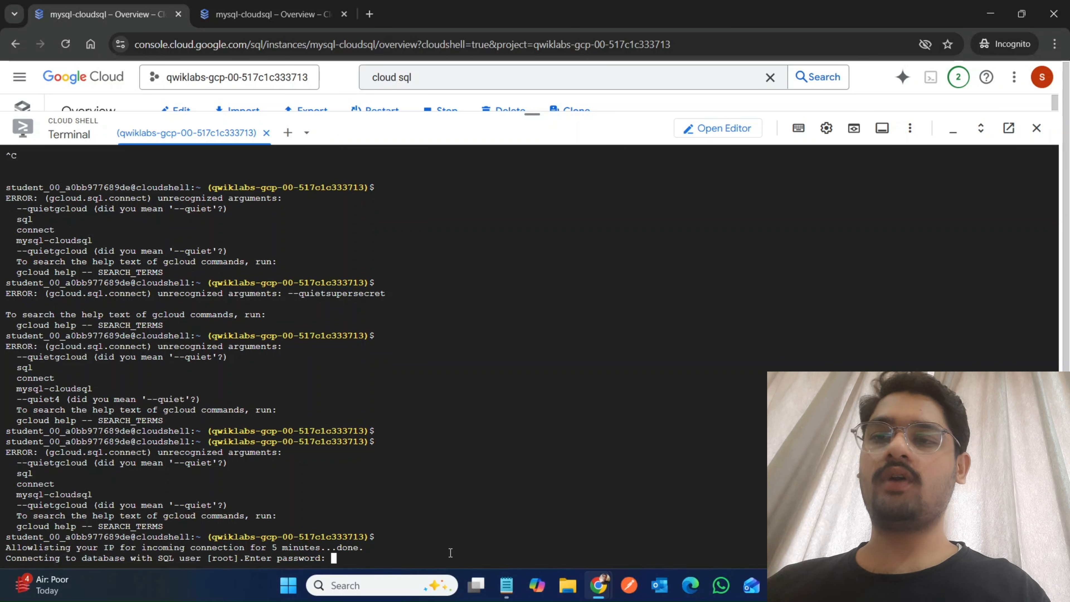
key(Return)
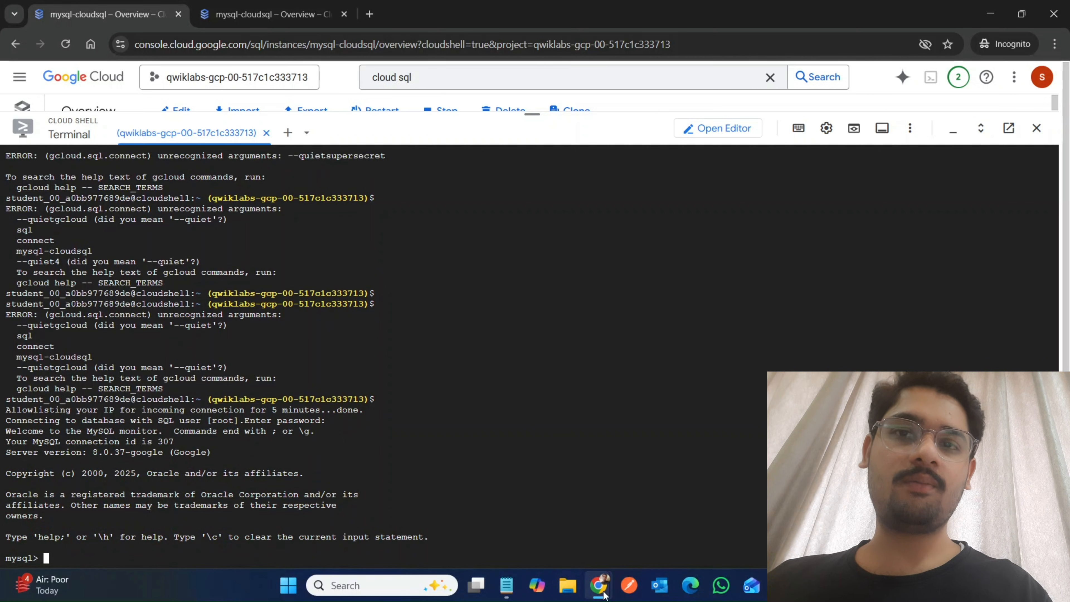
Copy "use customers_data;" from the lab instructions and run it in the MySQL console to select the database.
mouse_move(606, 594)
click(521, 514)
scroll(653, 314, down, 3)
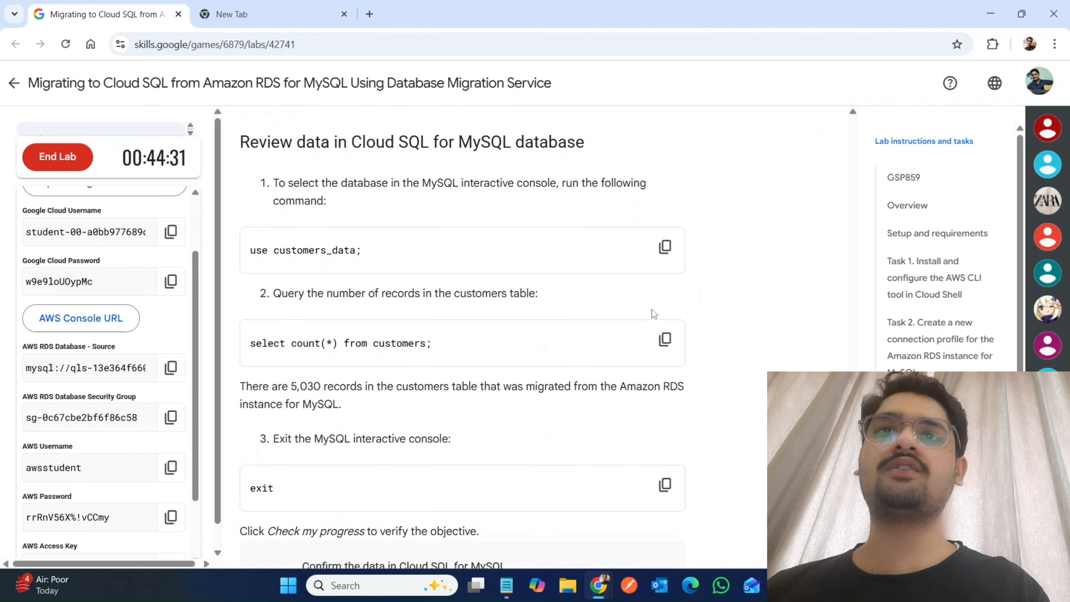
click(664, 247)
mouse_move(612, 596)
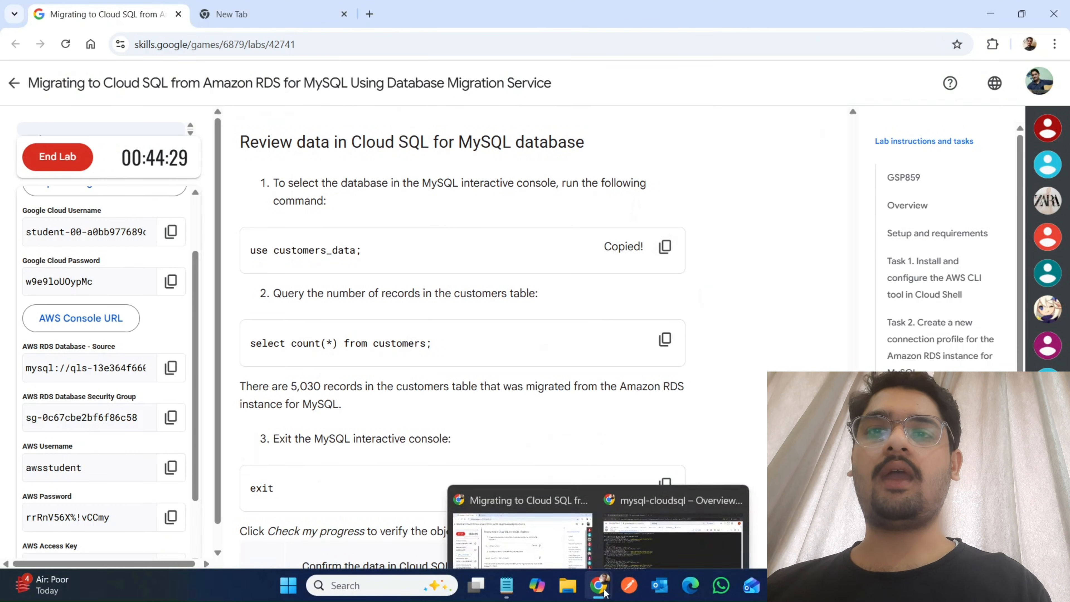
click(633, 528)
key(ctrl+v)
key(Return)
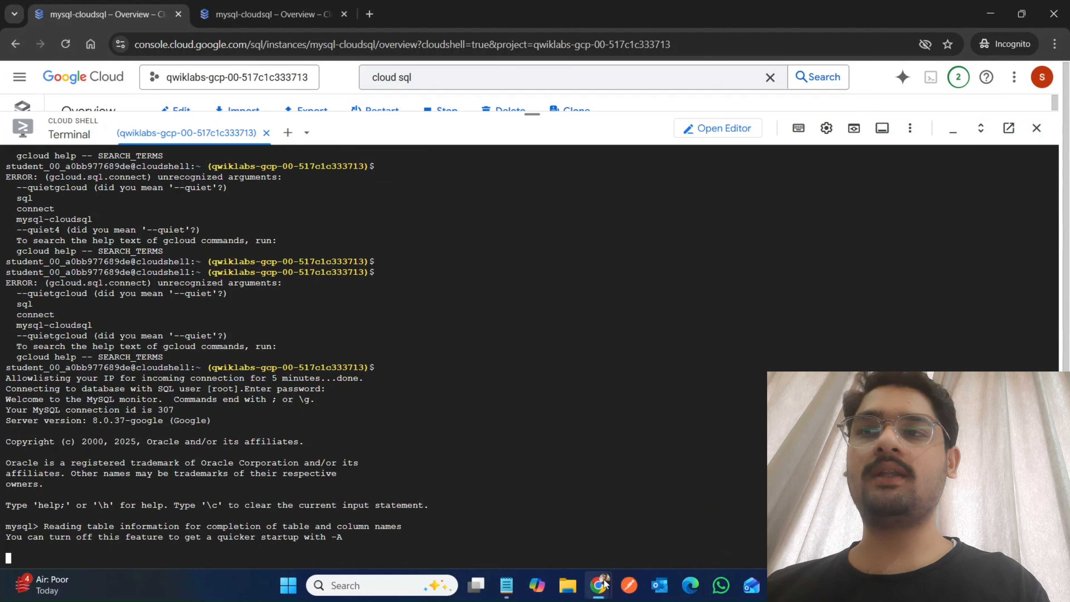
Copy "select count(*) from customers;" from the lab instructions and run it in the MySQL console.
click(624, 548)
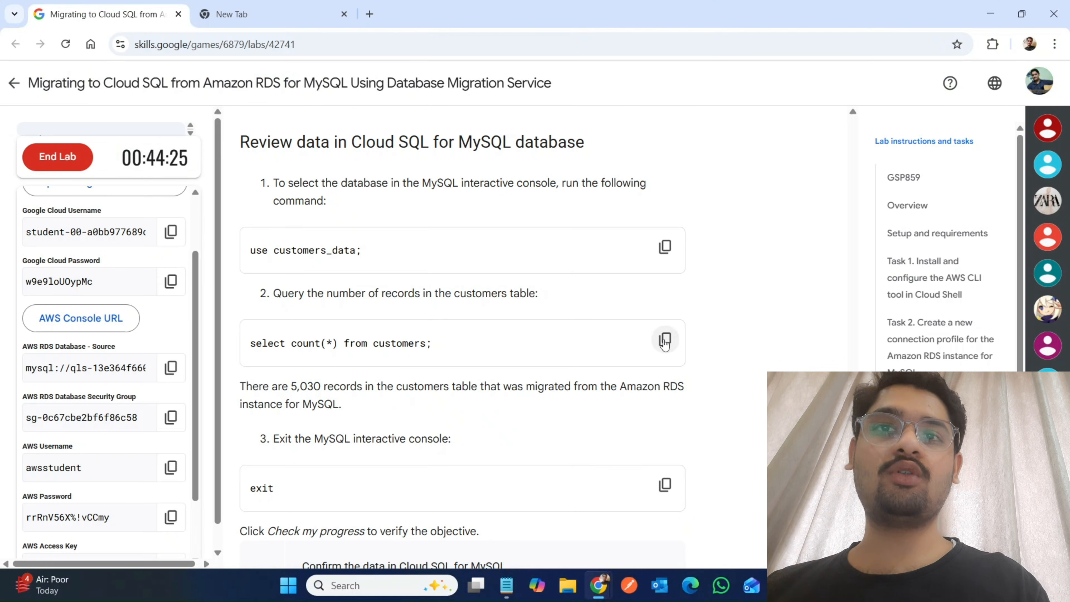
mouse_move(598, 595)
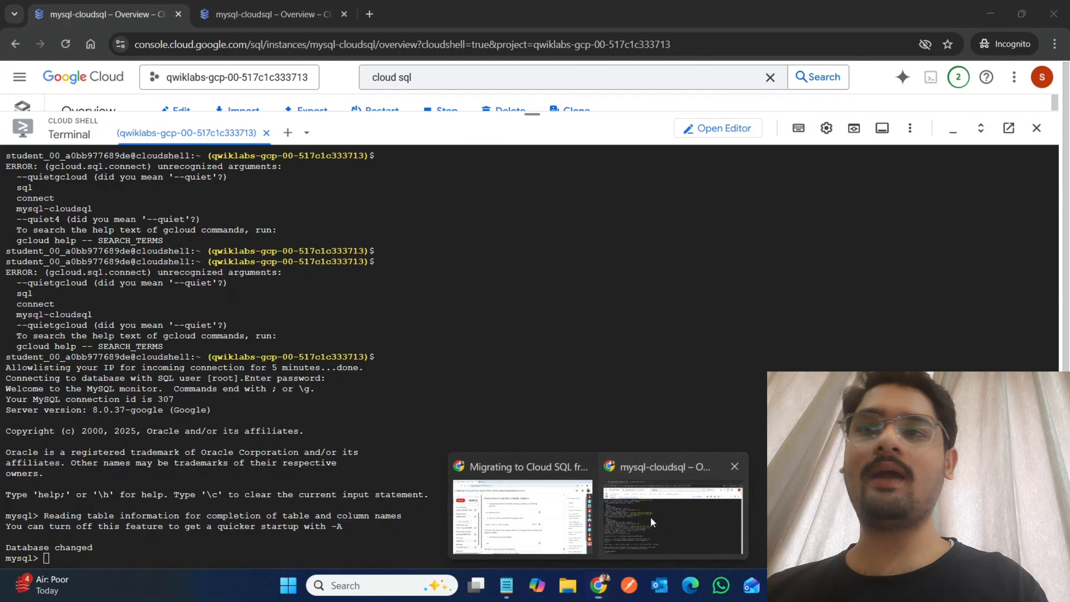
click(650, 517)
key(ctrl+v)
key(Return)
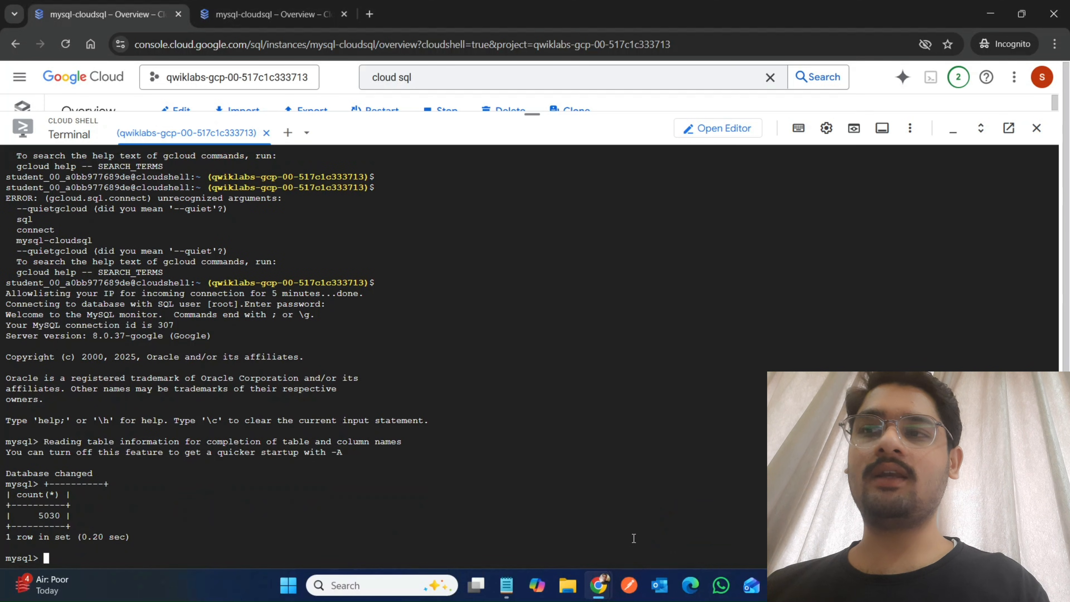
Copy the exit command from the lab instructions and run it to leave the MySQL console.
mouse_move(611, 590)
click(520, 535)
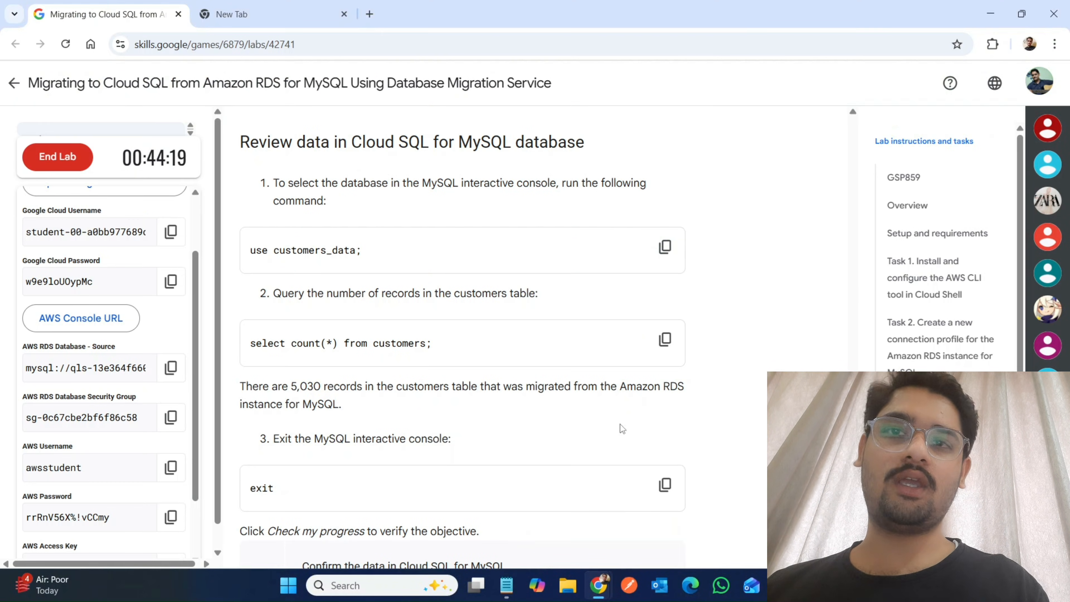
mouse_move(603, 584)
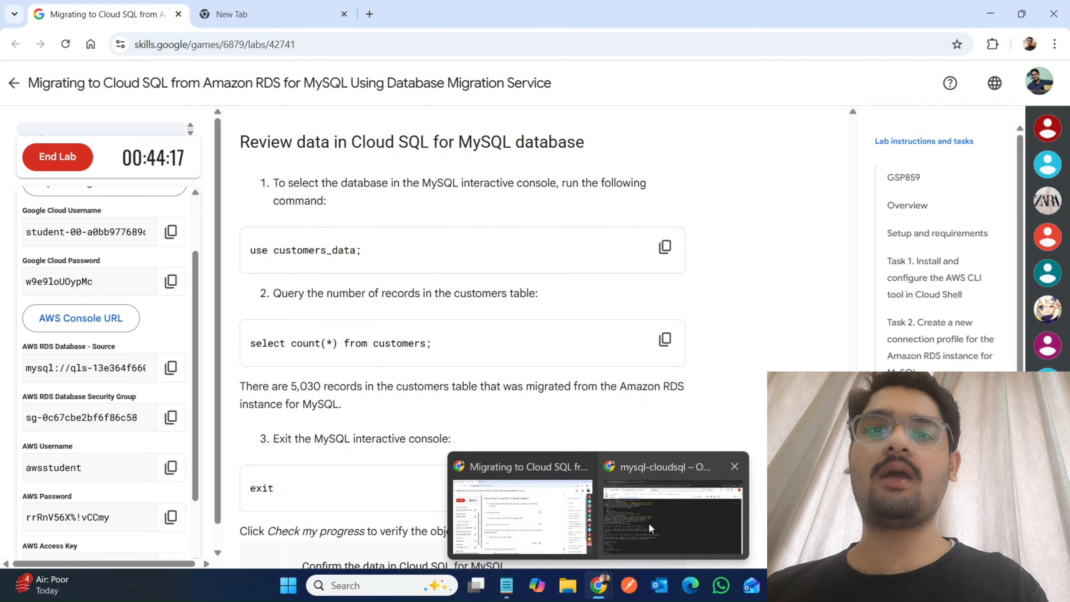
click(648, 522)
key(ctrl+v)
key(Return)
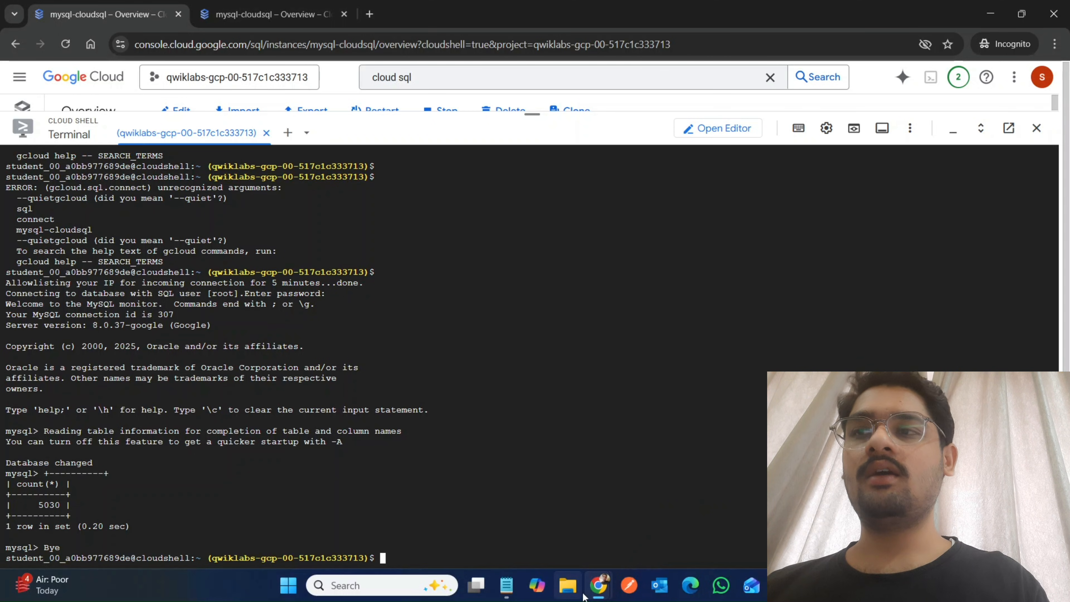
Return to the lab instructions and check progress for confirming the data in Cloud SQL for MySQL.
mouse_move(600, 590)
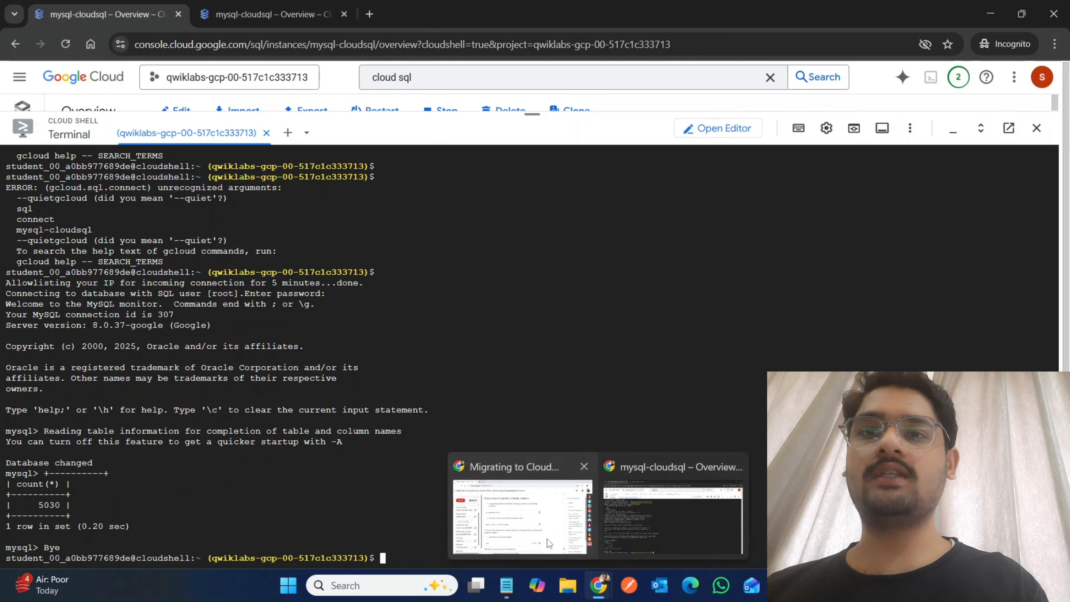
click(546, 539)
scroll(391, 388, down, 5)
click(349, 325)
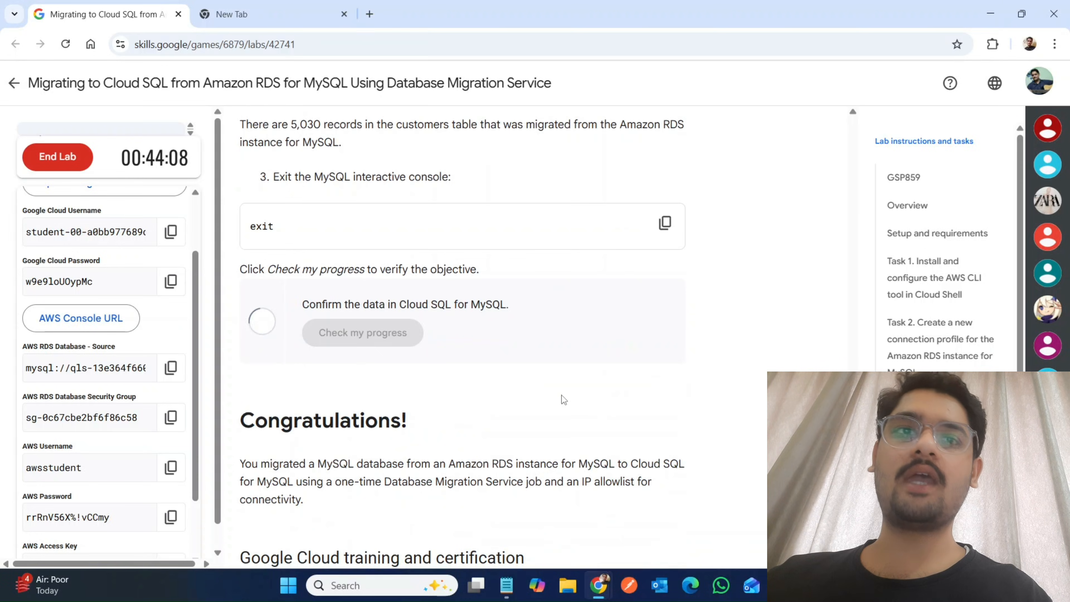
scroll(563, 400, down, 3)
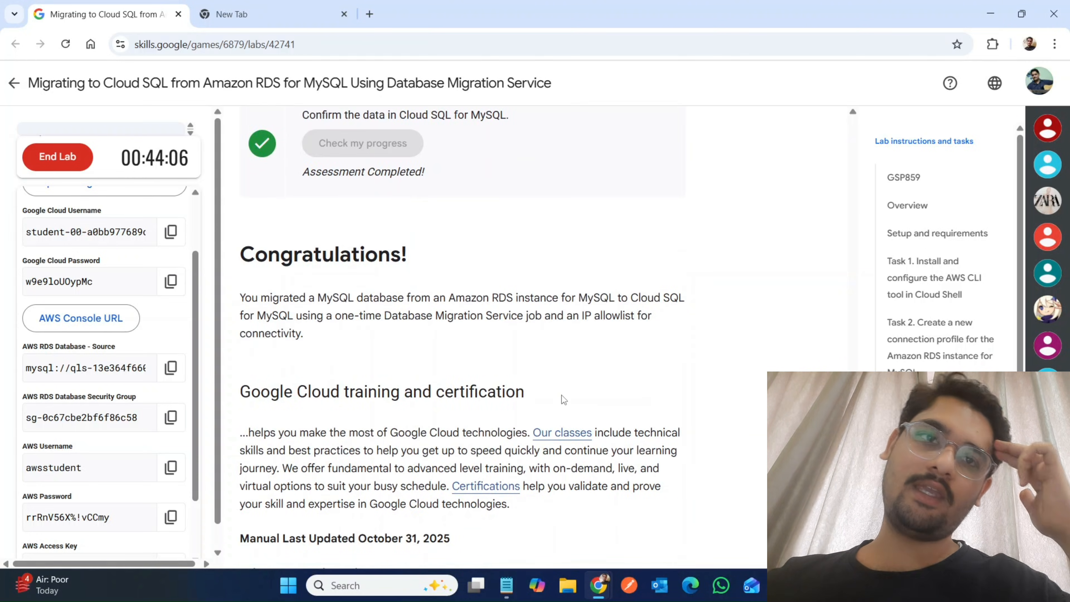